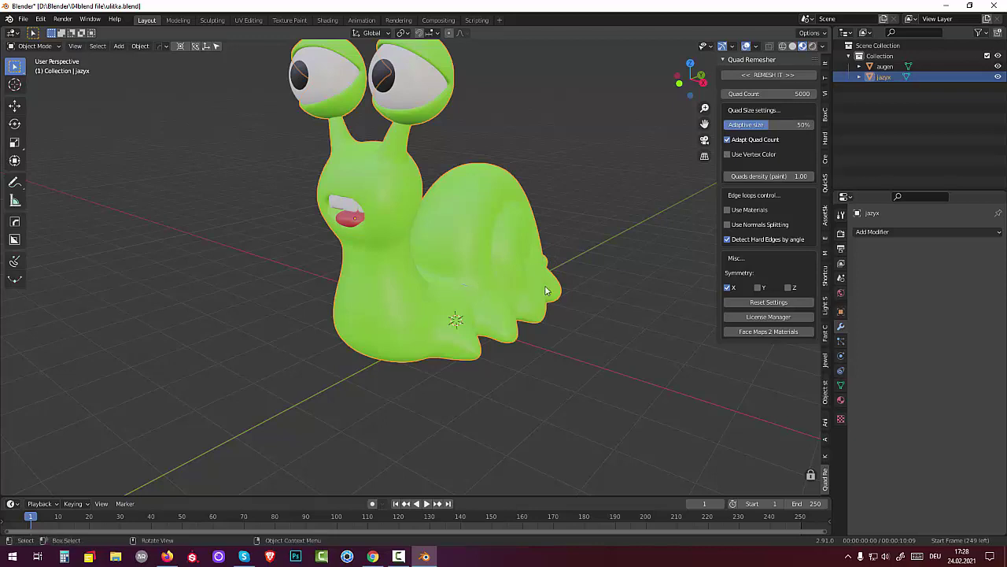
Examine the dense mesh topology of the green jazyx snail in Edit Mode with nothing selected
middle_drag(517, 348, 545, 355)
scroll(545, 355, down, 2)
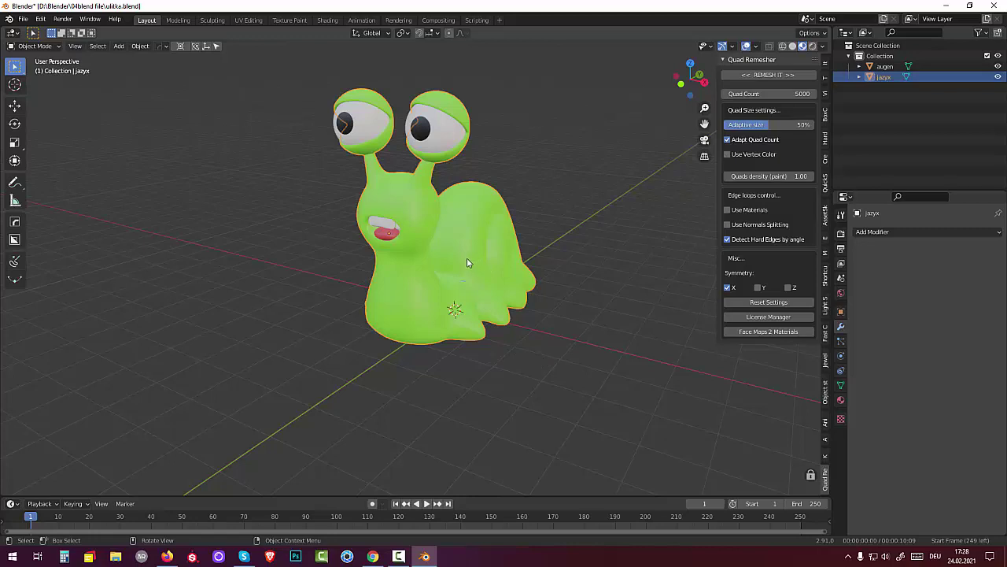
click(32, 46)
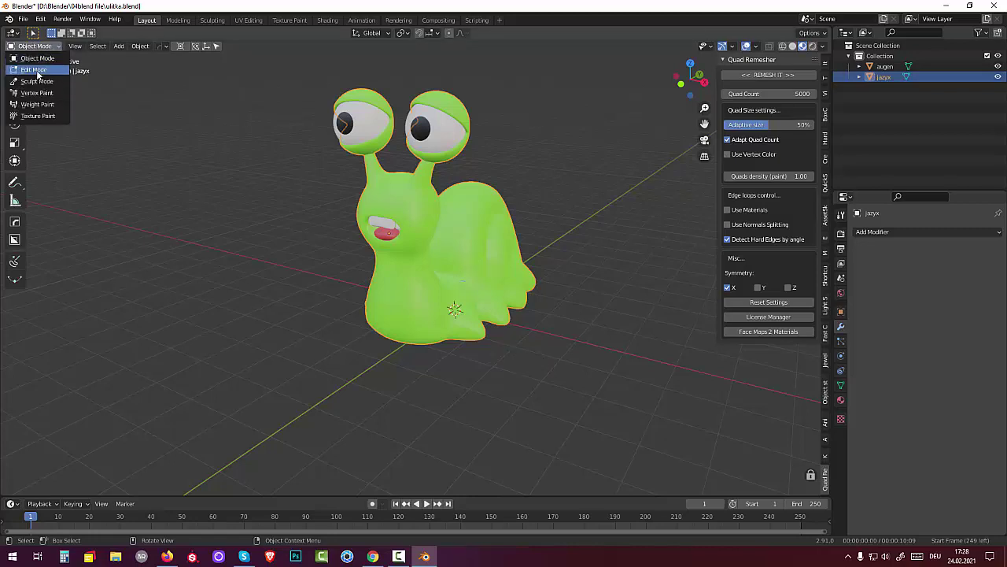
click(35, 70)
scroll(547, 351, up, 5)
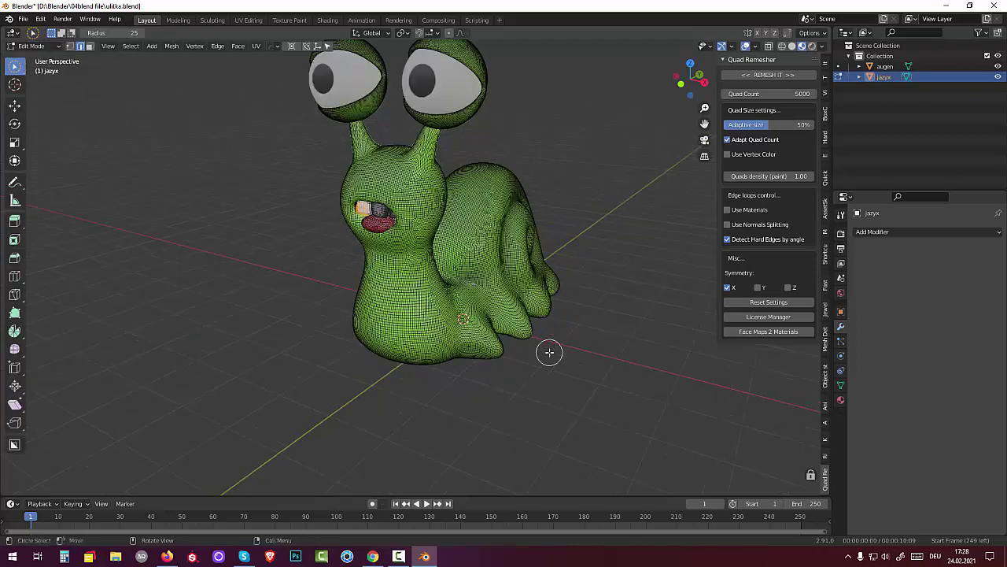
key(alt+a)
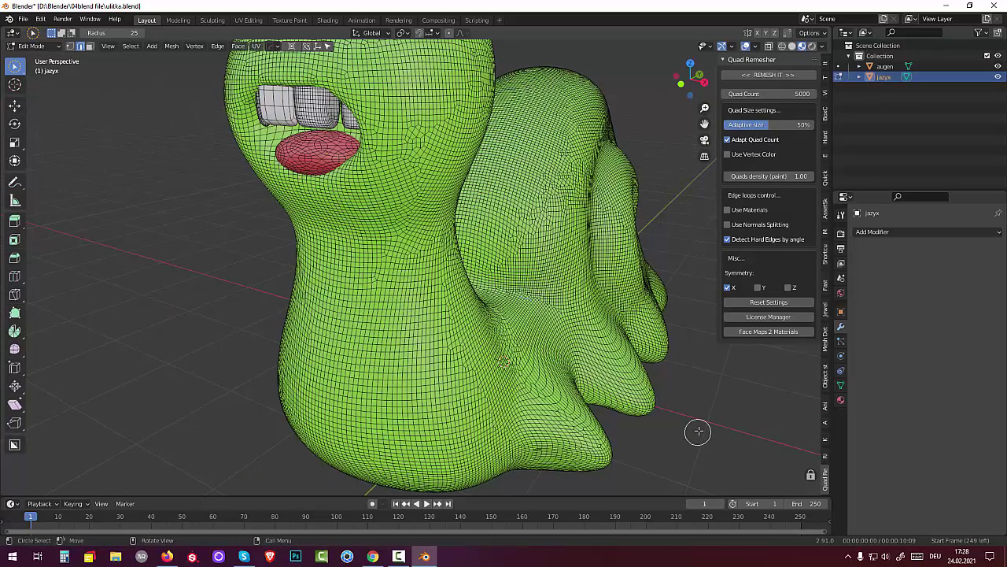
scroll(698, 428, down, 5)
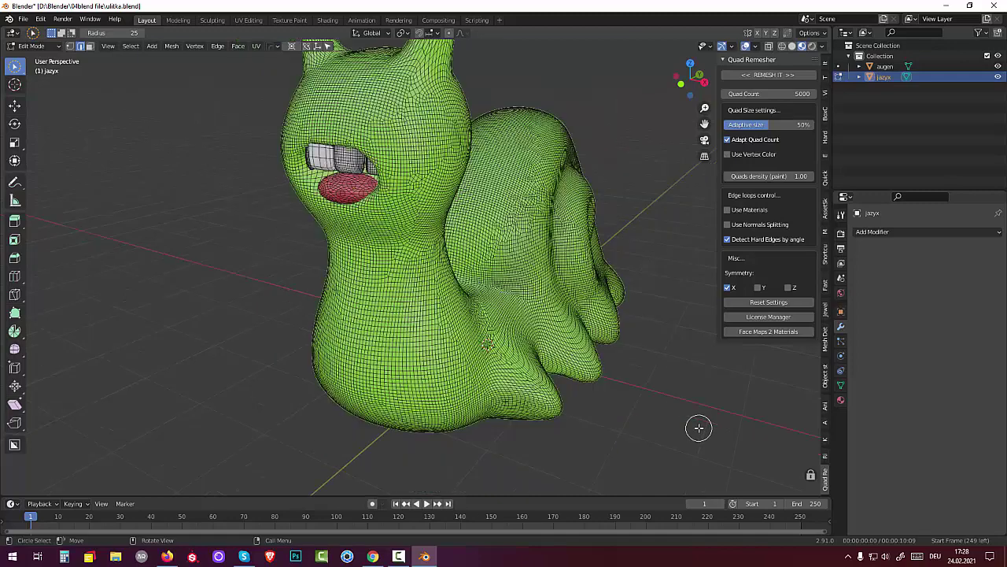
middle_drag(646, 401, 648, 373)
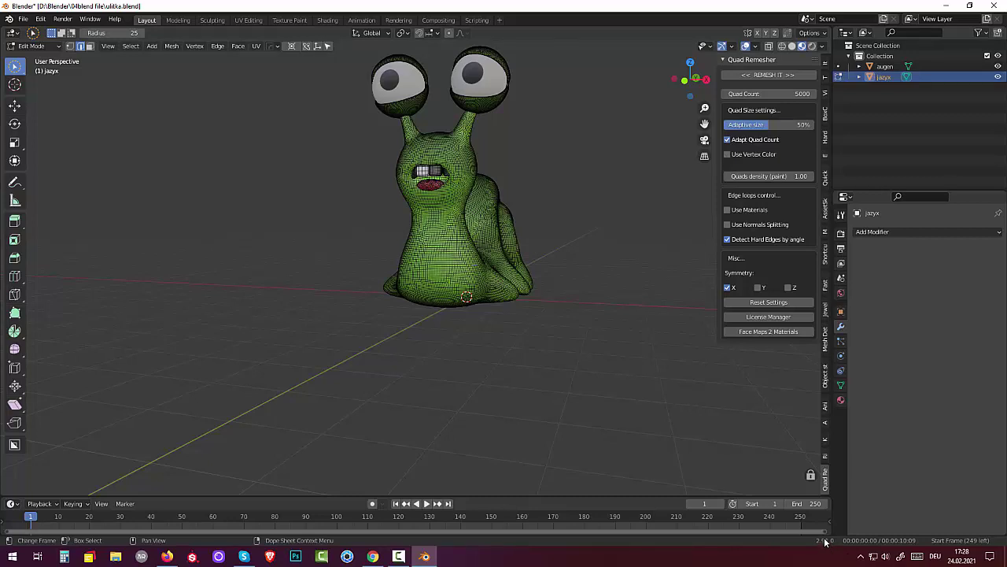
middle_drag(580, 393, 575, 408)
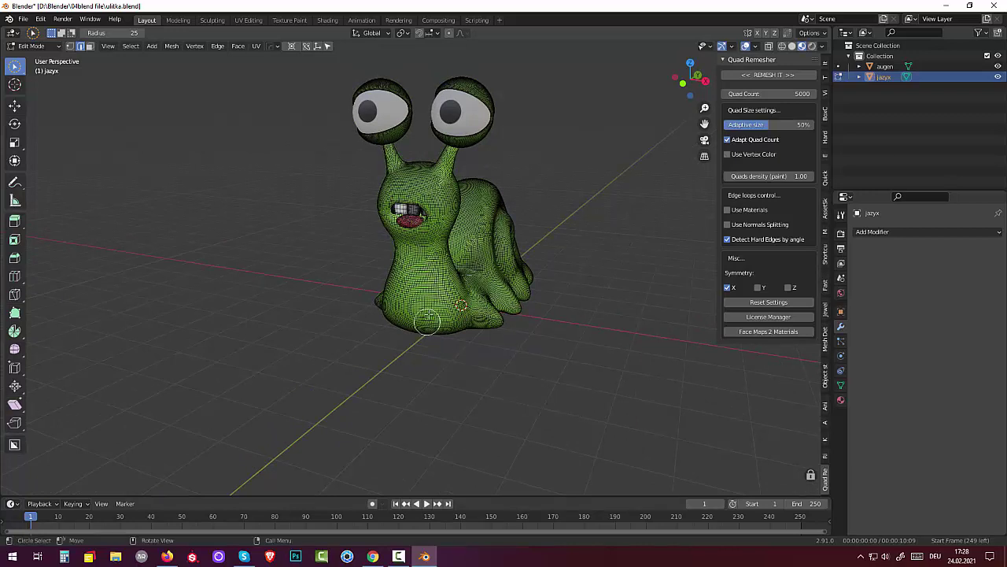
key(c)
mouse_move(429, 315)
mouse_down()
mouse_move(432, 299)
mouse_move(437, 308)
mouse_up()
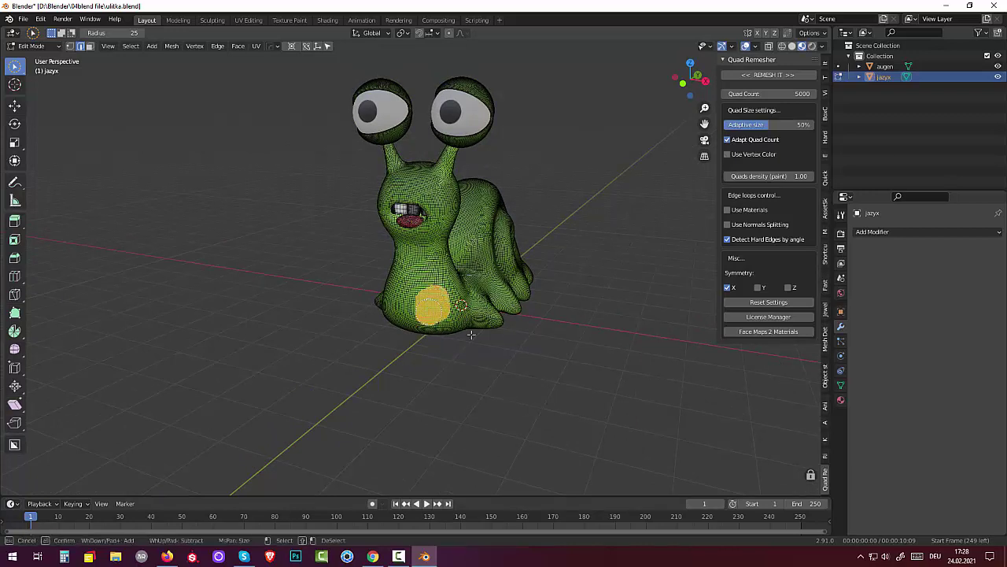
right_click(522, 356)
click(525, 362)
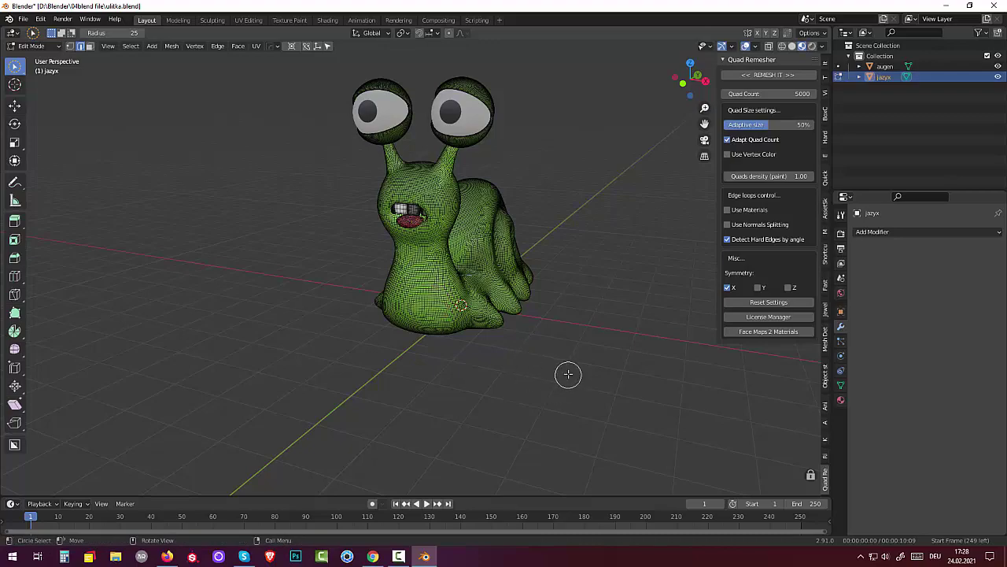
mouse_move(568, 372)
middle_down()
mouse_move(596, 373)
mouse_move(591, 394)
mouse_move(580, 378)
mouse_move(555, 386)
mouse_move(548, 366)
mouse_move(596, 369)
mouse_move(571, 377)
middle_up()
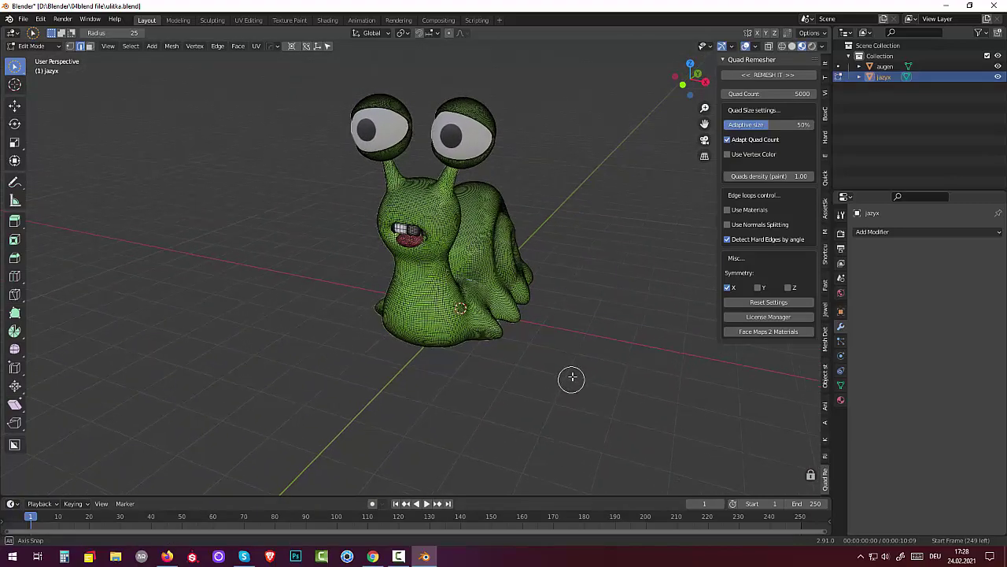
scroll(571, 374, down, 4)
scroll(572, 370, up, 5)
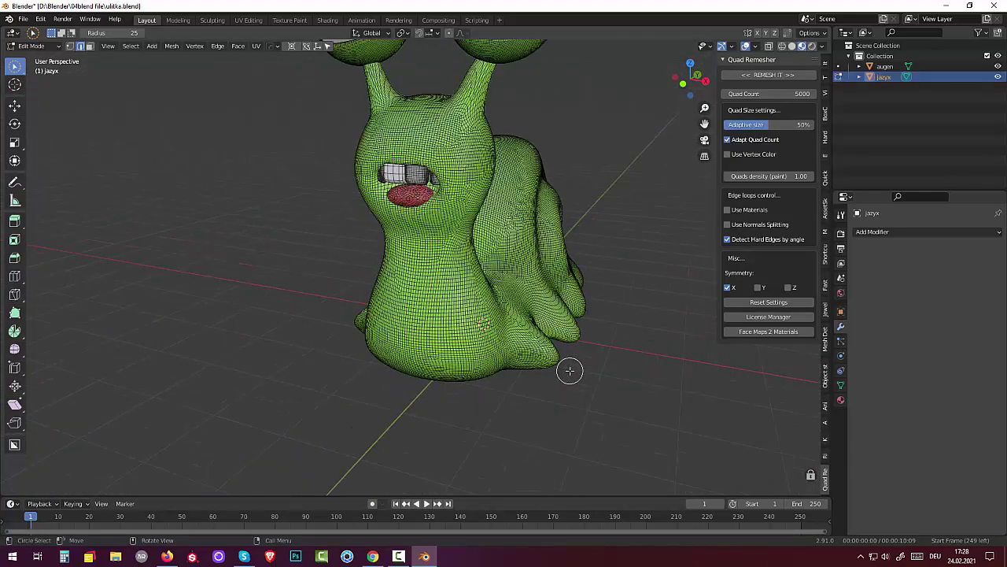
scroll(570, 367, down, 3)
mouse_move(569, 367)
middle_down()
mouse_move(560, 394)
mouse_move(556, 378)
mouse_move(571, 368)
mouse_move(561, 376)
middle_up()
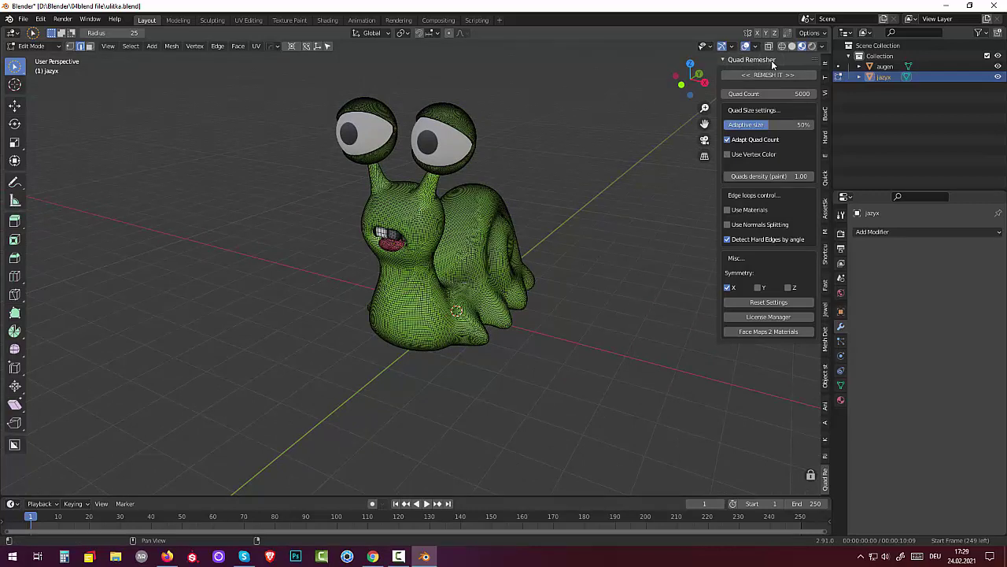
key(c)
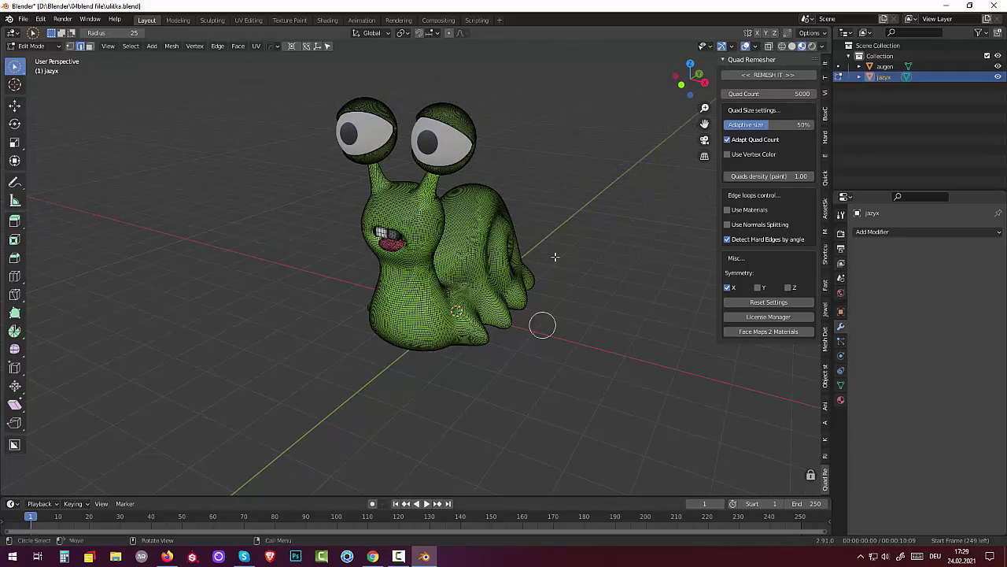
key(Escape)
Return the jazyx snail to Object Mode and remesh it with Quad Remesher at a quad count of 2000
click(30, 46)
click(35, 58)
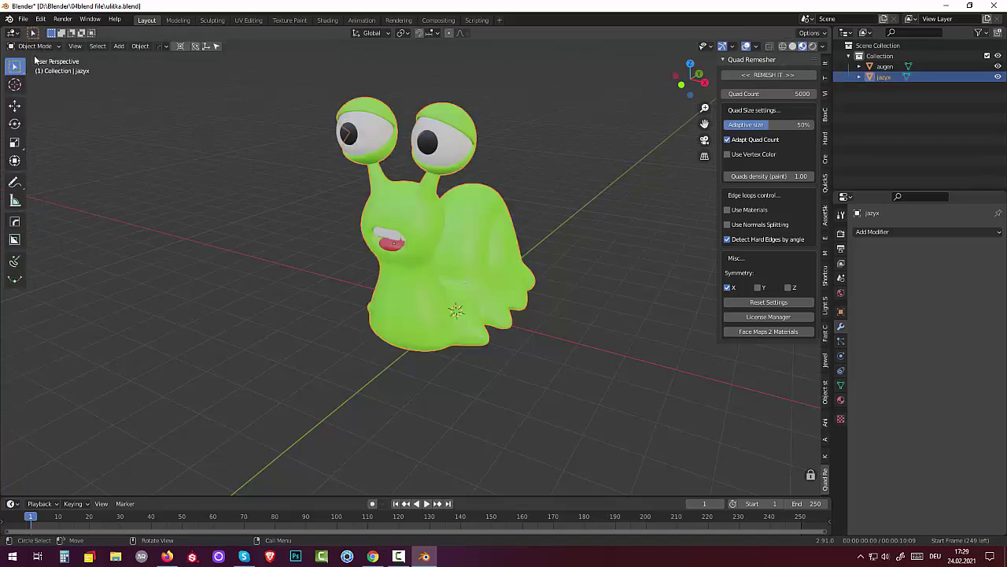
click(767, 94)
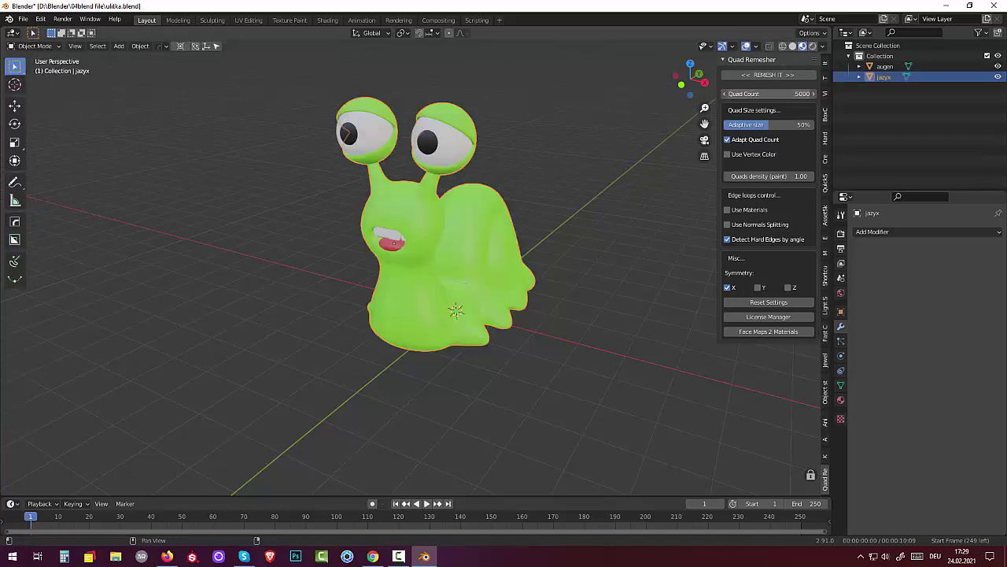
text(2)
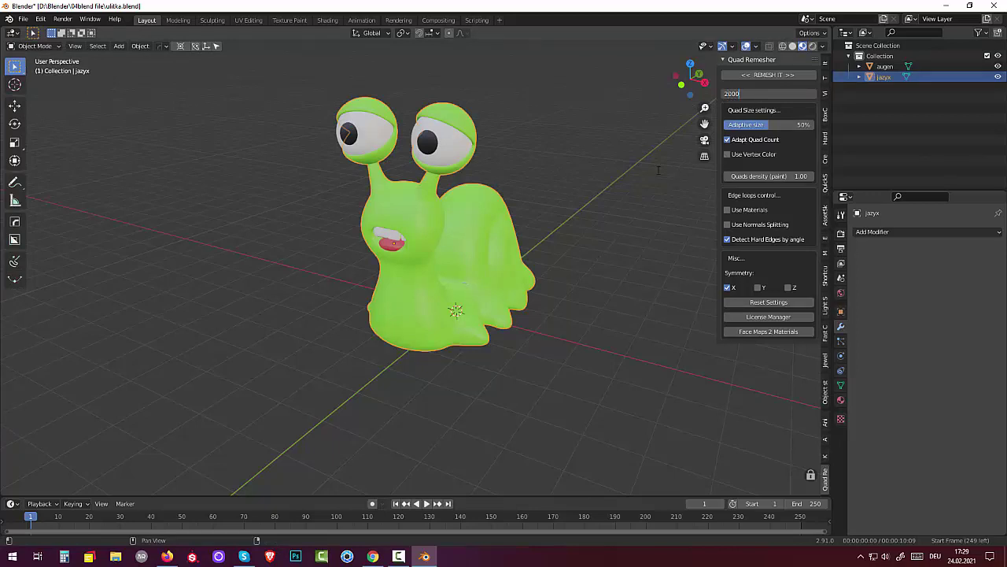
key(Return)
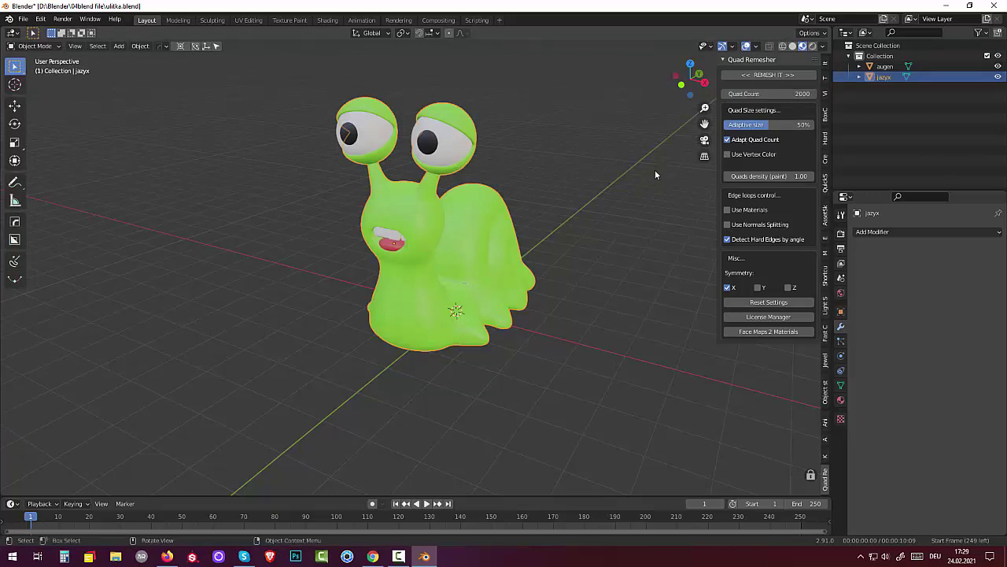
click(764, 75)
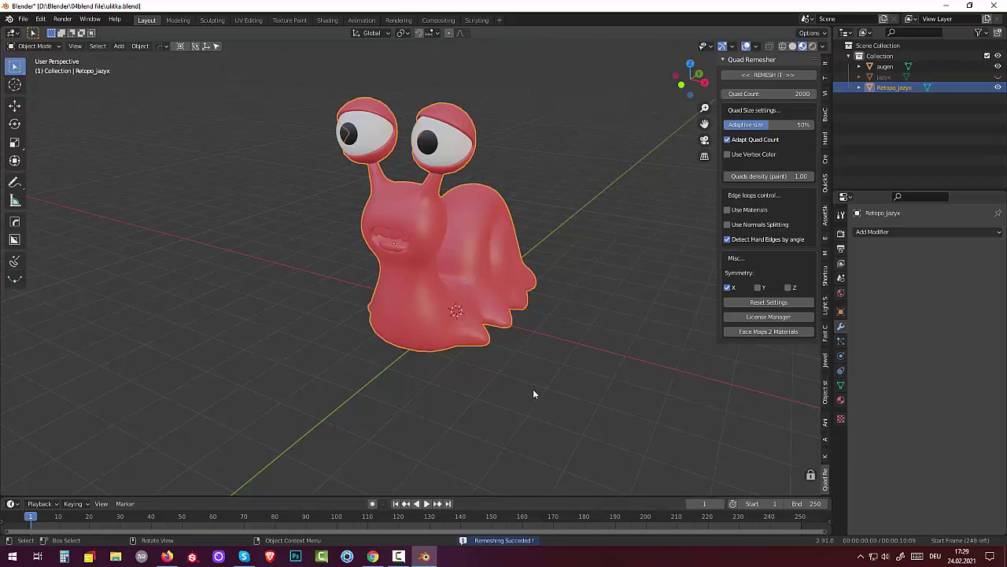
Put the remeshed snail into Edit Mode and examine its new quad topology from the front and side
click(43, 46)
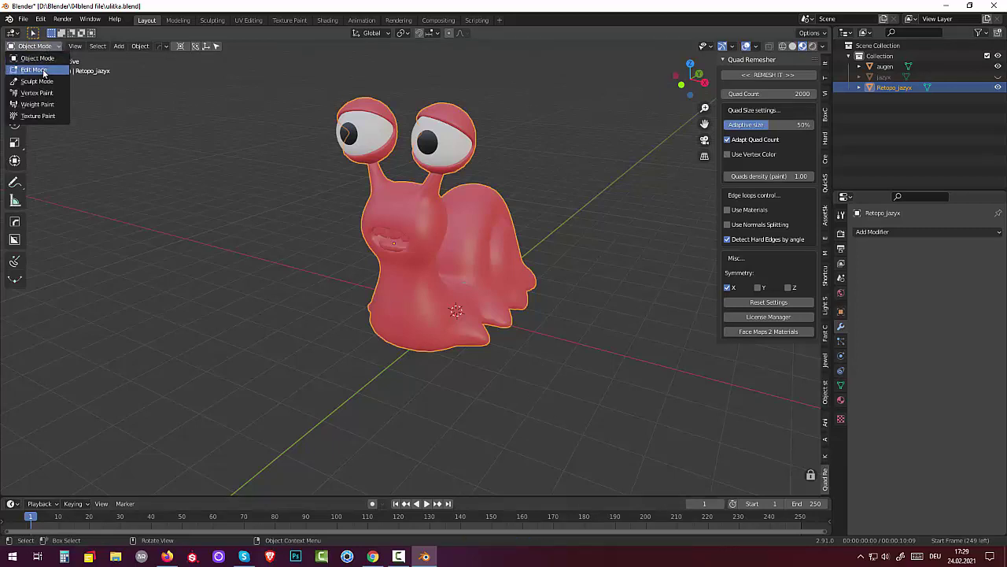
click(39, 70)
scroll(350, 352, up, 5)
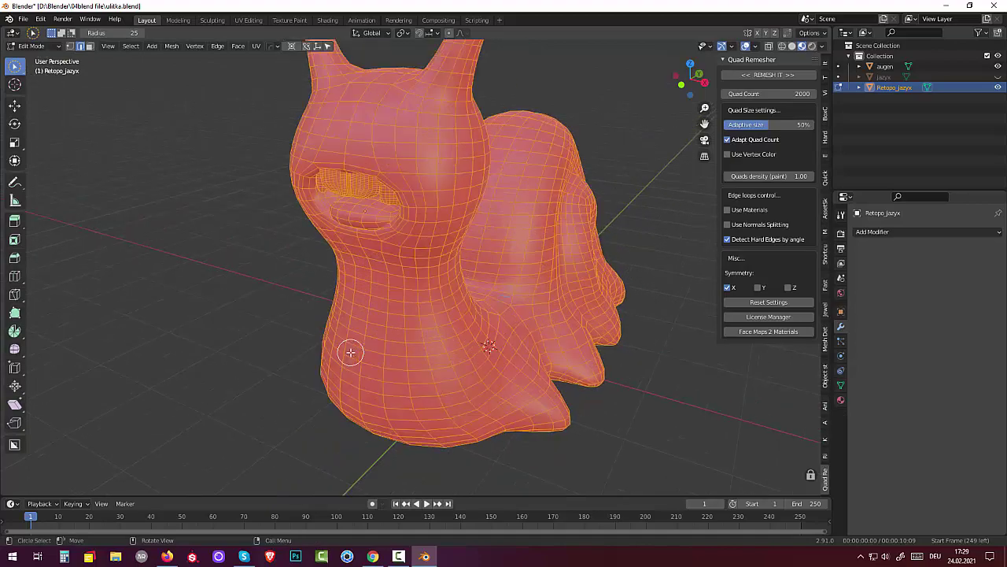
scroll(350, 352, up, 2)
scroll(350, 352, down, 3)
middle_drag(351, 351, 333, 342)
scroll(333, 341, down, 4)
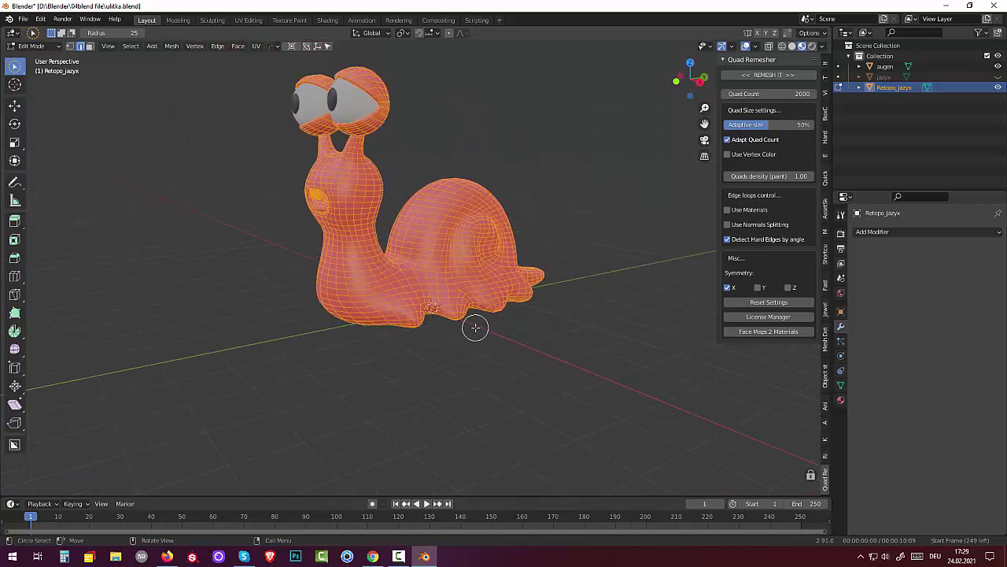
scroll(504, 394, up, 3)
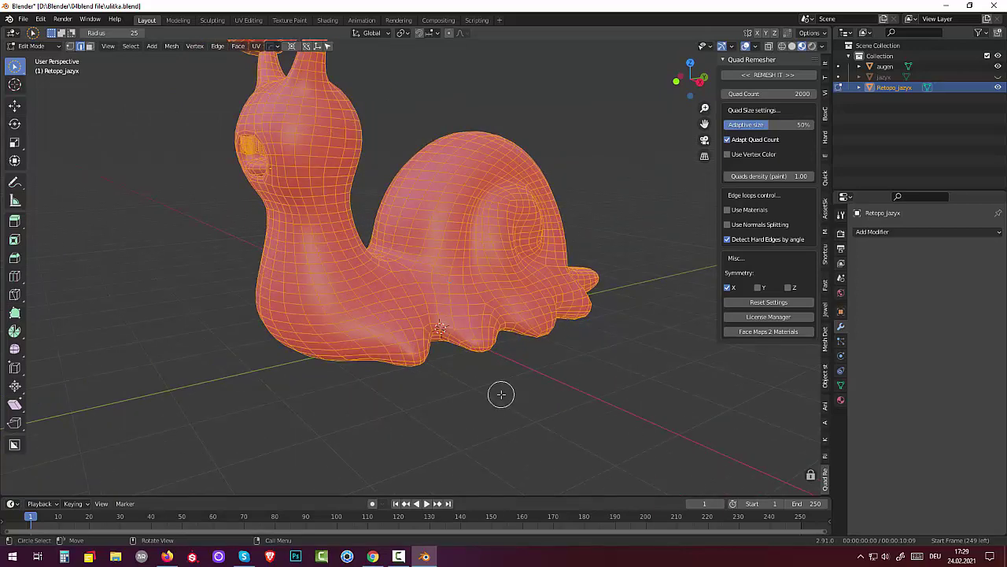
scroll(501, 394, down, 2)
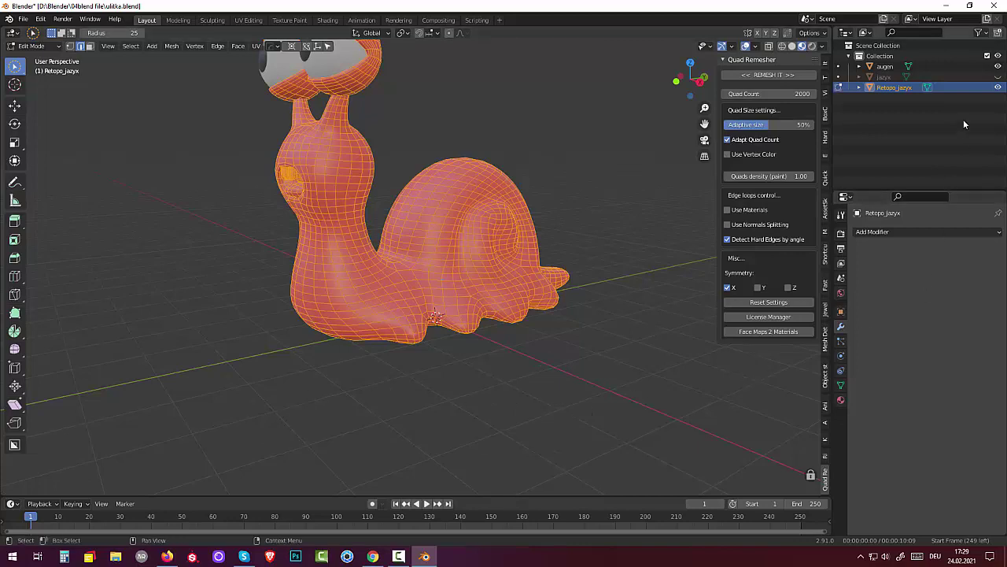
Delete the hidden original jazyx object from the scene collection
click(885, 78)
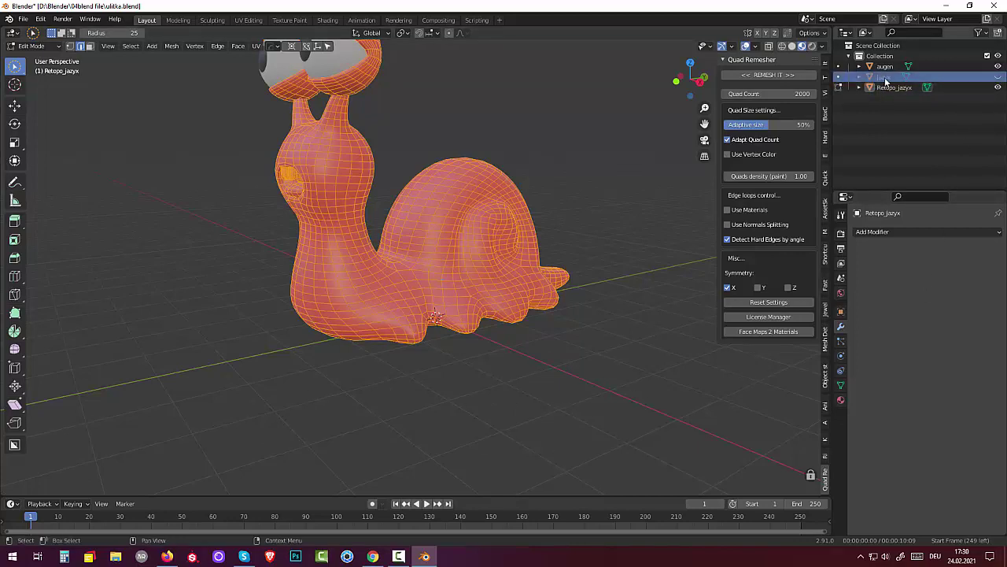
key(x)
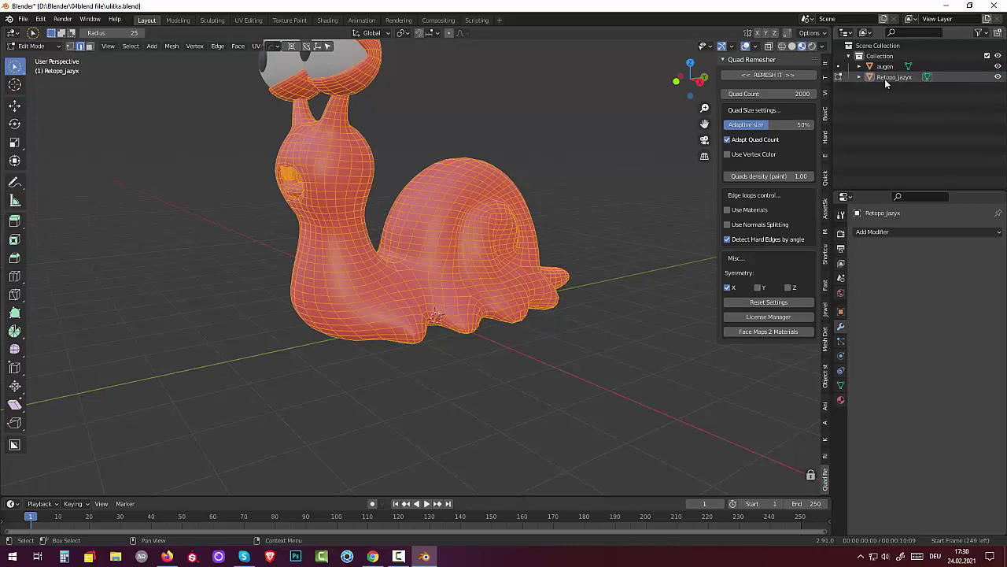
Switch the remeshed snail's mesh selection to vertices and activate the Tweak tool for working on the mouth
middle_drag(462, 351, 517, 364)
scroll(506, 286, up, 6)
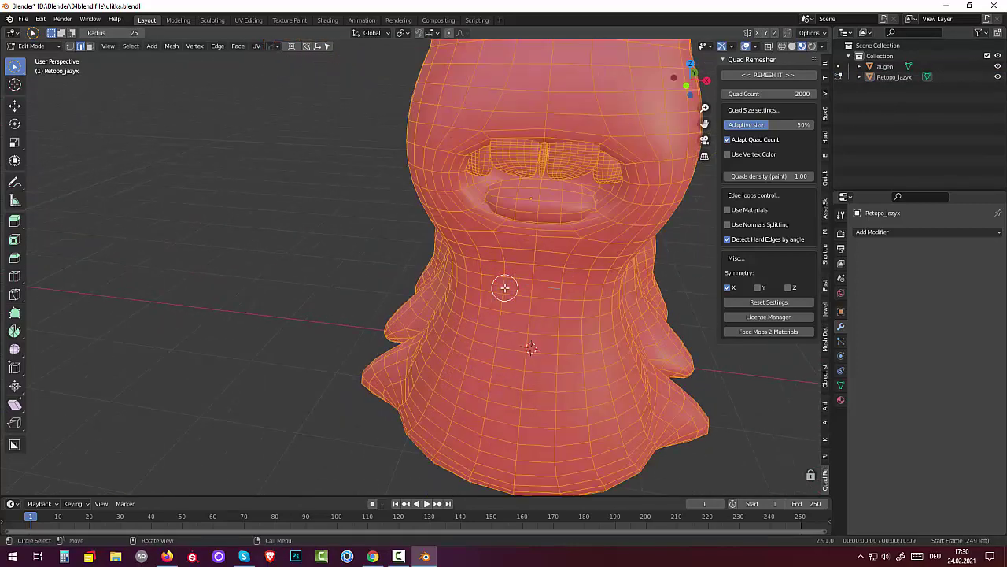
scroll(504, 288, up, 2)
scroll(540, 223, up, 3)
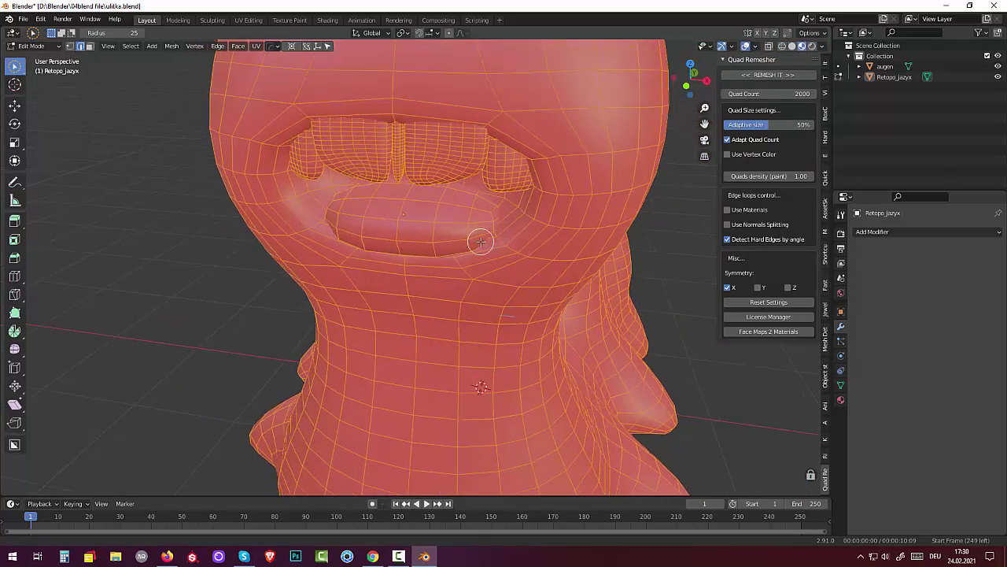
scroll(476, 240, up, 2)
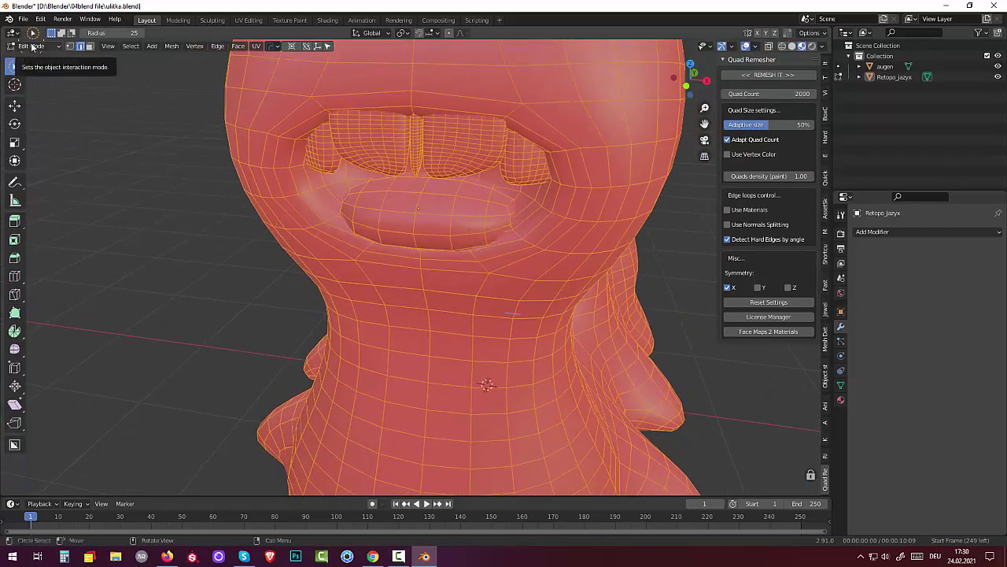
click(31, 46)
click(71, 46)
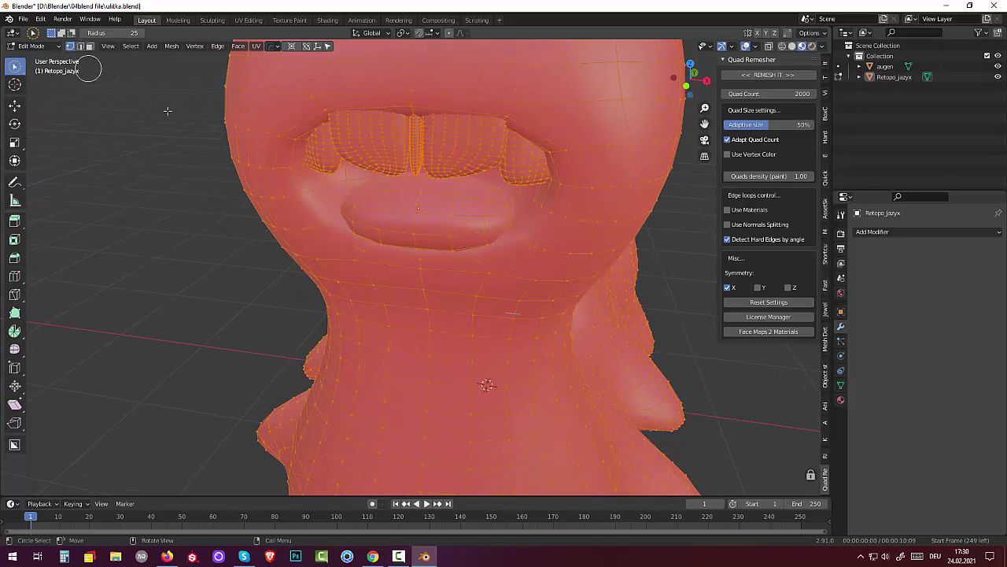
click(412, 170)
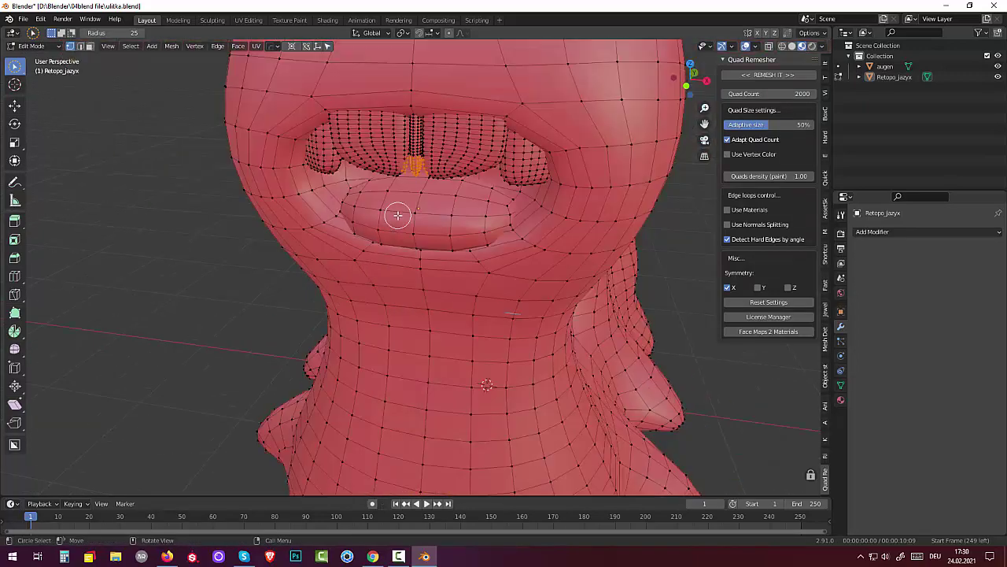
drag(14, 67, 48, 74)
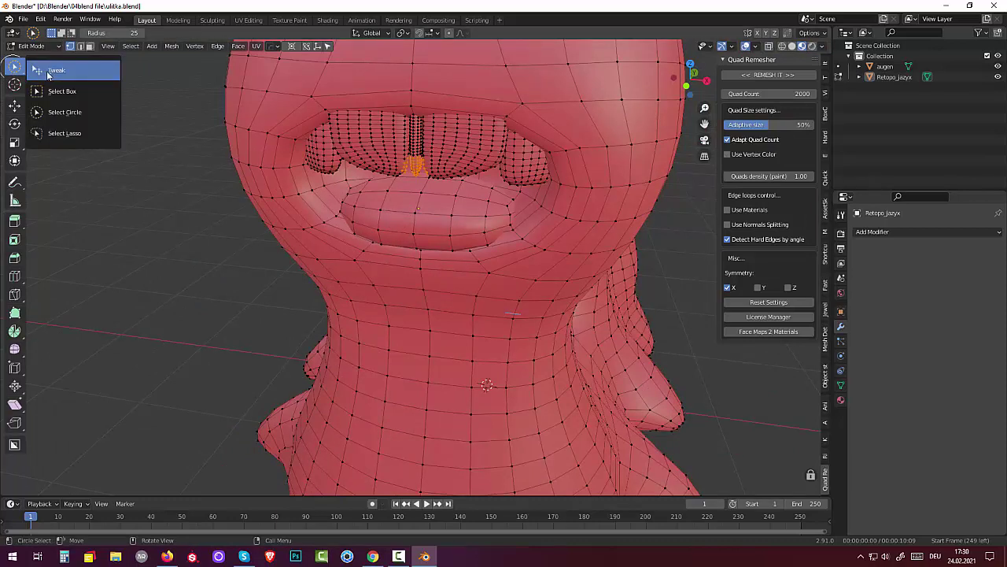
click(49, 74)
Select the narrow piece between the two upper front teeth, grow the selection to cover it completely, and delete its vertices
click(406, 179)
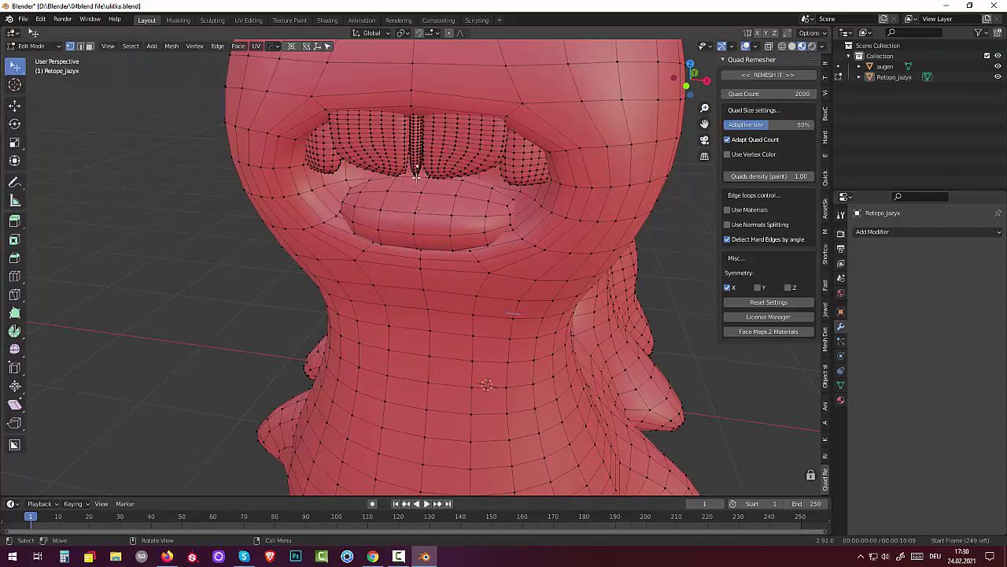
key(ctrl+KP_Add)
key(ctrl+KP_Add)
key(ctrl+KP_Add)
key(ctrl+KP_Add)
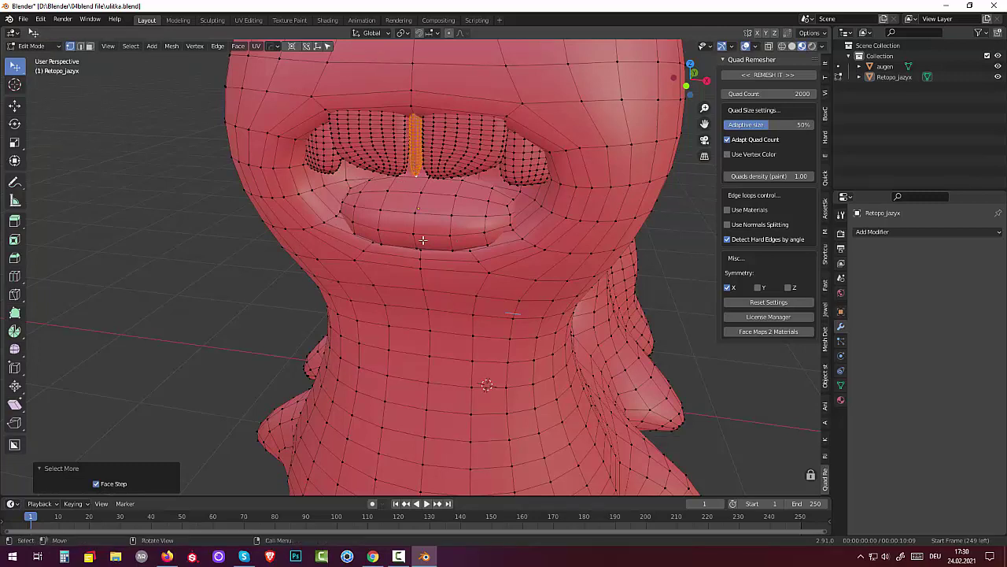
key(x)
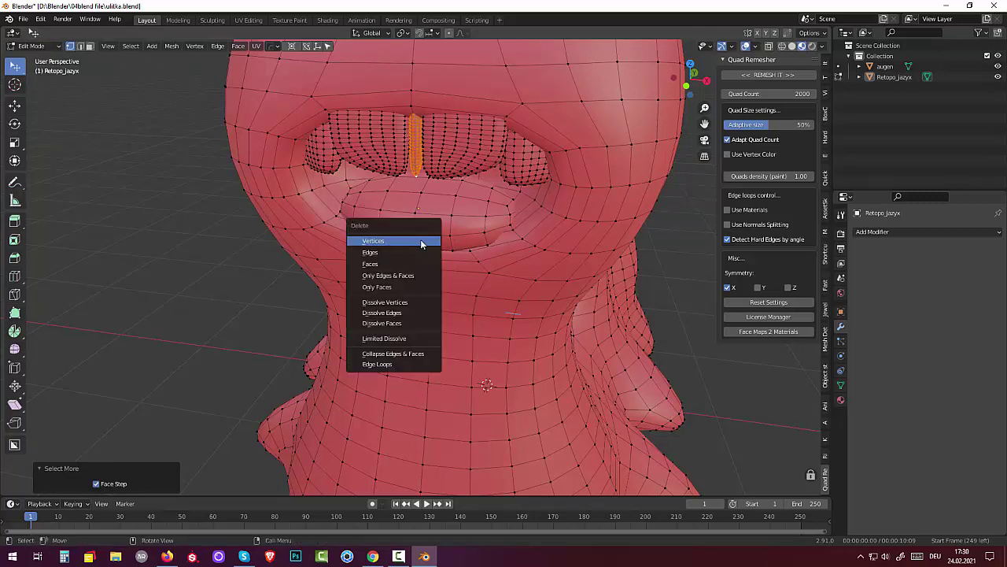
click(411, 239)
middle_drag(411, 239, 418, 211)
scroll(418, 211, down, 8)
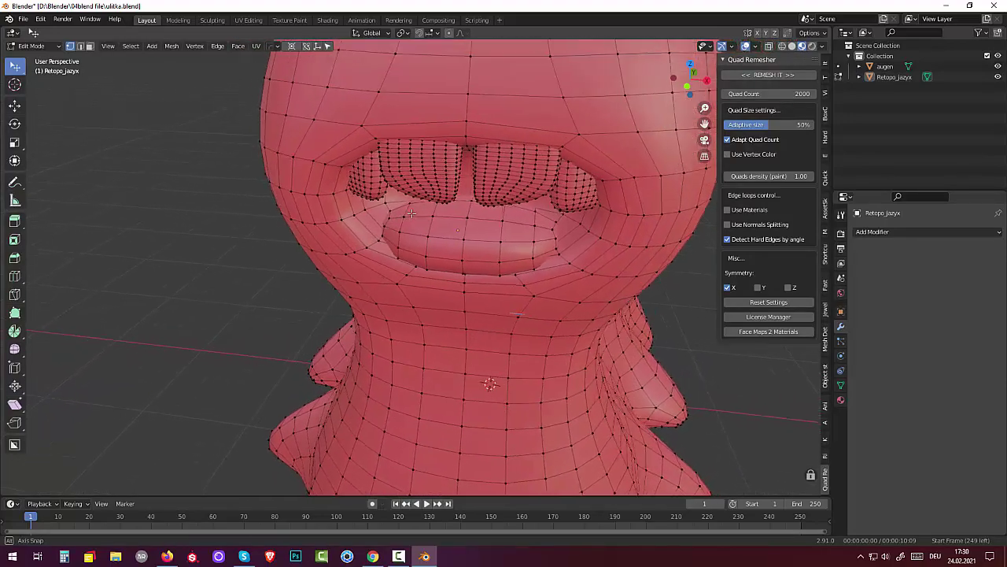
Check the remeshed snail from the front and side, and return it to Object Mode
middle_drag(500, 233, 485, 238)
scroll(487, 235, down, 1)
scroll(486, 235, up, 1)
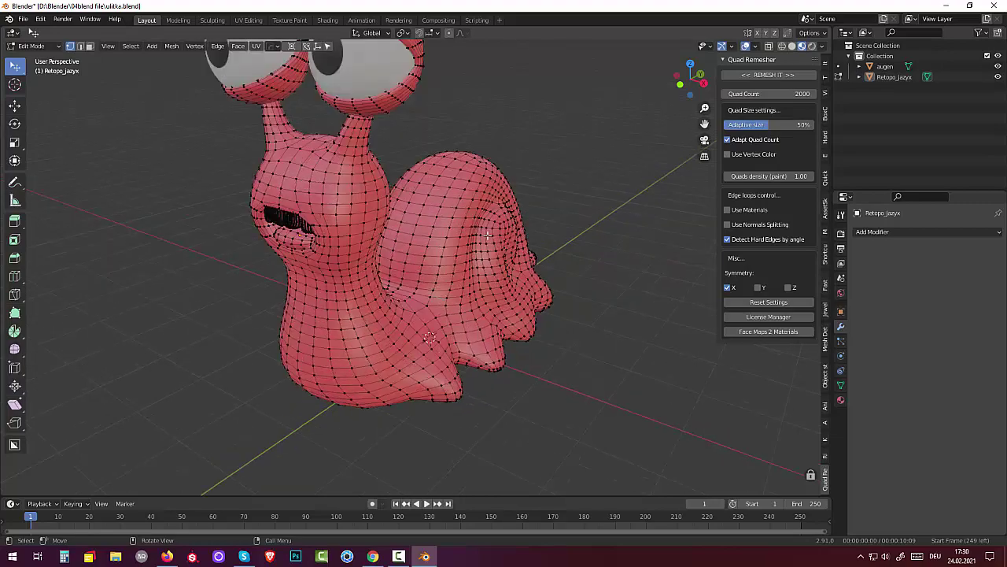
scroll(486, 234, down, 1)
middle_drag(488, 234, 438, 233)
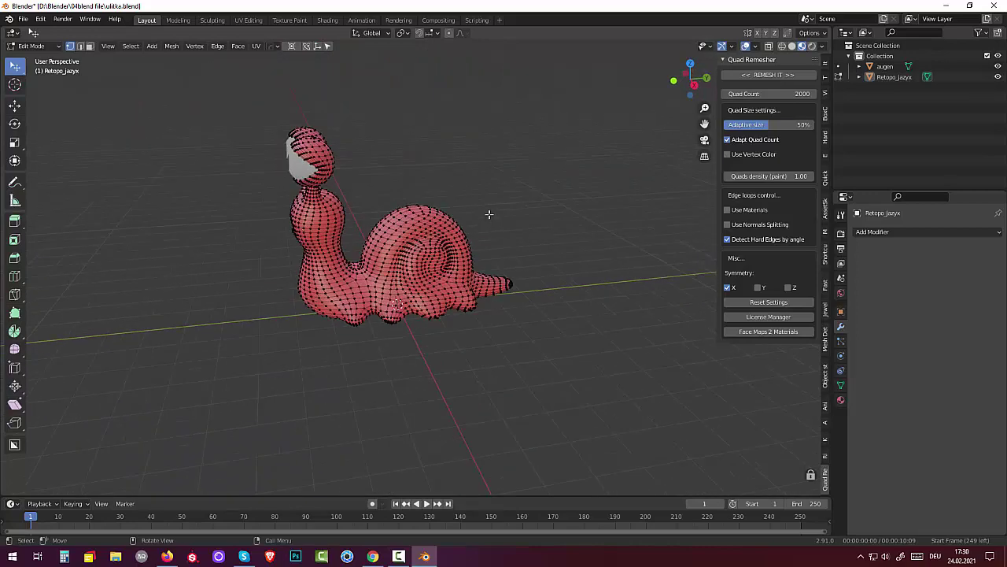
middle_drag(489, 214, 574, 213)
mouse_move(532, 370)
middle_down()
mouse_move(523, 358)
mouse_move(639, 360)
mouse_move(522, 362)
middle_up()
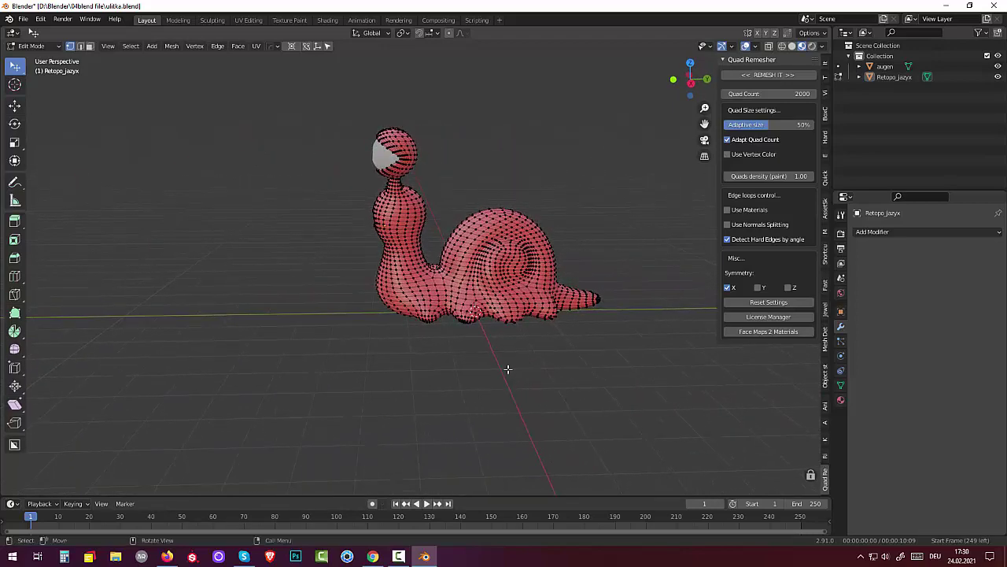
click(32, 45)
click(25, 60)
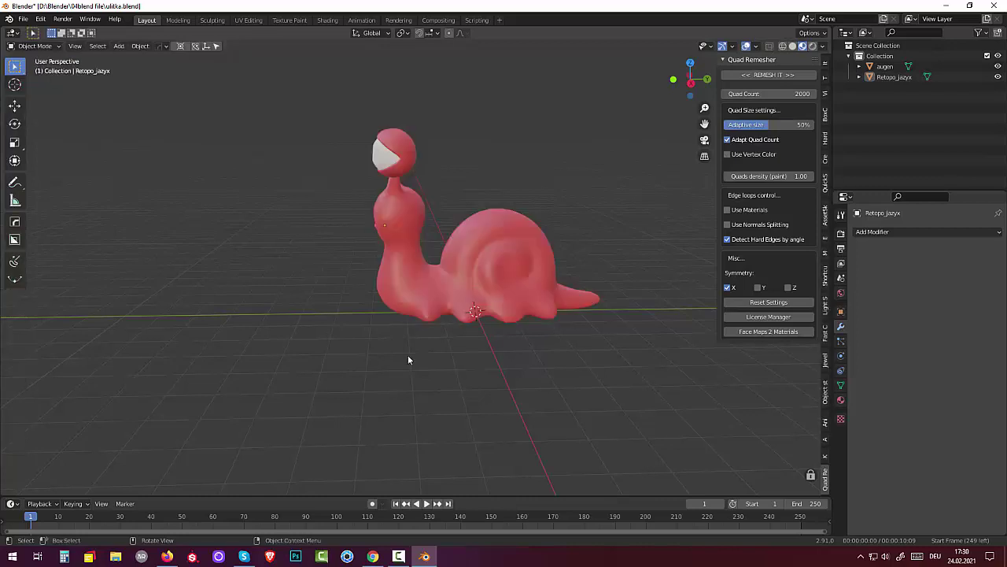
Add a single-bone armature at the world origin and set it to display in front of the snail mesh
middle_drag(532, 353, 511, 304)
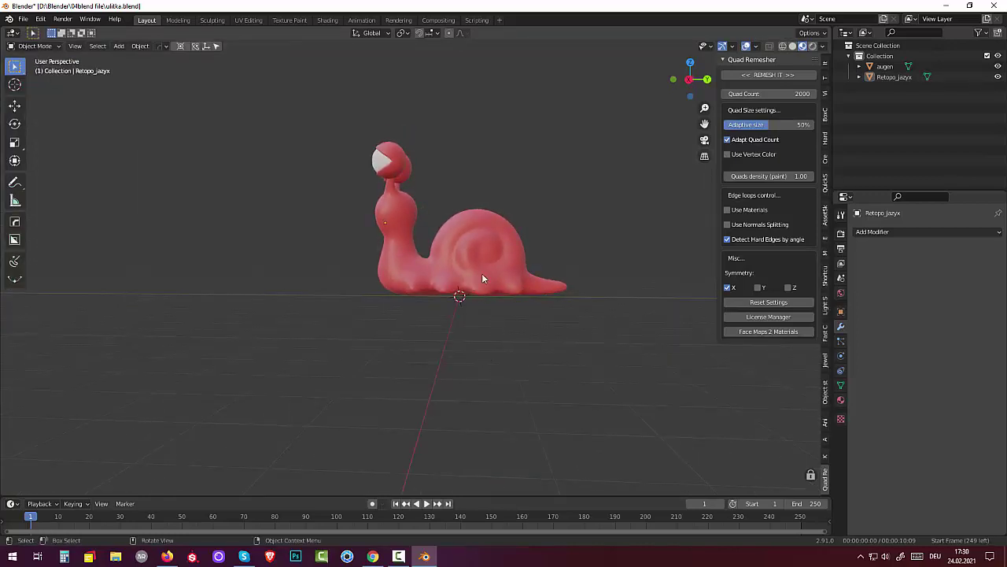
click(482, 276)
click(484, 338)
key(shift+a)
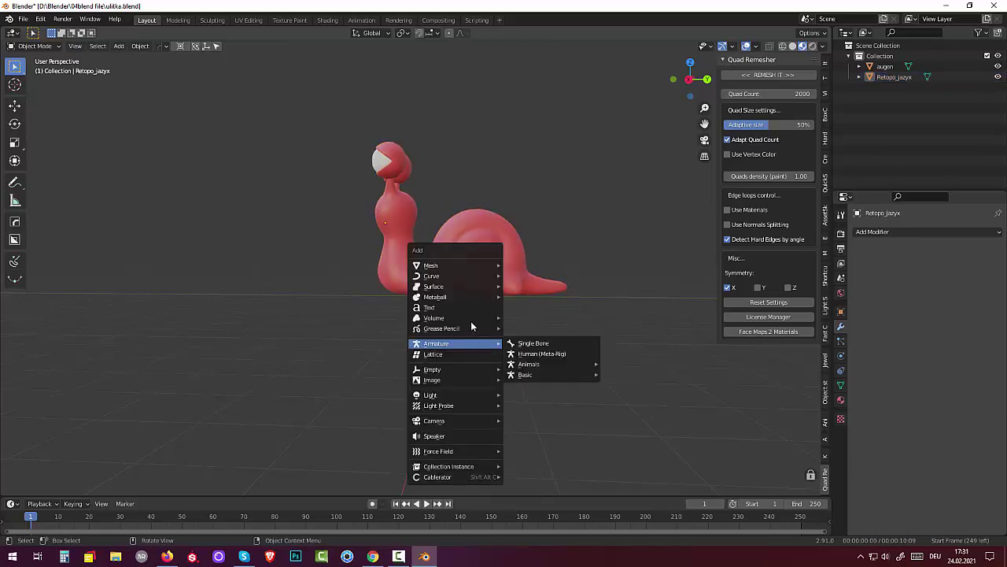
mouse_move(446, 271)
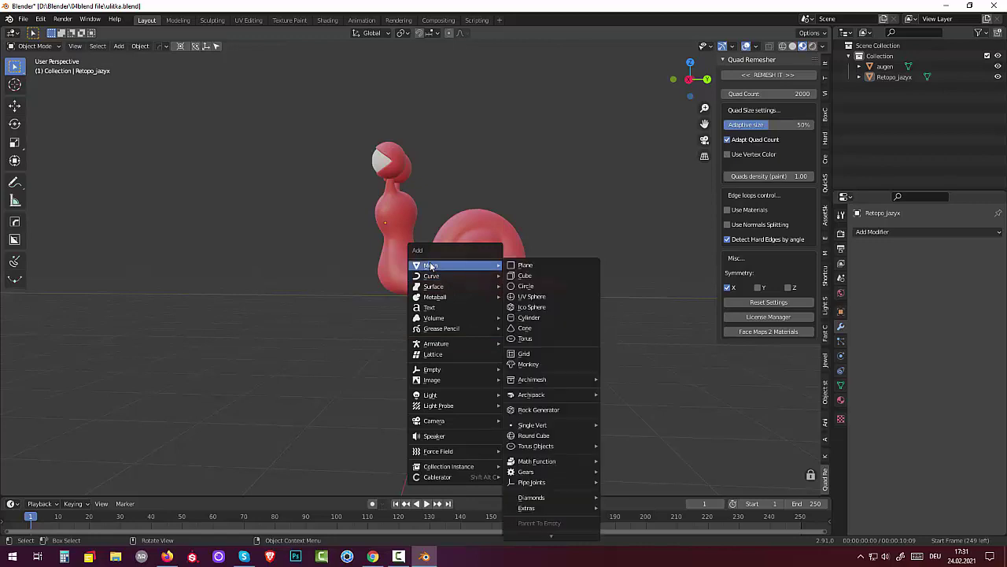
mouse_move(440, 344)
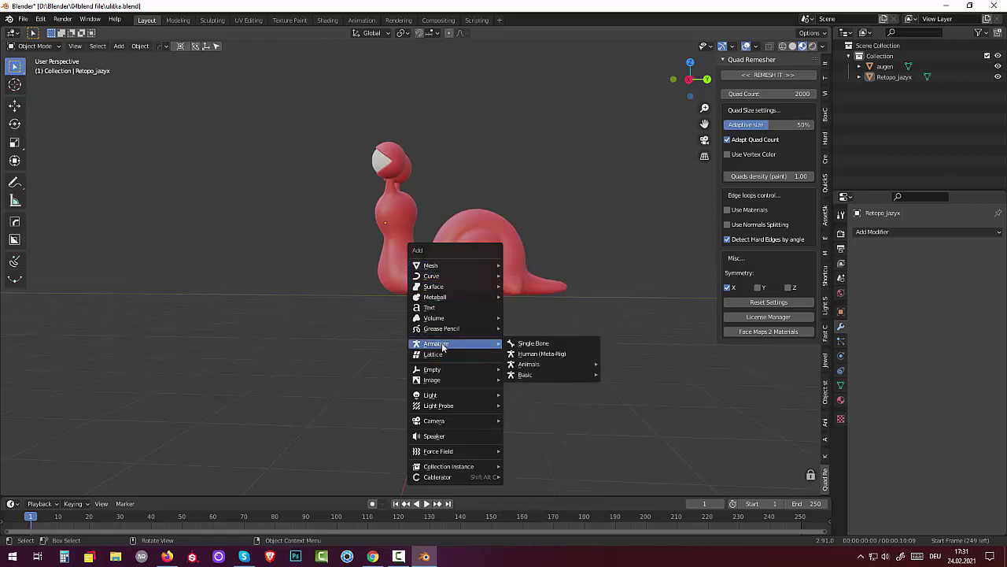
click(541, 344)
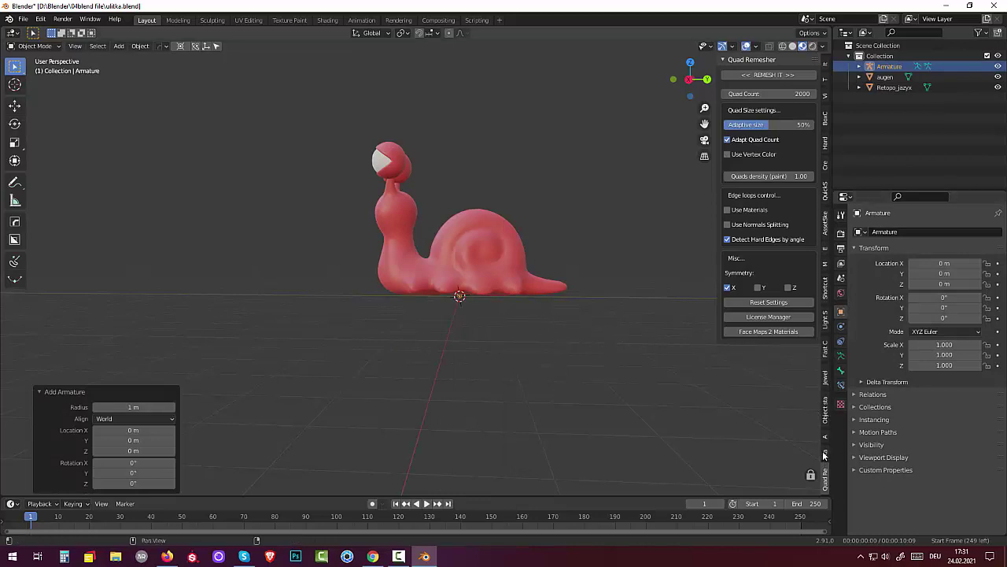
click(841, 355)
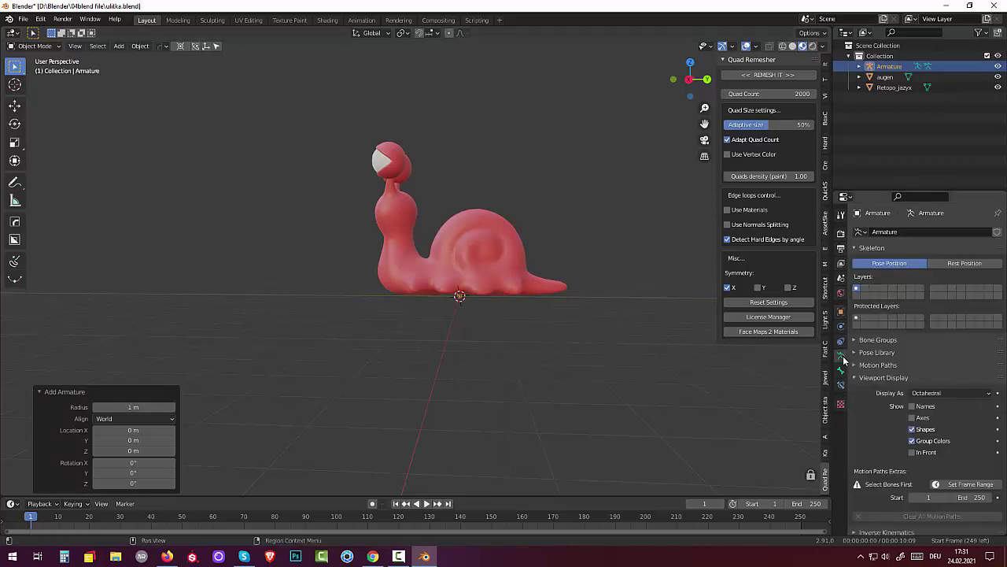
click(913, 453)
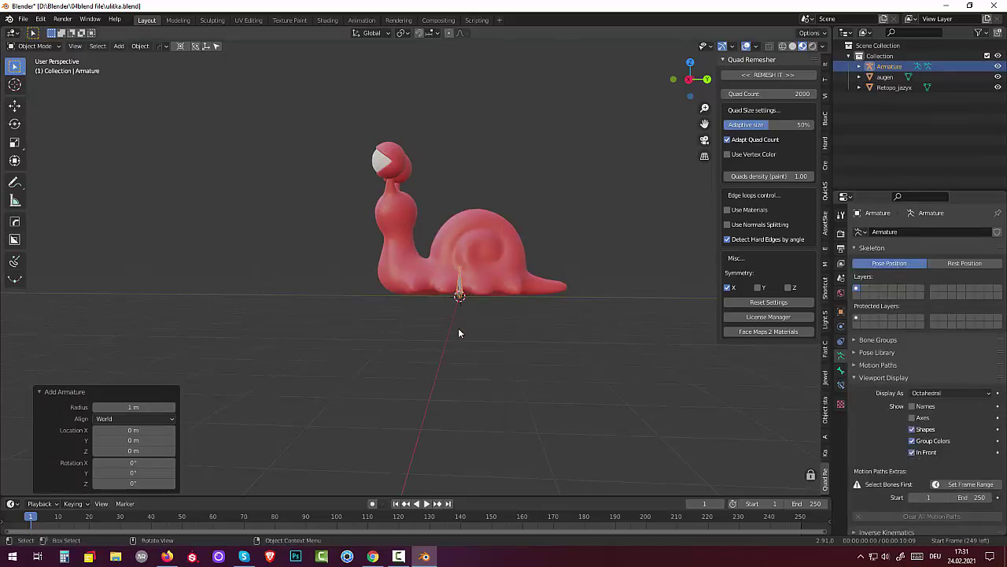
Rotate the armature about 88.6° in the side view so the bone lies horizontally, pointing toward the snail's head
scroll(459, 333, up, 3)
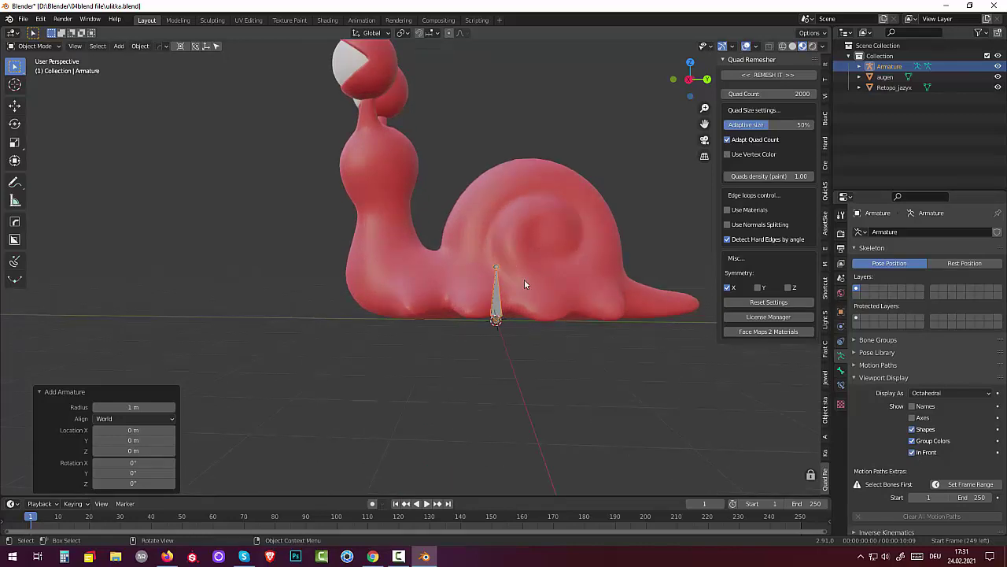
key(g)
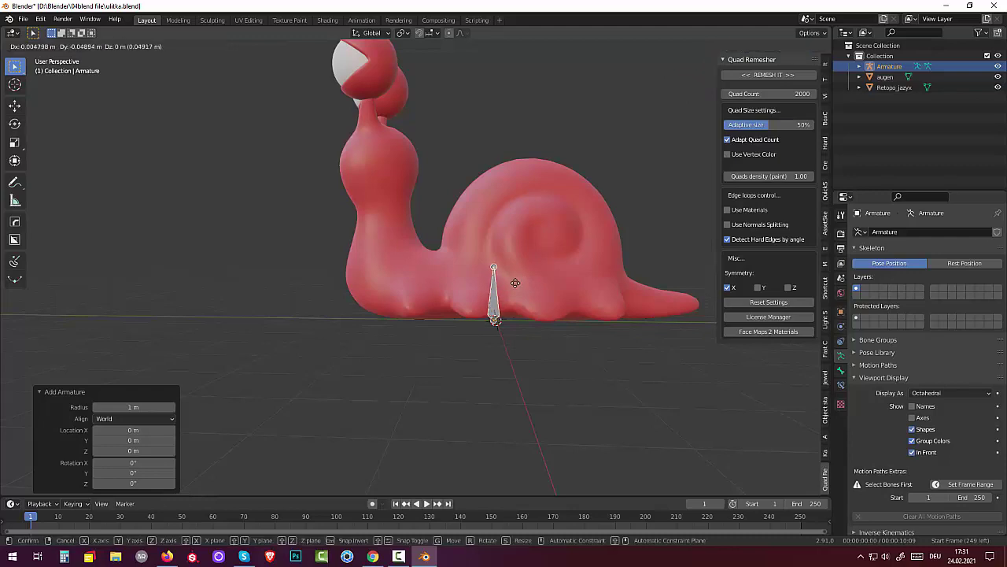
click(533, 276)
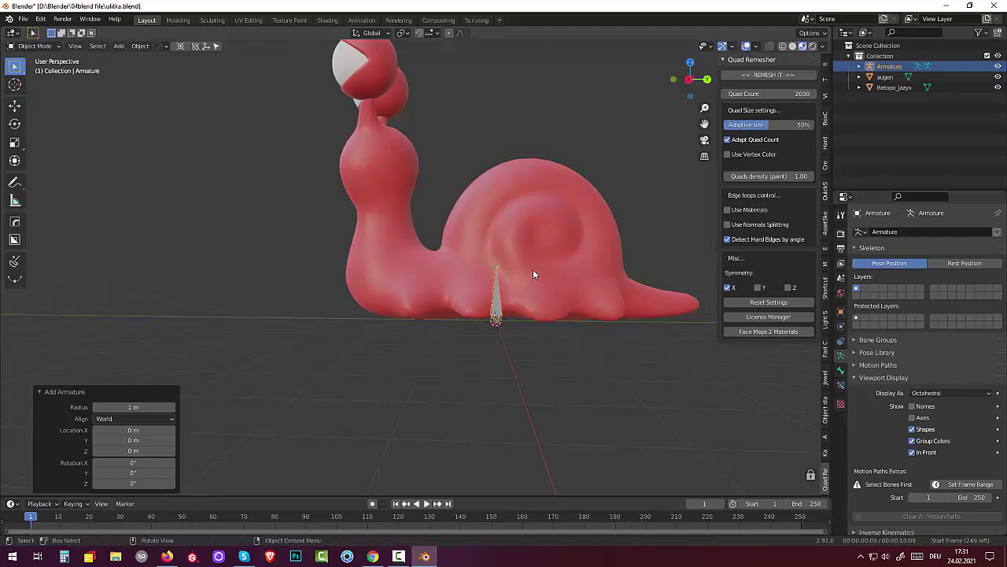
key(r)
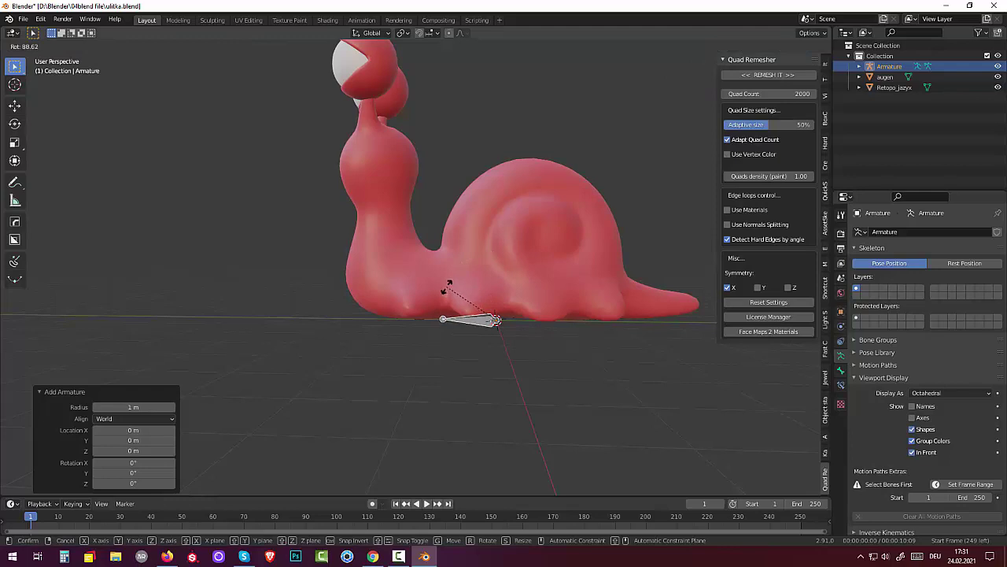
click(446, 286)
In the right orthographic view, move the armature into the lower body beneath the shell, about 0.6 m along Y and 0.9 m along Z
key(KP_3)
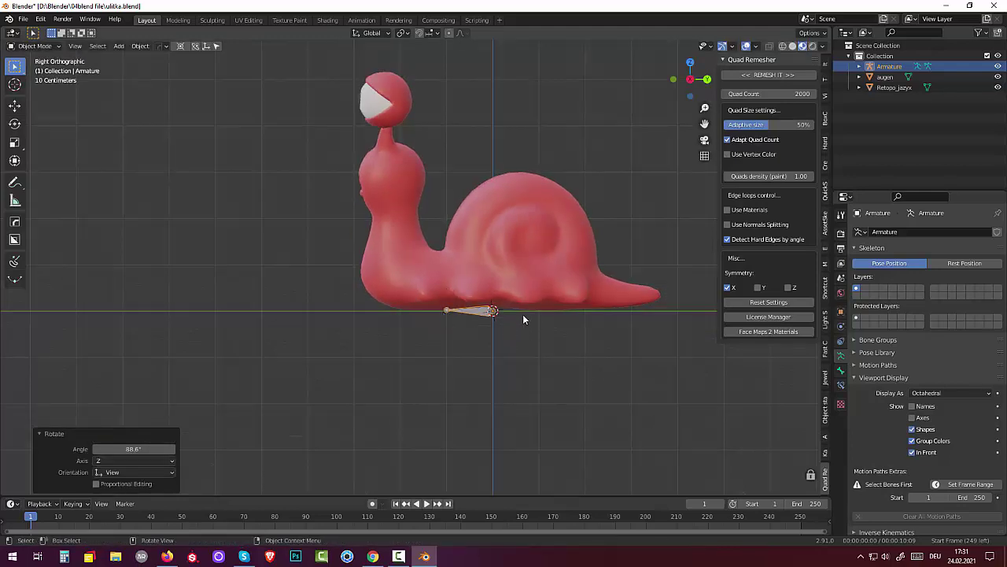
key(g)
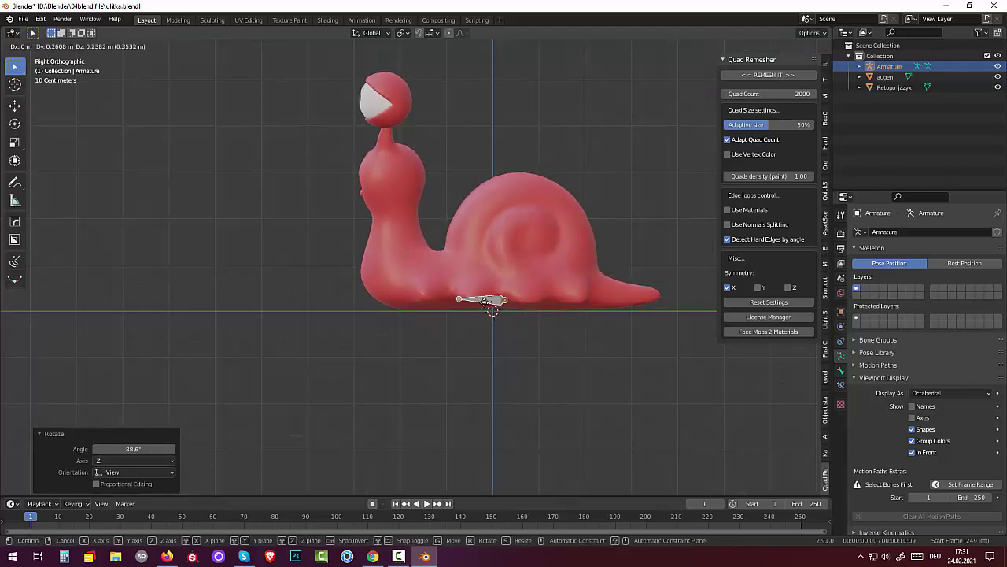
click(499, 277)
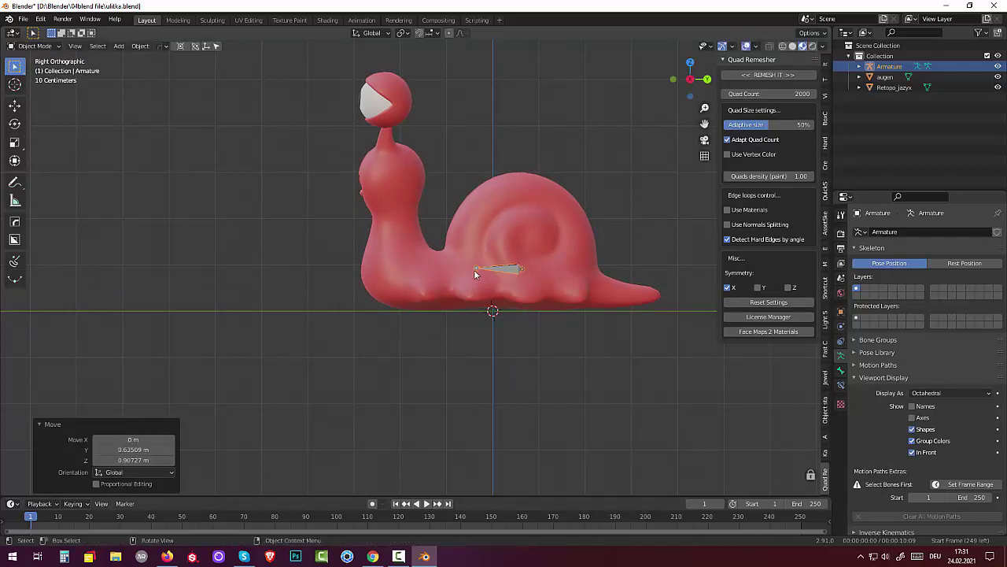
click(474, 266)
click(485, 268)
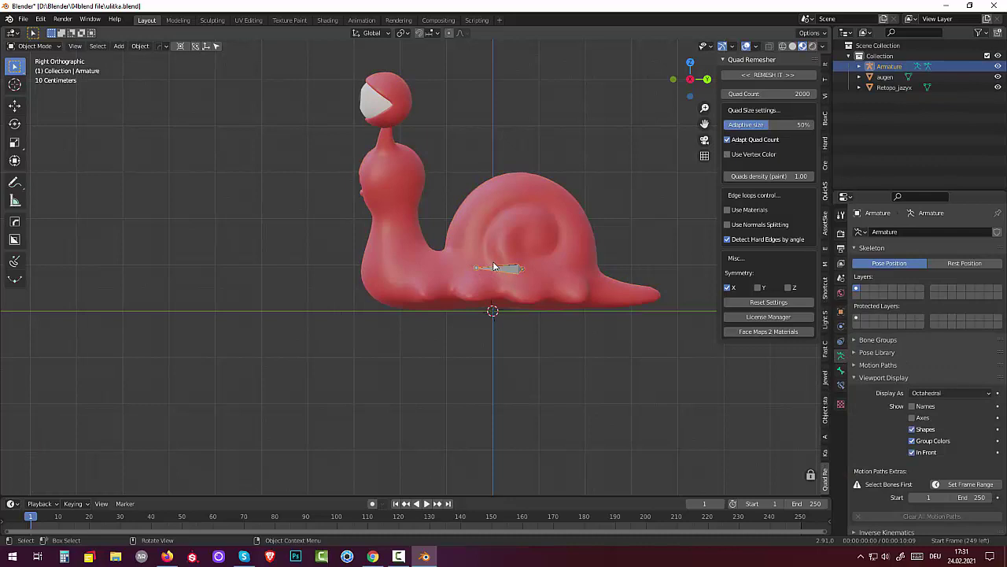
key(g)
click(502, 262)
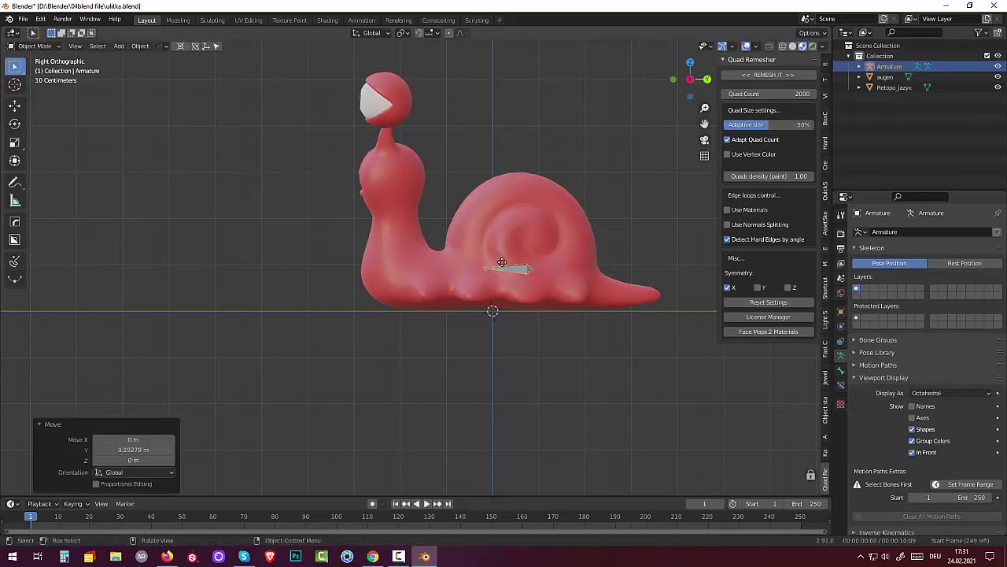
click(484, 268)
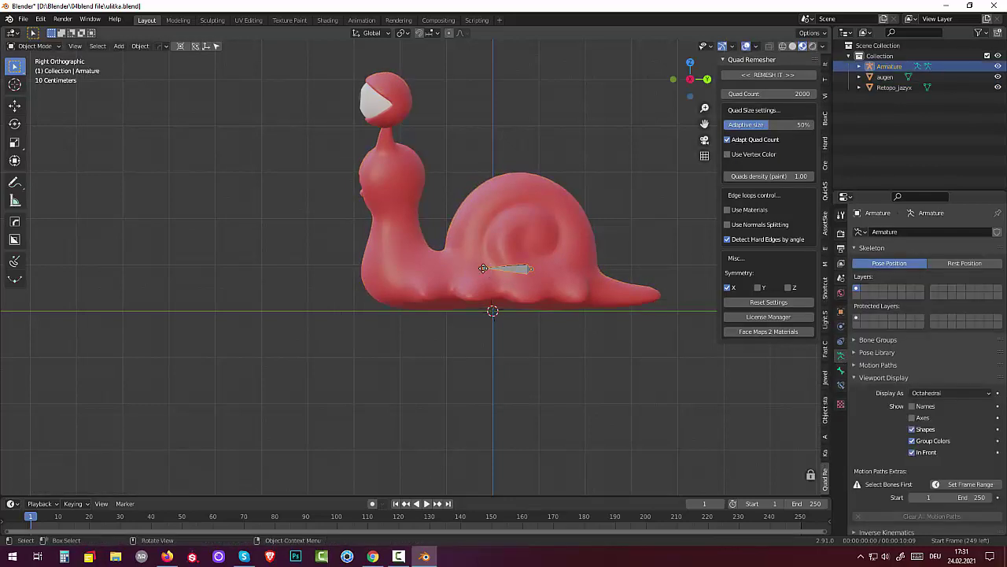
key(g)
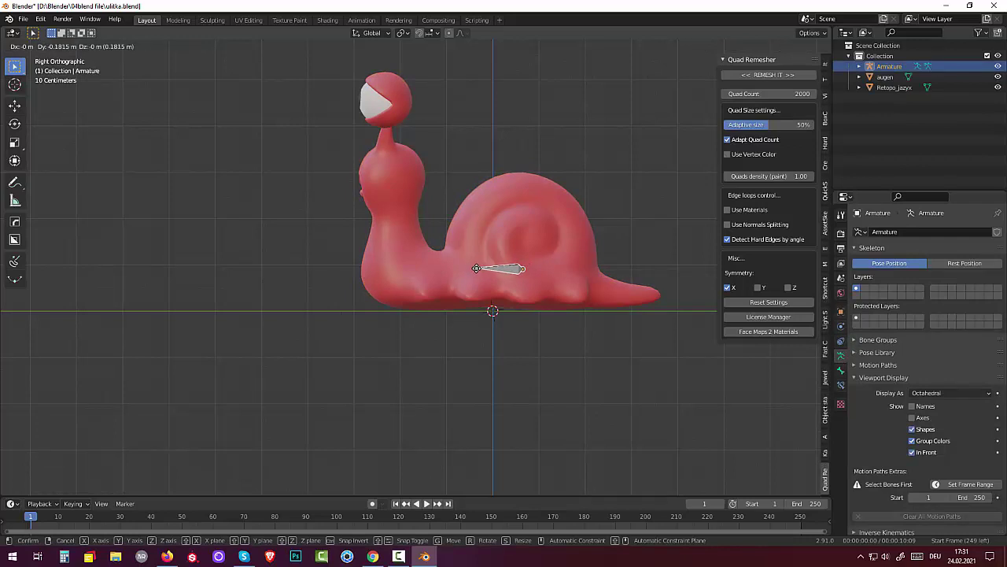
click(477, 271)
Scale the armature to about 1.54 times its size and shift it about 0.26 m along Y toward the tail
key(s)
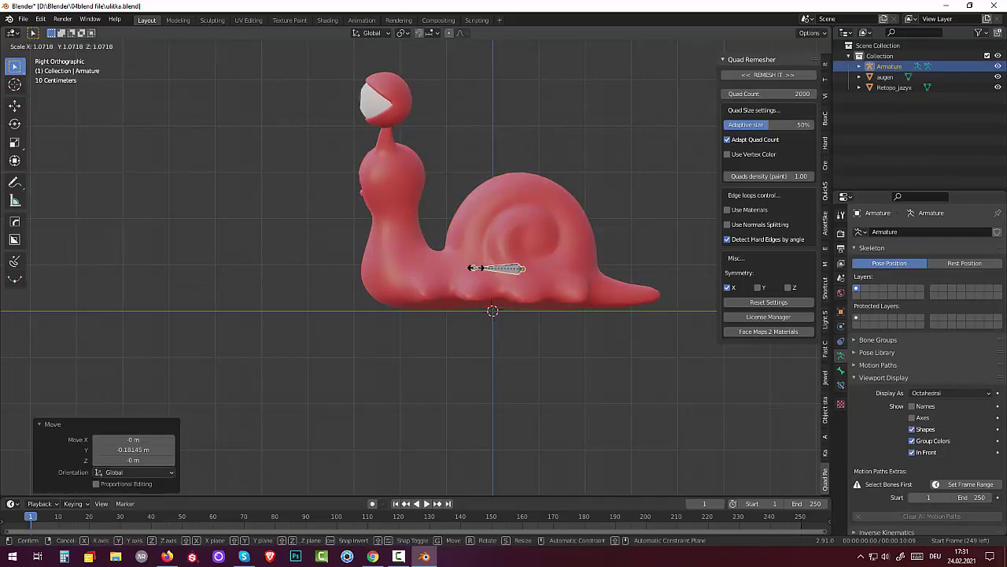
right_click(453, 268)
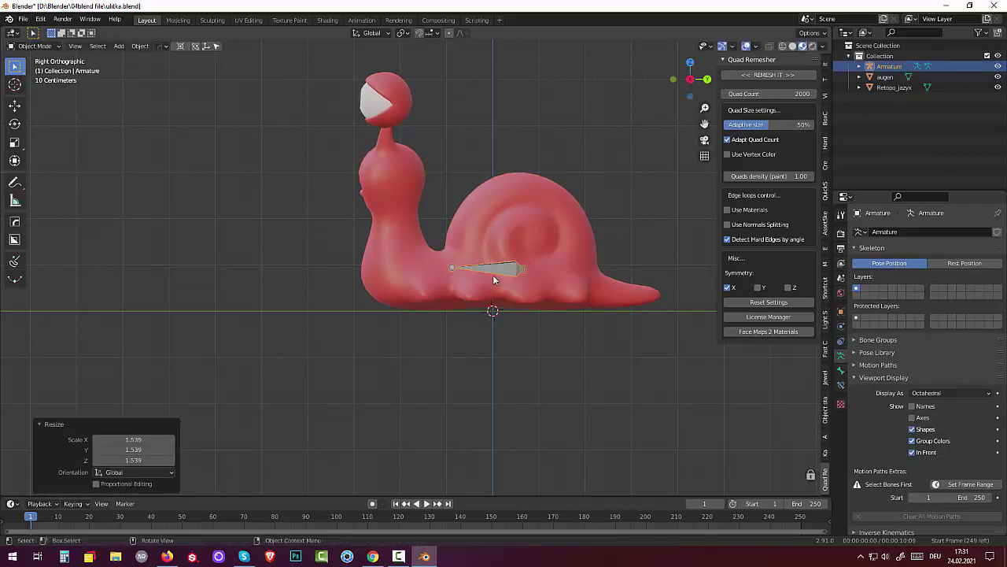
key(Tab)
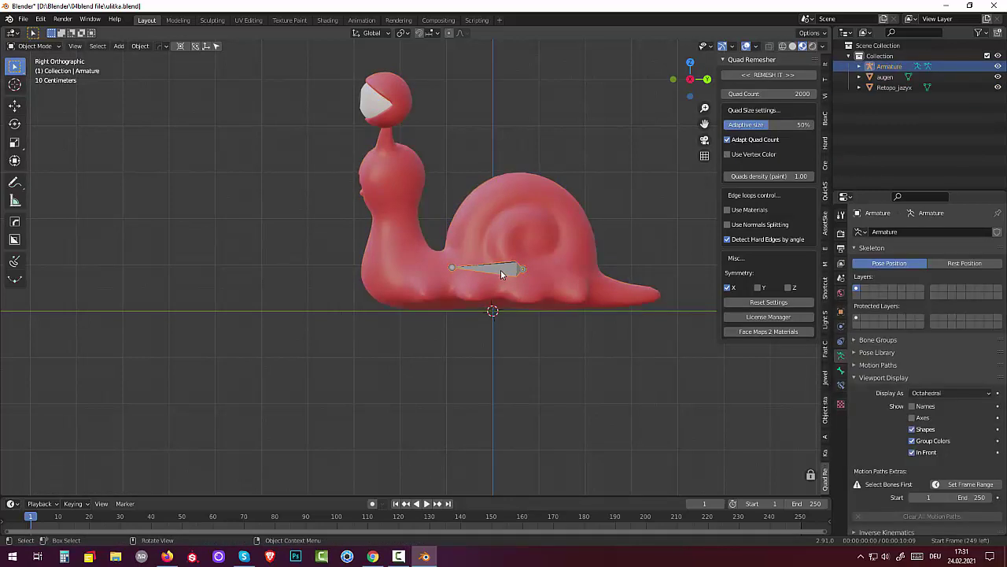
key(g)
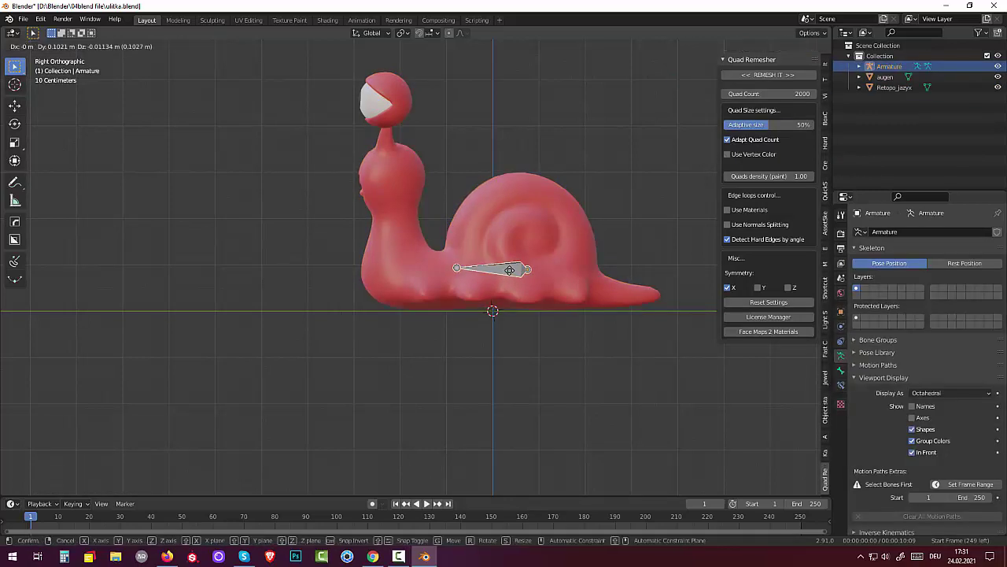
click(547, 262)
Rotate the armature in the top orthographic view so the bone lies along the snail's centerline
middle_drag(551, 258, 448, 361)
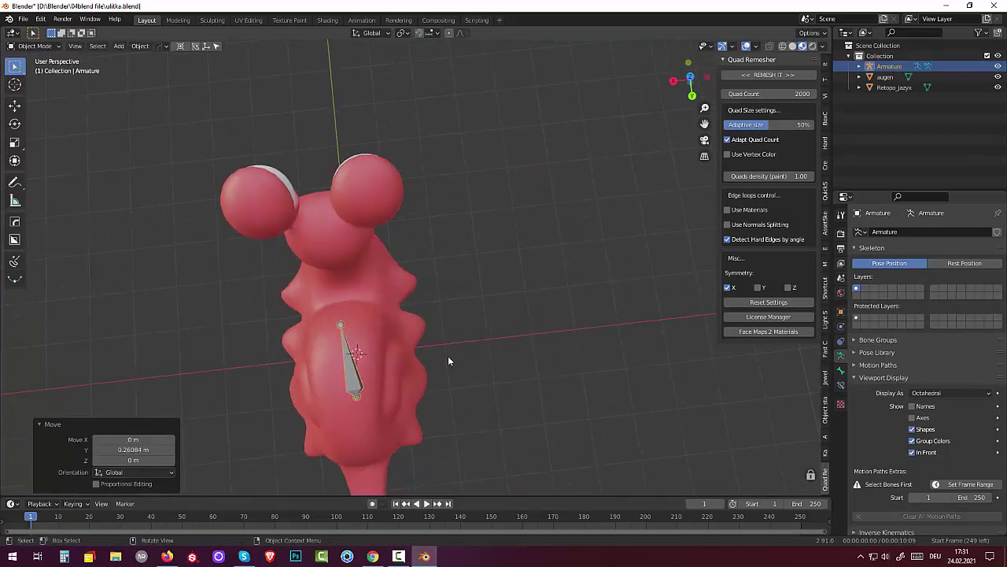
key(KP_7)
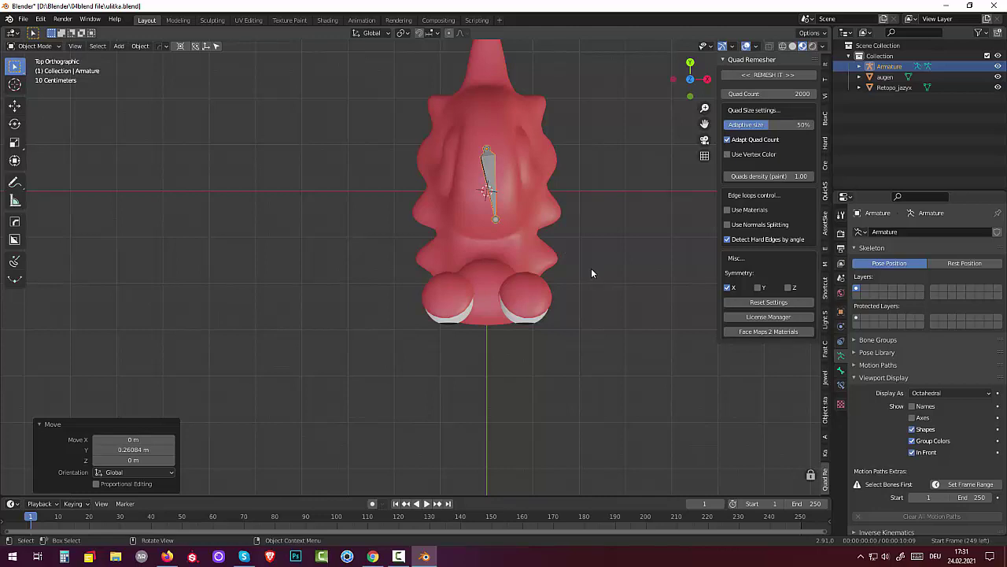
key(r)
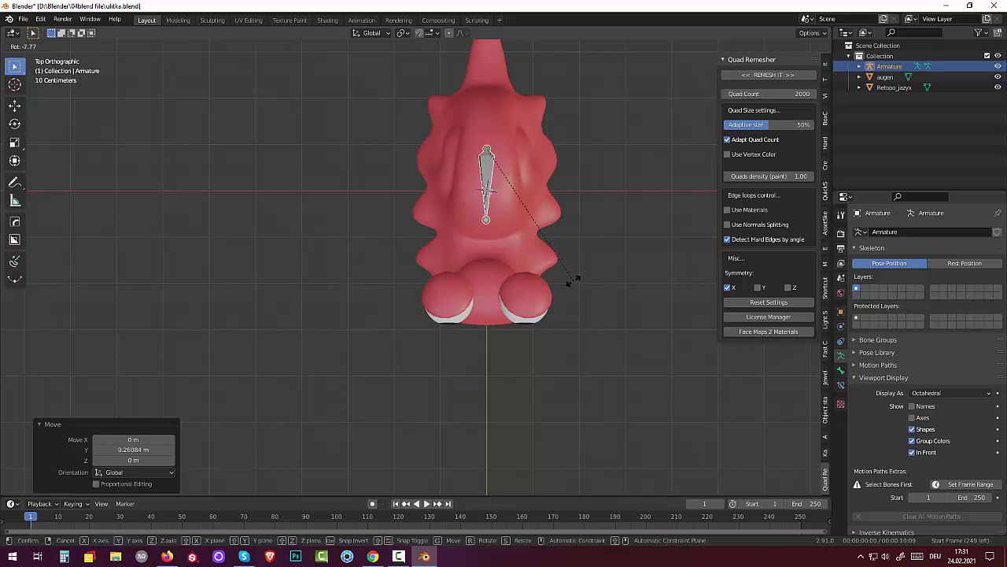
right_click(566, 305)
Put the armature into Edit Mode and extrude a second bone about 1.4 m from the first bone's front tip toward the neck
middle_drag(567, 306, 434, 186)
scroll(433, 187, down, 3)
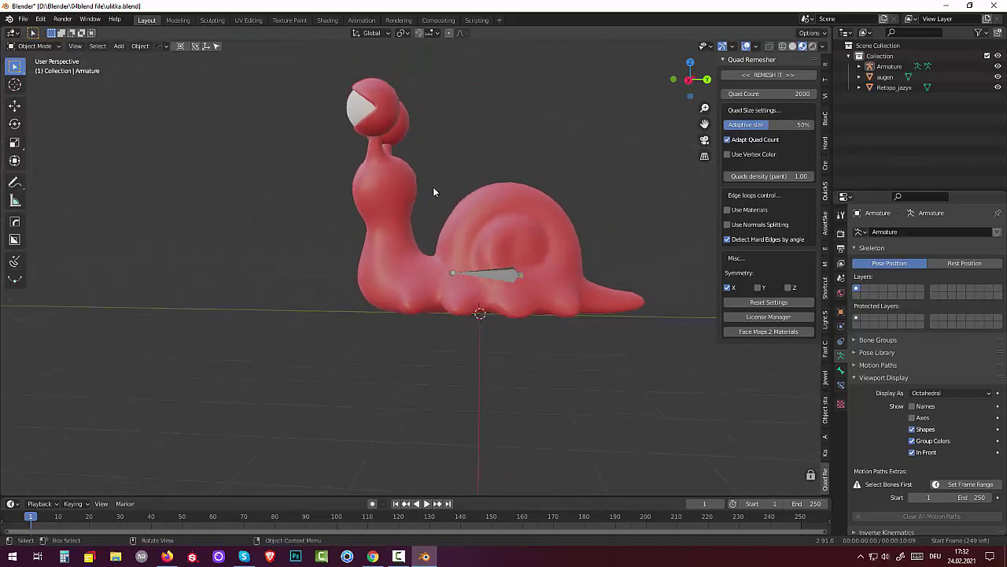
click(446, 277)
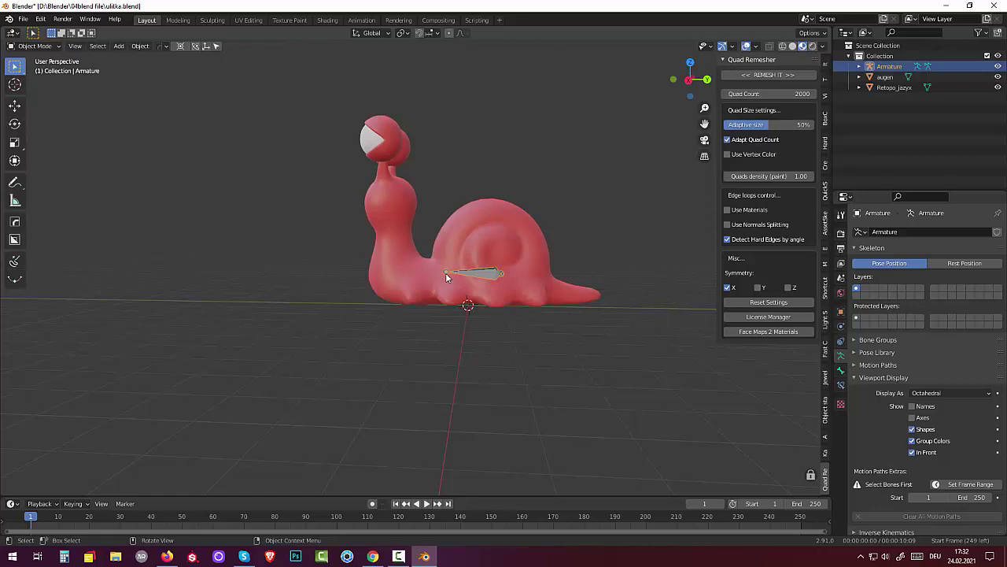
click(26, 47)
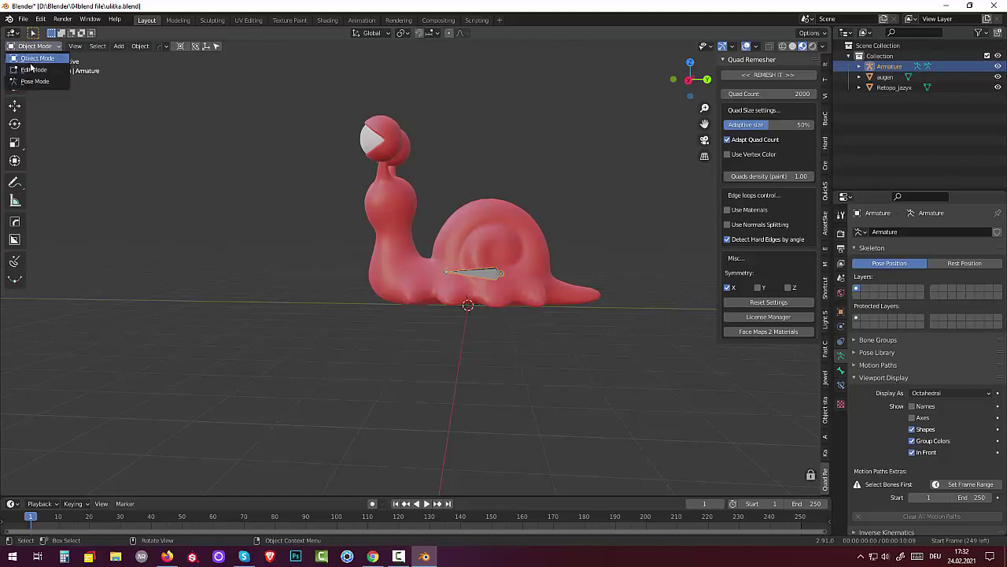
click(31, 70)
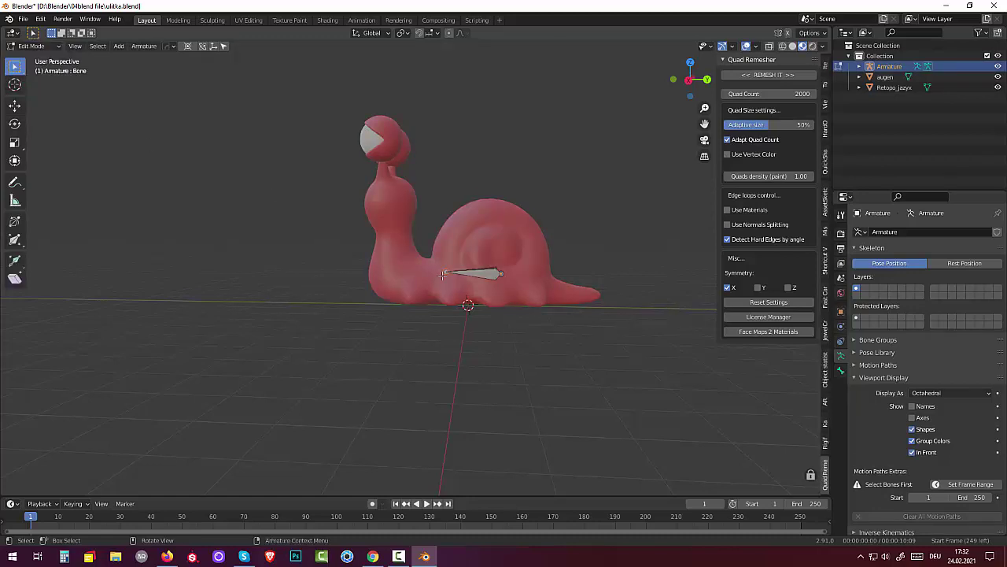
key(e)
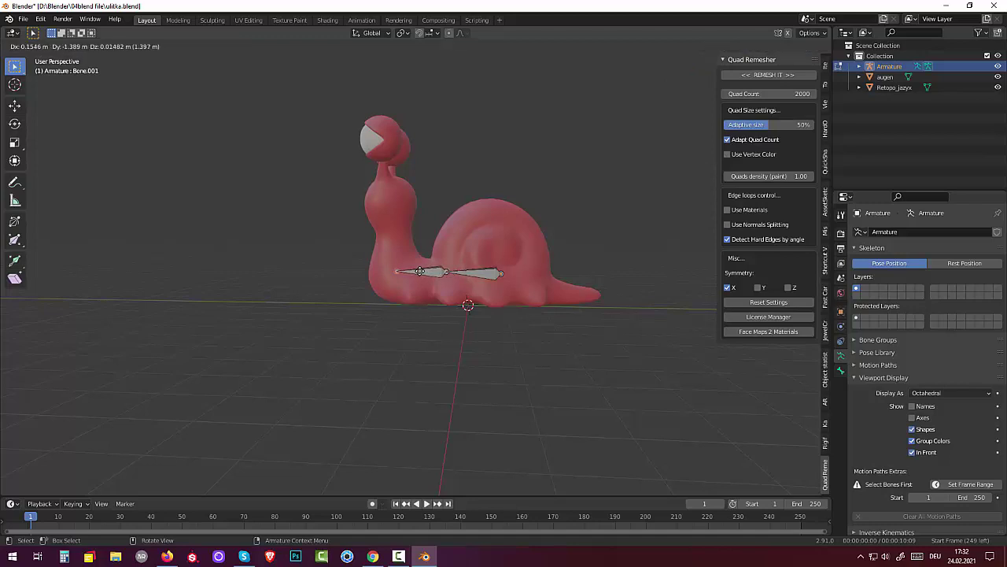
click(403, 270)
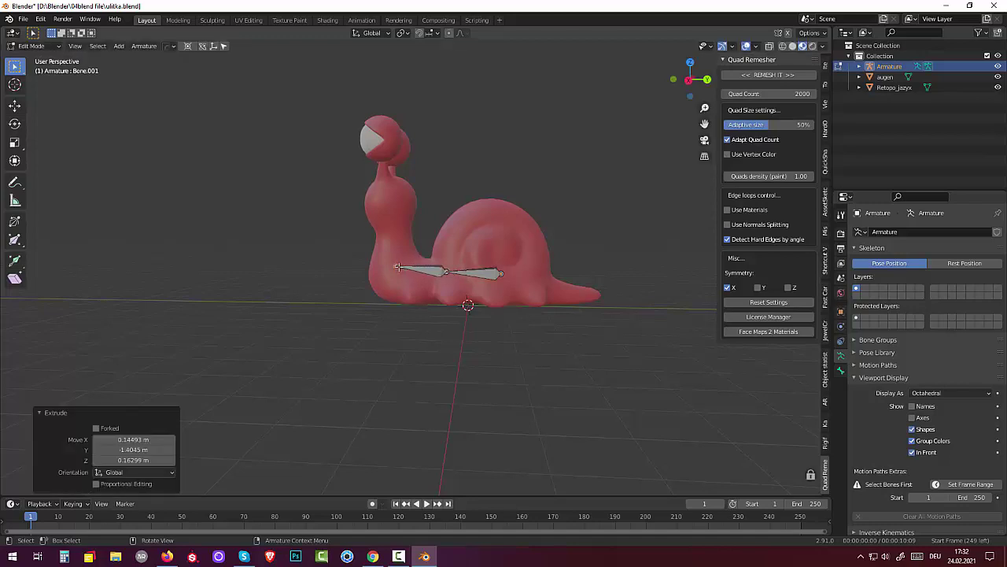
Extrude two more bones up through the snail's neck into the head, about 1.1 m and 1.3 m long
key(e)
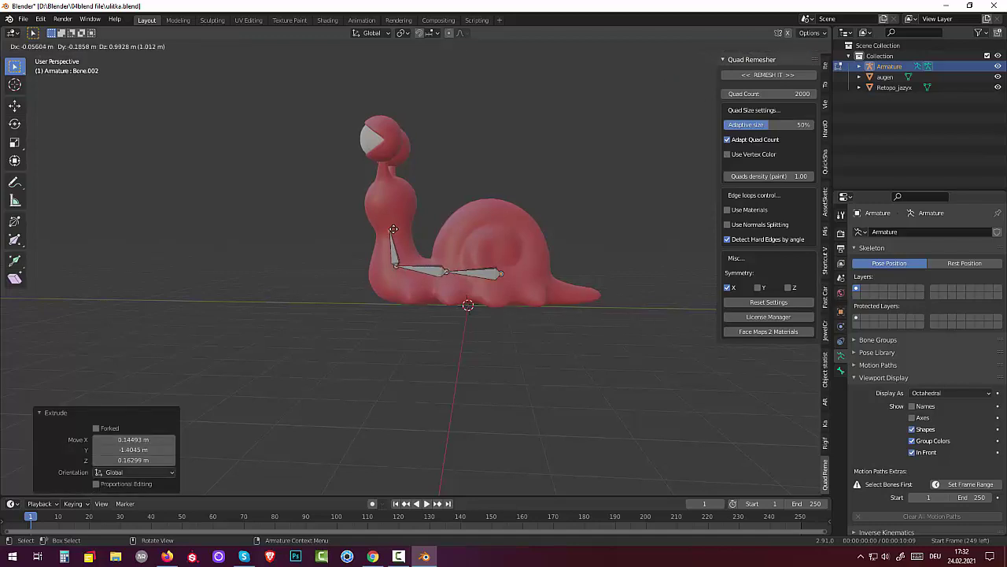
click(393, 228)
key(e)
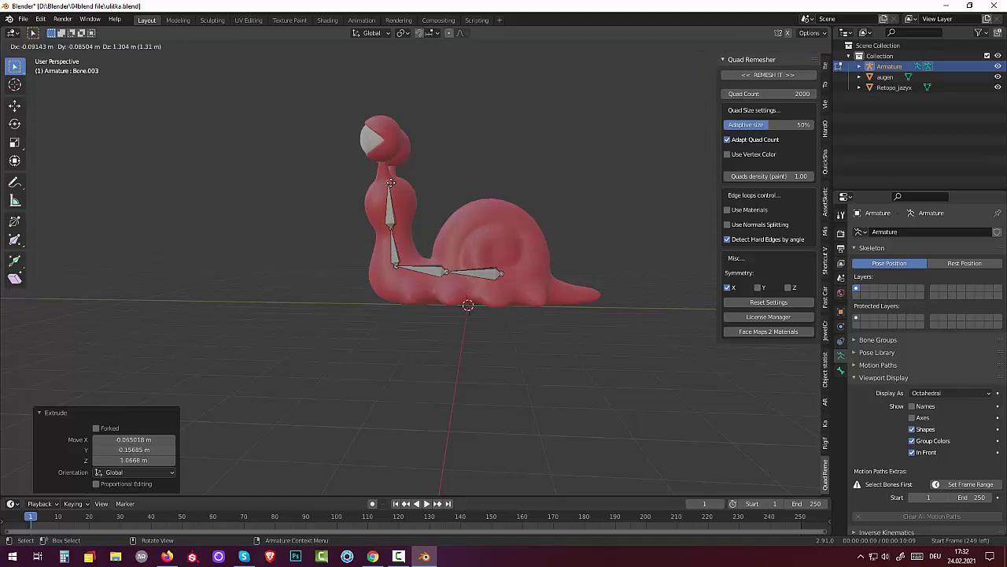
click(390, 183)
Add a separate bone at the 3D cursor inside the armature and rotate it about 94° so it lies nearly horizontal
middle_drag(521, 315, 496, 302)
click(489, 272)
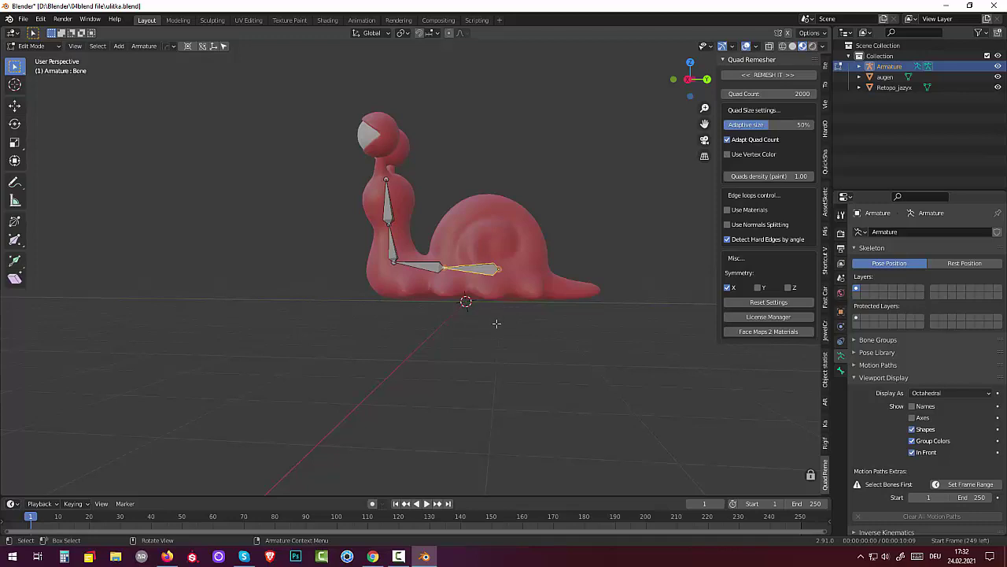
middle_drag(401, 197, 446, 307)
click(462, 186)
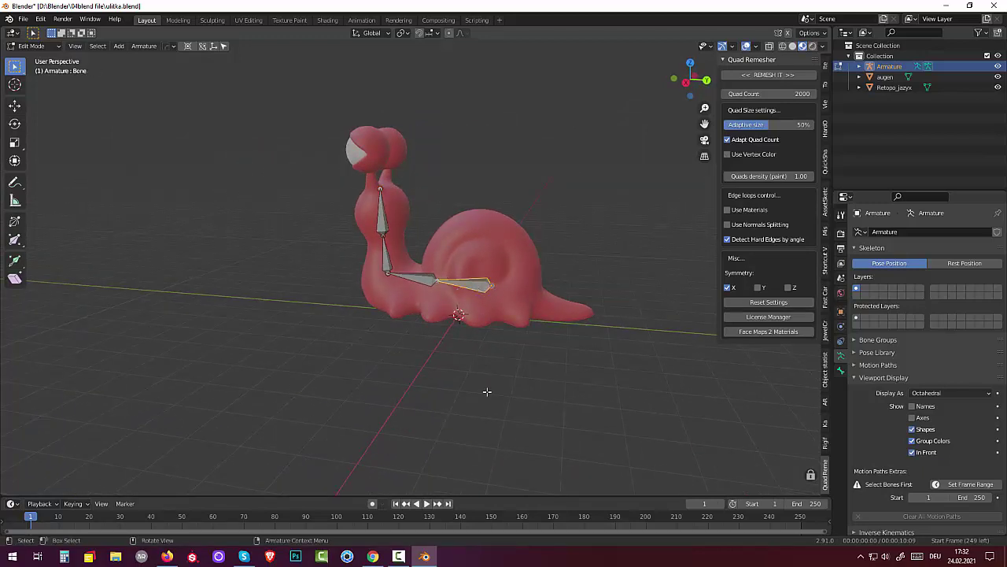
key(shift+a)
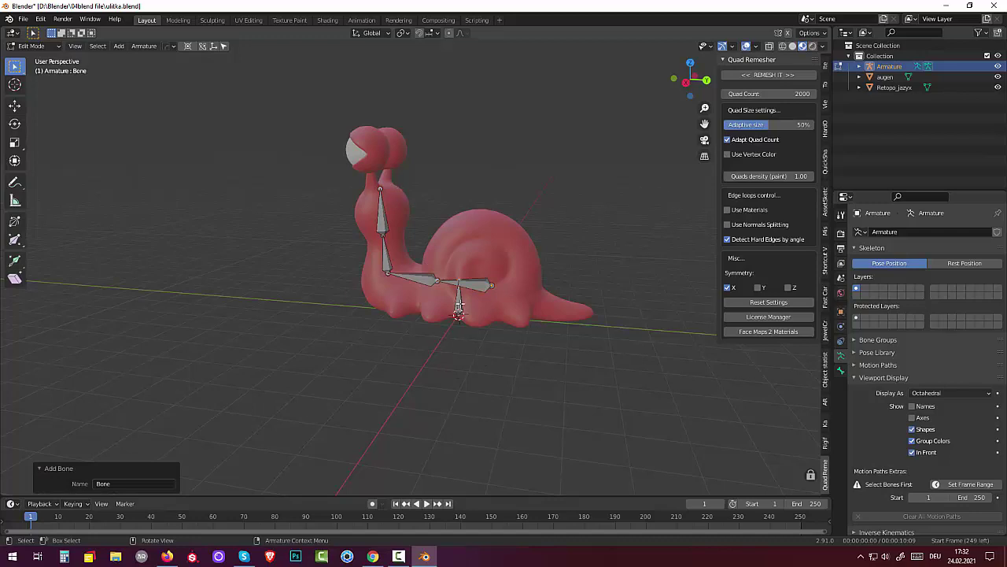
click(458, 306)
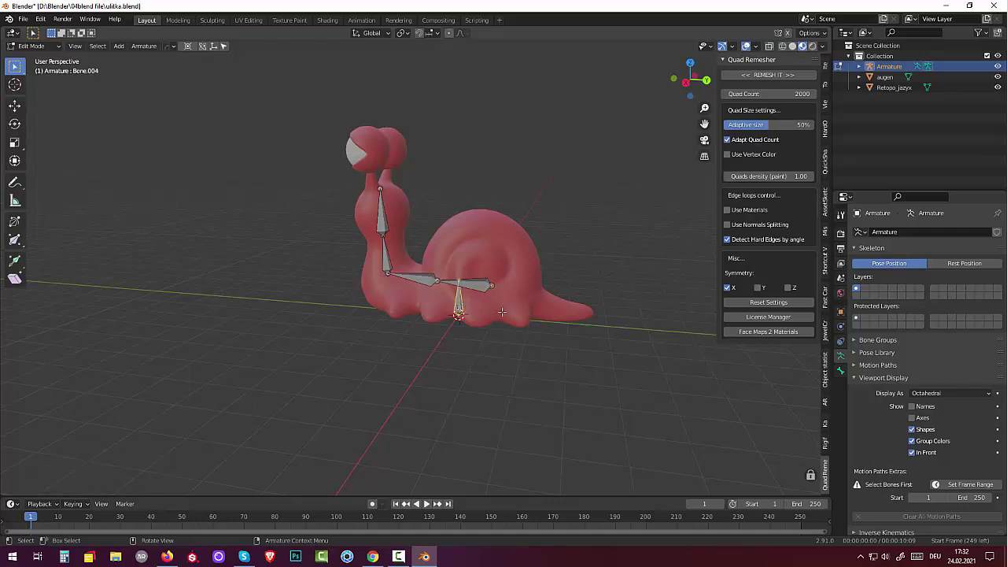
key(r)
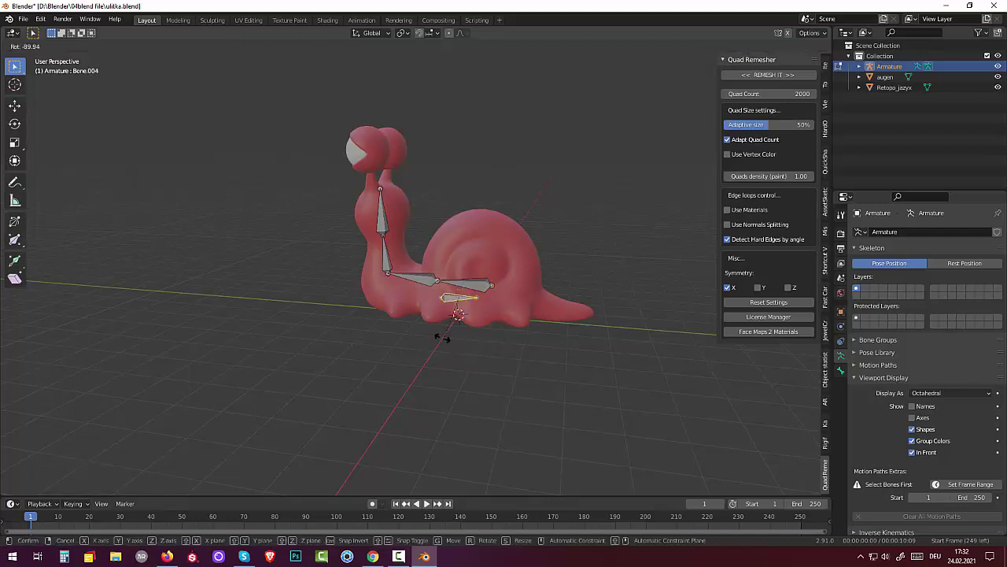
click(444, 335)
In the right orthographic view, move the new bone behind the body bones, about 1.71 m along Y and 0.36 m along Z
key(KP_3)
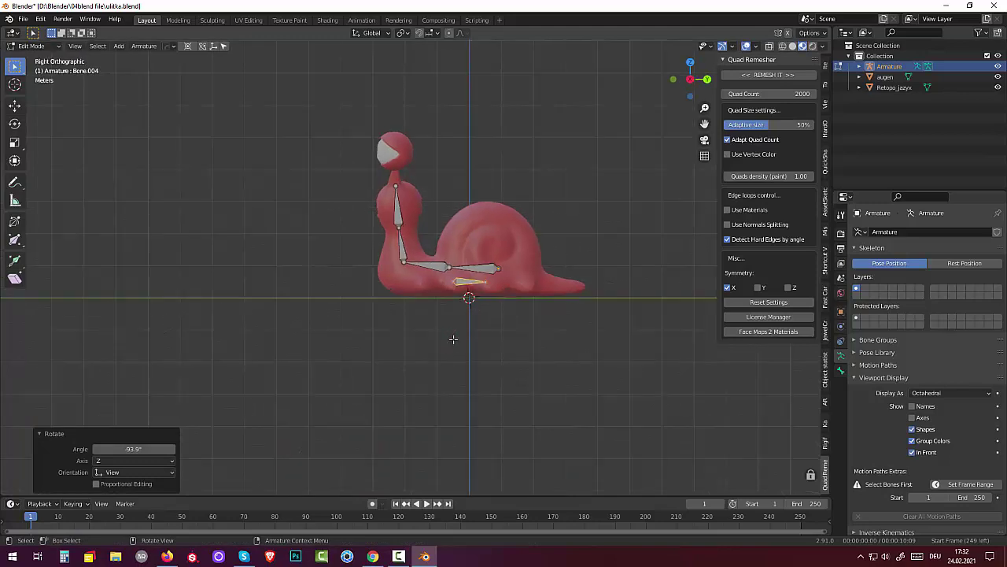
key(g)
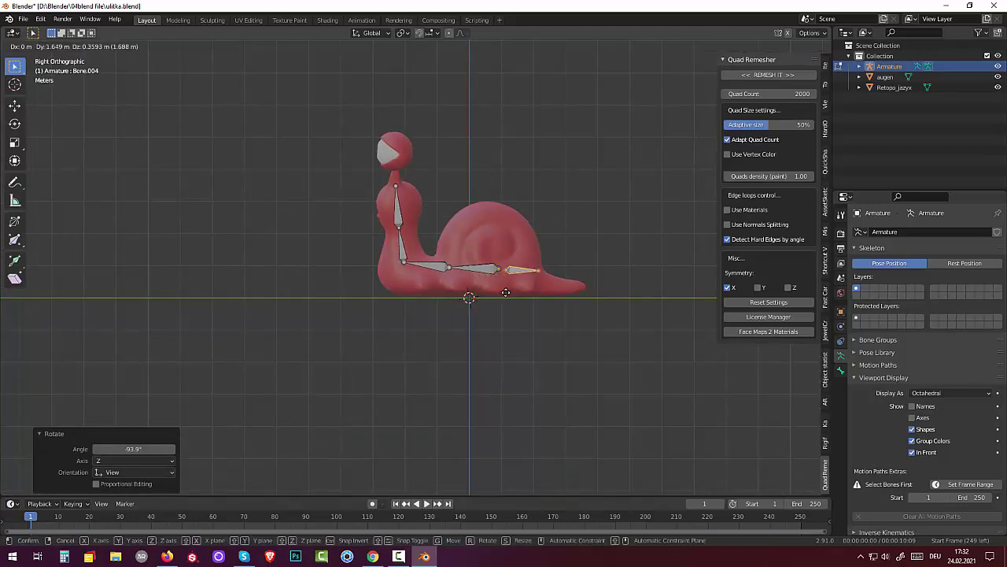
click(508, 292)
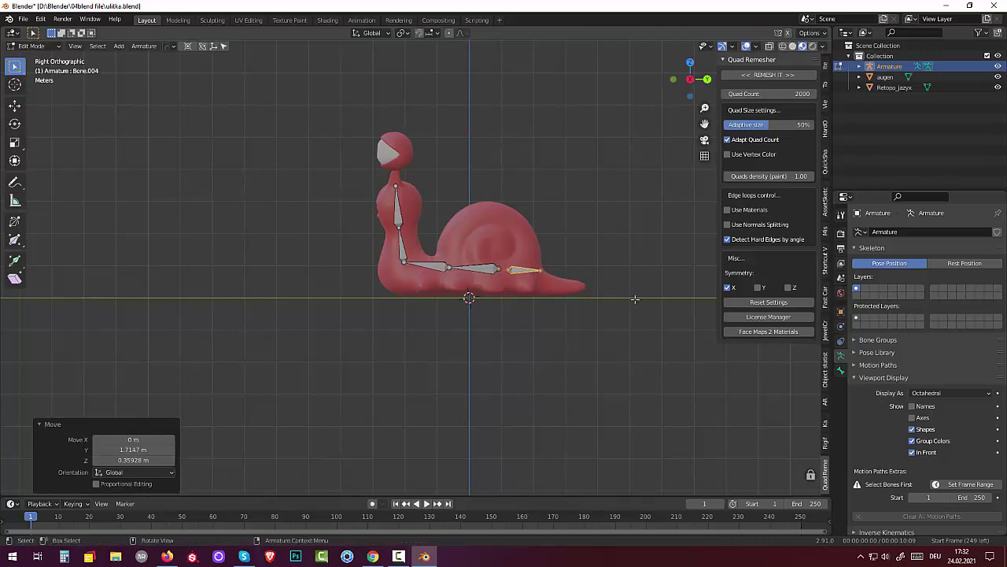
Extrude two bones from the rear bone's end, the first about 0.65 m down into the tail, the second toward the tail tip
key(e)
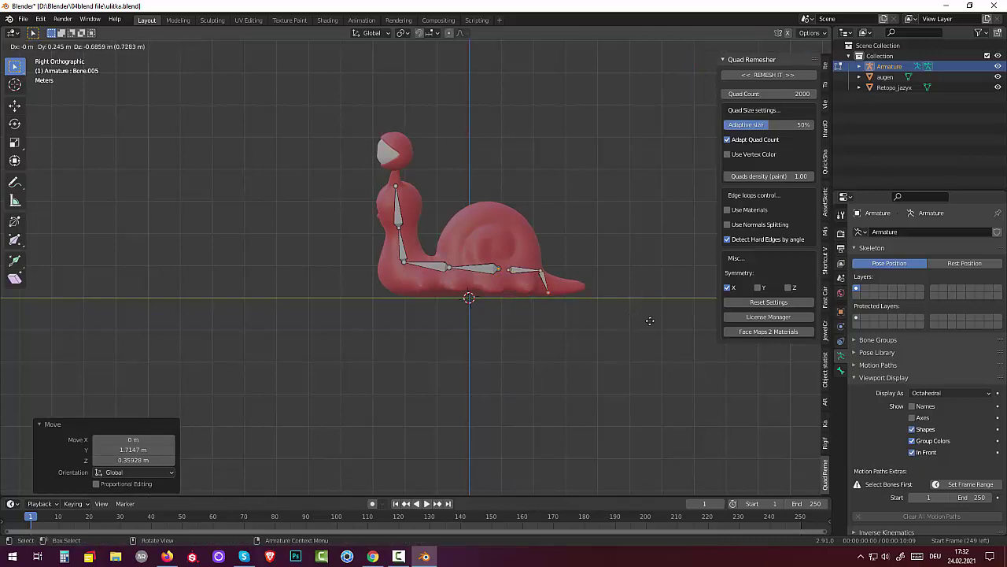
click(651, 316)
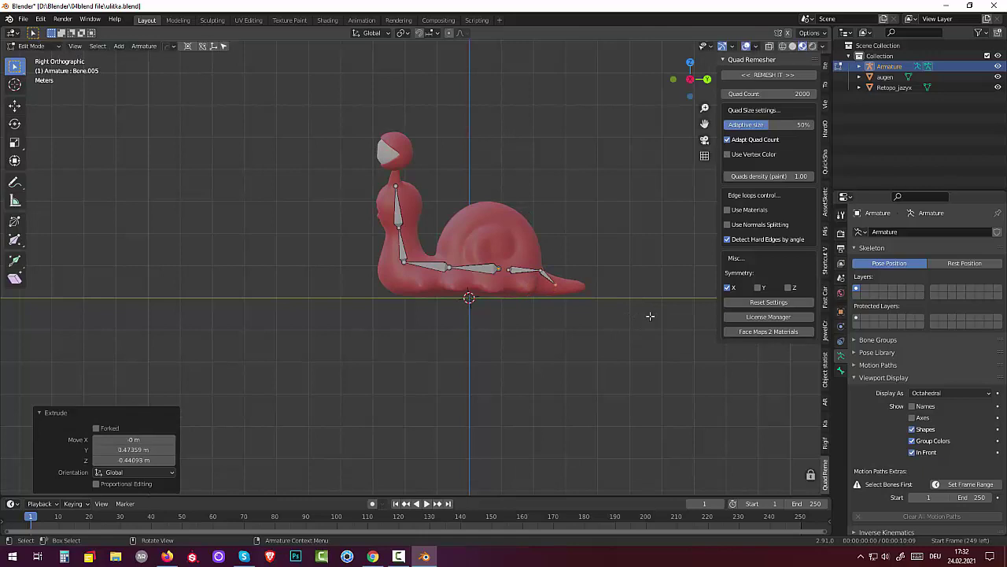
key(e)
click(658, 318)
Rotate the front tail bone about 26° to slope toward the tail and lower its front end about 0.21 m
click(527, 271)
key(r)
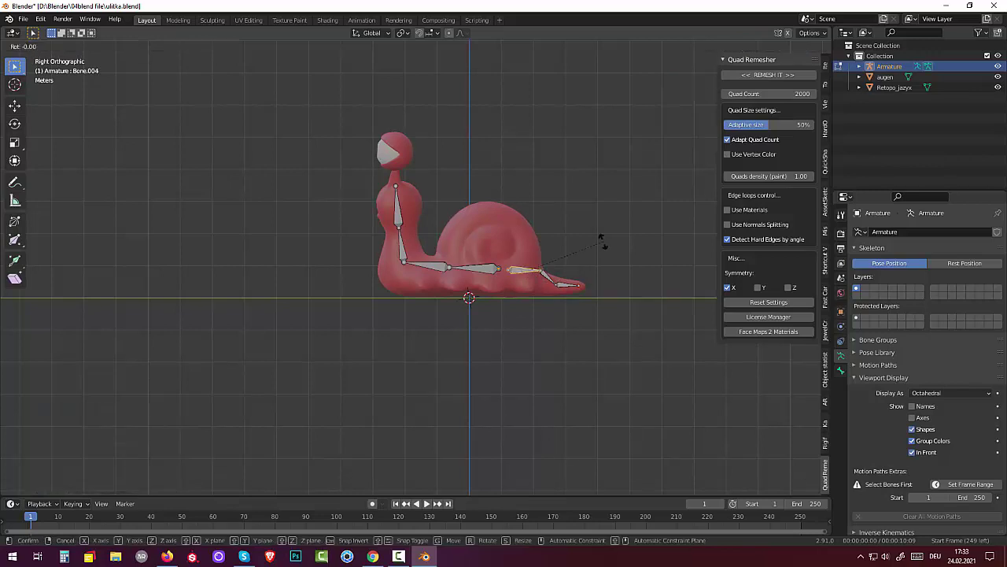
click(588, 274)
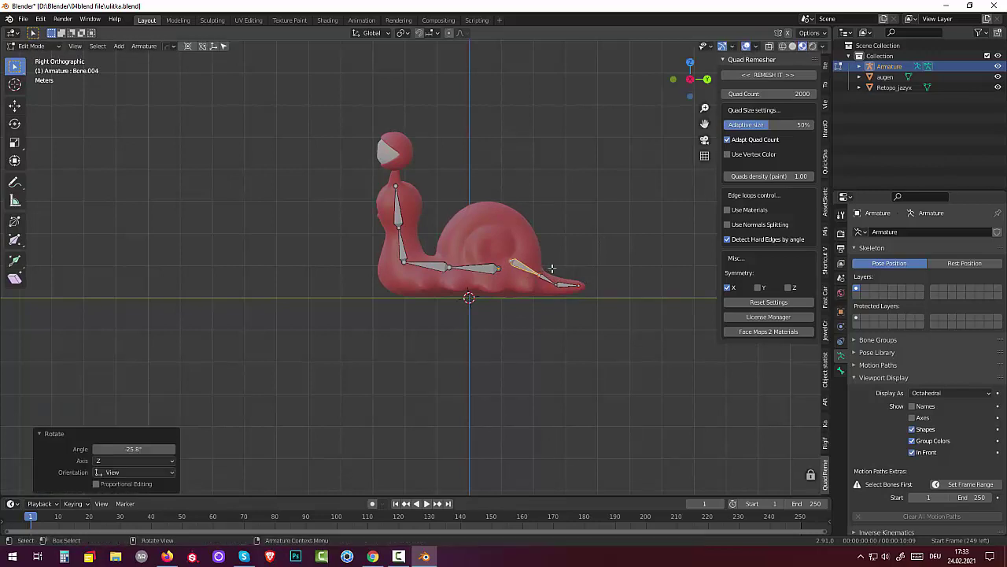
click(516, 263)
key(g)
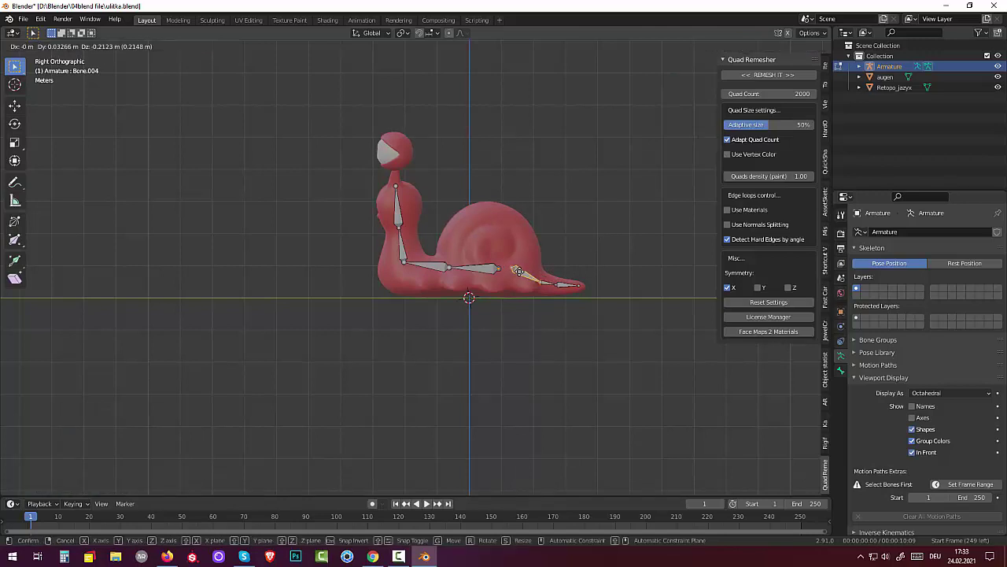
click(518, 271)
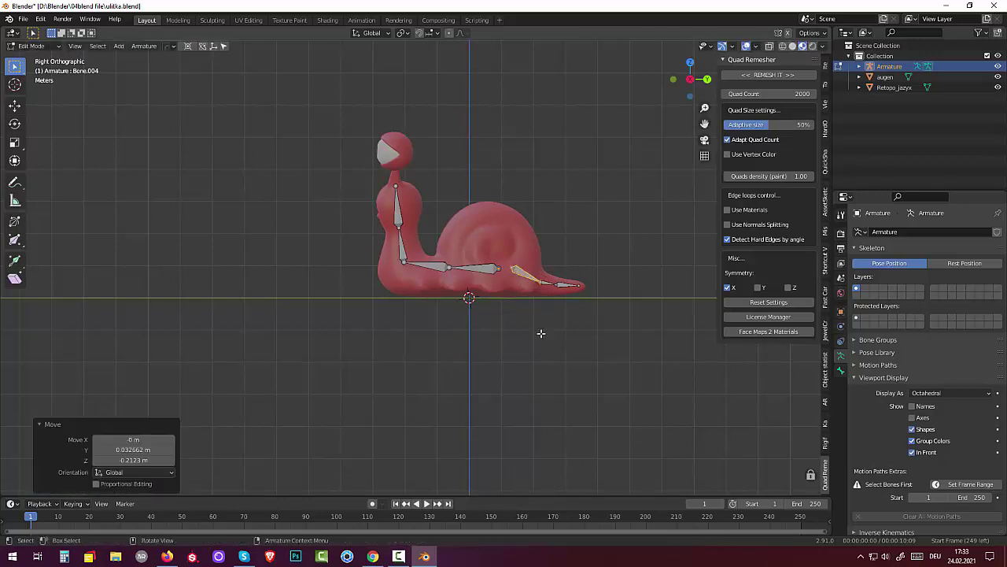
Scale the middle tail bone to about 1.44 times its size
click(558, 285)
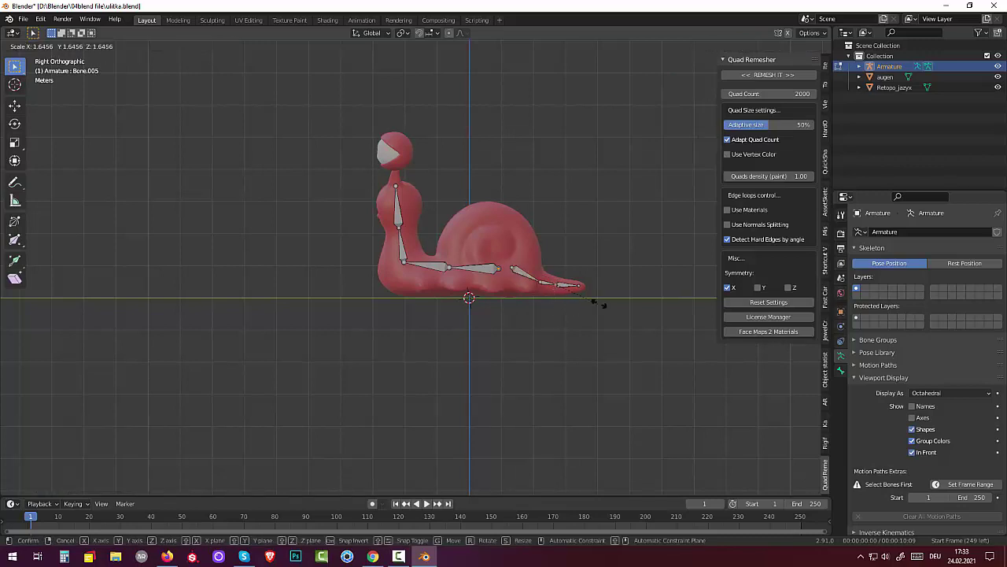
click(546, 281)
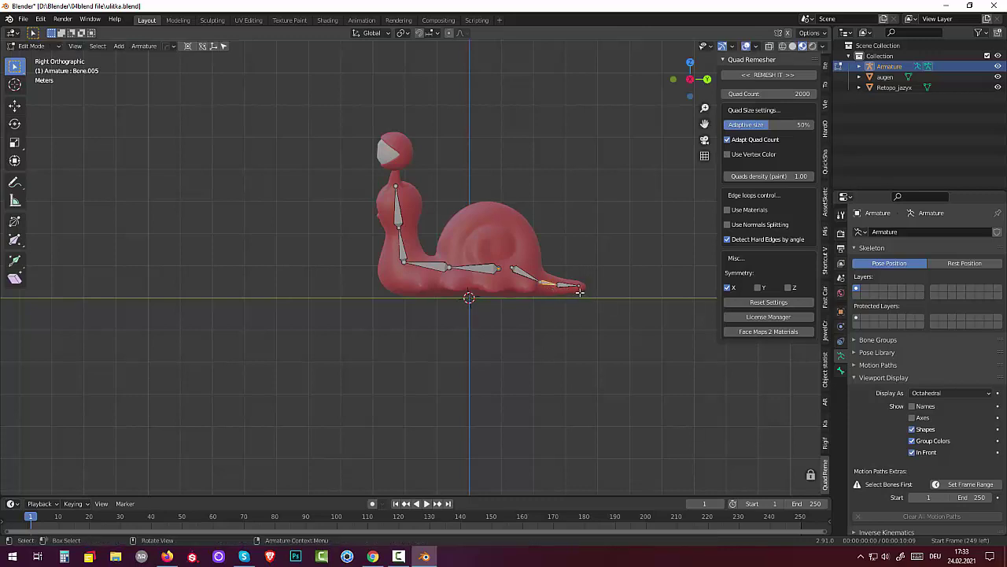
key(s)
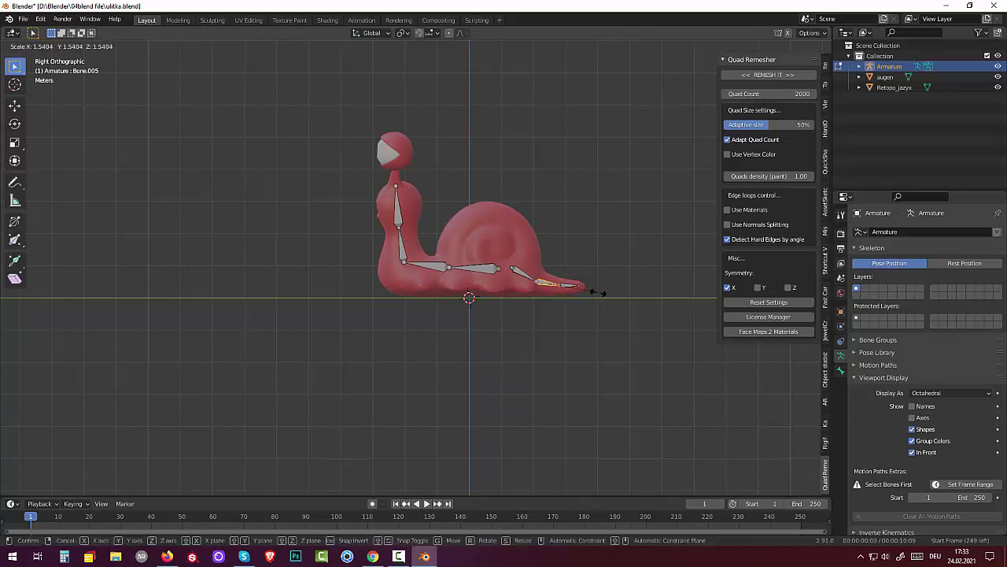
click(594, 291)
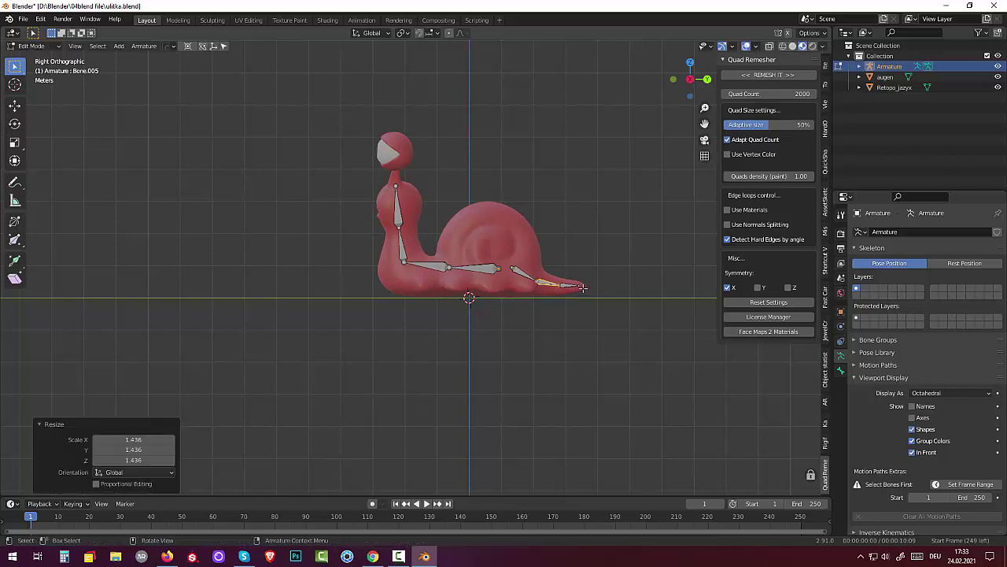
Move the last tail bone about 0.13 m along Y and -0.05 m along Z toward the tail tip
middle_drag(571, 286, 573, 310)
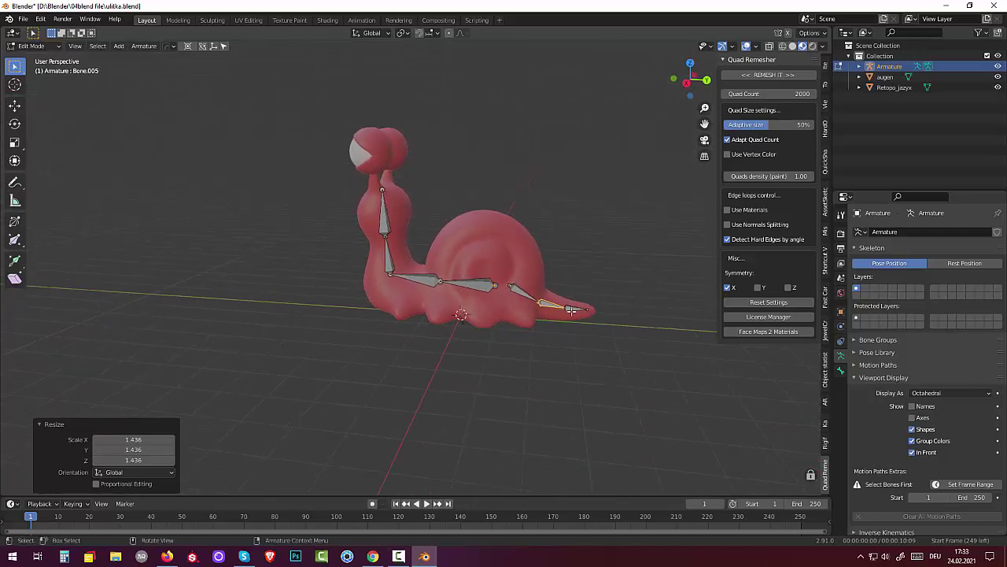
key(KP_3)
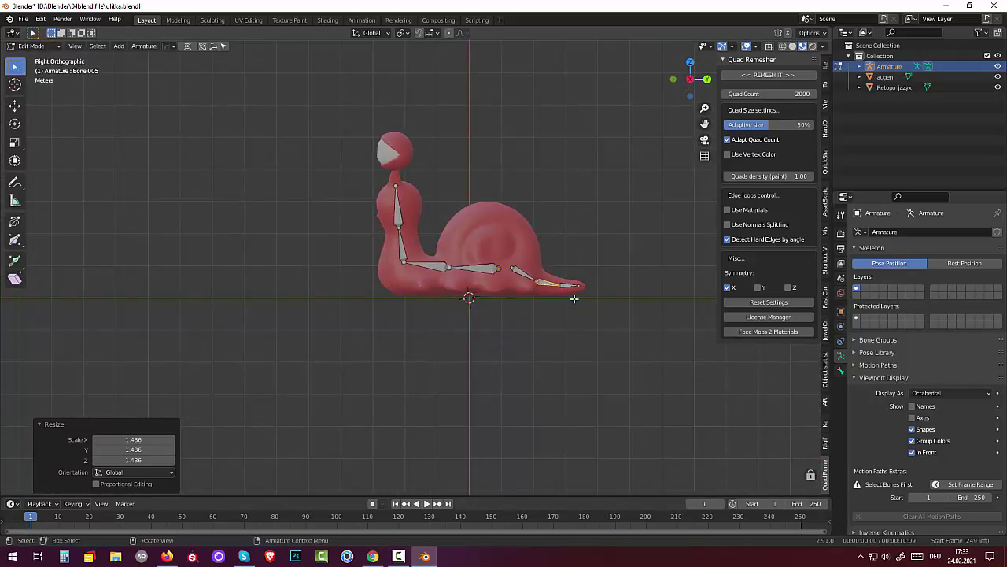
click(569, 285)
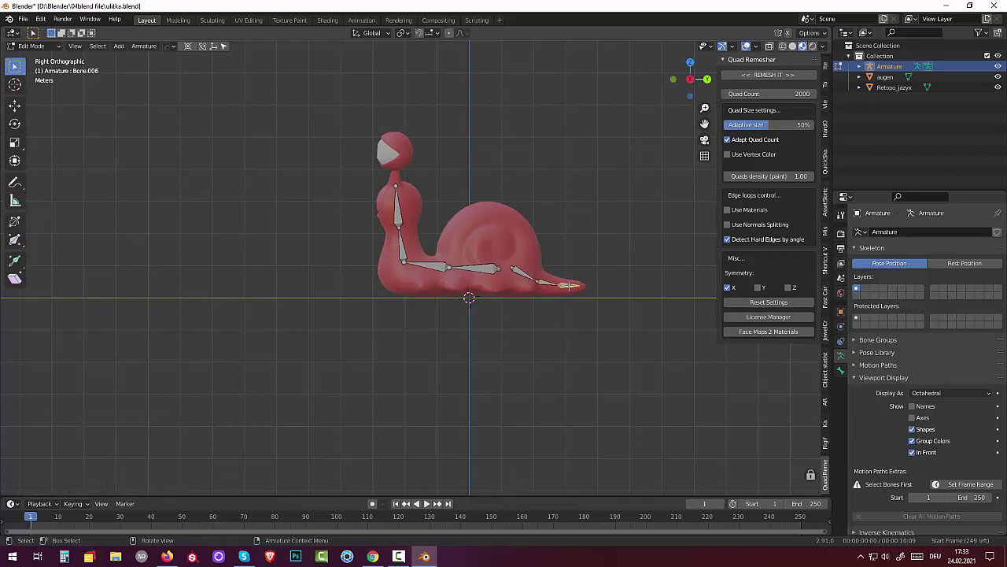
key(g)
click(561, 286)
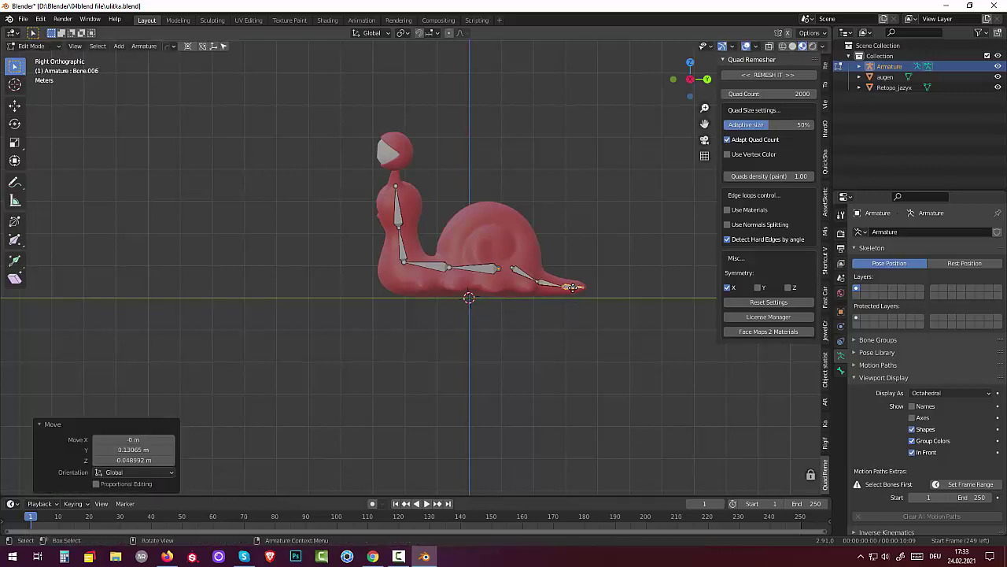
Shift the middle tail bone about 0.08 m along Y and -0.03 m along Z, then deselect all bones
click(558, 285)
key(g)
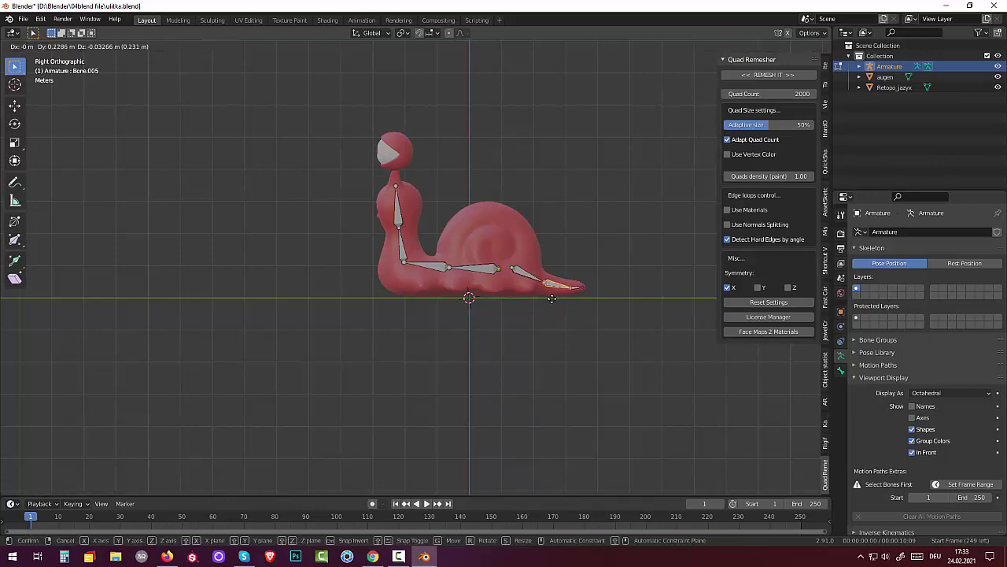
click(550, 299)
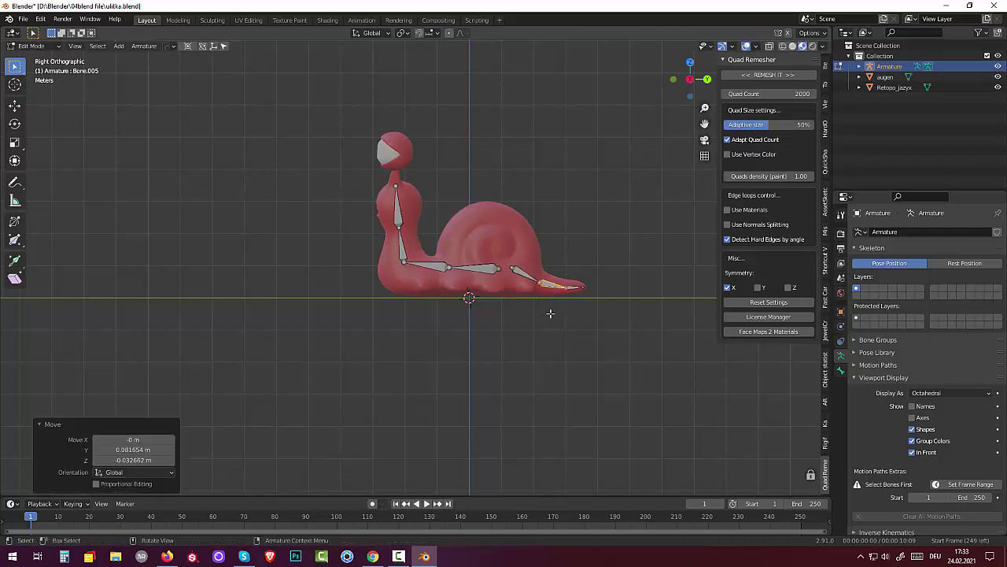
click(513, 367)
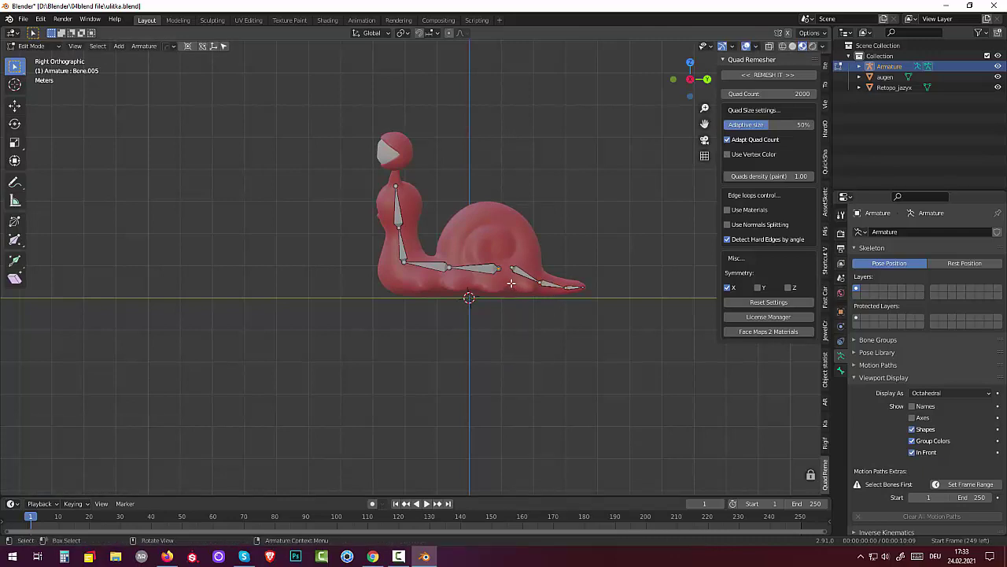
Parent the front tail bone to the rear body bone with Keep Offset and save the file
mouse_move(488, 295)
middle_down()
mouse_move(499, 299)
mouse_move(483, 296)
middle_up()
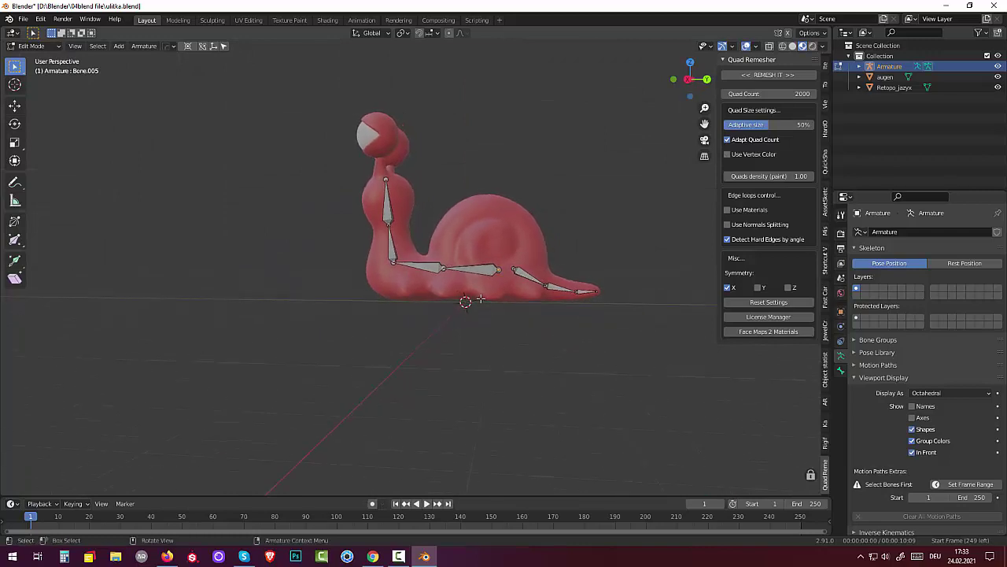
click(523, 273)
click(486, 271)
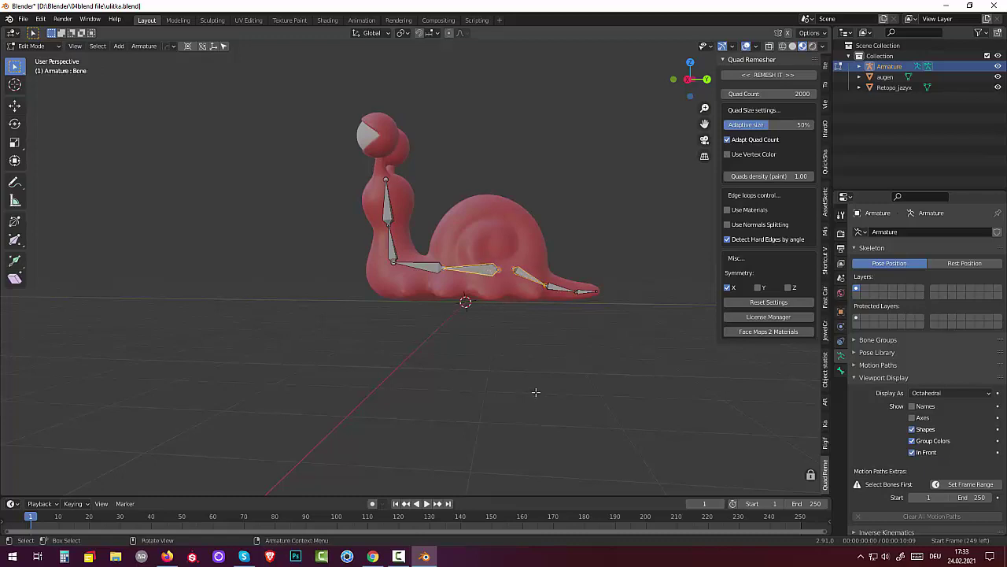
key(ctrl+p)
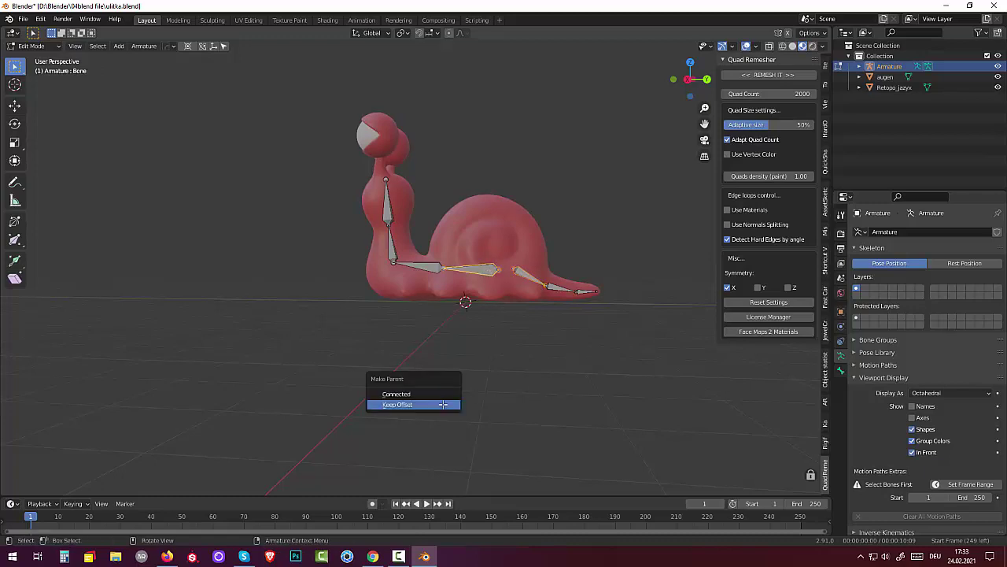
click(421, 406)
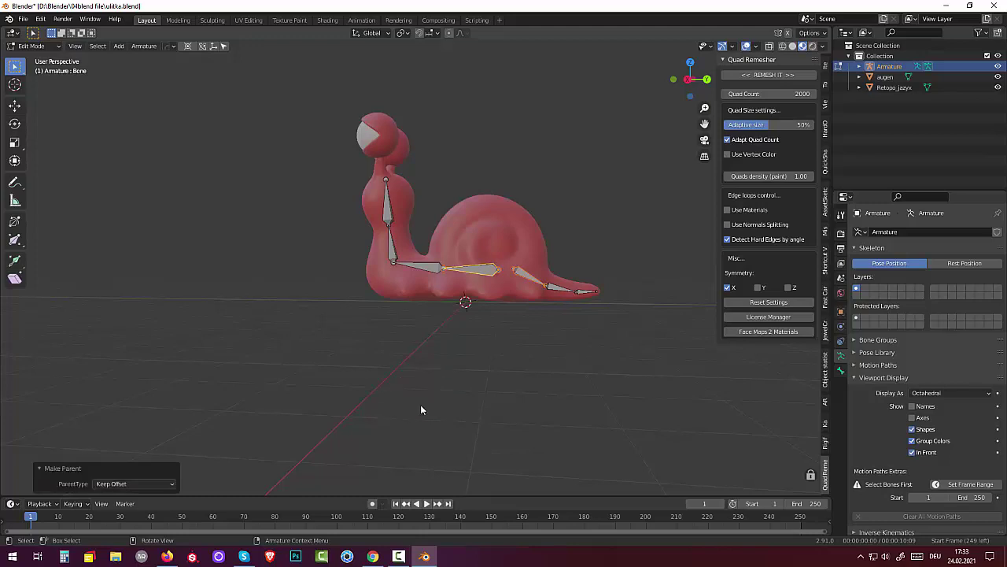
click(500, 323)
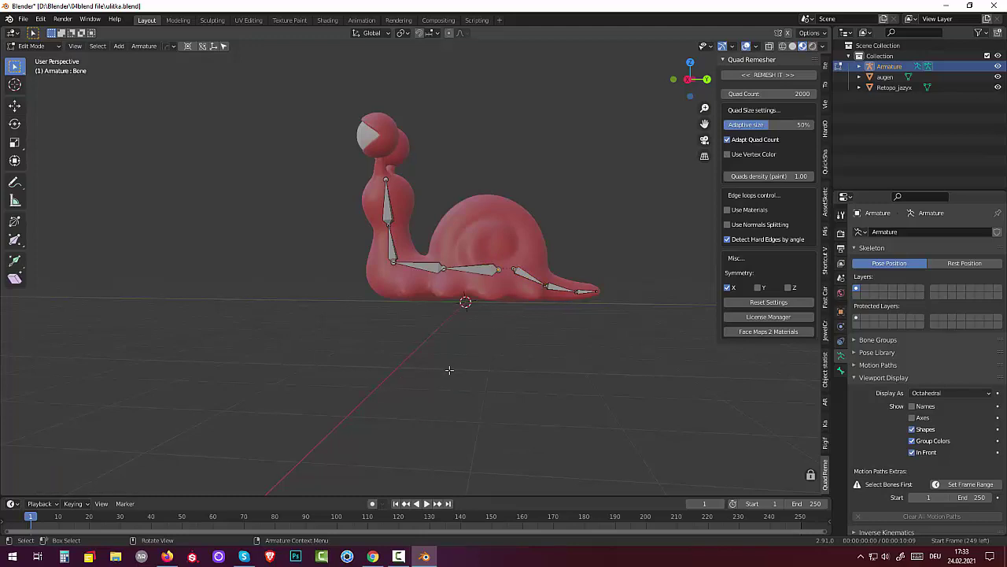
key(ctrl+s)
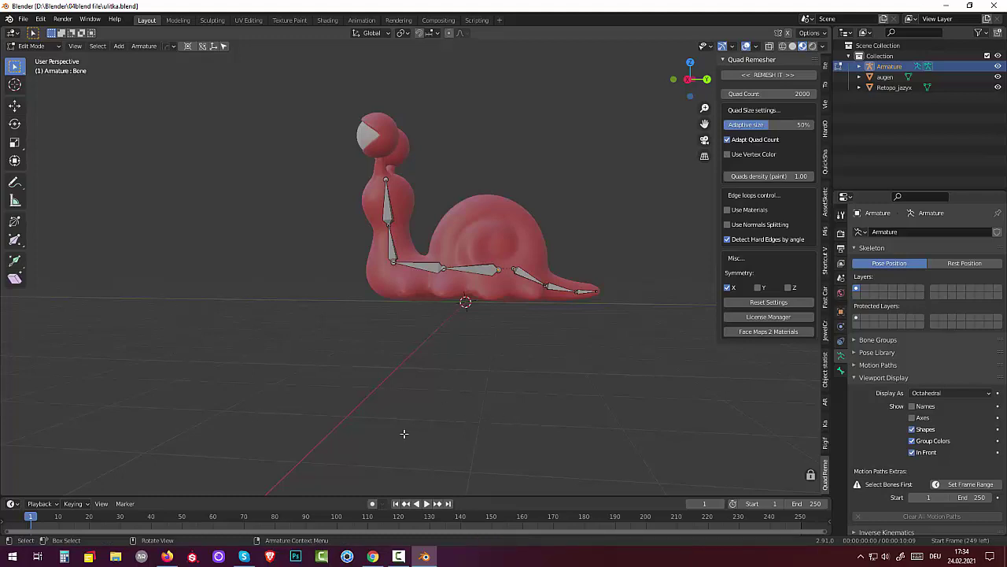
Parent the snail body and the eyes to the armature using Armature Deform With Automatic Weights, working in Object Mode
click(29, 47)
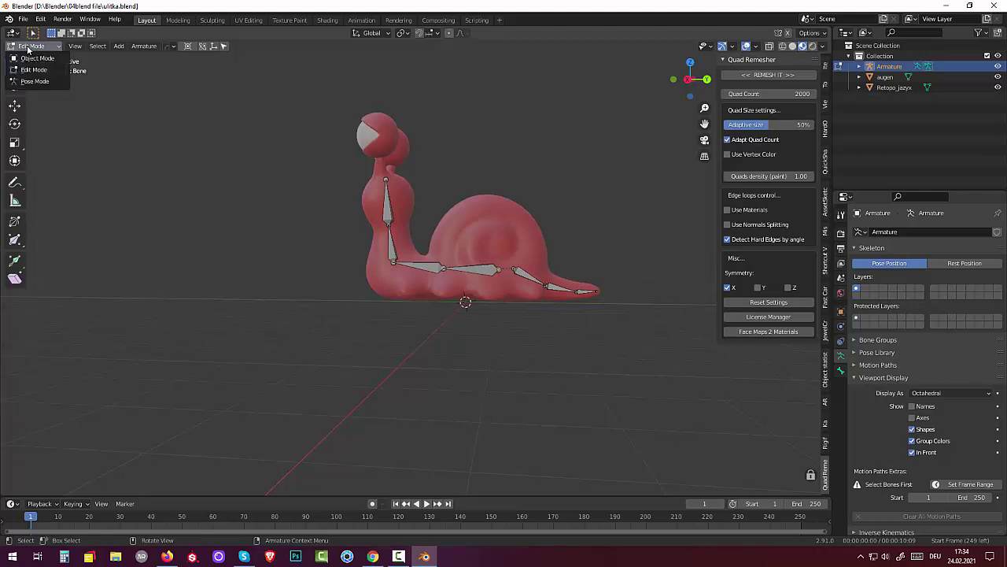
click(36, 58)
click(471, 211)
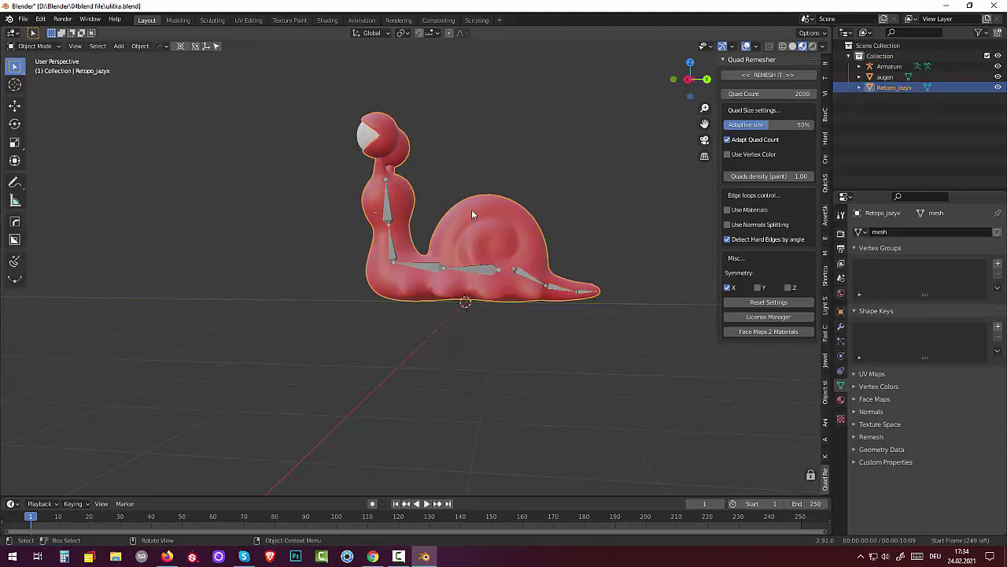
shift+click(482, 269)
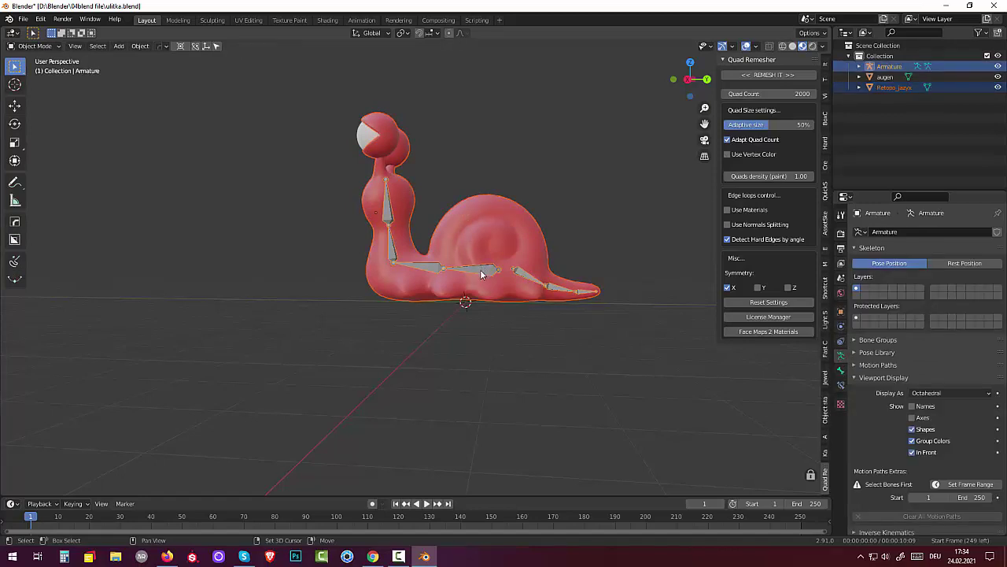
shift+click(366, 140)
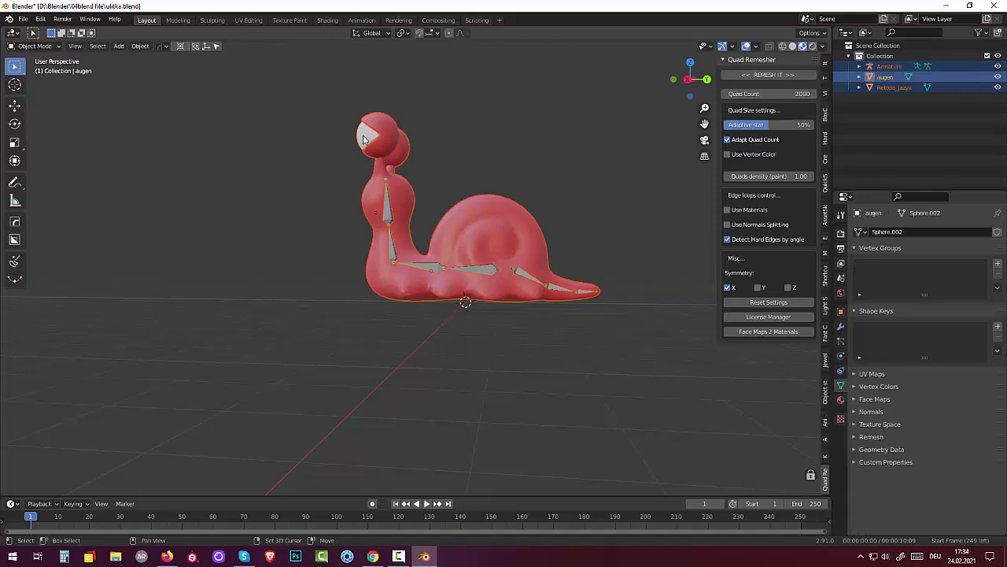
click(493, 249)
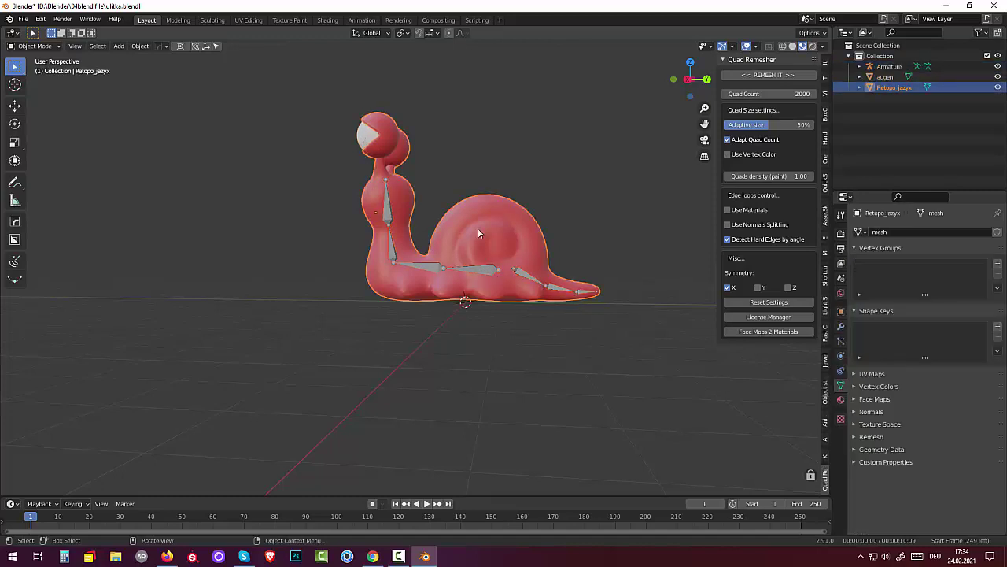
shift+click(370, 139)
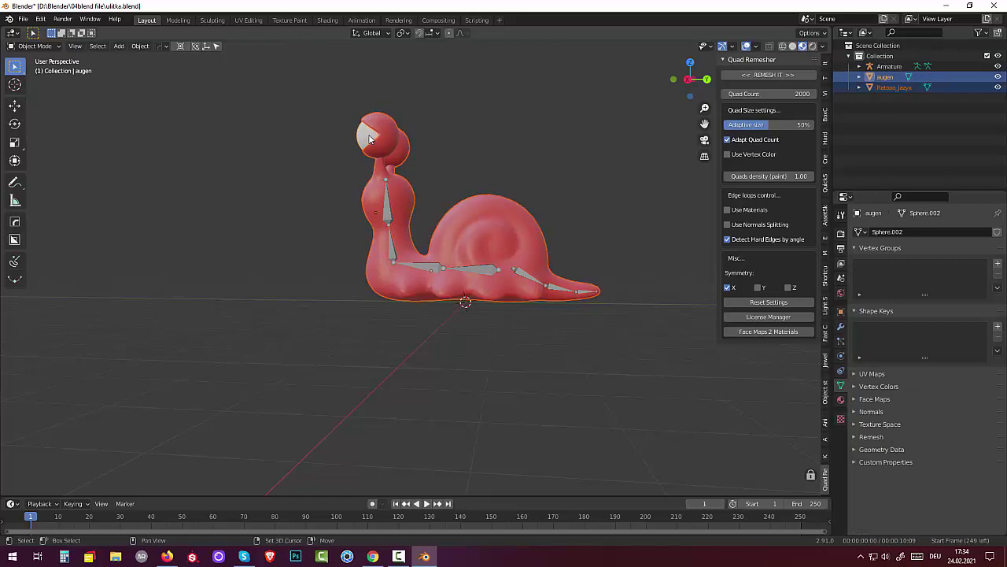
shift+click(424, 268)
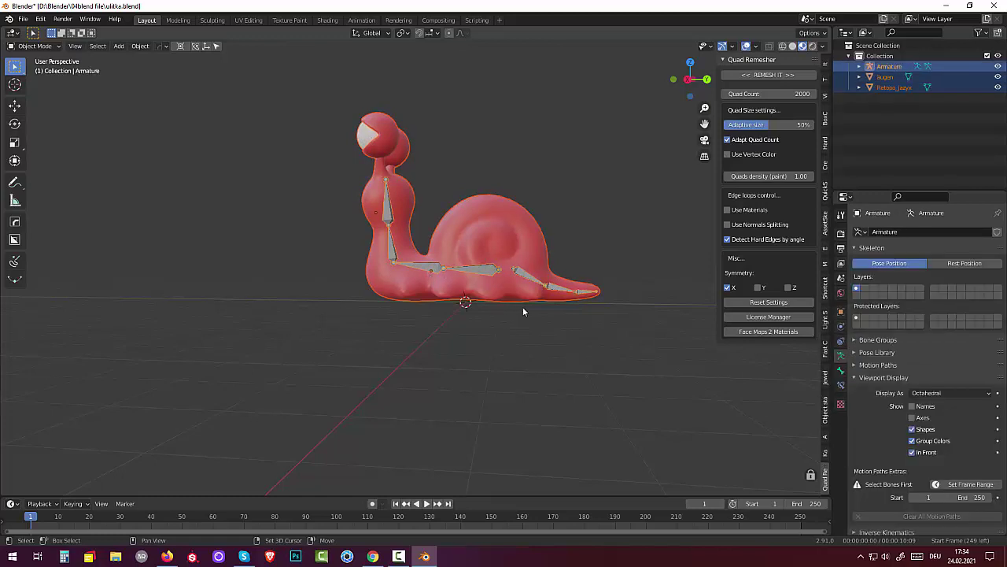
key(ctrl+p)
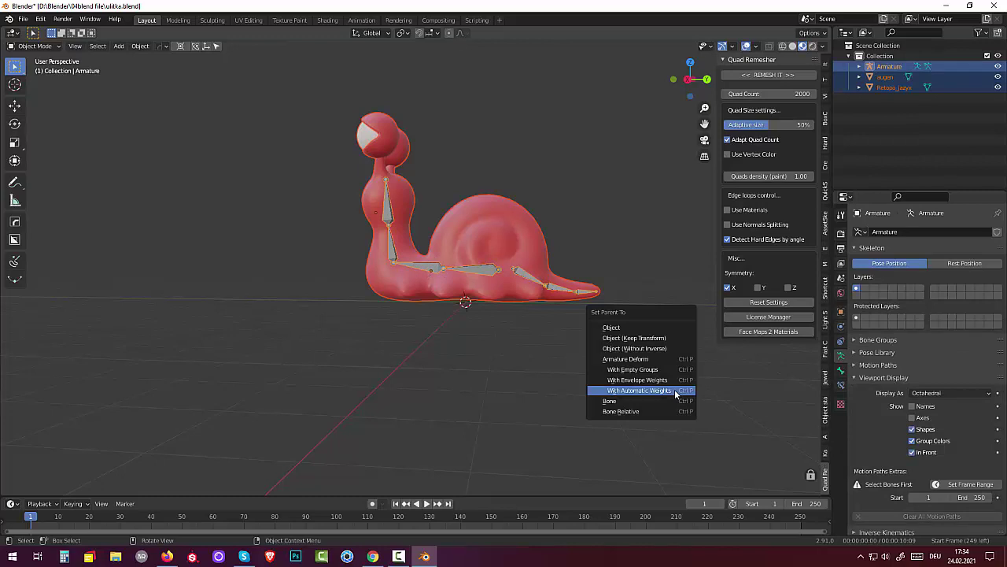
click(675, 388)
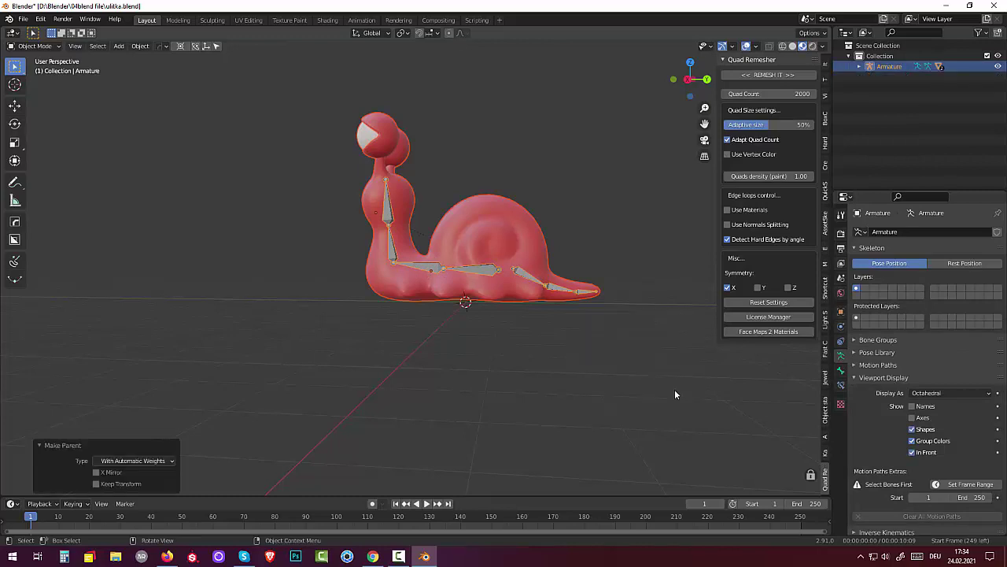
Select the snail body and examine its mesh in Edit Mode against the bones, returning to Object Mode
middle_drag(666, 398, 646, 403)
scroll(618, 364, up, 3)
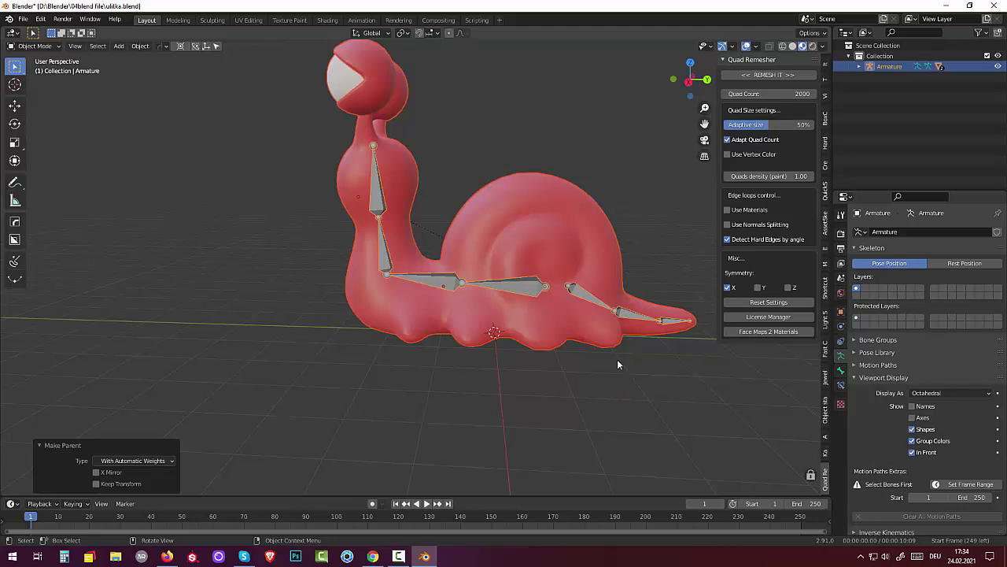
click(583, 299)
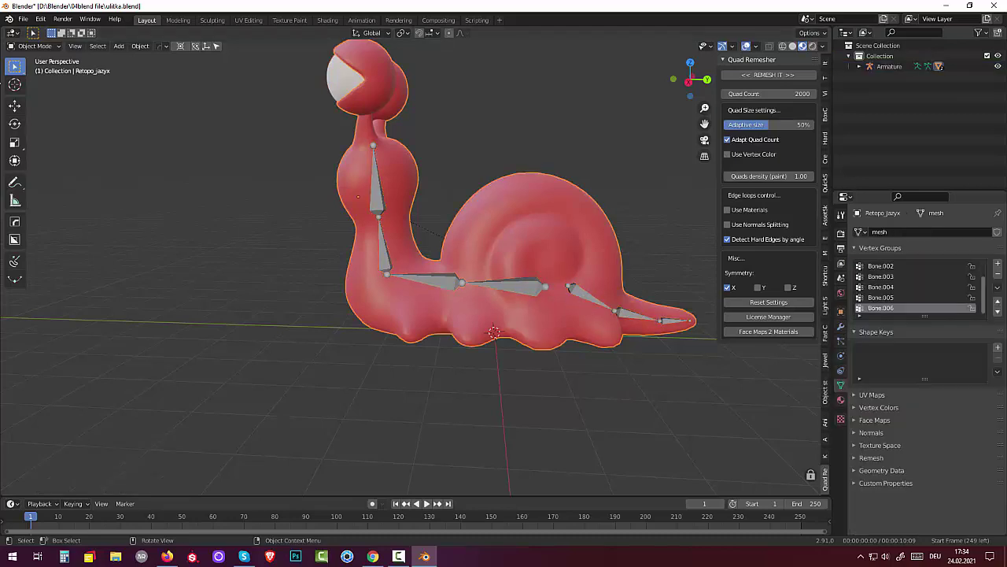
click(34, 45)
click(35, 70)
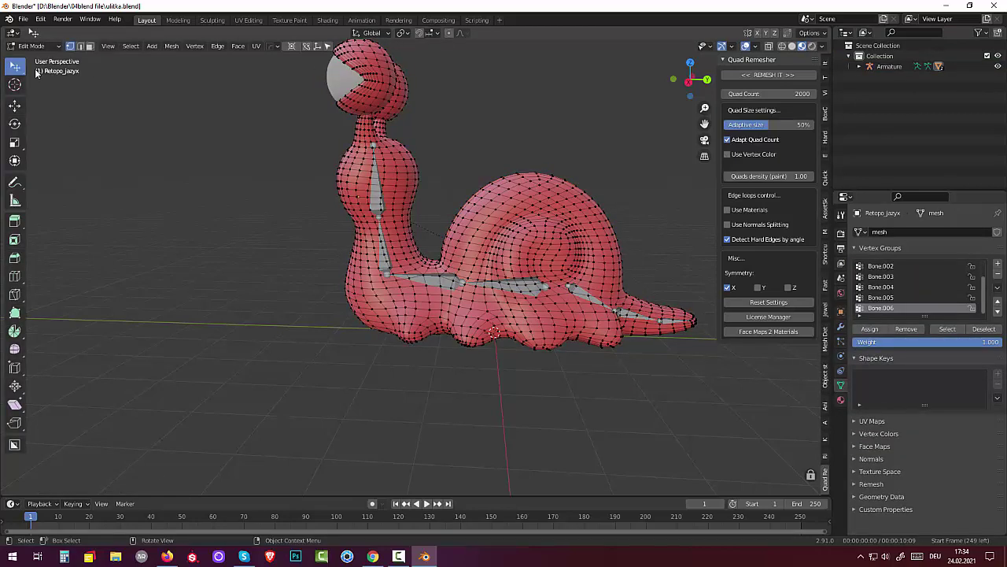
click(36, 47)
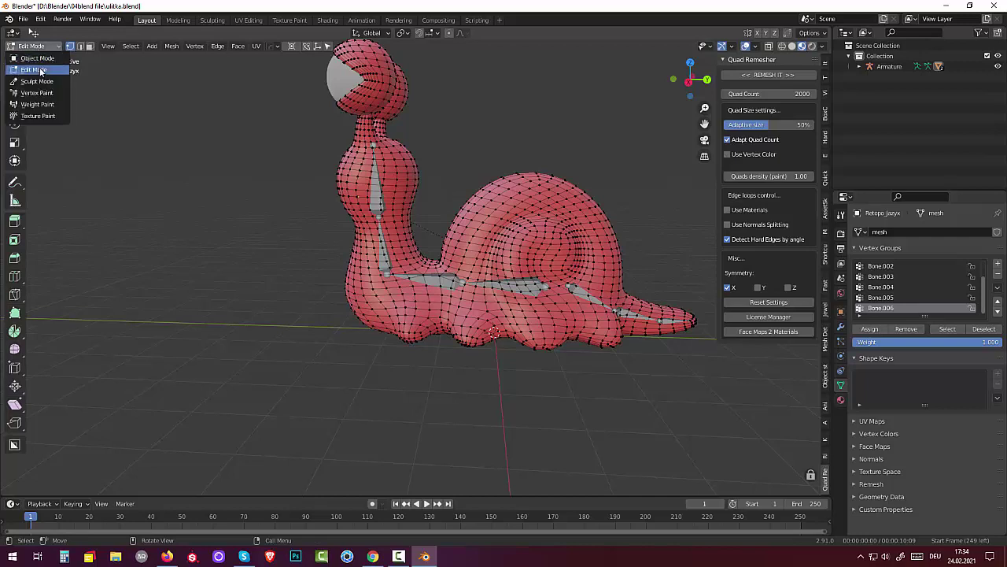
click(37, 59)
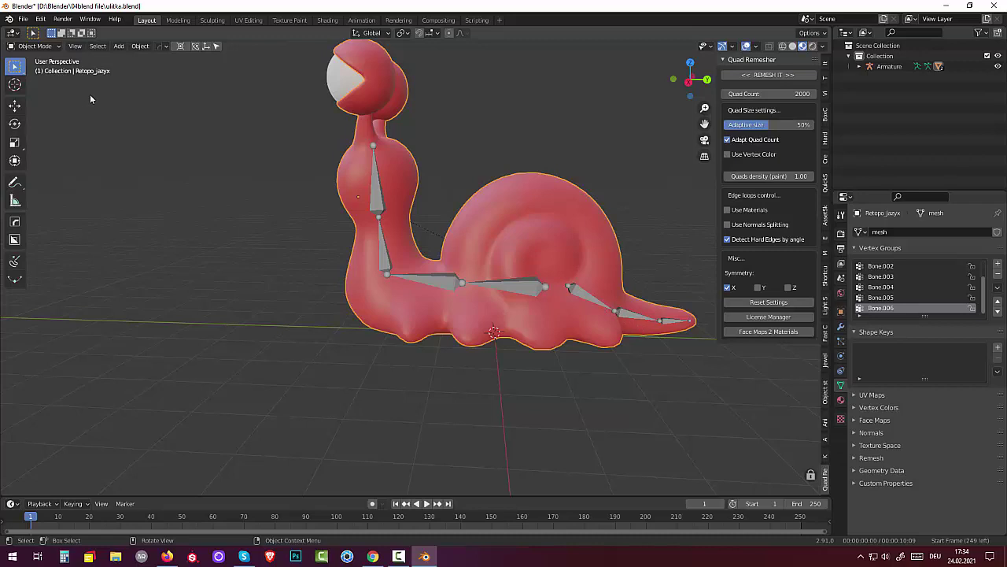
click(34, 46)
click(37, 73)
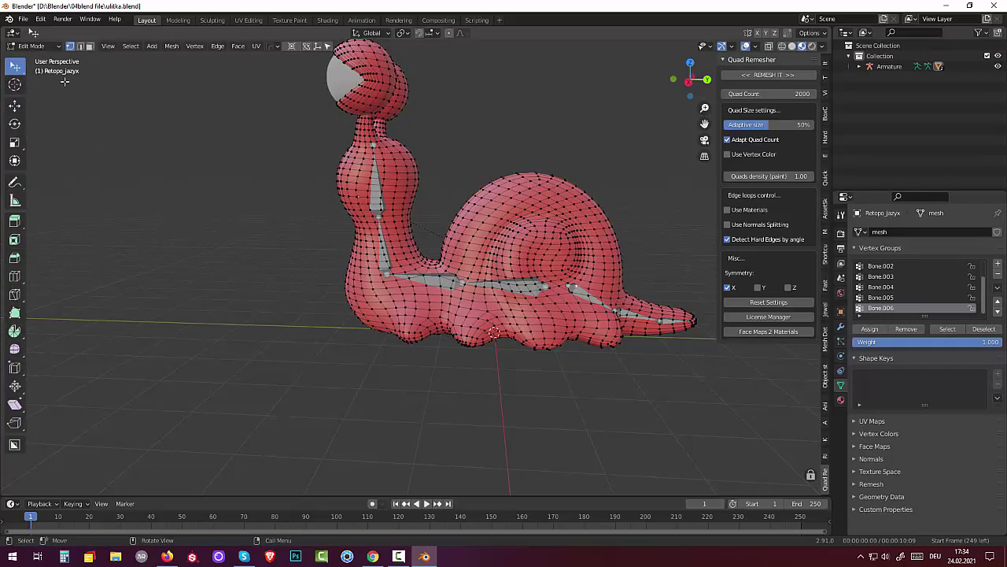
click(34, 45)
click(36, 61)
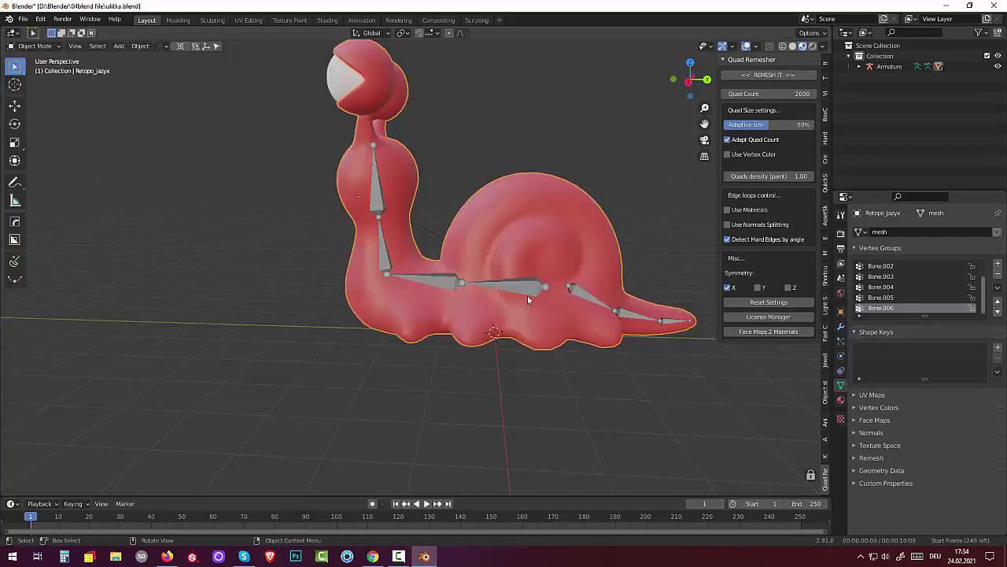
Select the armature and inspect its bones in Edit Mode, returning to Object Mode
click(581, 294)
click(44, 46)
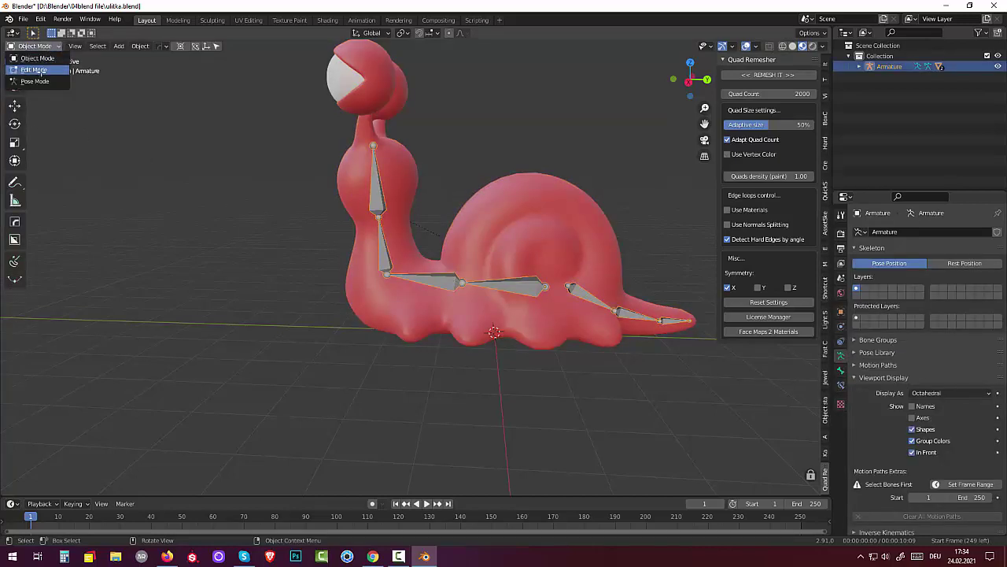
click(35, 70)
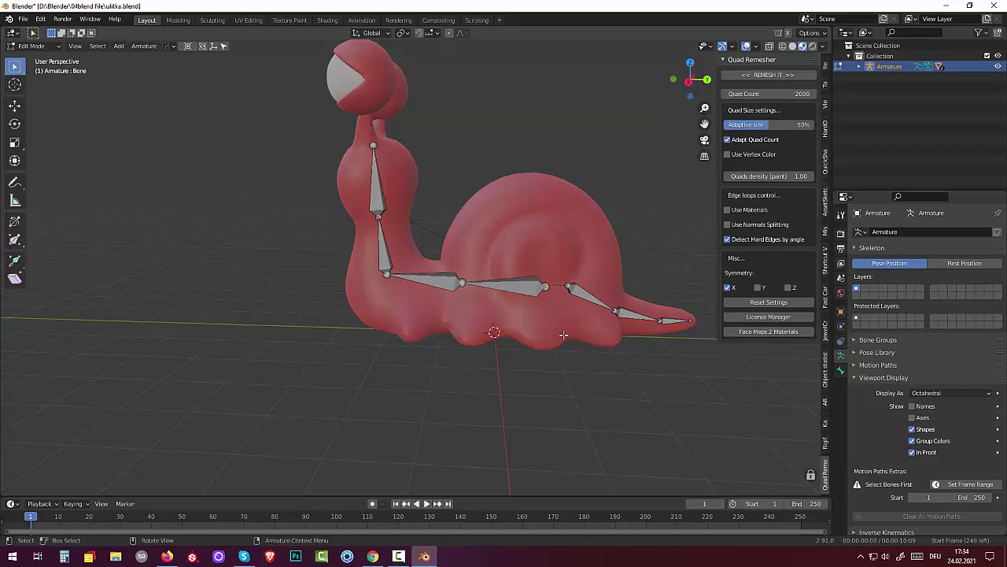
scroll(541, 358, down, 2)
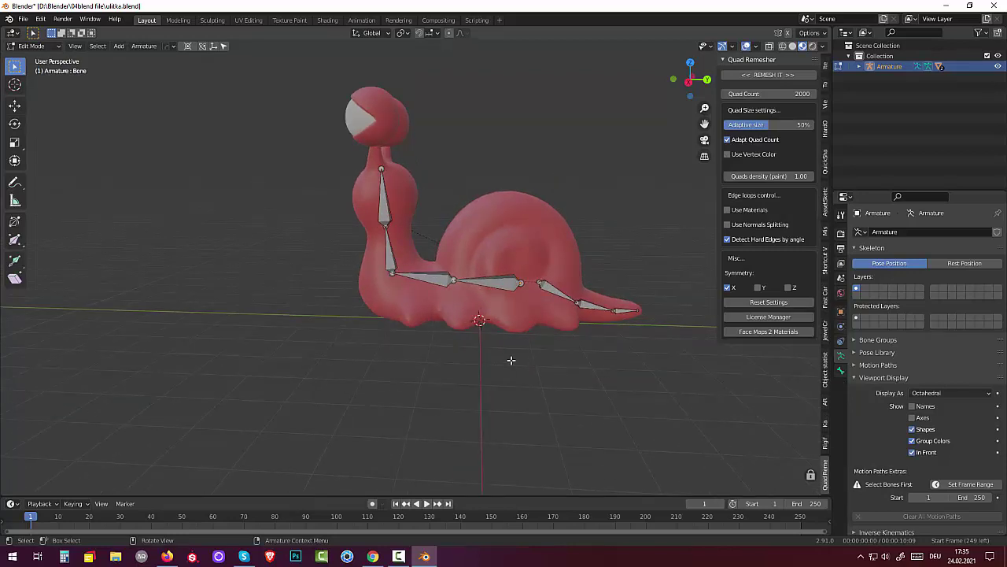
click(31, 45)
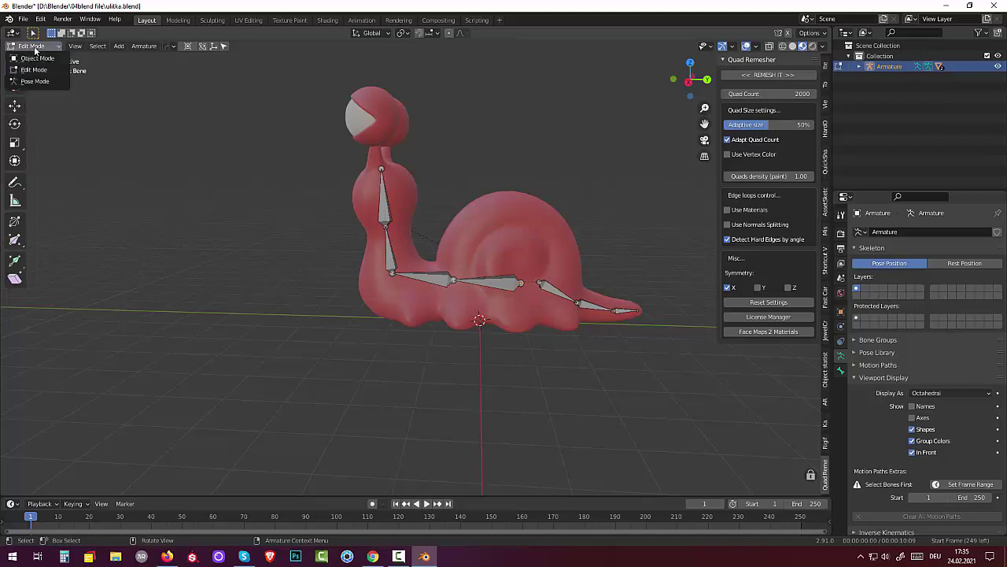
click(36, 58)
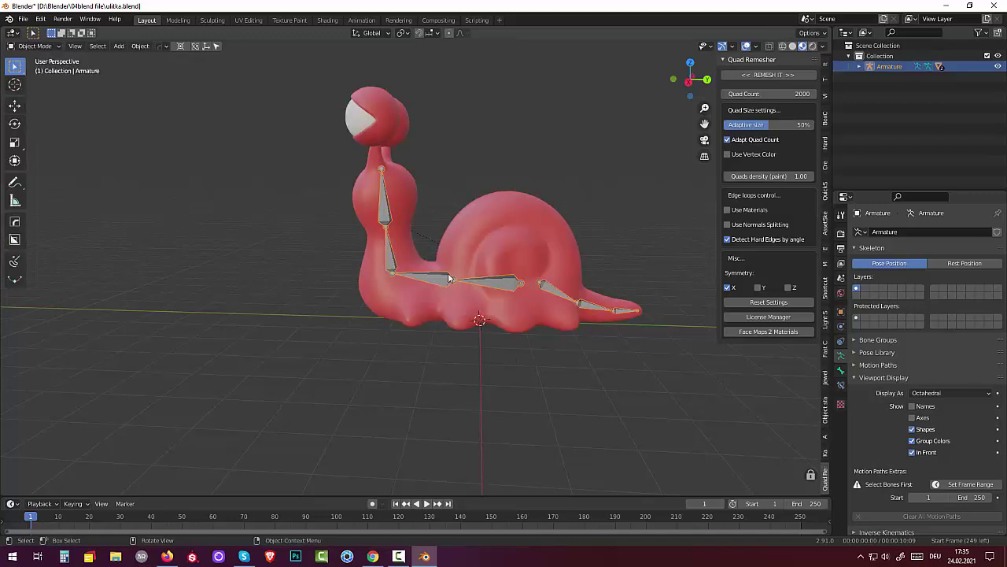
Test the deformation by rotating the upper neck bone in Pose Mode, restore its original pose and deselect it
click(31, 45)
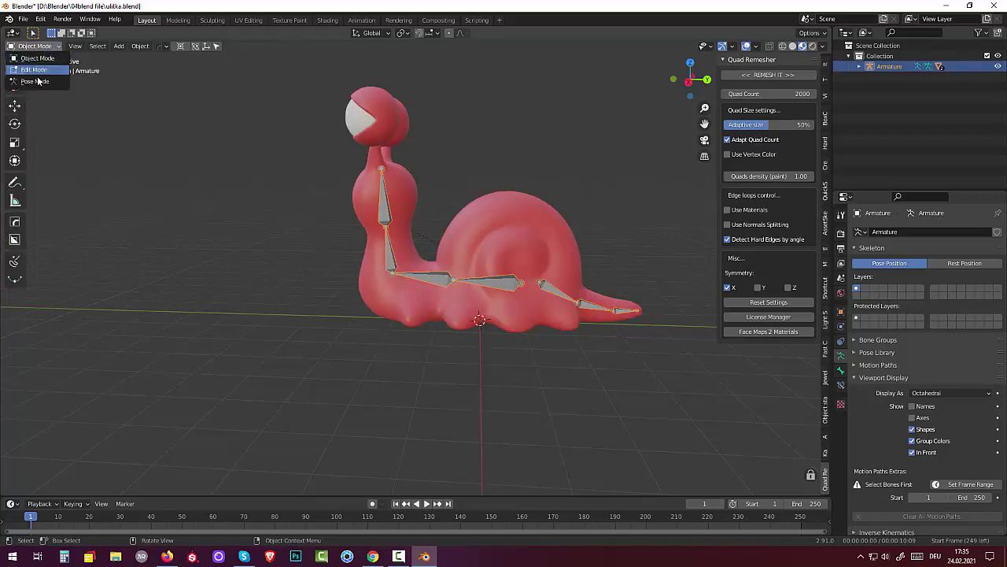
click(37, 81)
mouse_move(436, 373)
middle_down()
mouse_move(468, 438)
mouse_move(442, 406)
mouse_move(443, 382)
middle_up()
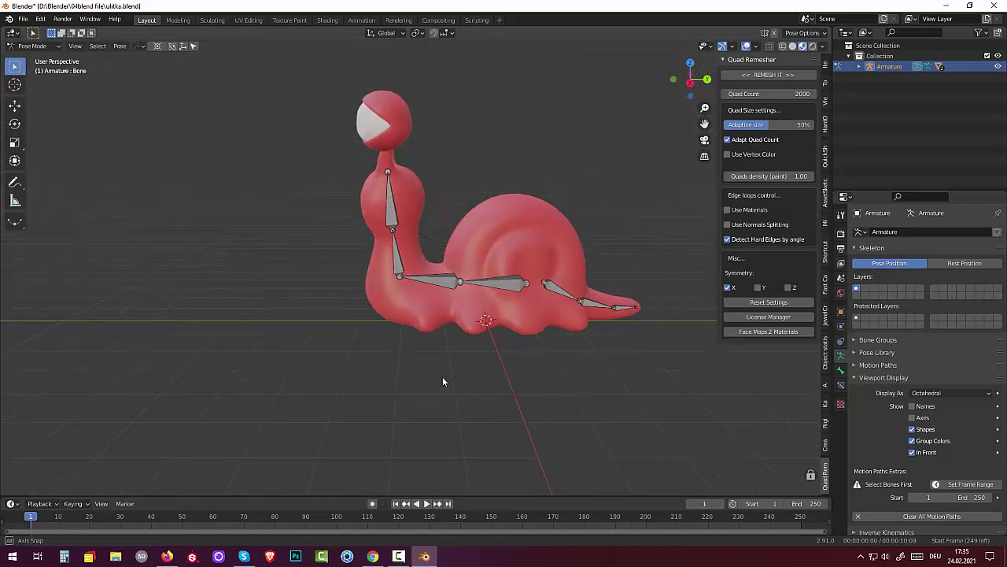
click(392, 205)
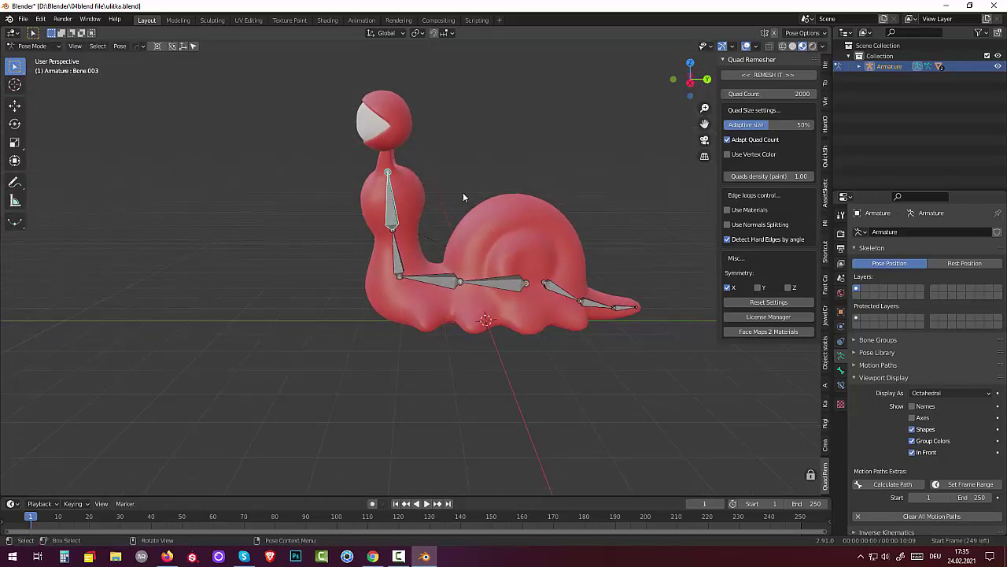
key(r)
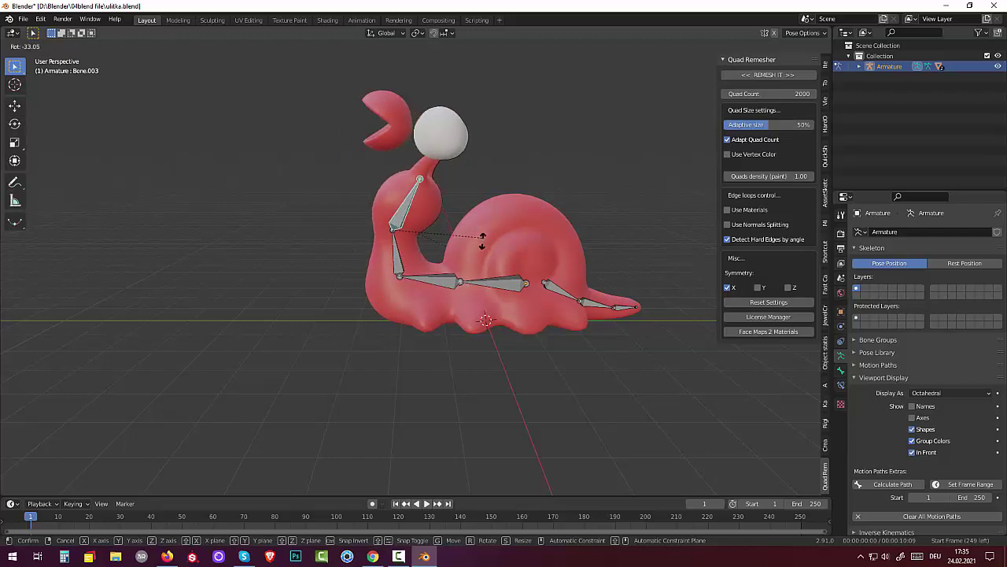
click(445, 202)
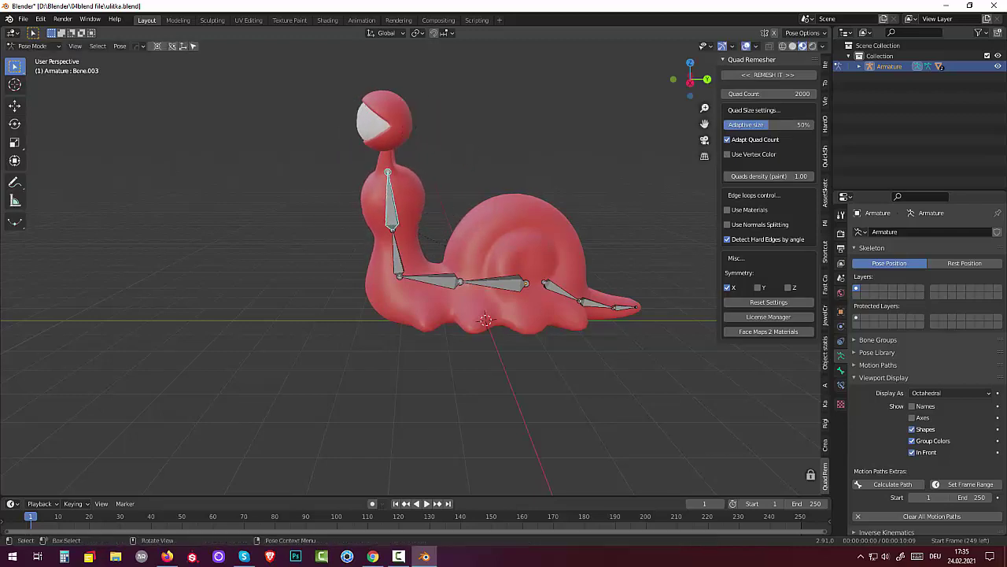
click(430, 199)
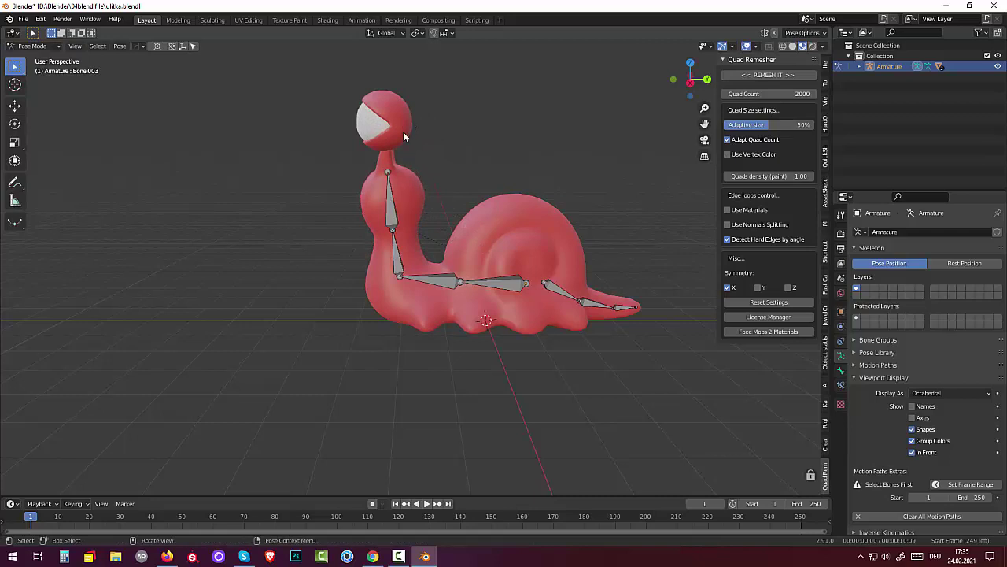
Select the upper neck bone in the armature's Edit Mode and display its bone properties
click(37, 48)
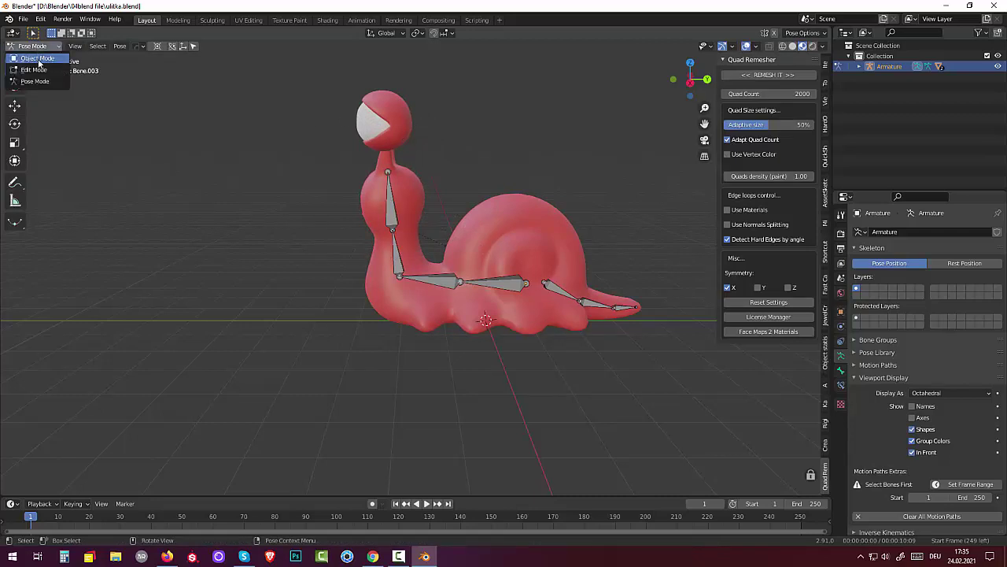
click(41, 62)
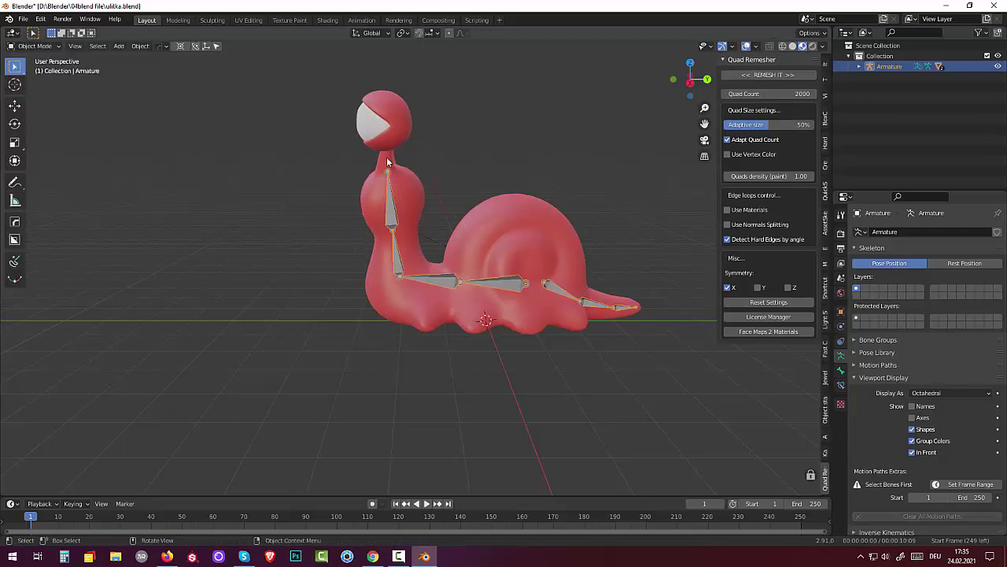
click(35, 46)
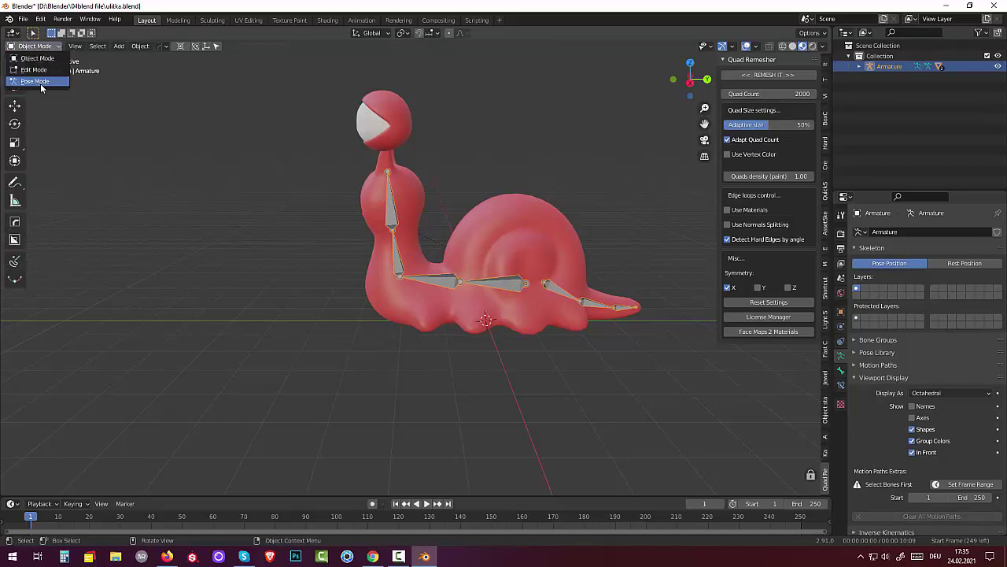
click(62, 71)
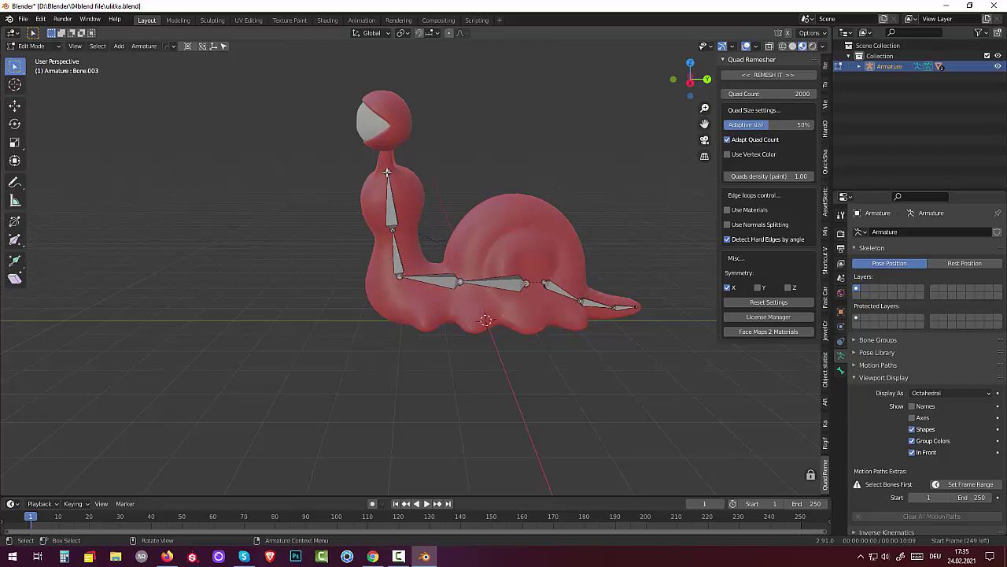
mouse_move(410, 174)
middle_down()
mouse_move(499, 174)
mouse_move(403, 173)
middle_up()
click(390, 207)
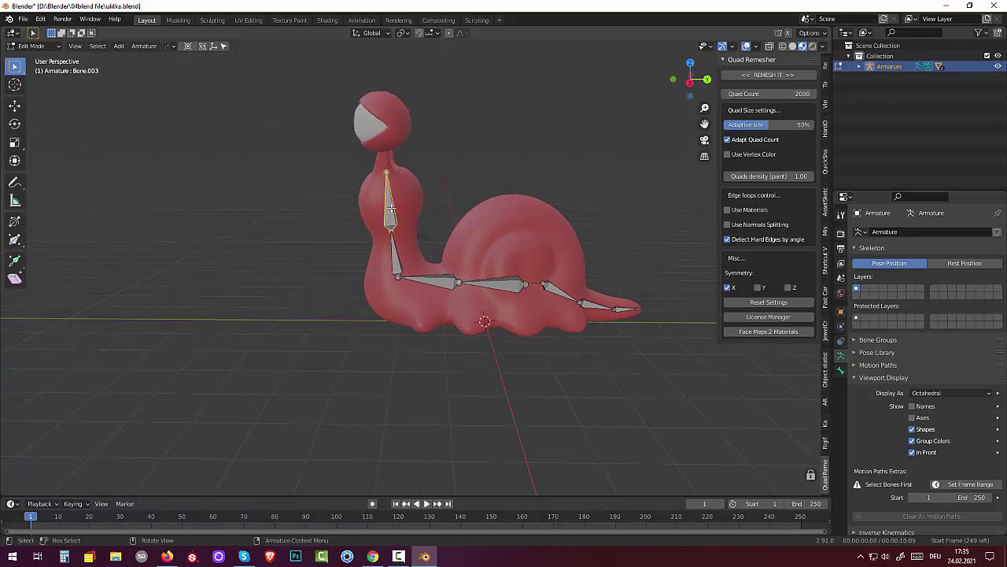
click(27, 48)
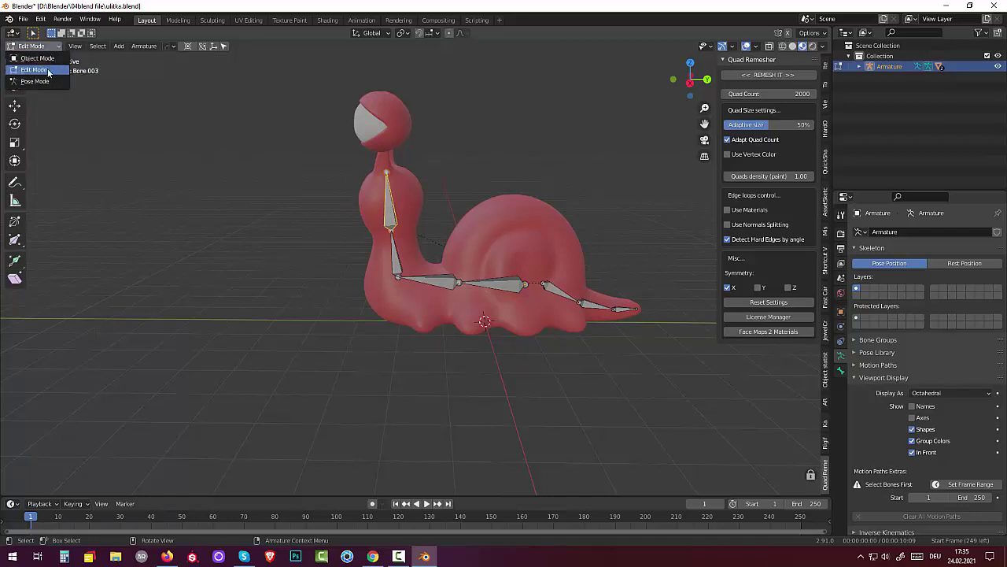
click(48, 72)
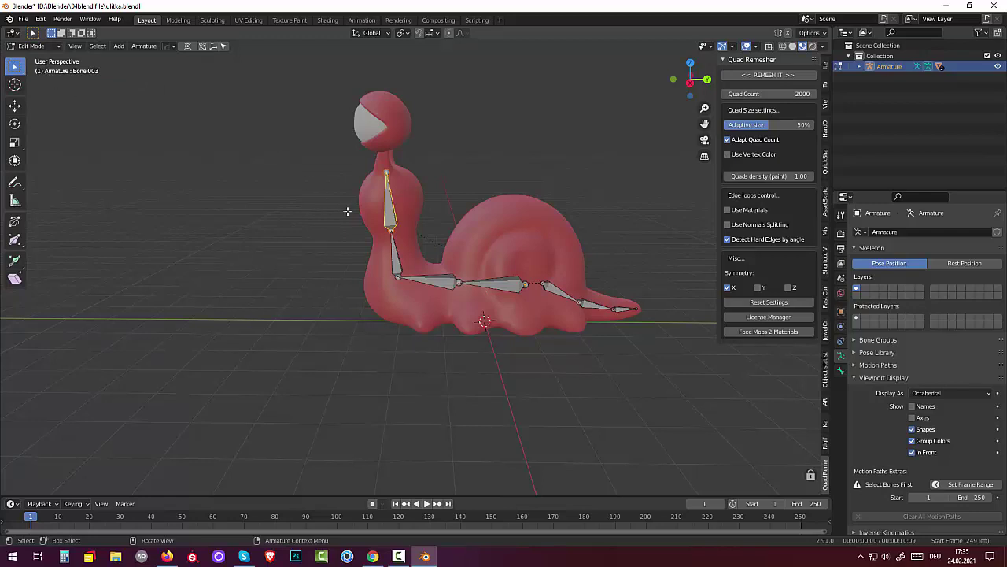
click(841, 370)
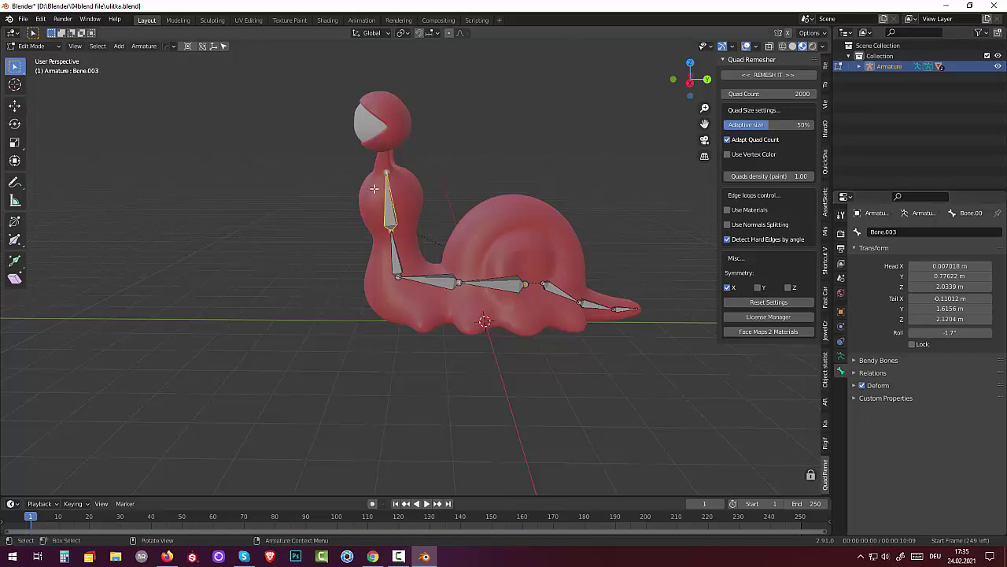
Leave armature editing, select the snail body and enter its mesh Edit Mode with face selection
click(28, 48)
click(35, 46)
click(37, 59)
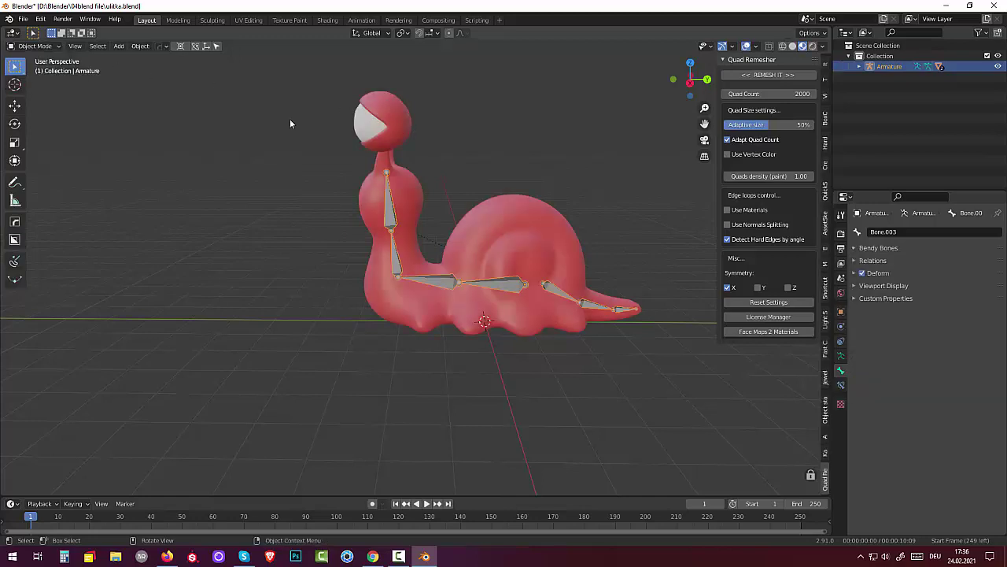
click(402, 128)
mouse_move(496, 161)
middle_down()
mouse_move(550, 158)
mouse_move(505, 168)
middle_up()
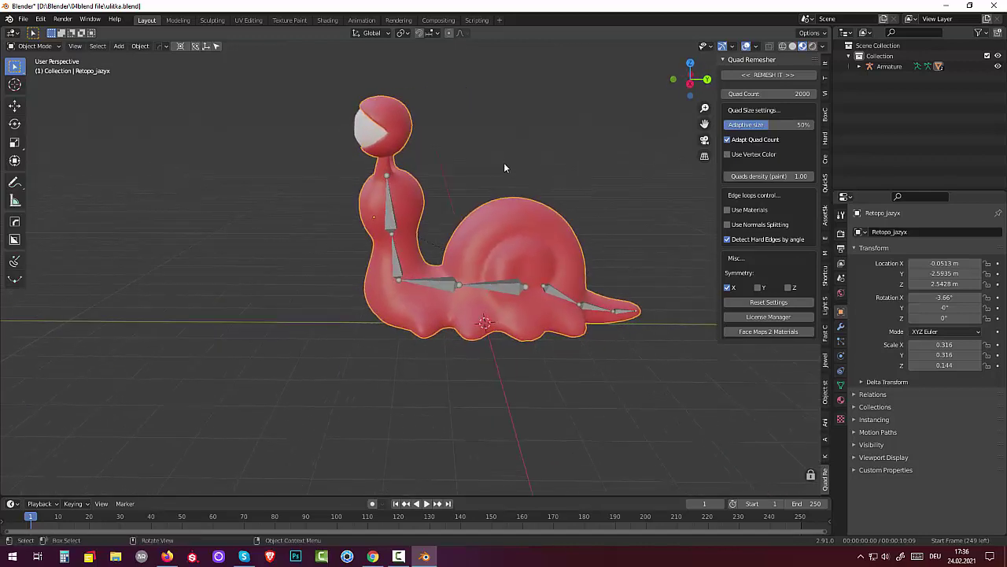
click(35, 46)
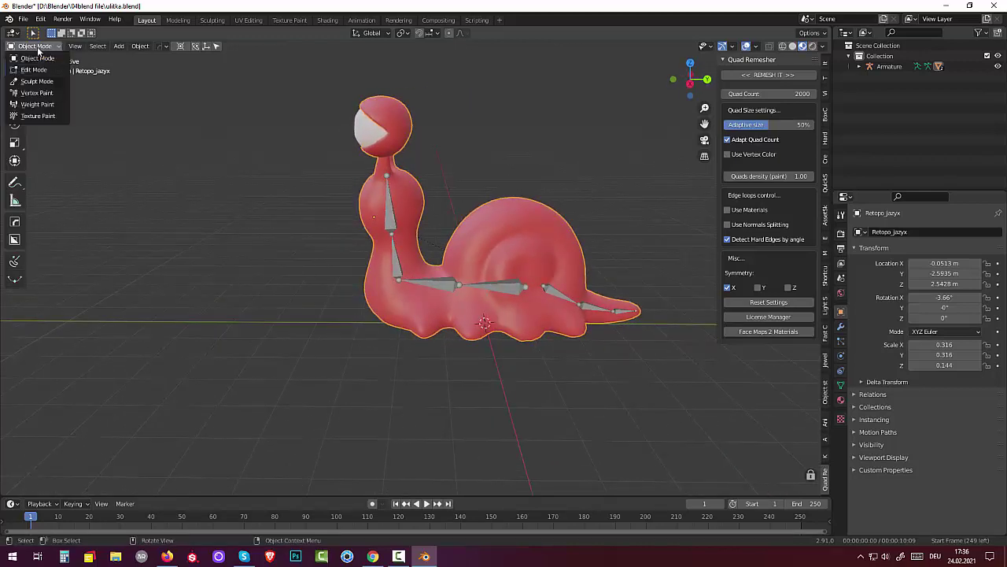
click(35, 71)
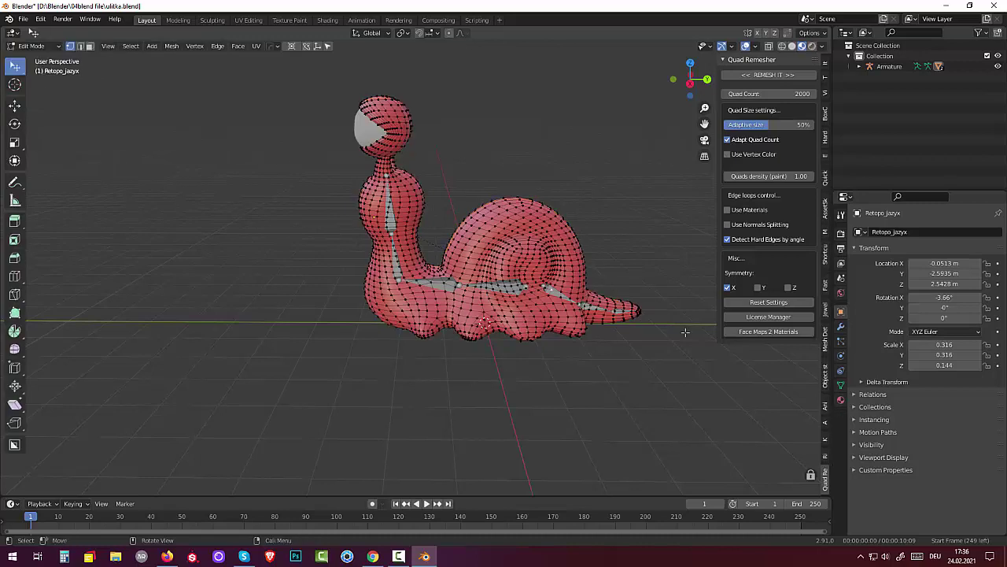
click(90, 47)
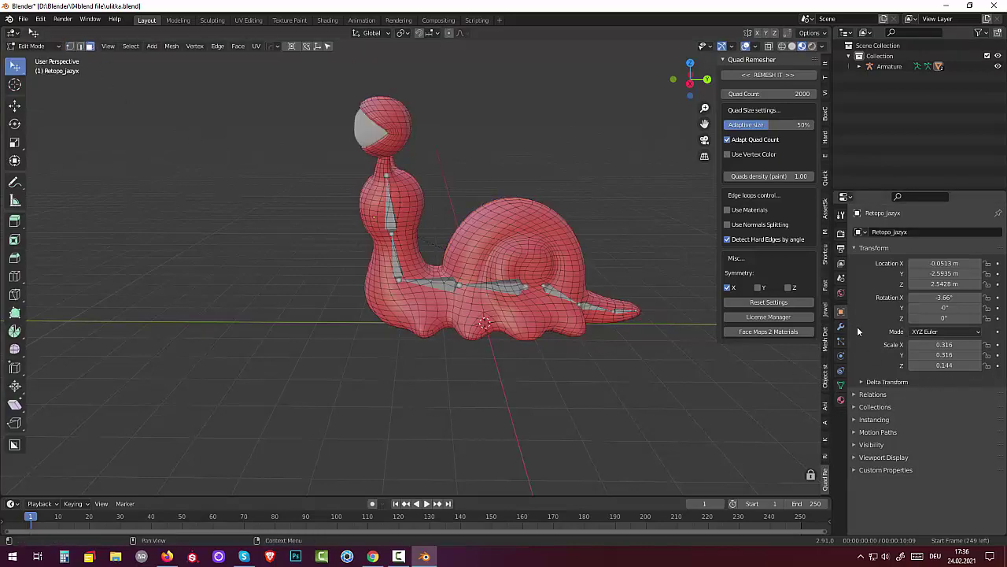
Make the Bone.003 vertex group active on the body mesh and switch to Weight Paint mode
click(841, 385)
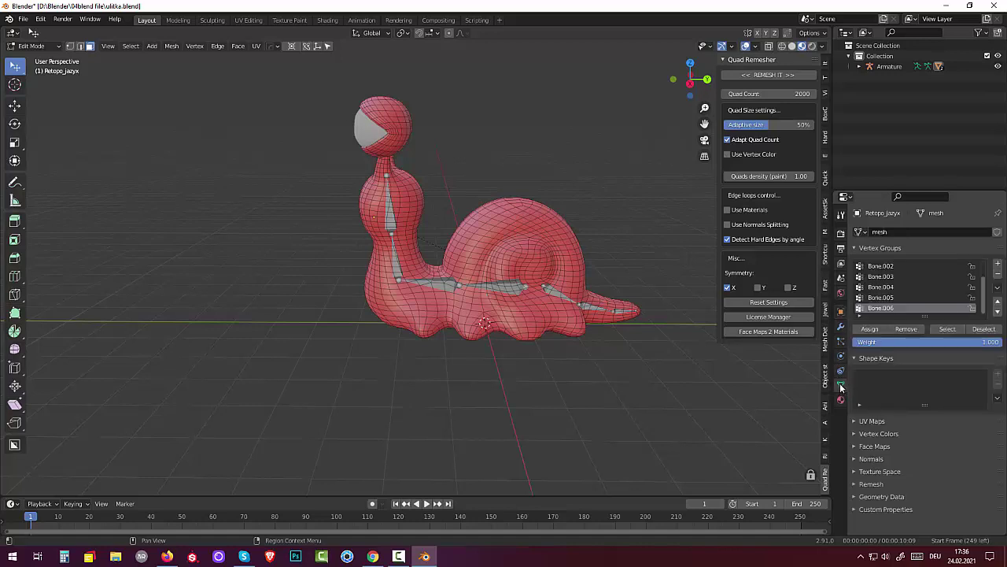
click(889, 278)
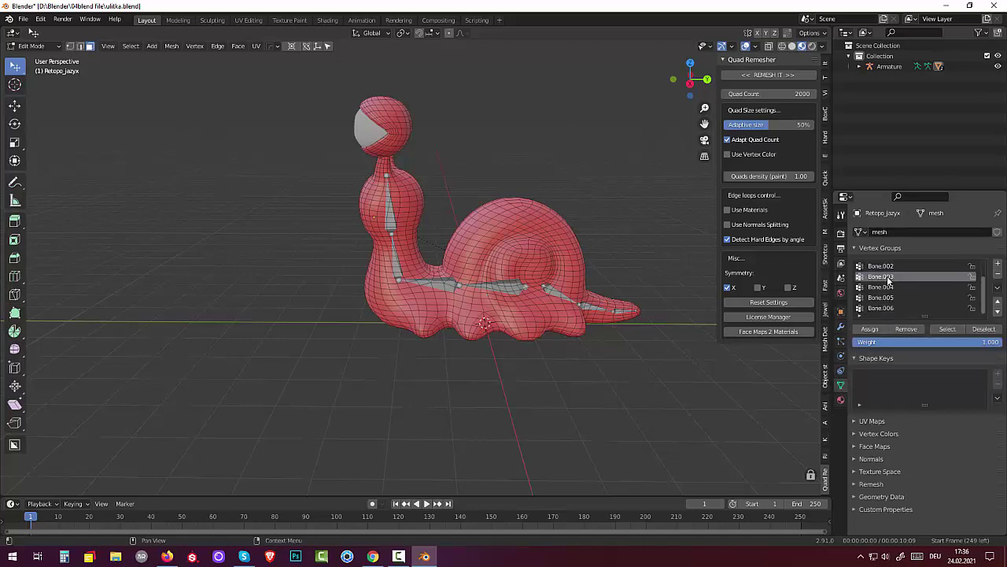
click(32, 47)
click(38, 105)
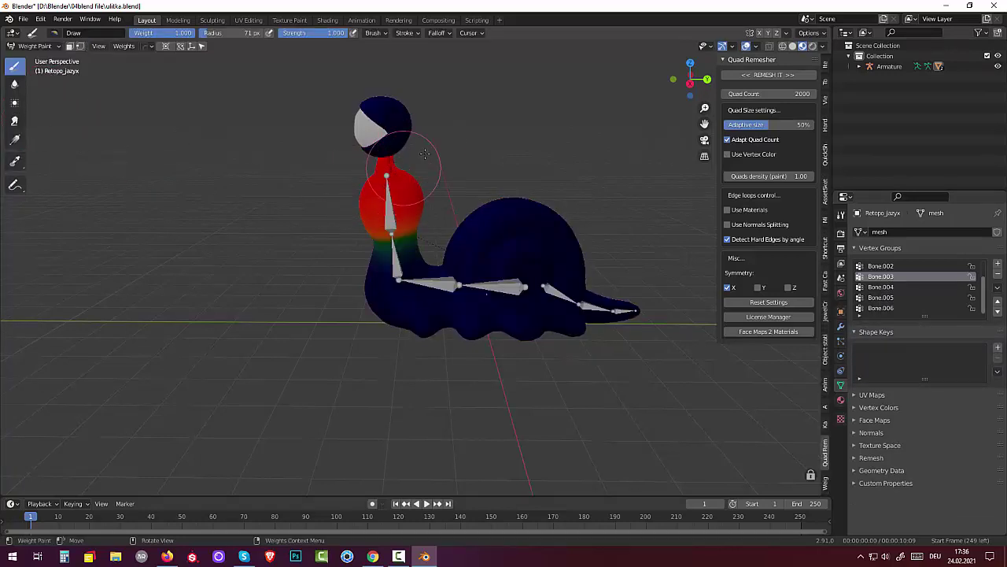
mouse_move(409, 185)
middle_down()
mouse_move(483, 169)
mouse_move(474, 186)
mouse_move(422, 179)
middle_up()
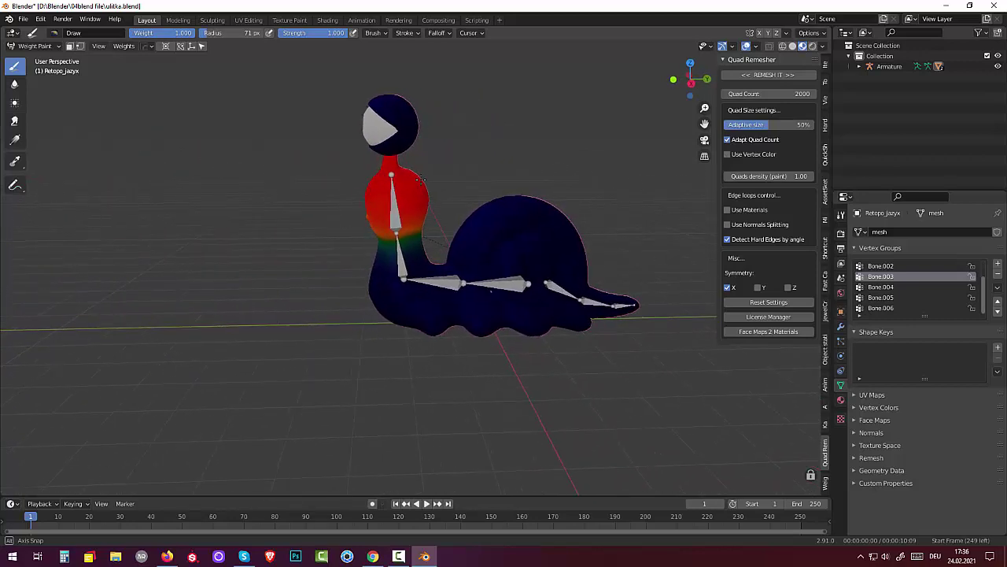
Paint full Bone.003 weight over the sides and backs of both eyeballs with the Draw brush at weight 1.000
click(53, 33)
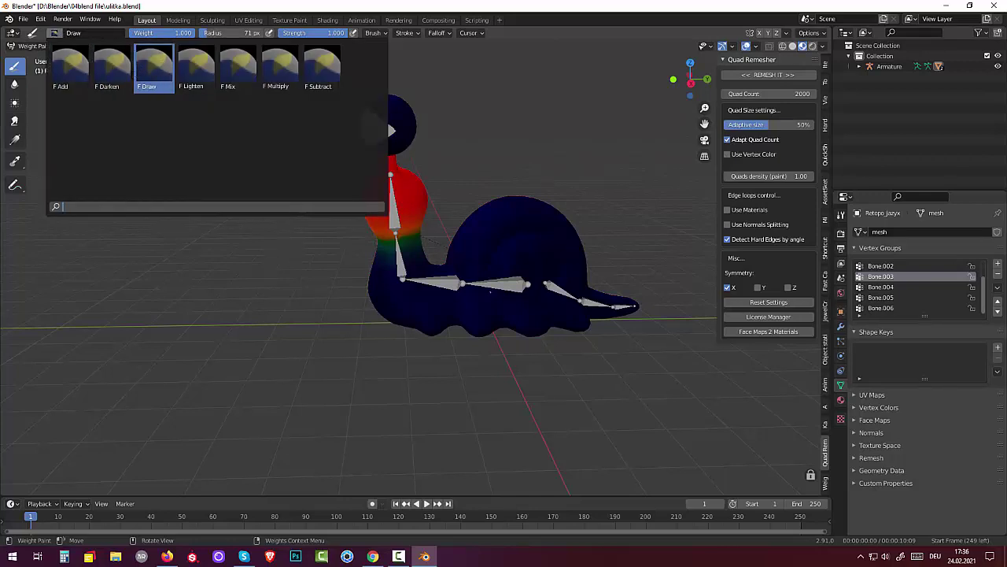
click(151, 71)
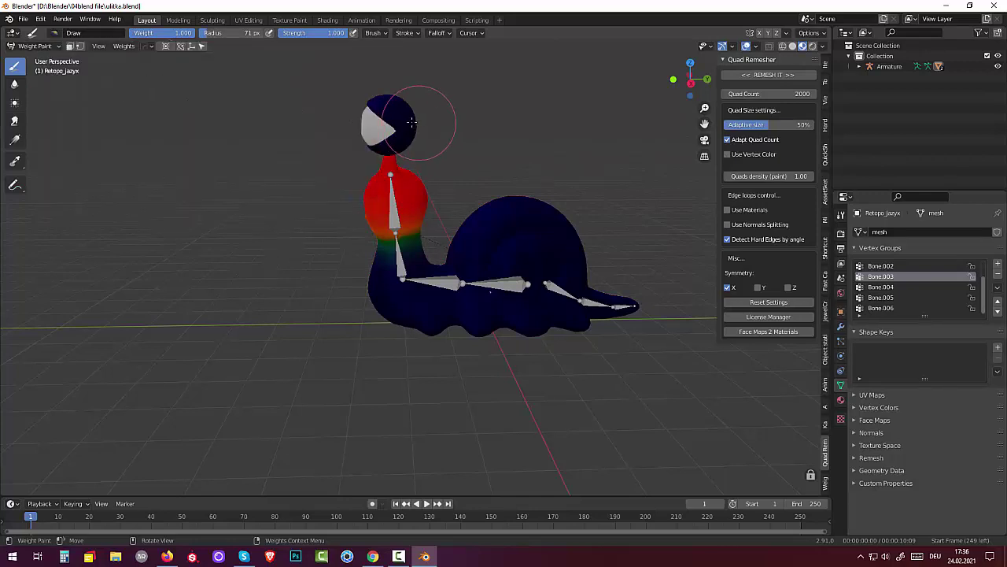
mouse_move(385, 102)
mouse_down()
mouse_move(434, 104)
mouse_move(369, 92)
mouse_move(423, 87)
mouse_move(425, 122)
mouse_move(394, 119)
mouse_move(354, 140)
mouse_move(417, 131)
mouse_move(365, 137)
mouse_move(394, 134)
mouse_up()
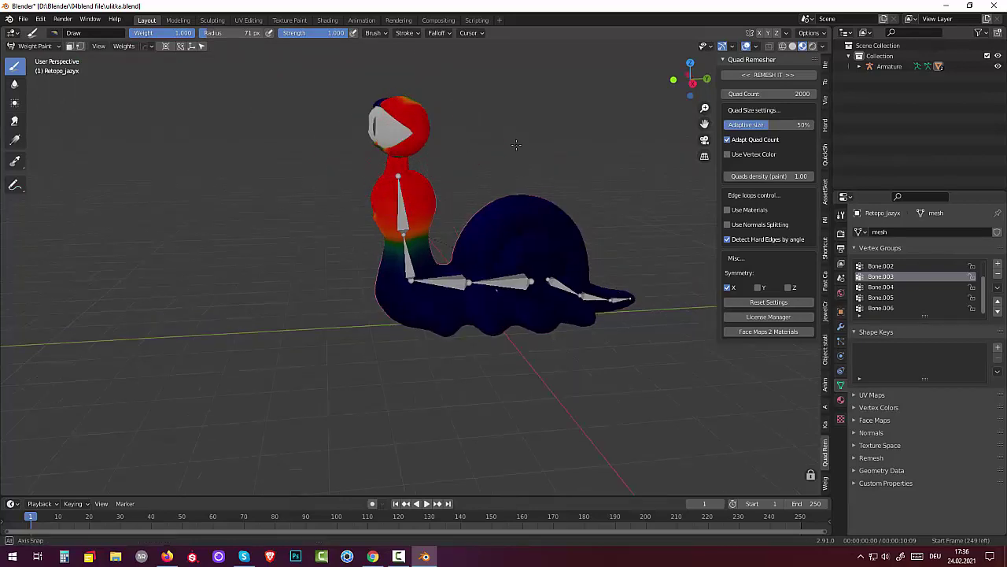
middle_drag(393, 134, 532, 160)
mouse_move(517, 145)
mouse_down()
mouse_move(520, 94)
mouse_move(516, 103)
mouse_up()
mouse_move(516, 110)
middle_down()
mouse_move(347, 161)
mouse_move(305, 158)
middle_up()
mouse_move(366, 133)
mouse_down()
mouse_move(404, 157)
mouse_move(427, 140)
mouse_move(388, 148)
mouse_move(317, 136)
mouse_move(317, 122)
mouse_move(310, 171)
mouse_move(355, 123)
mouse_move(412, 91)
mouse_move(356, 103)
mouse_up()
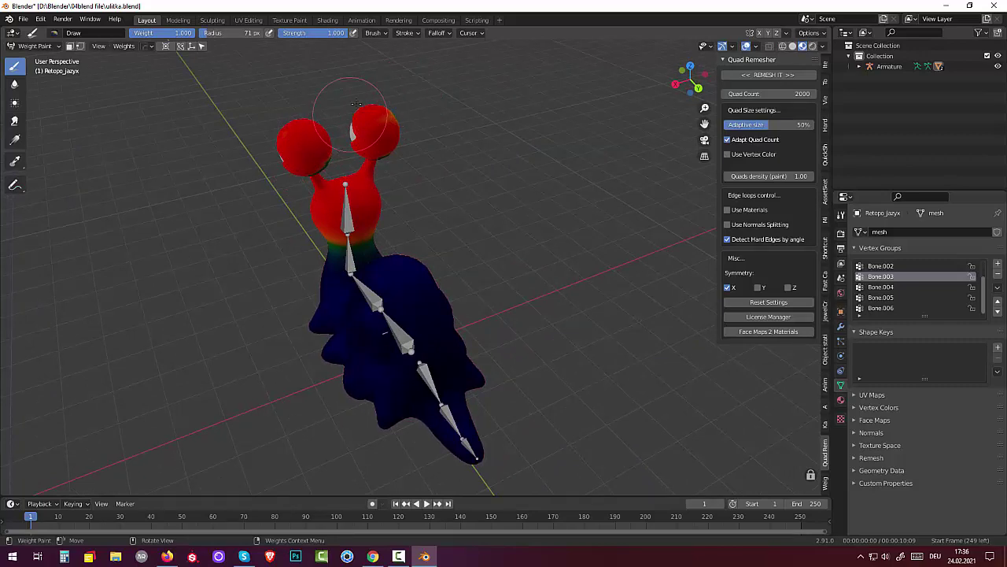
Paint full Bone.003 weight over the remaining unweighted front, underside and far side of the eyeballs
middle_drag(416, 109, 589, 81)
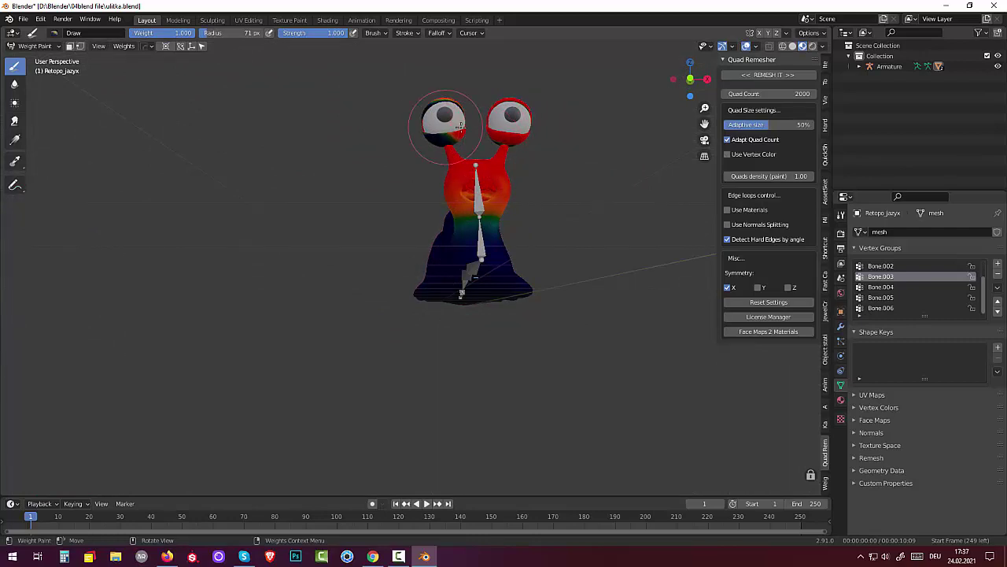
mouse_move(432, 142)
mouse_down()
mouse_move(419, 108)
mouse_move(433, 92)
mouse_move(484, 95)
mouse_move(437, 108)
mouse_move(438, 155)
mouse_up()
middle_drag(438, 155, 370, 168)
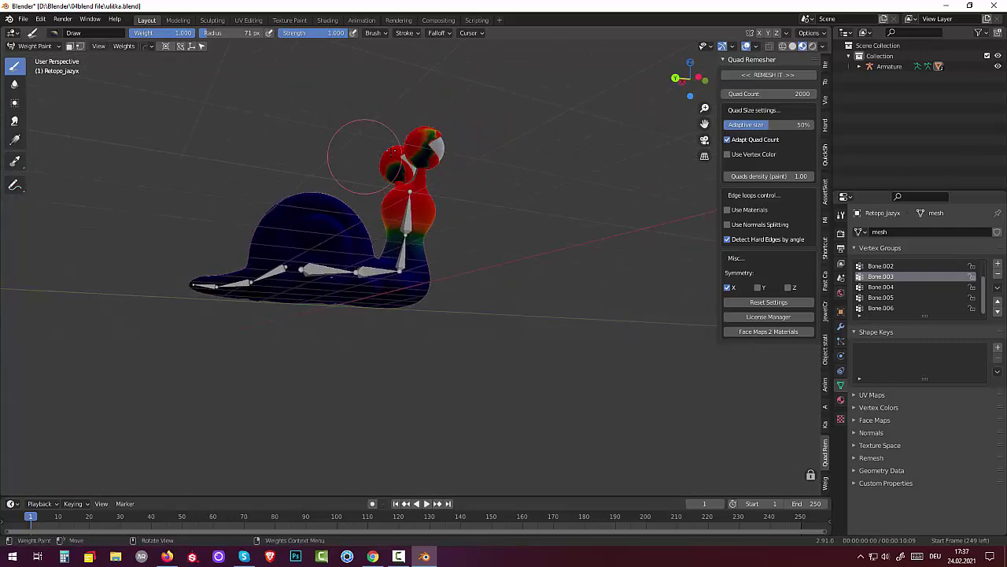
mouse_move(435, 127)
mouse_down()
mouse_move(427, 155)
mouse_move(396, 158)
mouse_move(407, 171)
mouse_up()
mouse_move(407, 171)
middle_down()
mouse_move(360, 172)
mouse_move(369, 120)
mouse_move(353, 100)
mouse_move(394, 102)
mouse_move(417, 134)
mouse_move(489, 139)
mouse_move(433, 158)
middle_up()
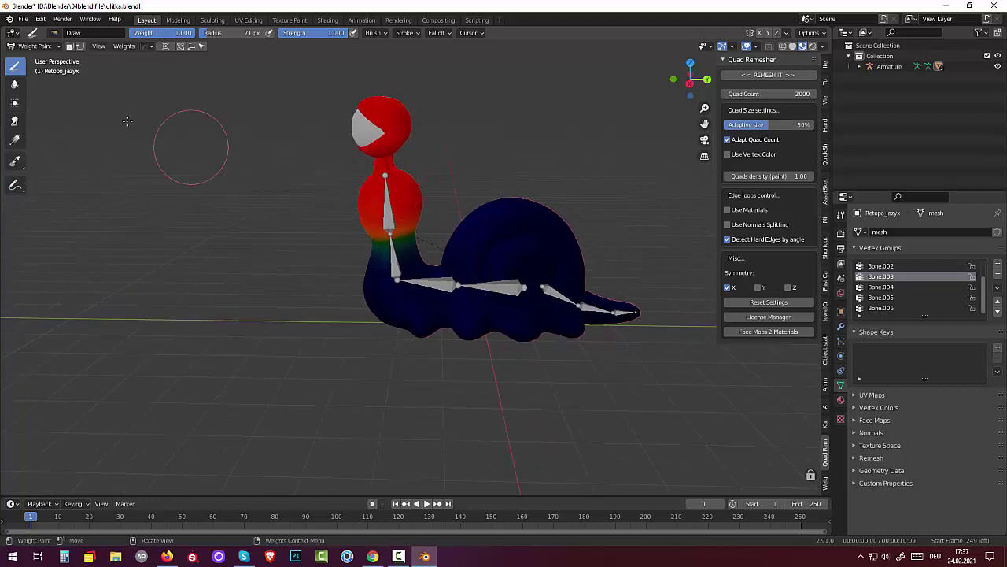
Return to Object Mode, put the armature in Pose Mode and swing the upper neck bone back toward the shell
click(39, 46)
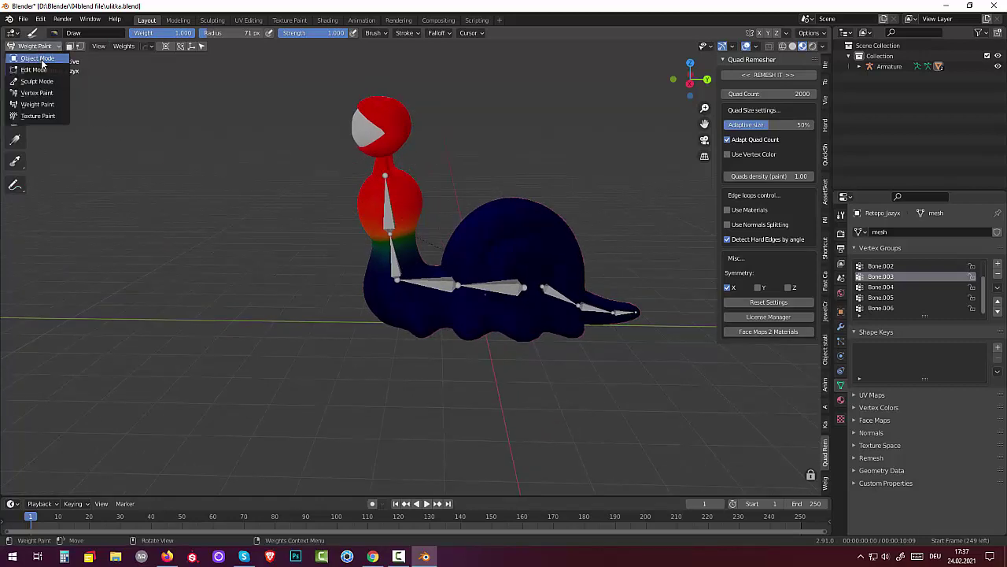
click(41, 62)
click(26, 50)
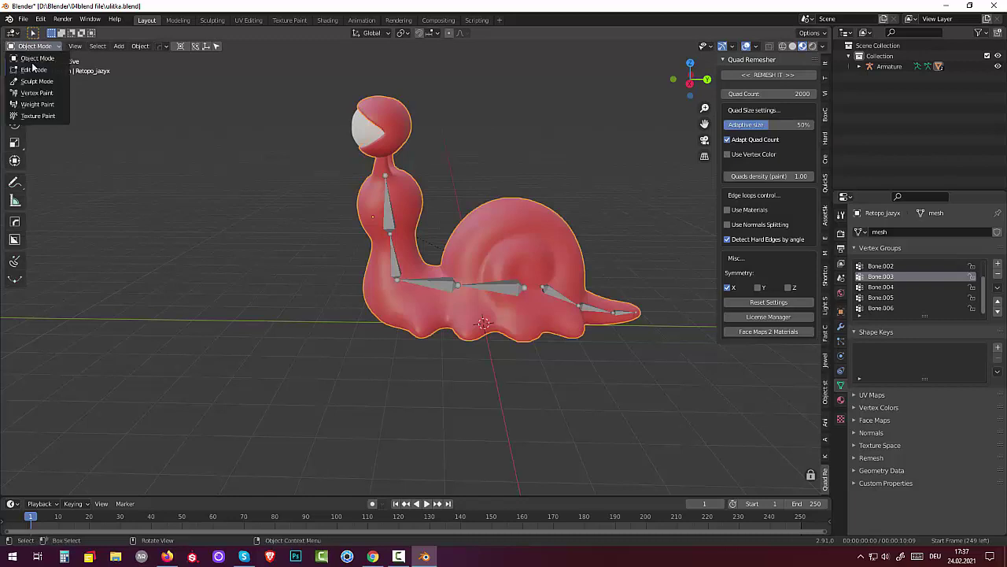
click(504, 291)
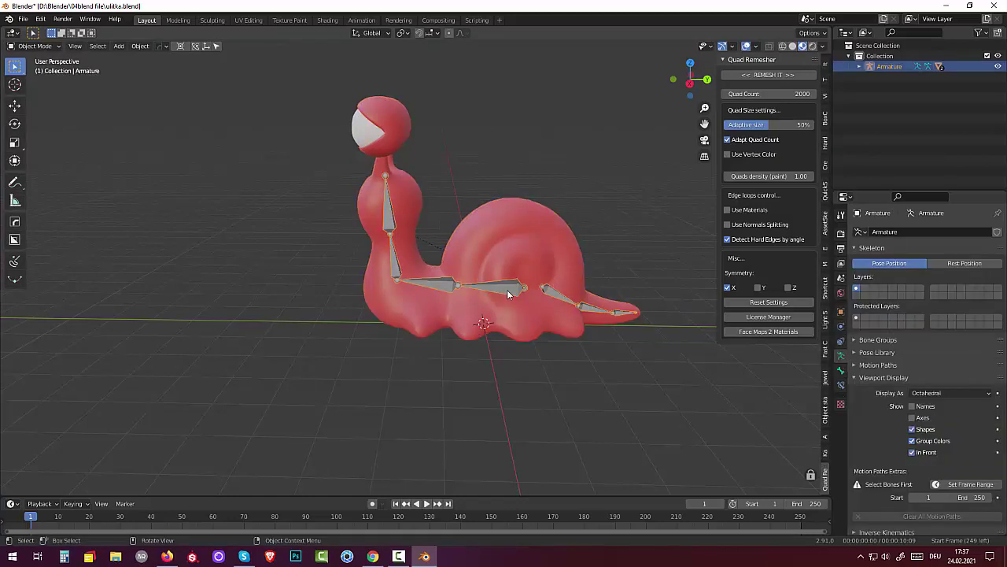
click(31, 48)
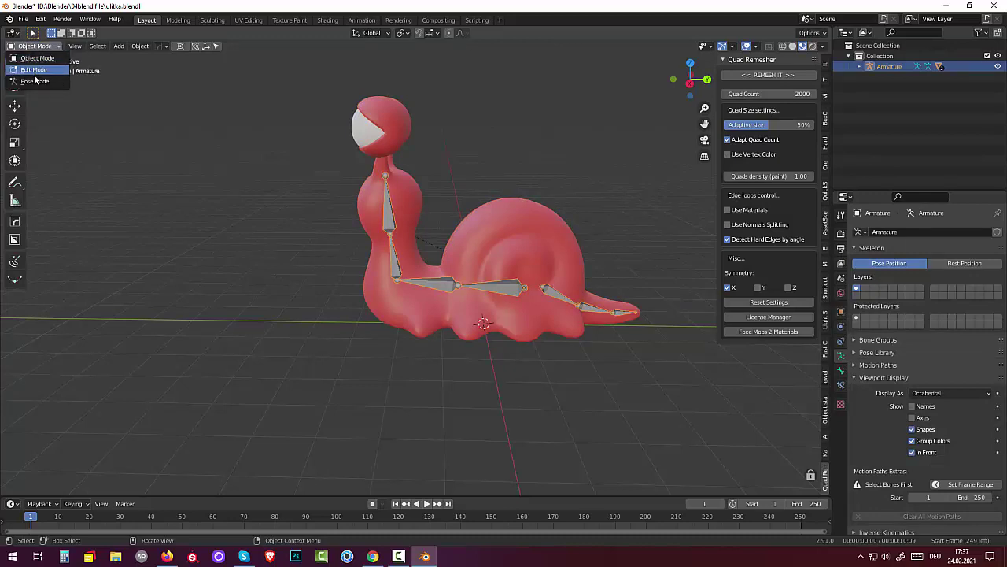
click(33, 80)
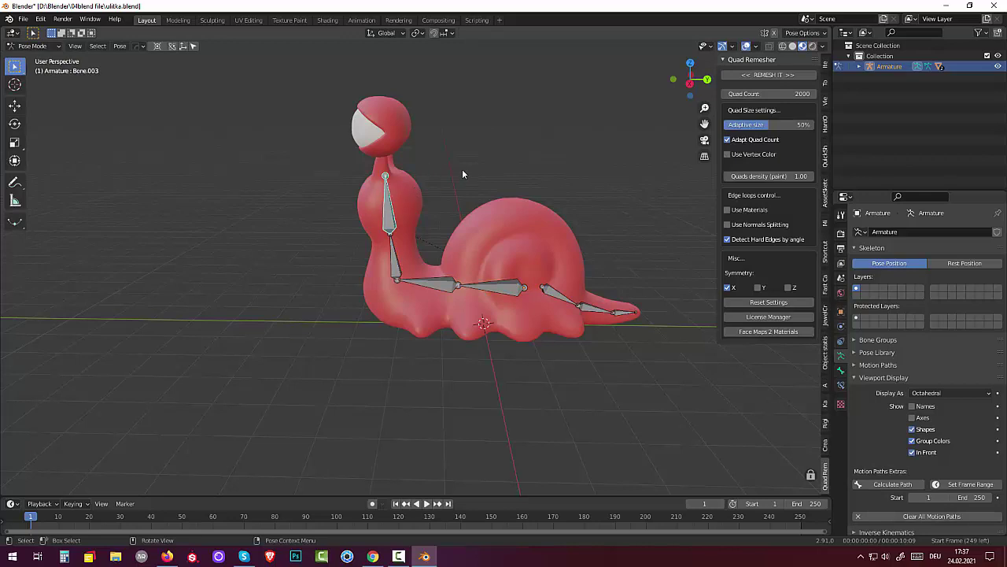
key(r)
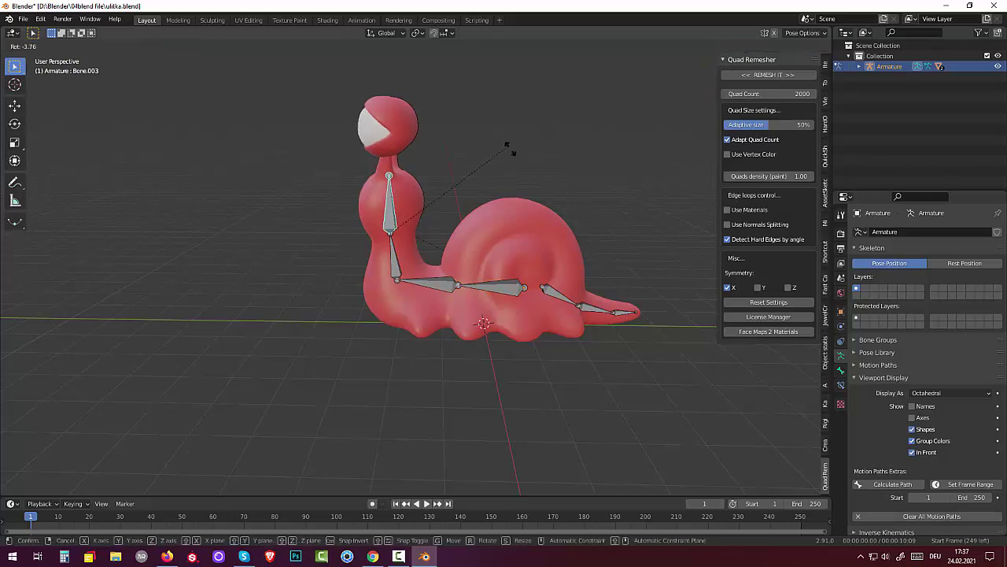
key(Escape)
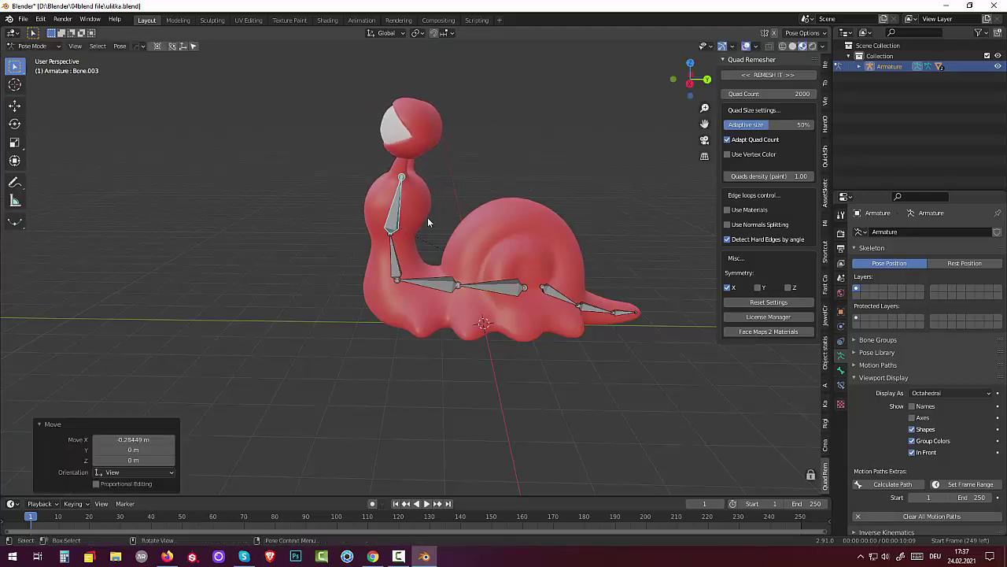
Rotate the front body bone at the base of the neck by about -22.9° to lift the snail's front
click(410, 284)
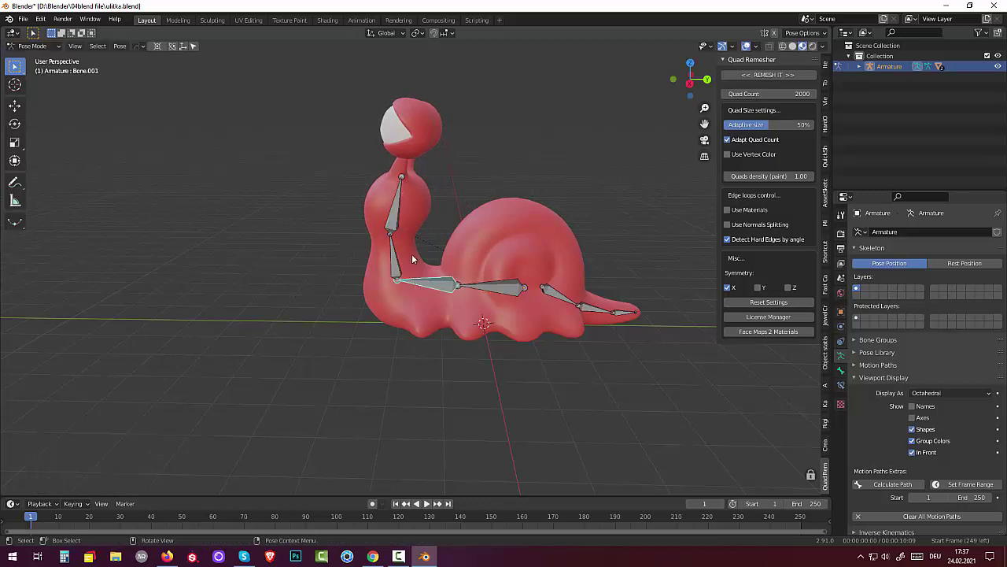
key(r)
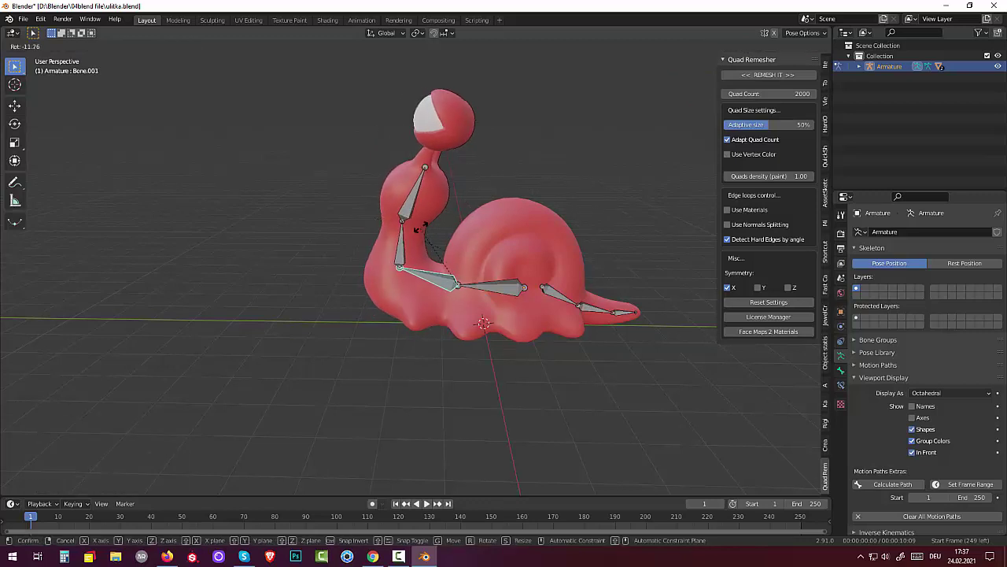
click(427, 209)
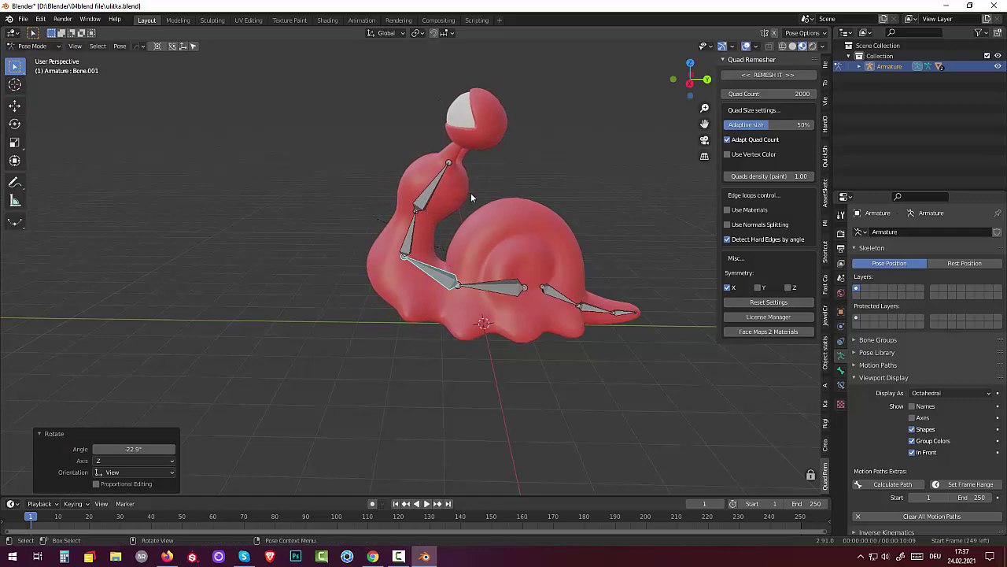
middle_drag(471, 192, 435, 191)
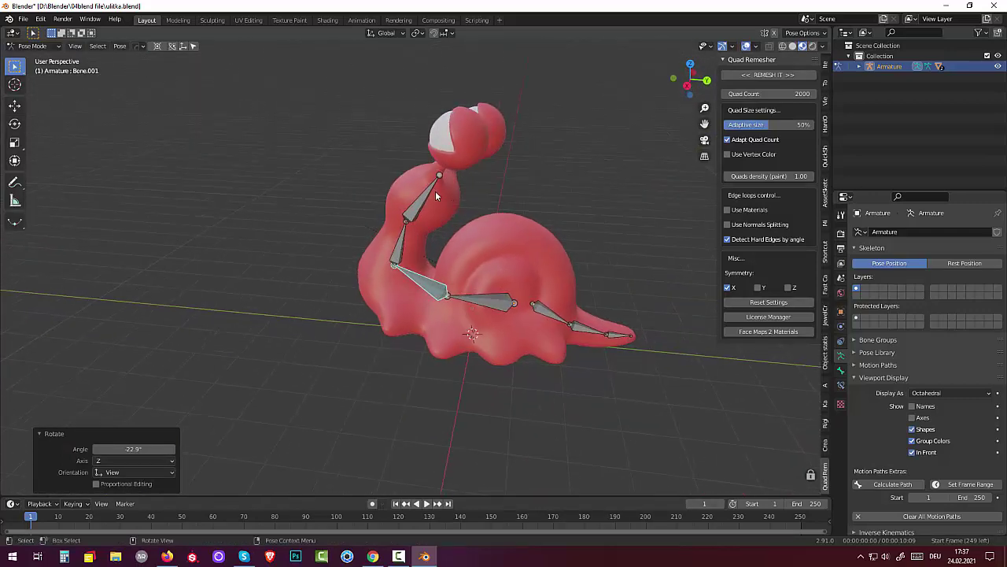
Swing the upper neck bone forward to an upright pose and check the head and eye deformation from several sides
click(428, 188)
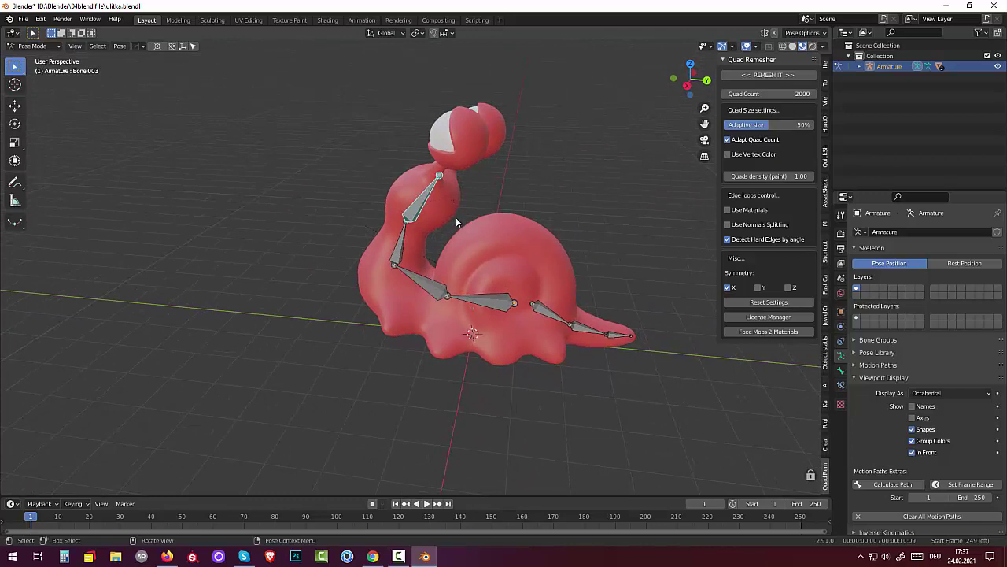
key(r)
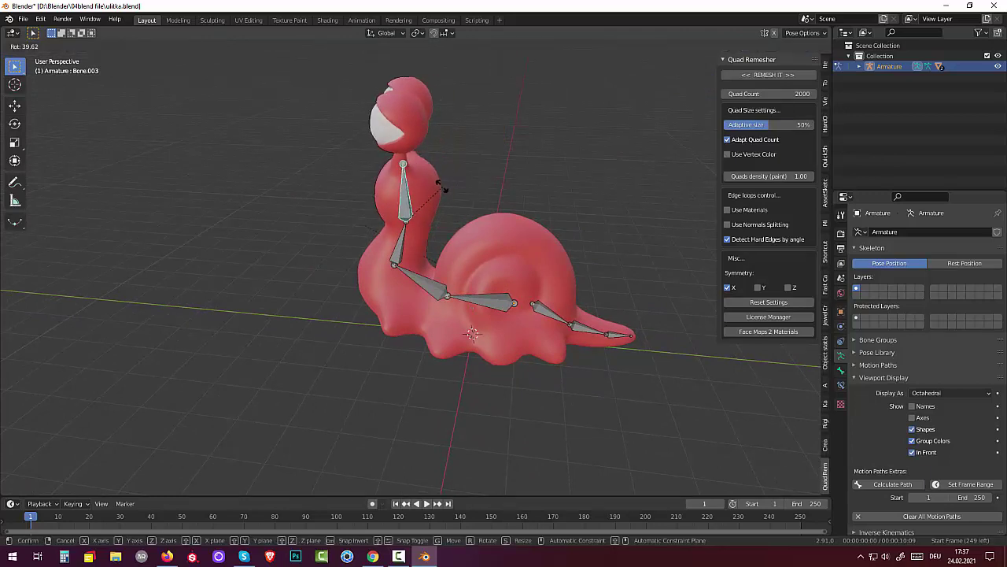
key(Escape)
middle_drag(446, 197, 568, 212)
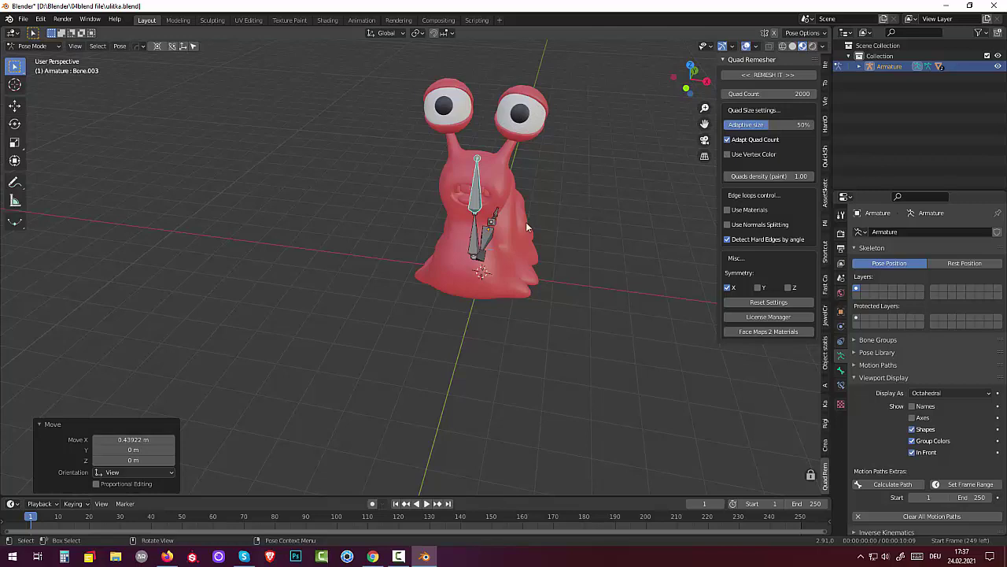
middle_drag(528, 228, 389, 256)
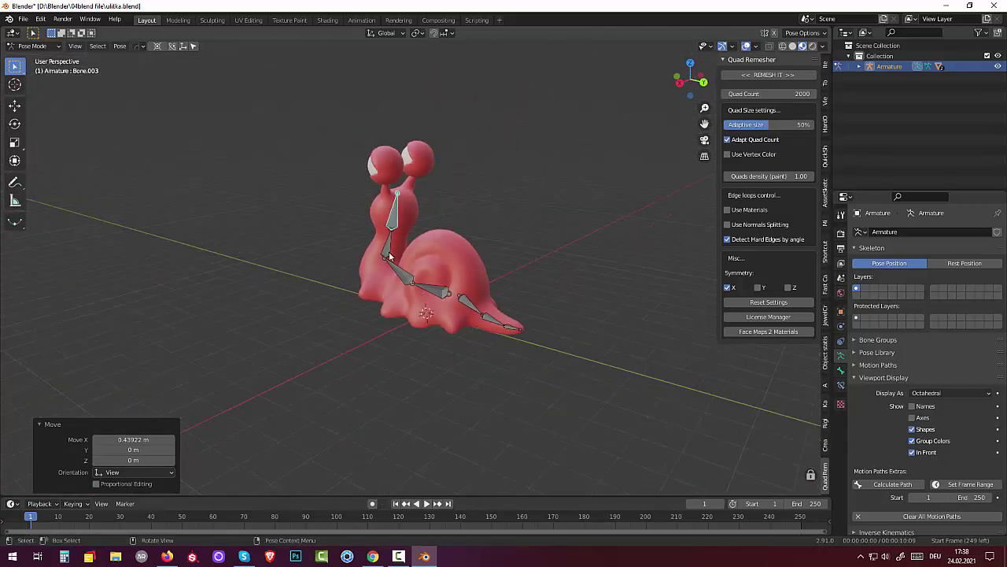
Select the middle tail bone and switch the armature to Edit Mode
click(491, 344)
middle_drag(491, 344, 515, 316)
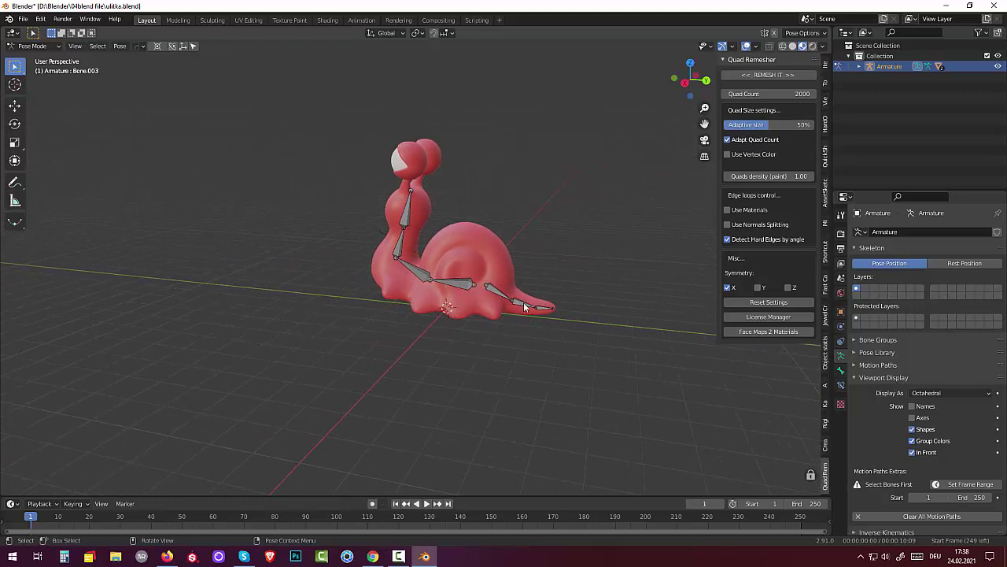
click(525, 307)
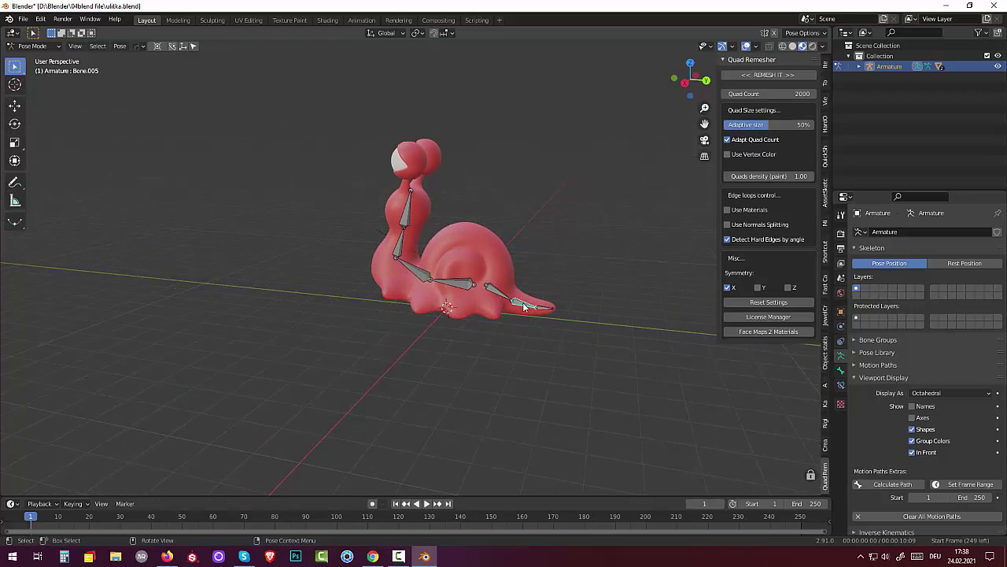
click(33, 46)
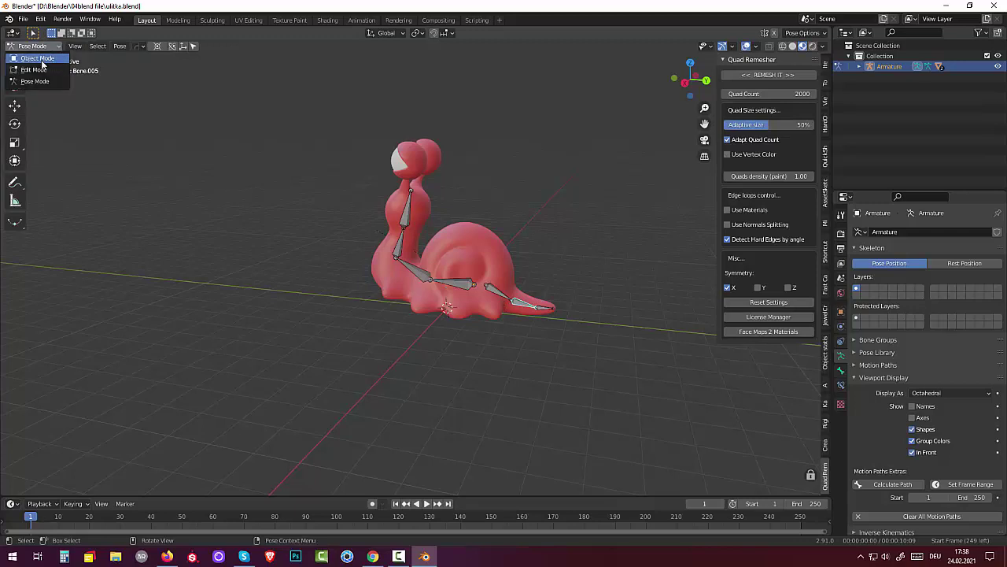
click(35, 70)
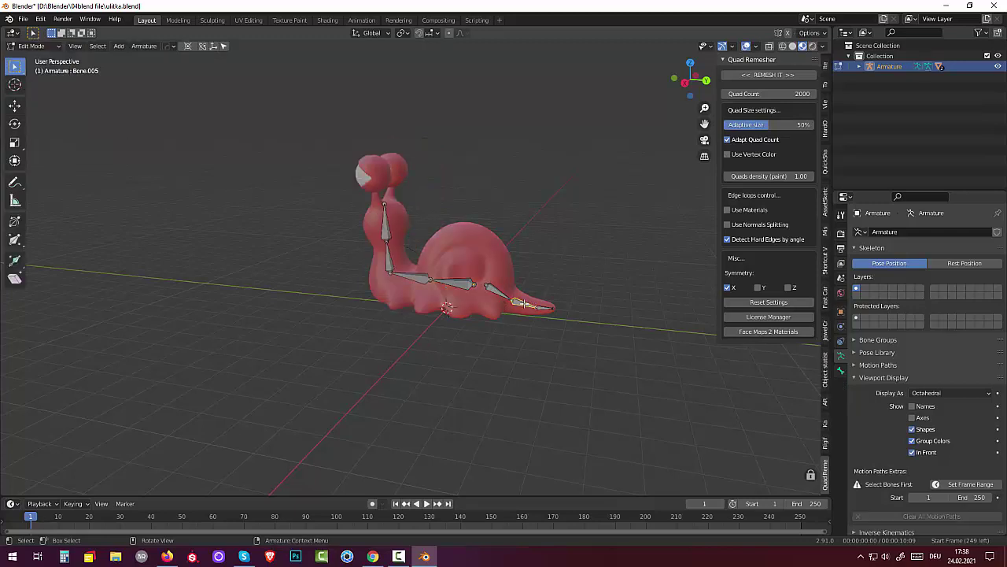
Deselect the tail bones and switch the armature from Edit Mode to Pose Mode
shift+click(542, 307)
key(ctrl+shift+c)
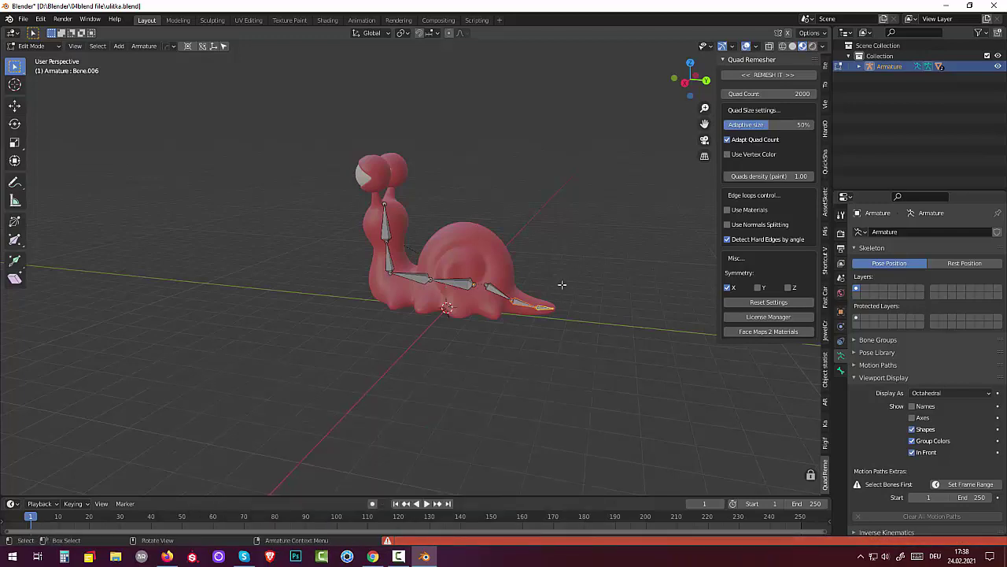
click(532, 388)
click(29, 45)
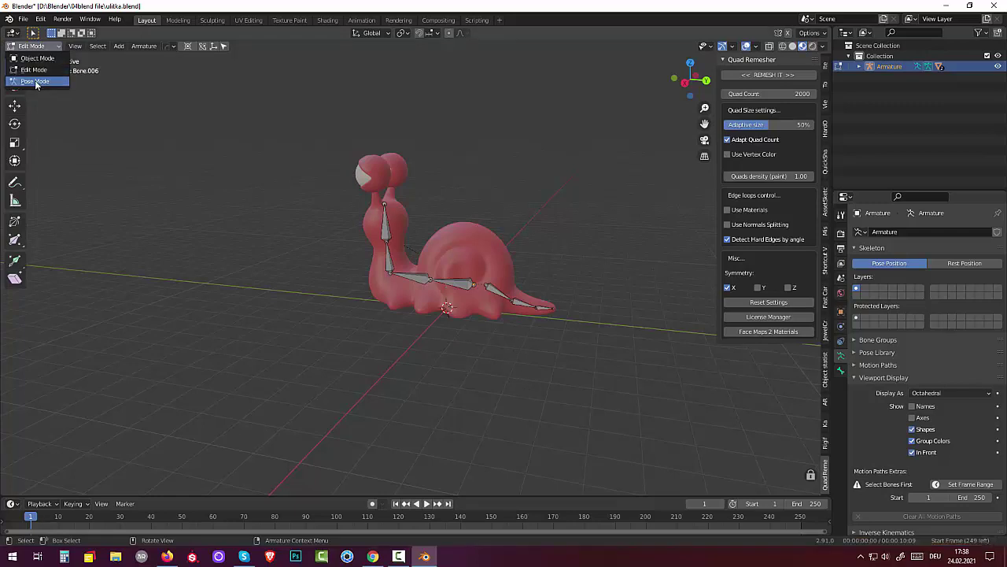
click(33, 80)
Try to add a Copy Rotation constraint between the middle tail bone and the tail-tip bone
click(523, 305)
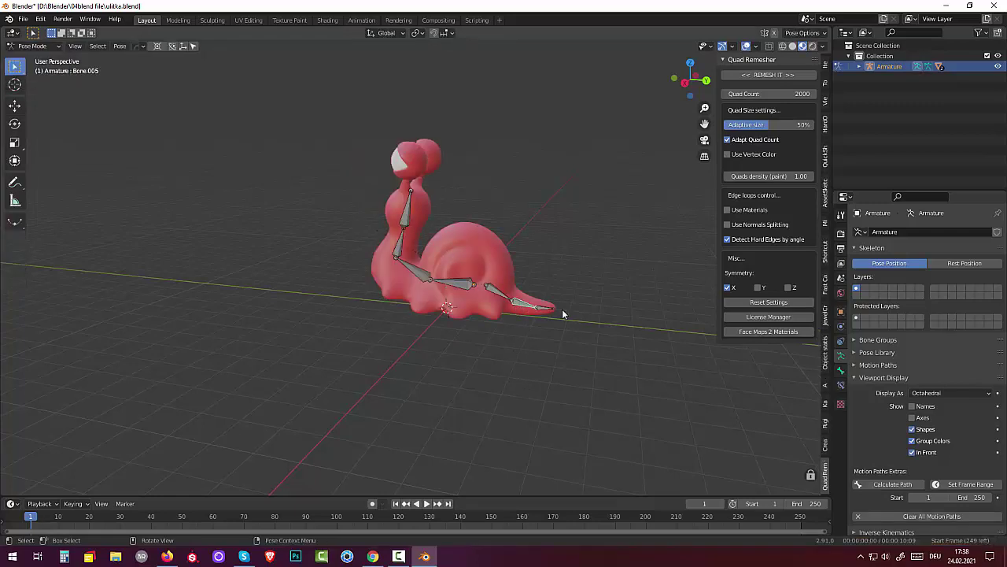
click(545, 308)
key(ctrl+shift+c)
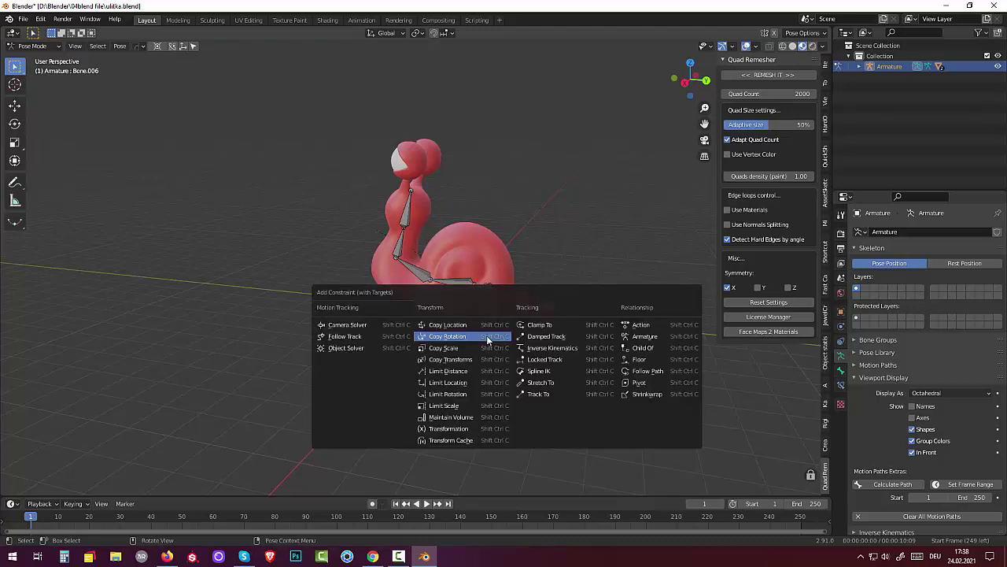
click(487, 337)
click(588, 204)
Select all bones of the armature, clear their pose rotation and deselect them
middle_drag(588, 203, 625, 199)
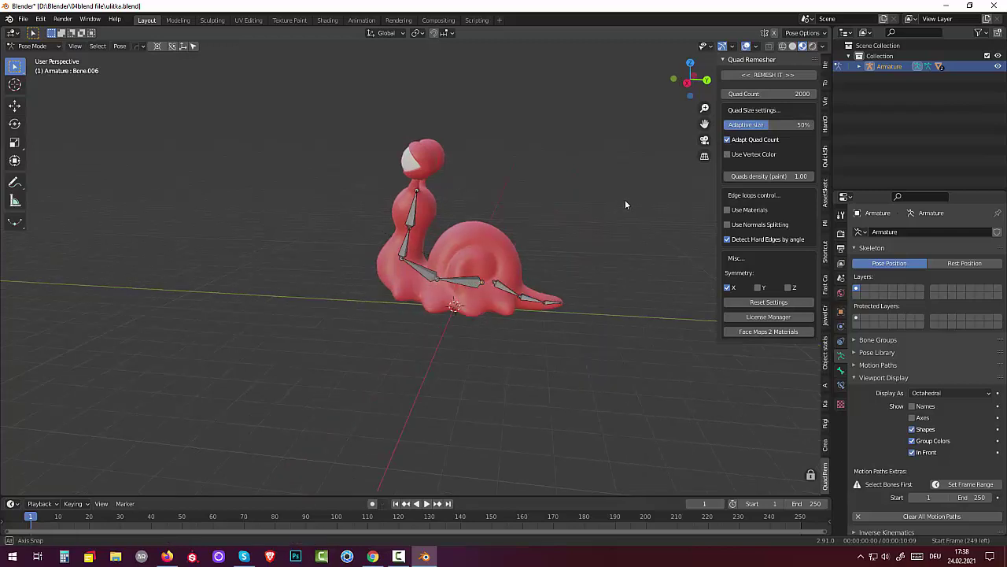
drag(365, 105, 626, 388)
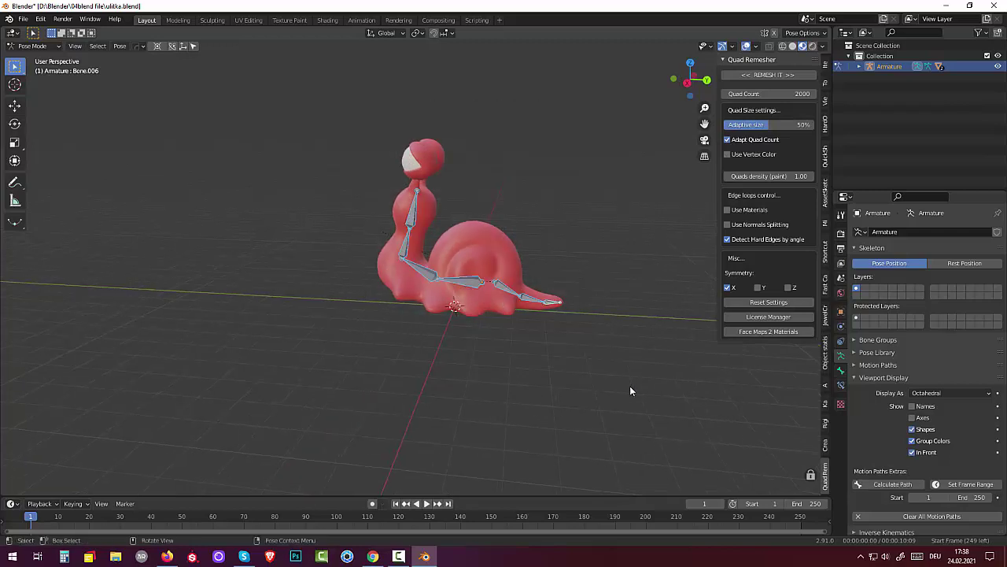
key(alt)
key(alt+r)
key(alt+a)
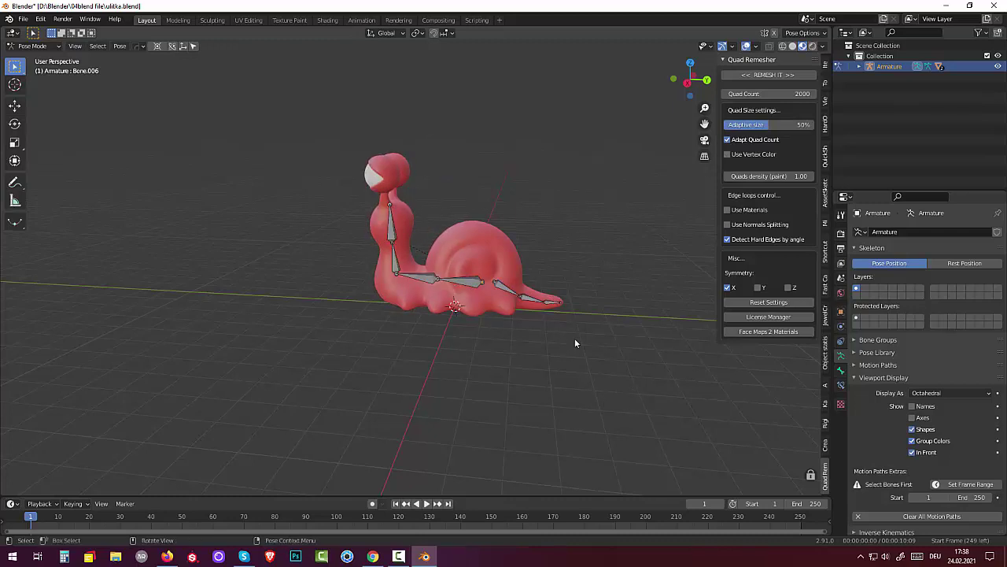
Add a Copy Rotation constraint to the tail-tip bone with the middle tail bone as its target
middle_drag(578, 342, 567, 376)
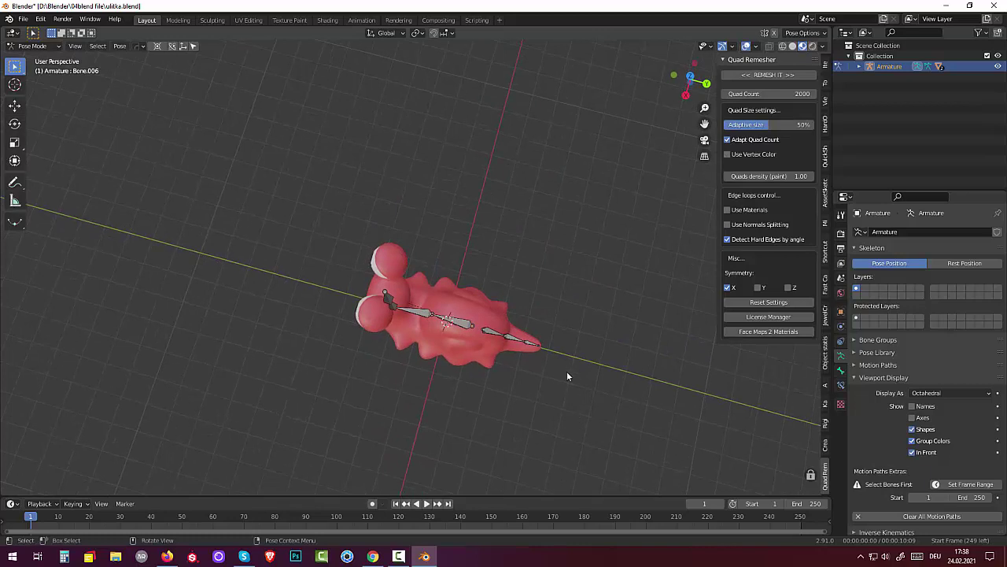
click(510, 338)
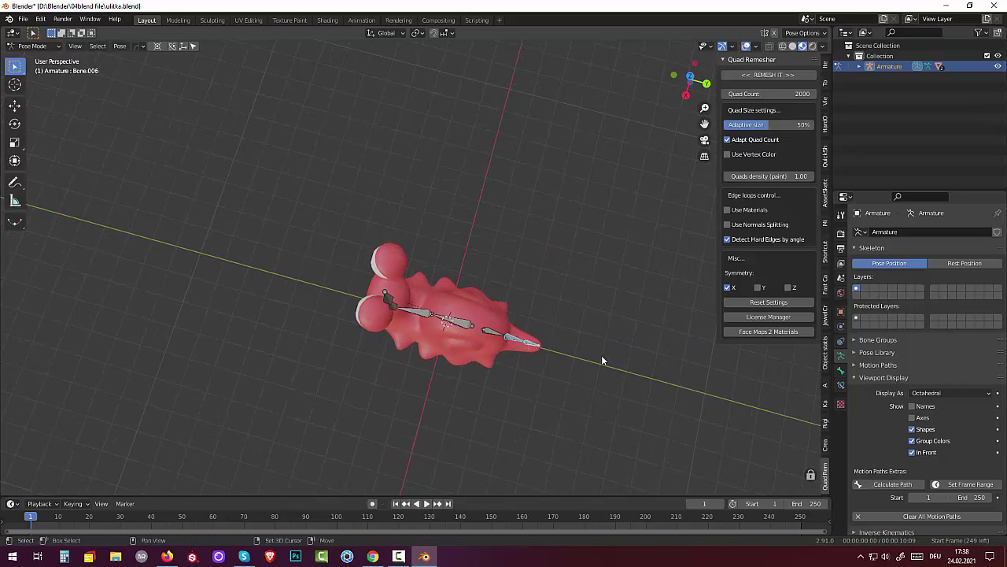
key(shift+ctrl+c)
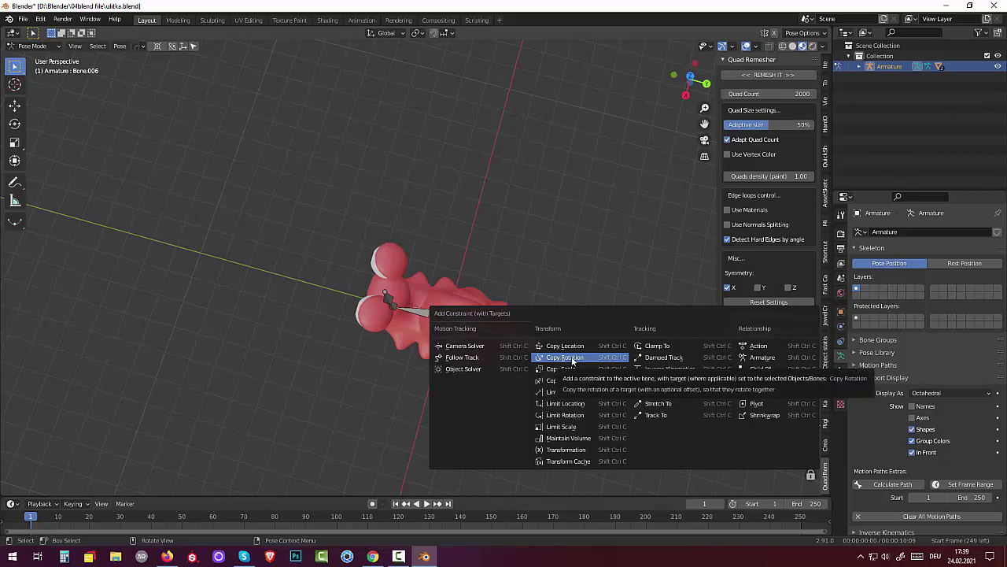
click(572, 359)
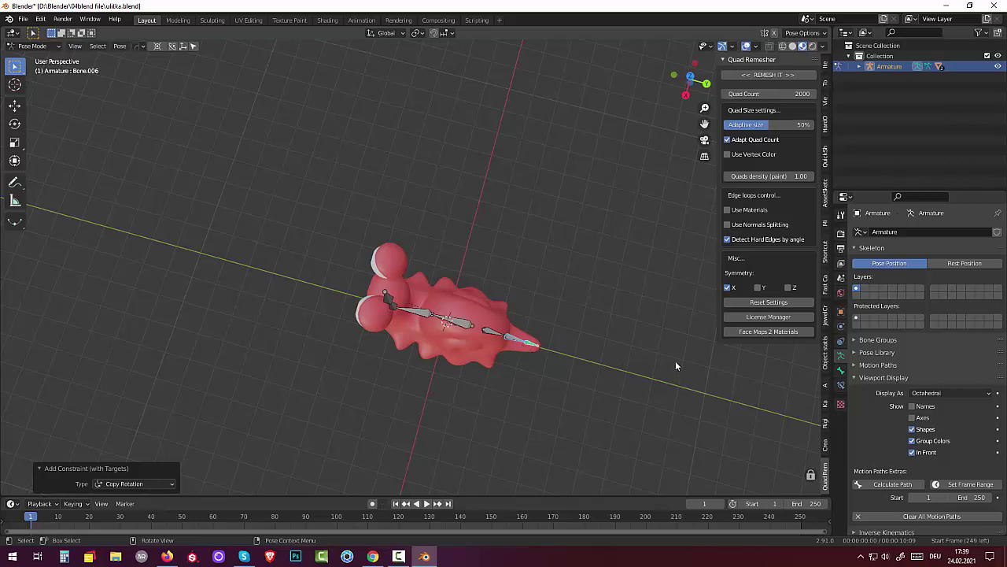
Set both Target and Owner of the tail-tip bone's Copy Rotation constraint to Local Space
click(843, 388)
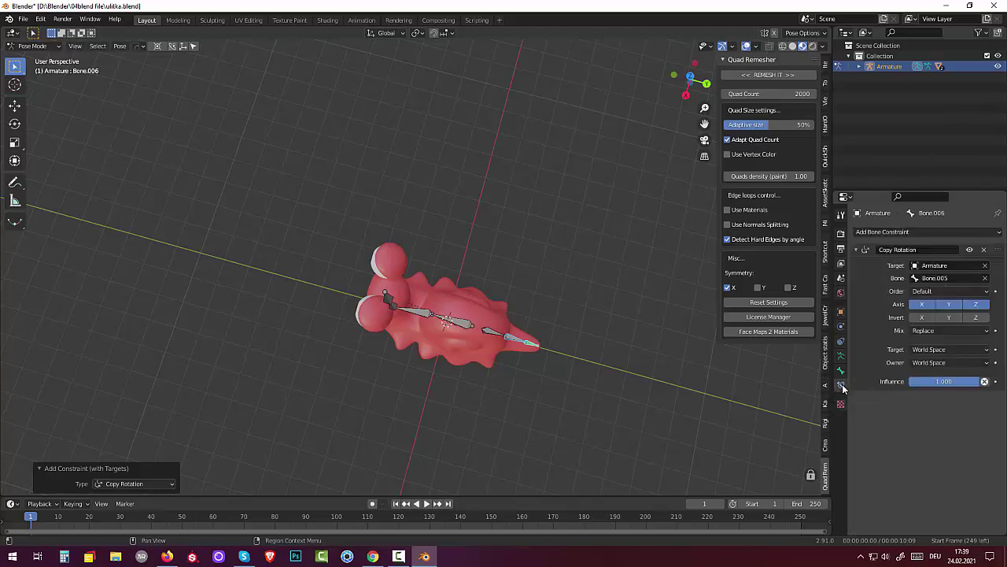
click(965, 349)
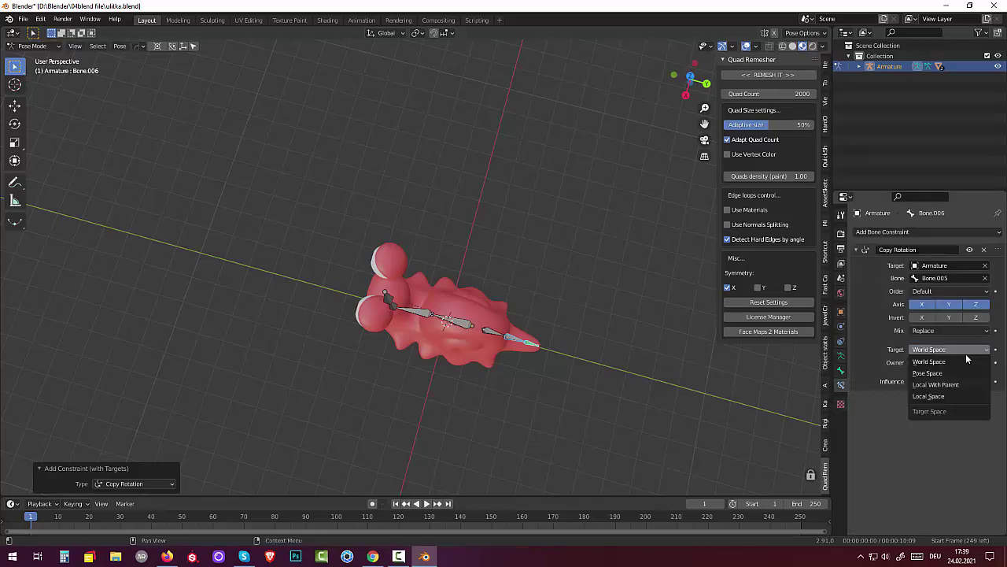
click(942, 397)
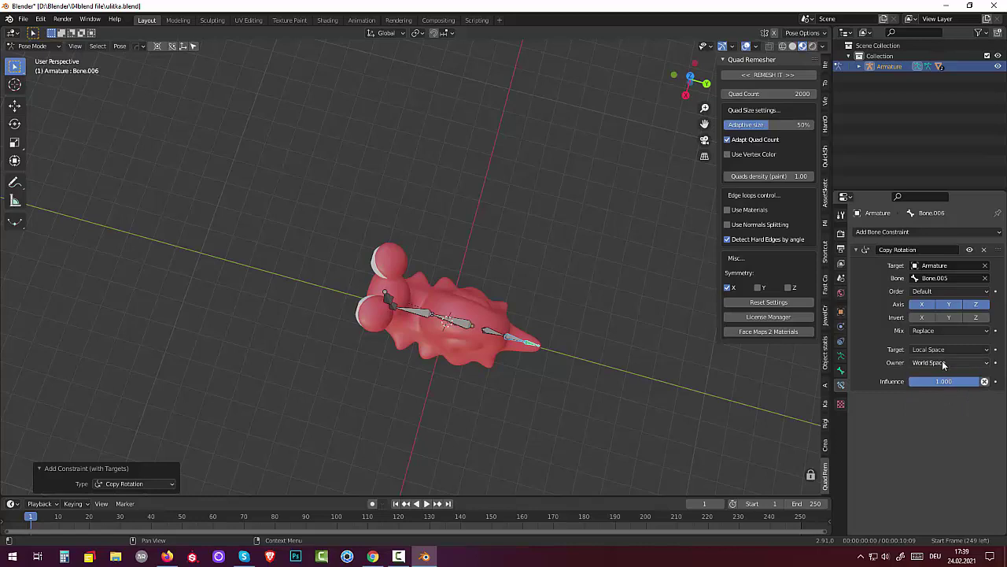
click(944, 363)
click(931, 409)
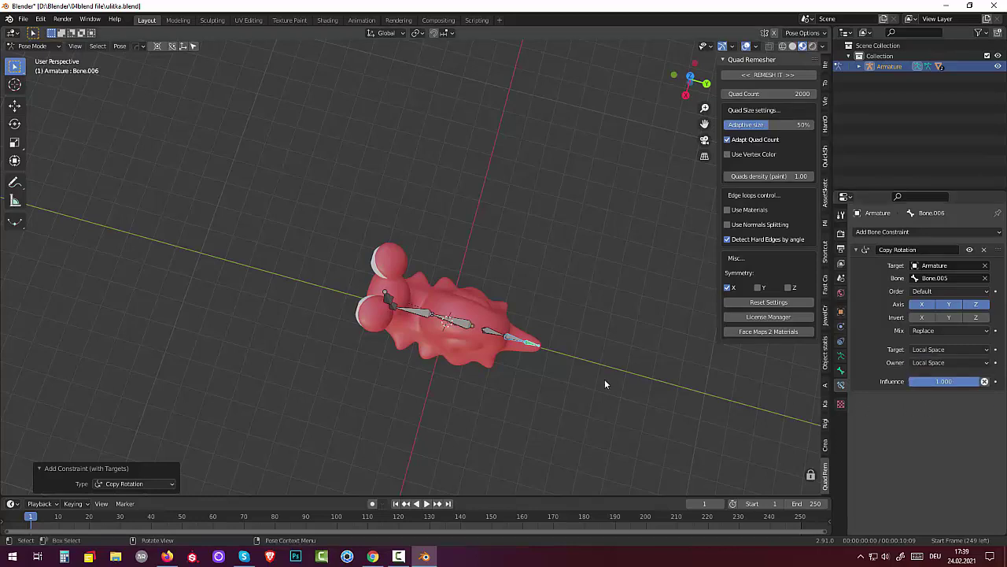
middle_drag(605, 384, 622, 290)
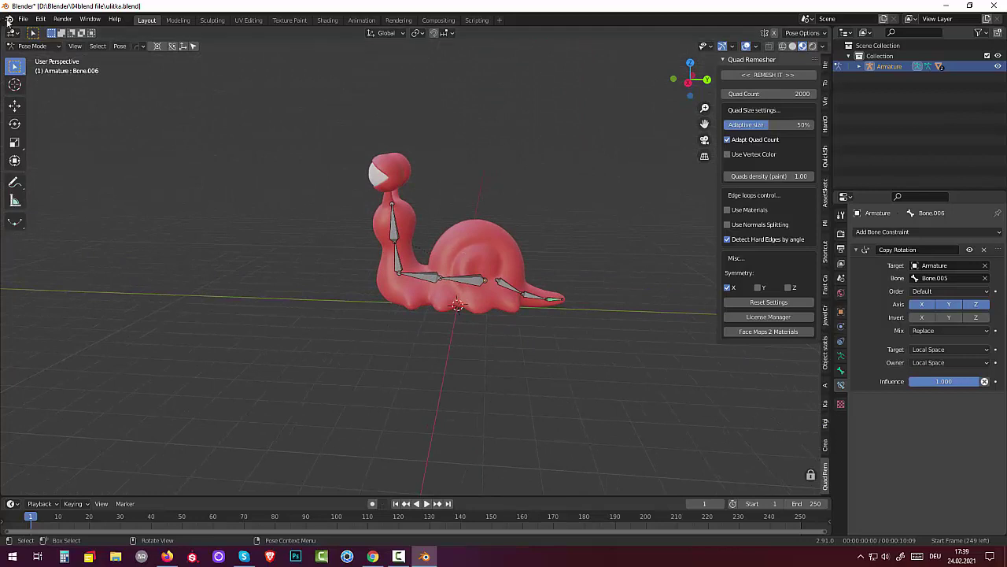
click(31, 46)
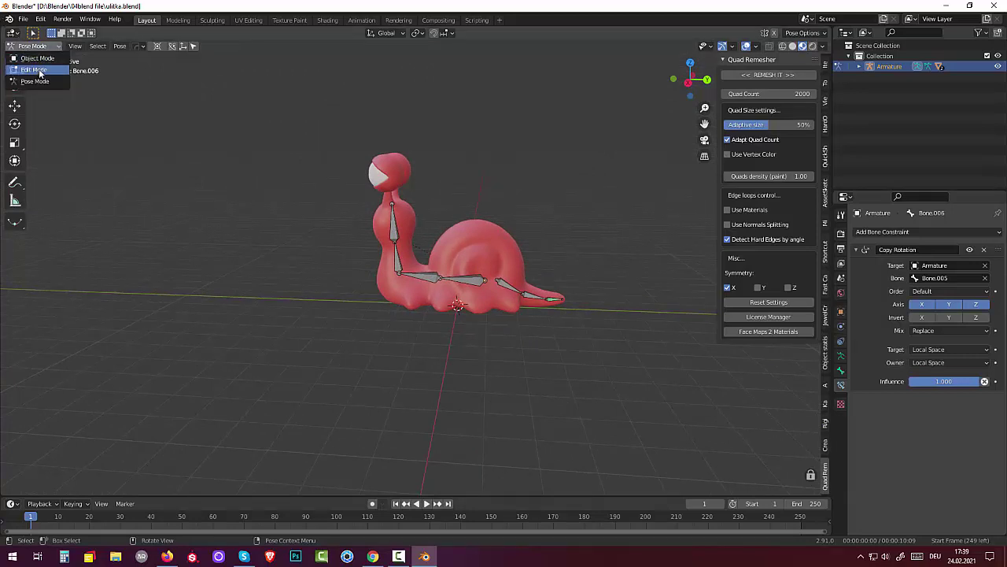
click(39, 82)
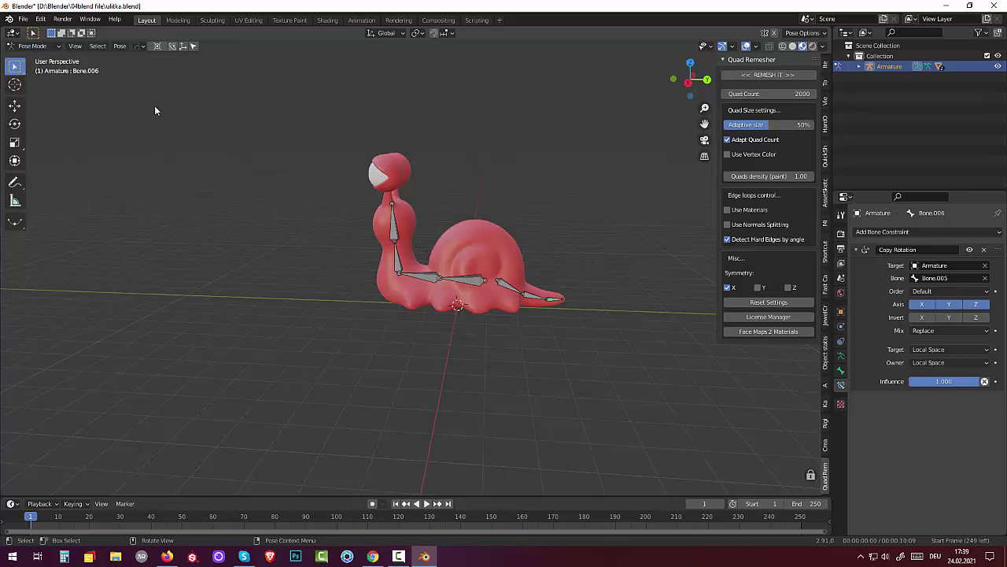
click(393, 238)
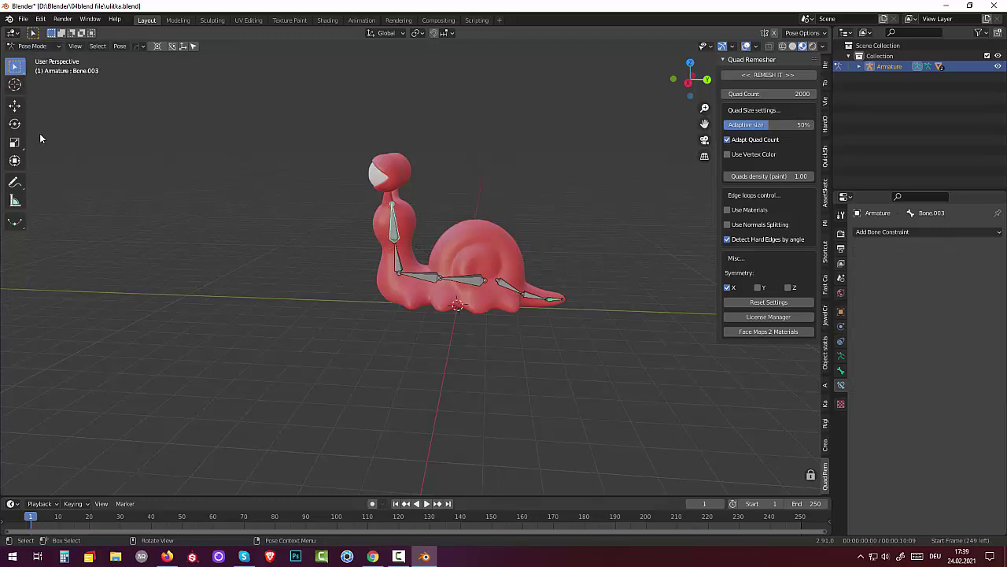
middle_drag(625, 289, 584, 370)
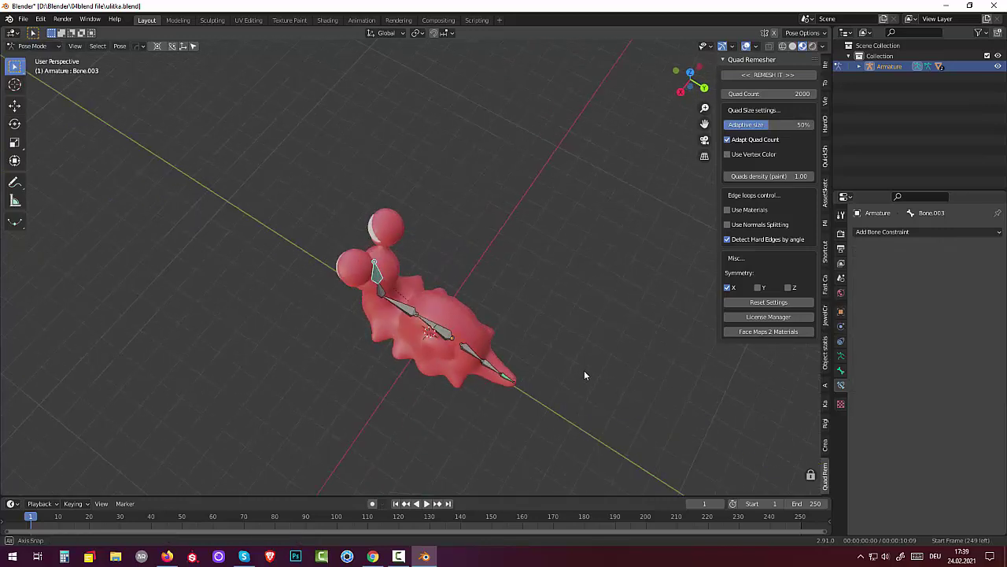
click(33, 45)
click(38, 58)
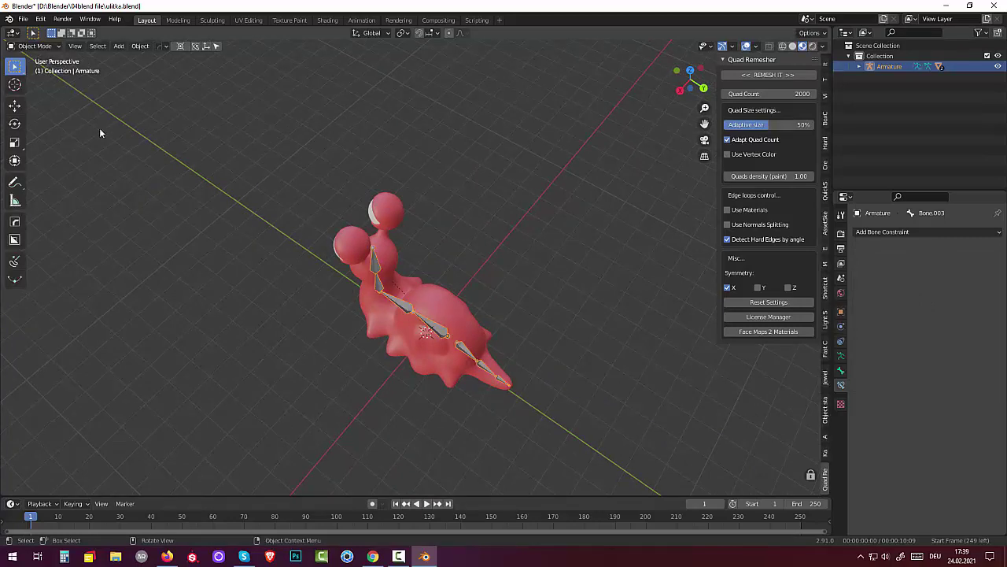
click(35, 46)
click(36, 83)
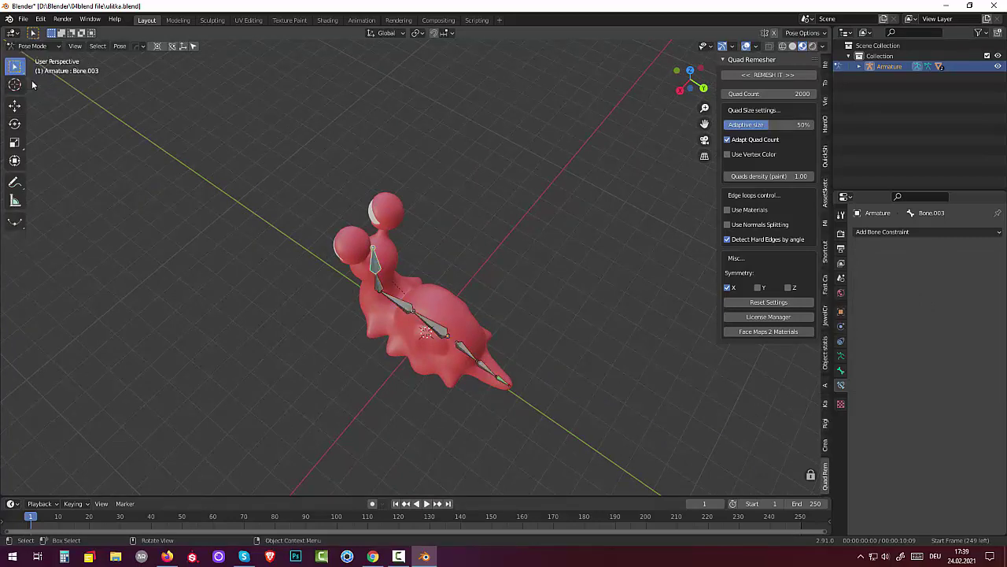
Rotate the middle tail bone by about -4.66°, then rotate it slightly again from a side angle to test the tail
click(490, 370)
middle_drag(496, 376, 534, 389)
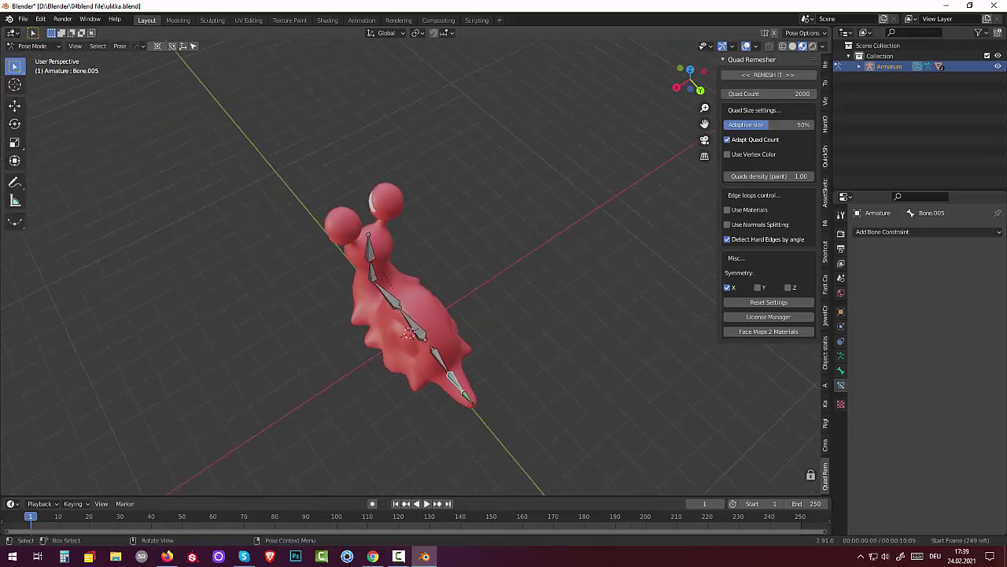
key(r)
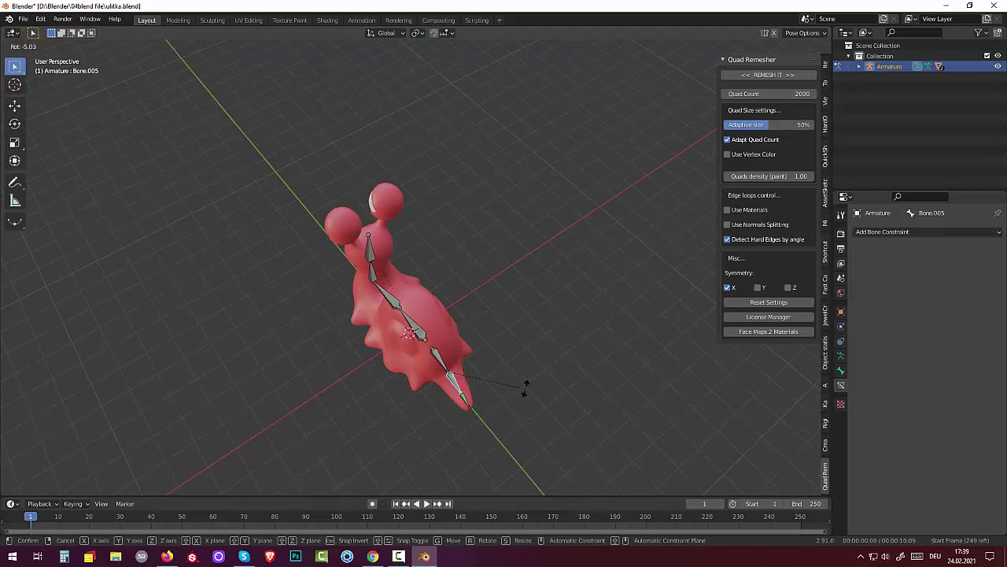
click(526, 386)
middle_drag(526, 386, 585, 322)
key(r)
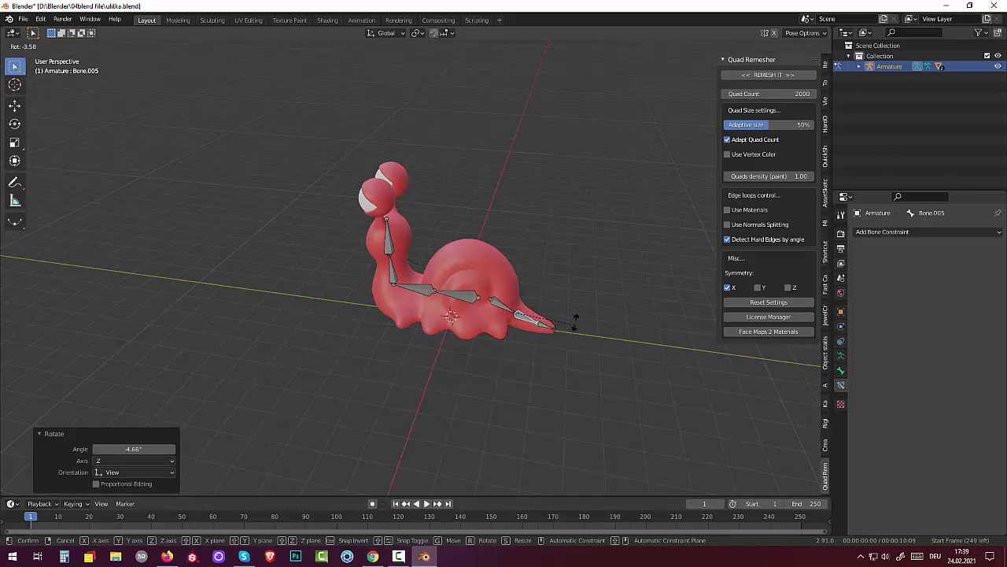
click(577, 326)
mouse_move(474, 373)
middle_down()
mouse_move(517, 401)
mouse_move(569, 400)
mouse_move(592, 370)
mouse_move(652, 363)
mouse_move(480, 371)
middle_up()
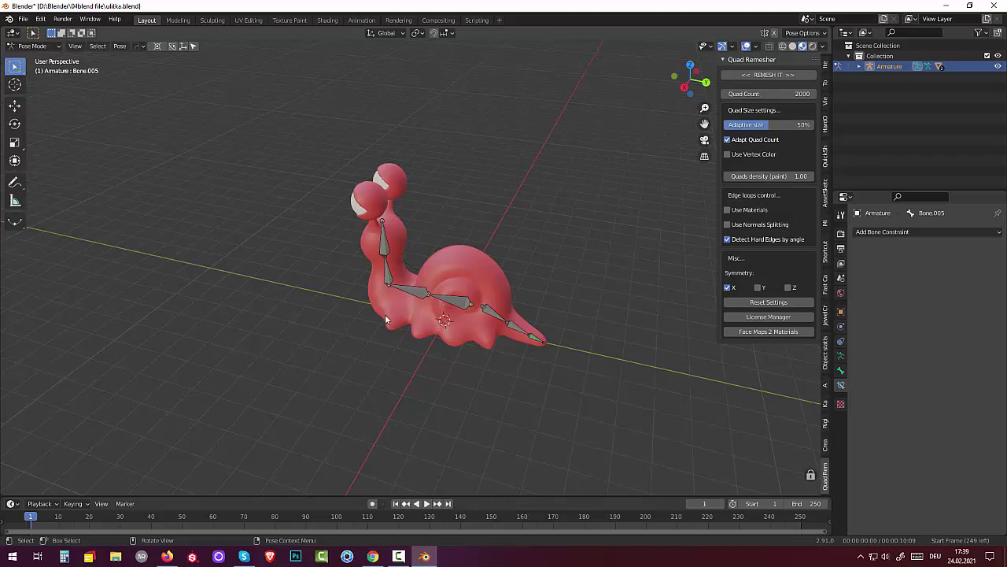
Rotate the lower neck bone slightly back toward the shell
middle_drag(403, 273, 432, 253)
click(393, 272)
key(r)
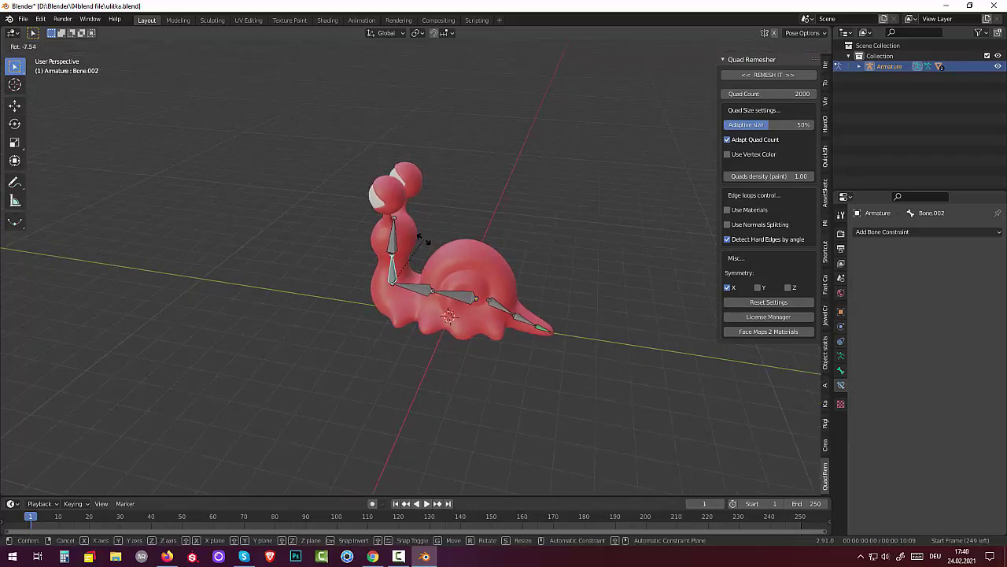
click(418, 240)
Rotate the front body bone at the base of the neck by about -27.9° to lift the front, then fine-tune it by about 0.4°
click(408, 289)
key(r)
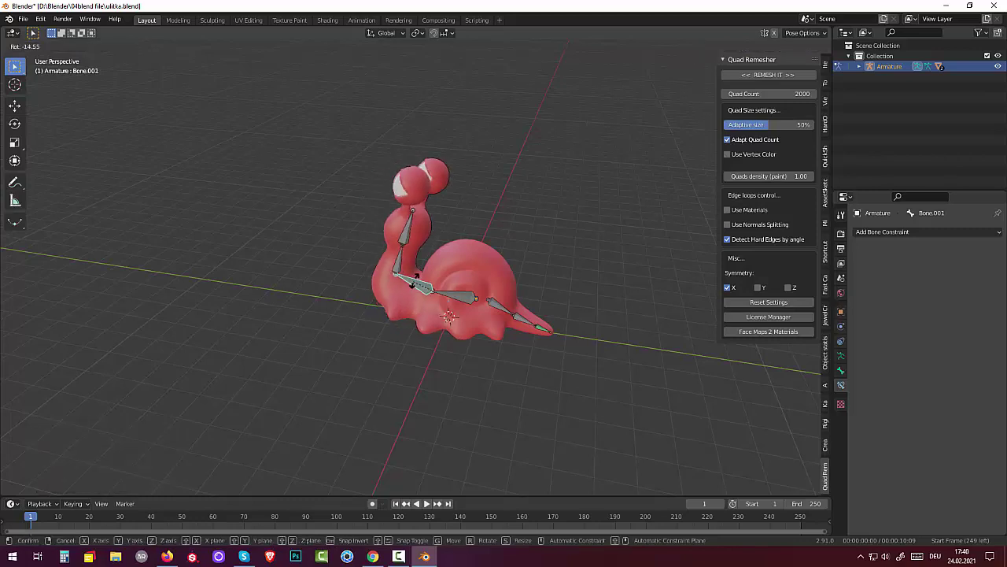
click(417, 277)
middle_drag(417, 277, 577, 240)
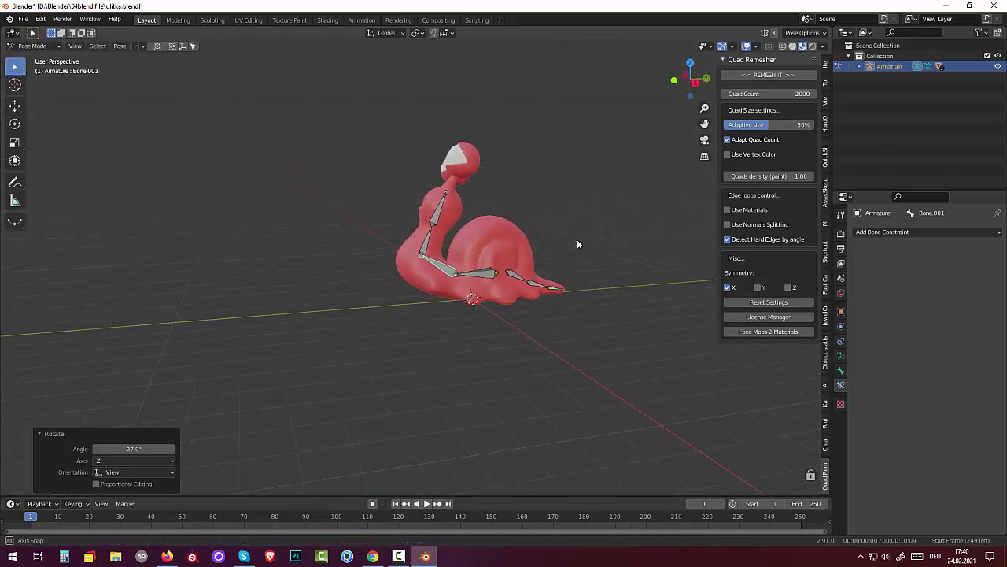
key(r)
click(439, 212)
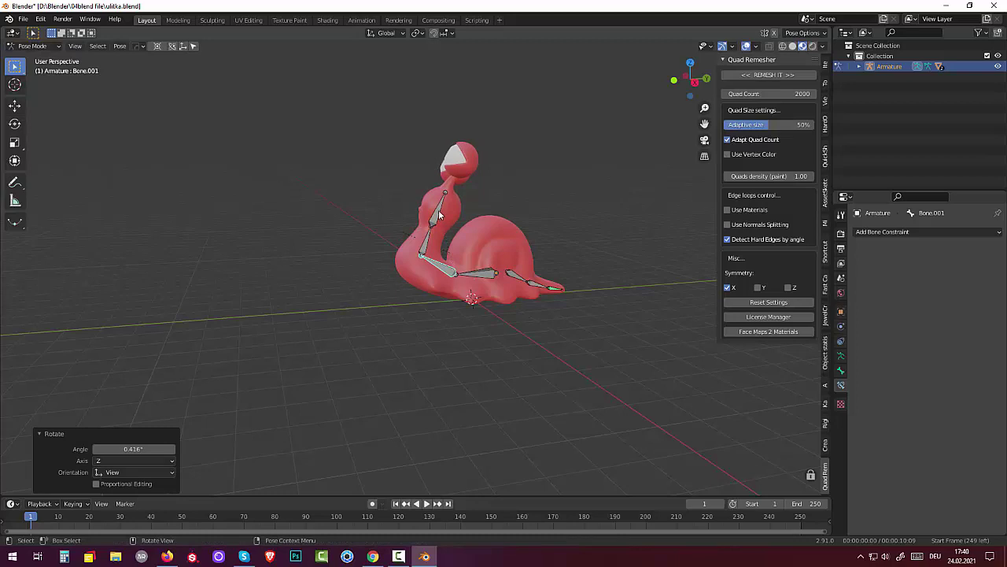
Swing the upper neck bone forward, away from the shell, so the head leans ahead
click(439, 213)
key(g)
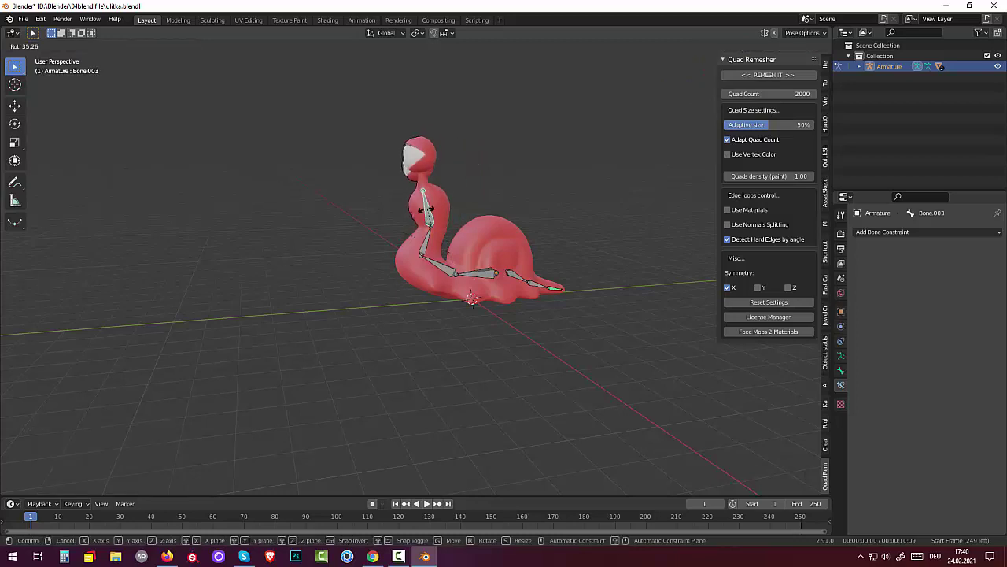
click(403, 214)
Test a sideways tilt of the upper neck bone as seen from the front and undo the rotation
middle_drag(499, 224, 552, 266)
middle_drag(488, 264, 445, 238)
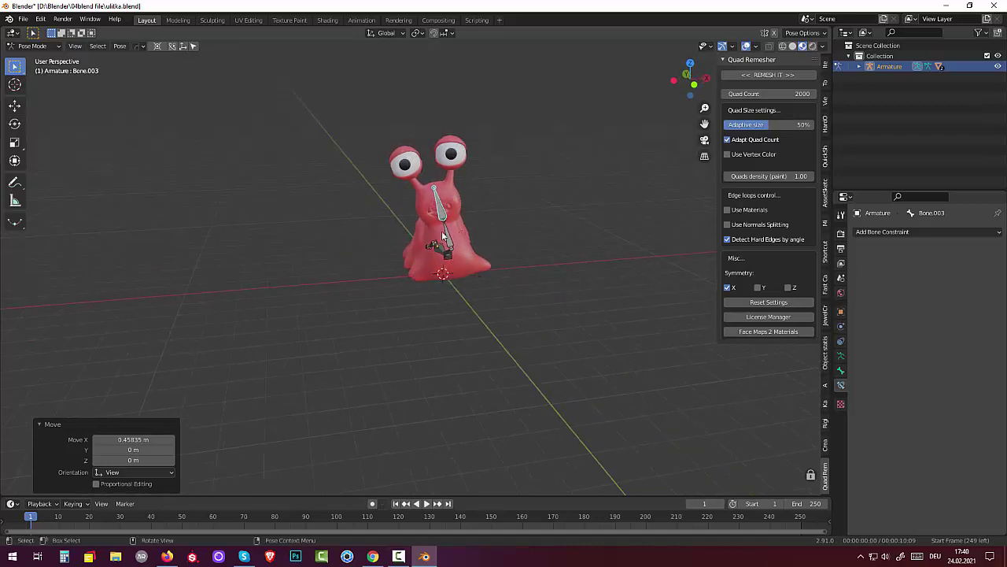
key(r)
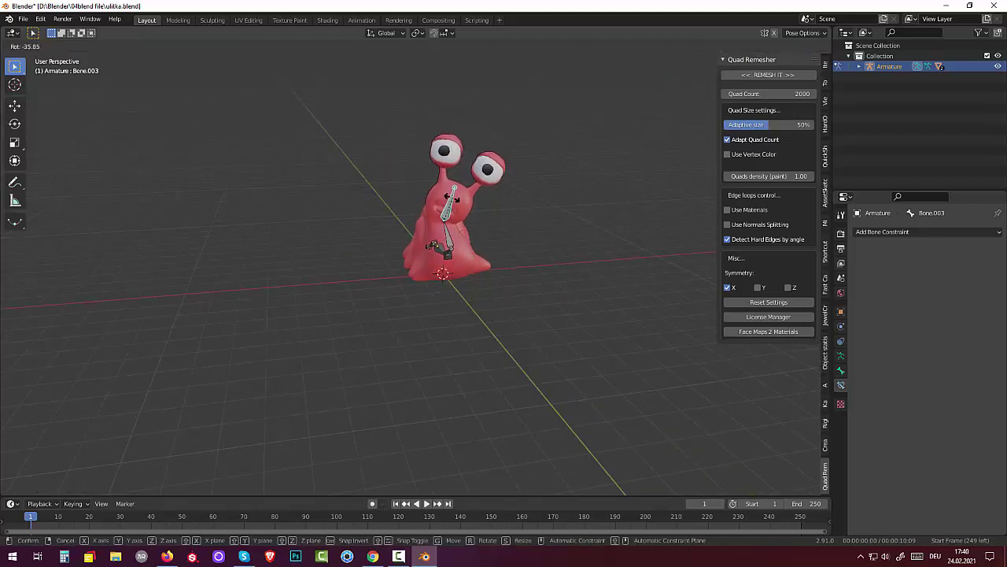
click(529, 266)
key(ctrl+z)
Clear the rotation of all bones so the whole armature goes back to its rest pose
middle_drag(525, 307, 372, 316)
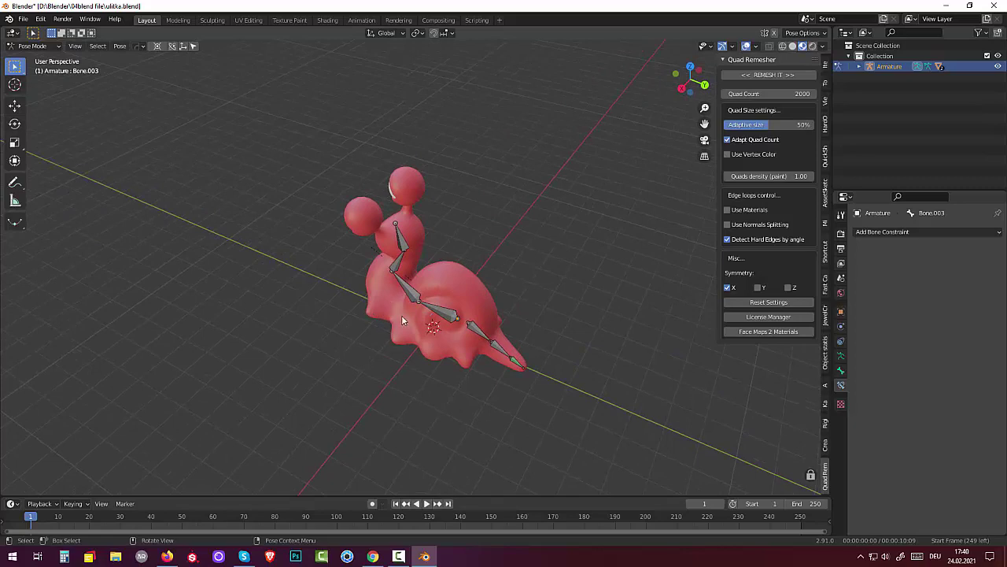
mouse_move(393, 327)
middle_down()
mouse_move(449, 326)
mouse_move(388, 334)
middle_up()
click(36, 45)
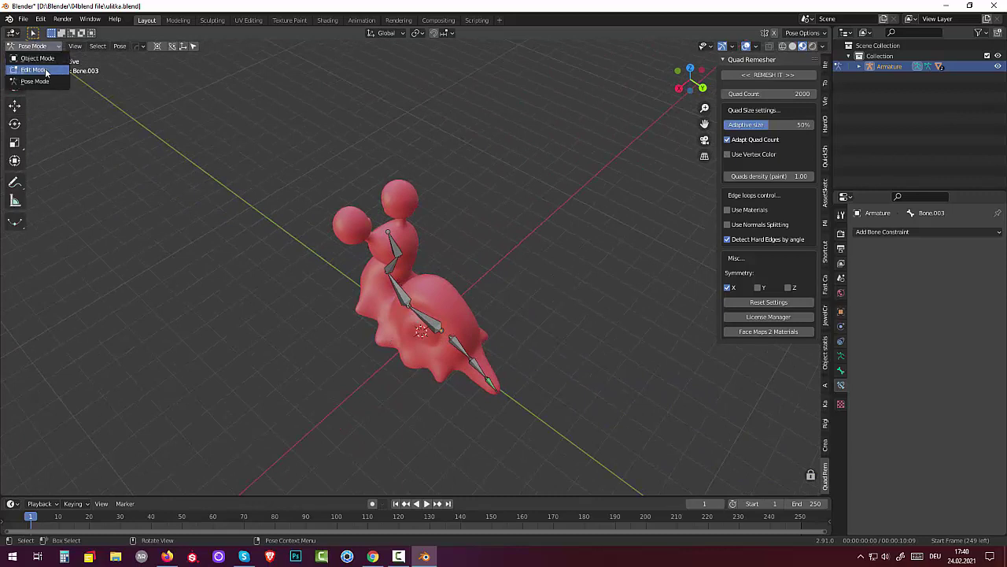
middle_drag(343, 195, 499, 156)
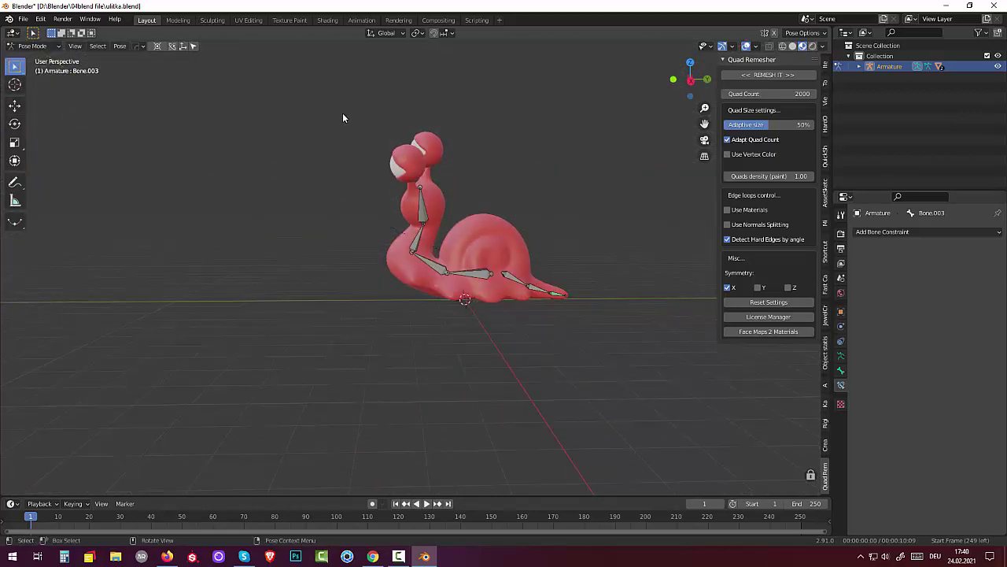
drag(342, 113, 677, 370)
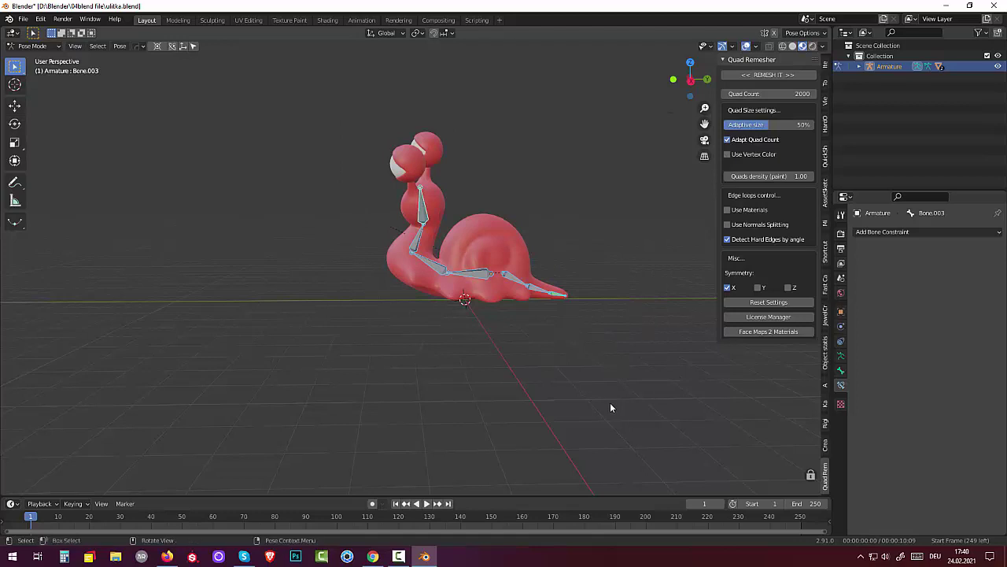
key(alt)
key(alt+a)
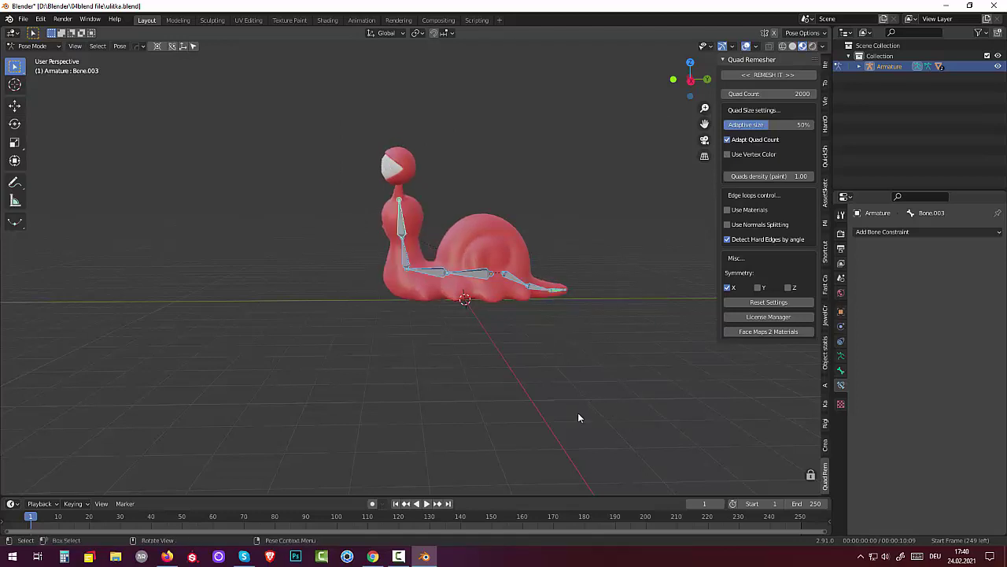
Switch the armature to Edit Mode and add a new single bone at the 3D cursor
middle_drag(513, 421, 441, 472)
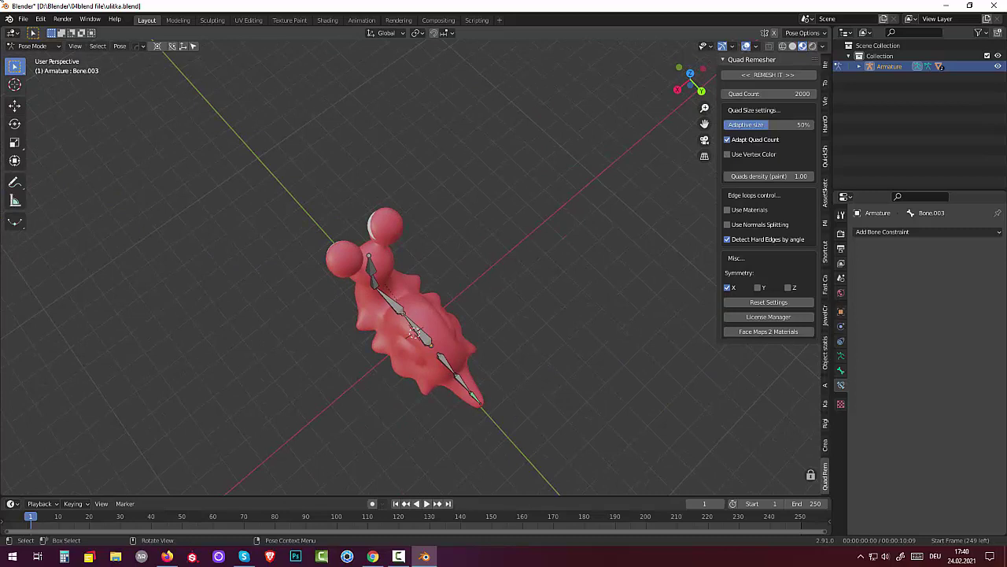
click(31, 46)
click(35, 70)
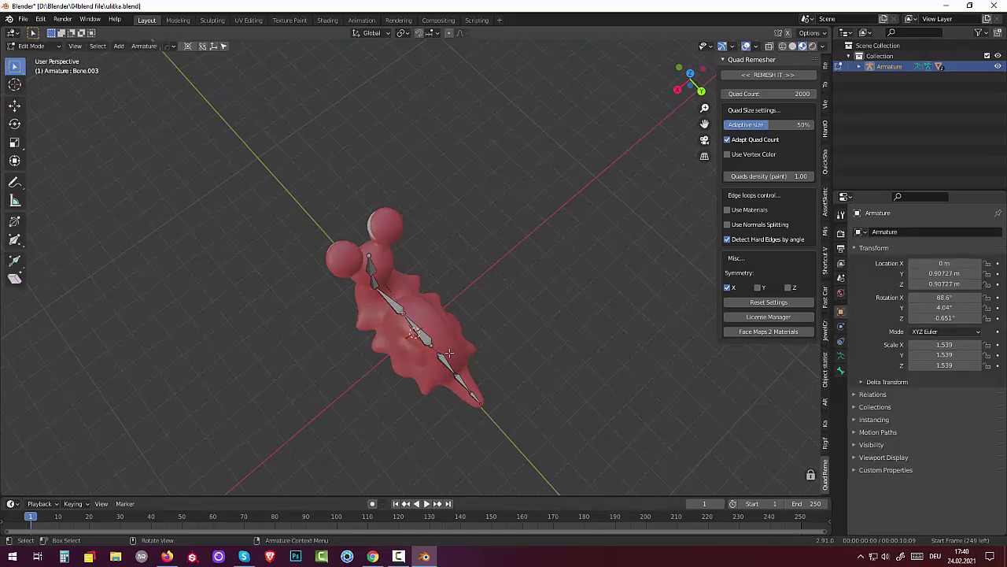
scroll(448, 354, up, 2)
middle_drag(448, 354, 401, 333)
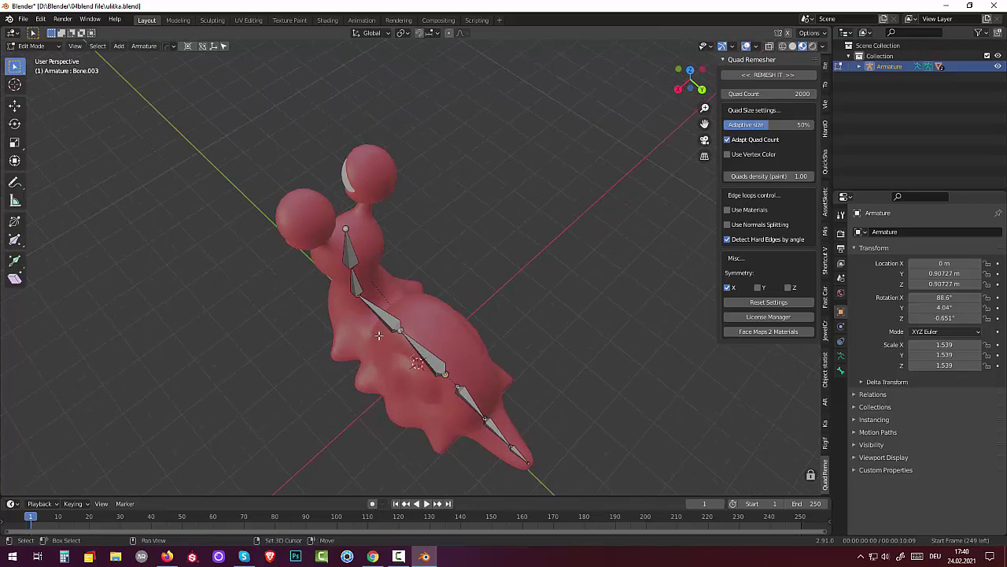
key(shift+a)
middle_drag(495, 357, 464, 292)
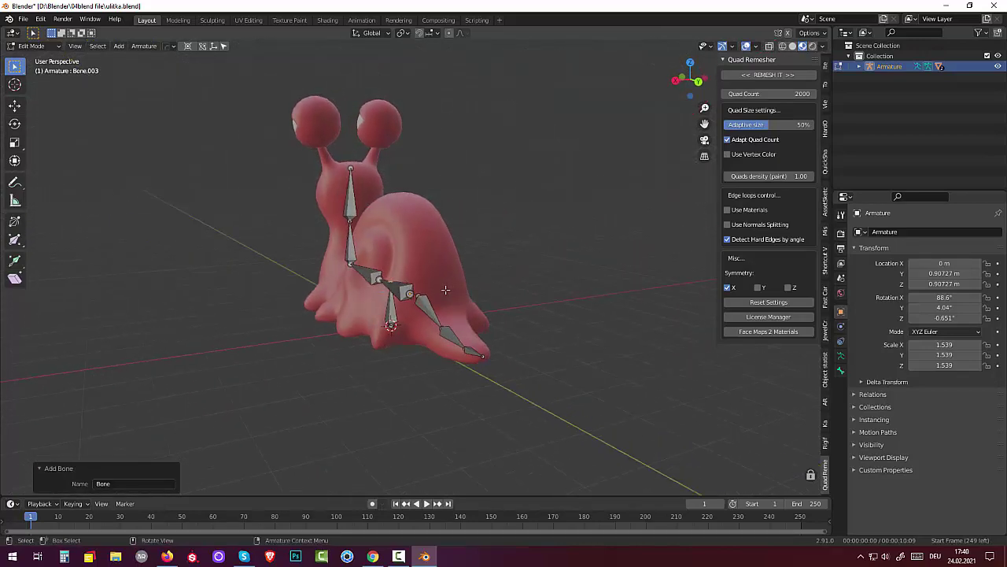
Rotate the new bone by about 89.4° and 18.5° so it points out sideways, then move its tip inward to shorten it
key(r)
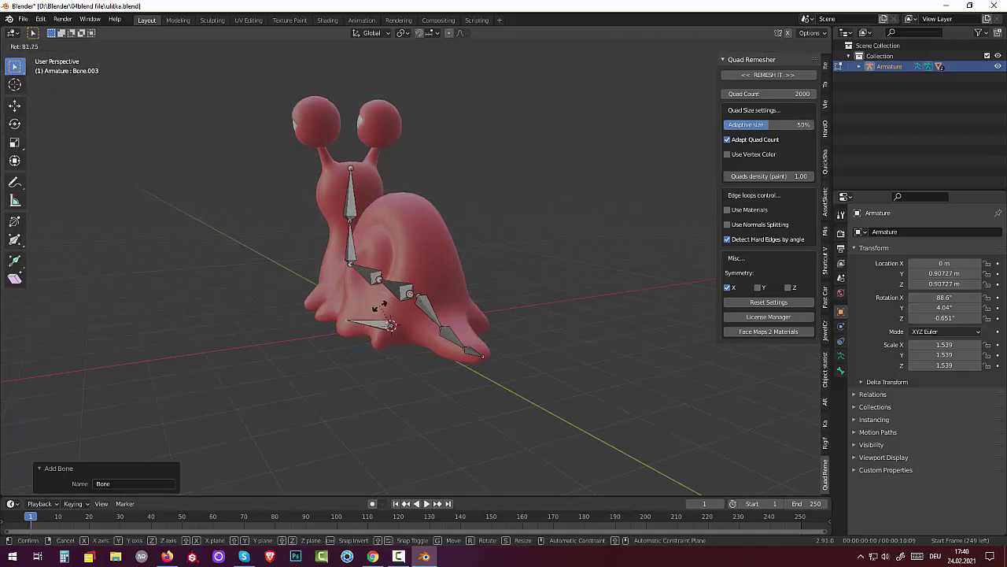
click(385, 308)
middle_drag(384, 309, 498, 377)
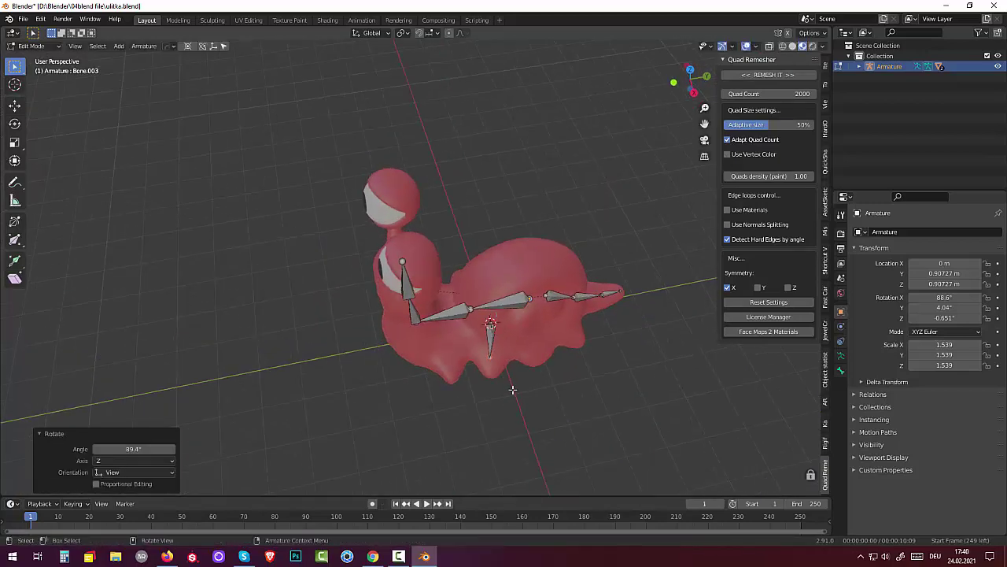
key(r)
click(531, 385)
key(g)
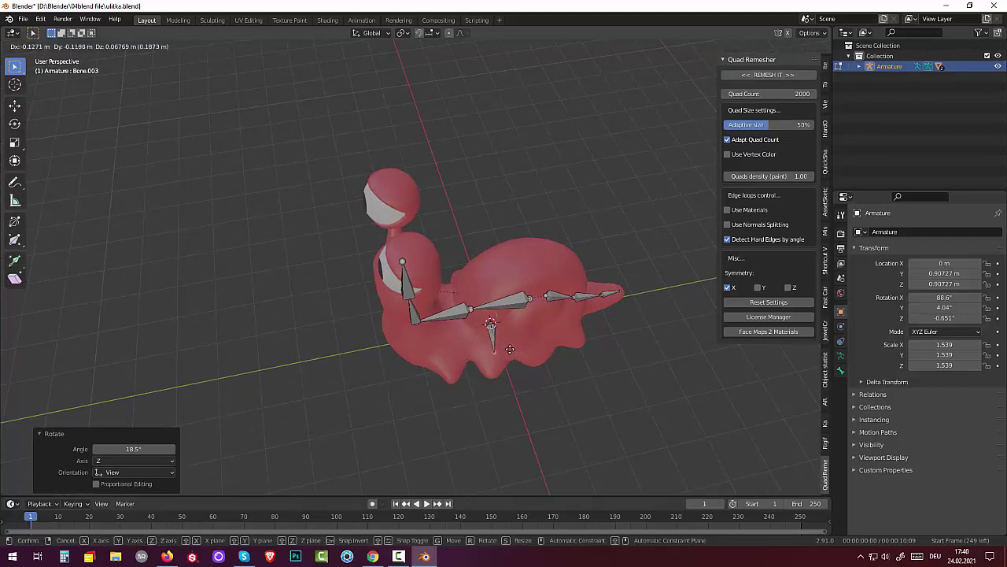
click(506, 350)
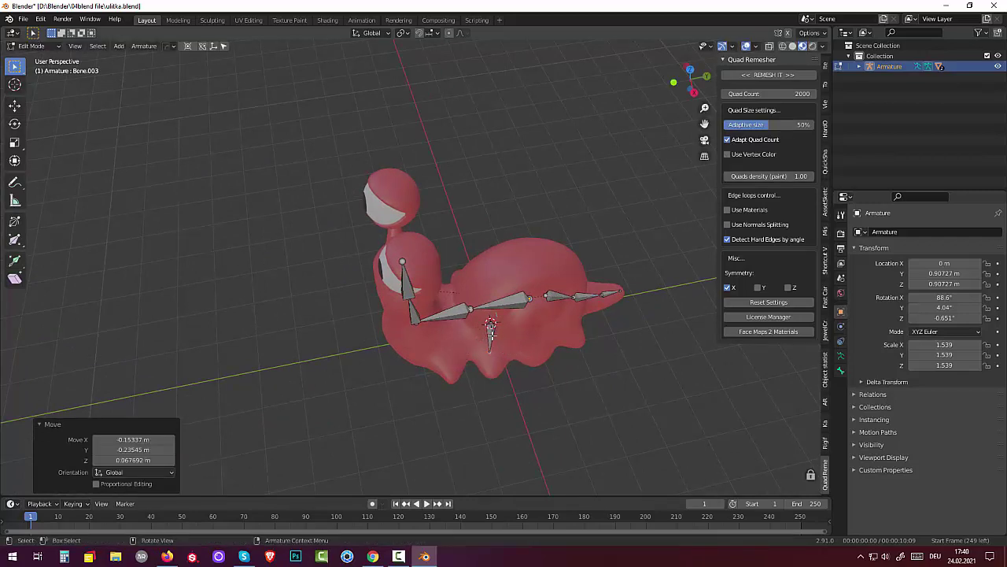
Move the new bone about -0.97 m along Y toward the front side lobe and extrude a second bone from its tip to the lobe's end
click(491, 331)
key(g)
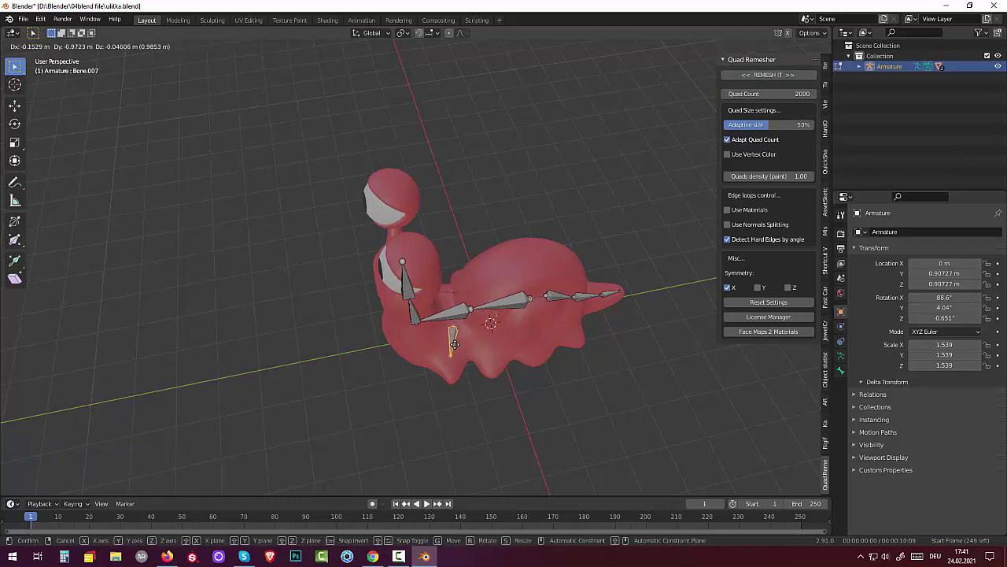
click(454, 359)
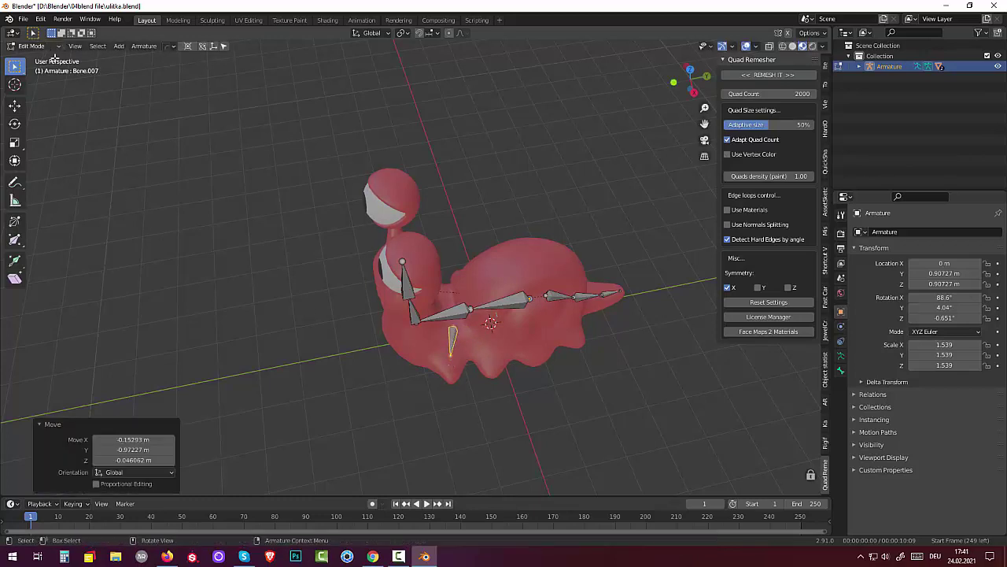
click(452, 363)
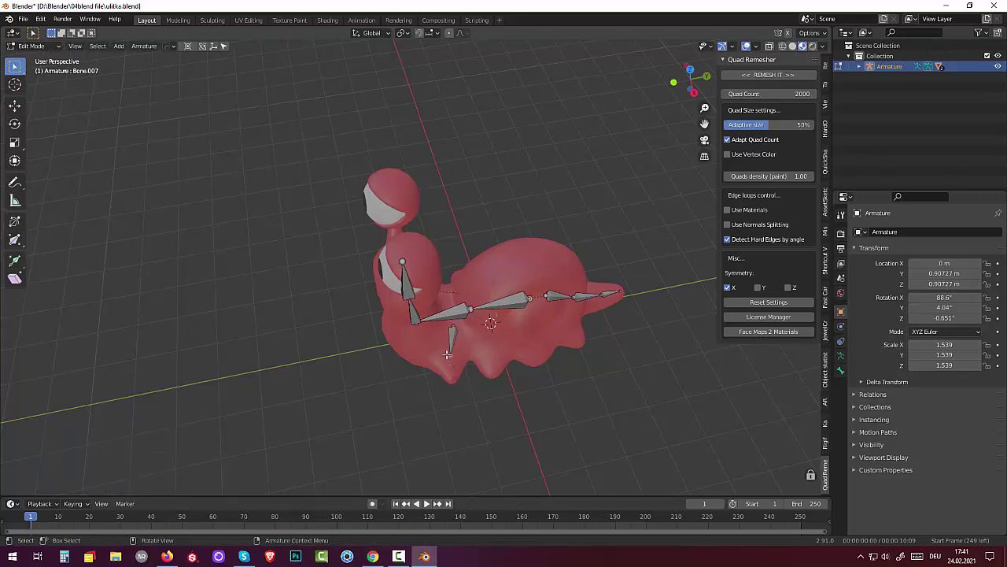
key(e)
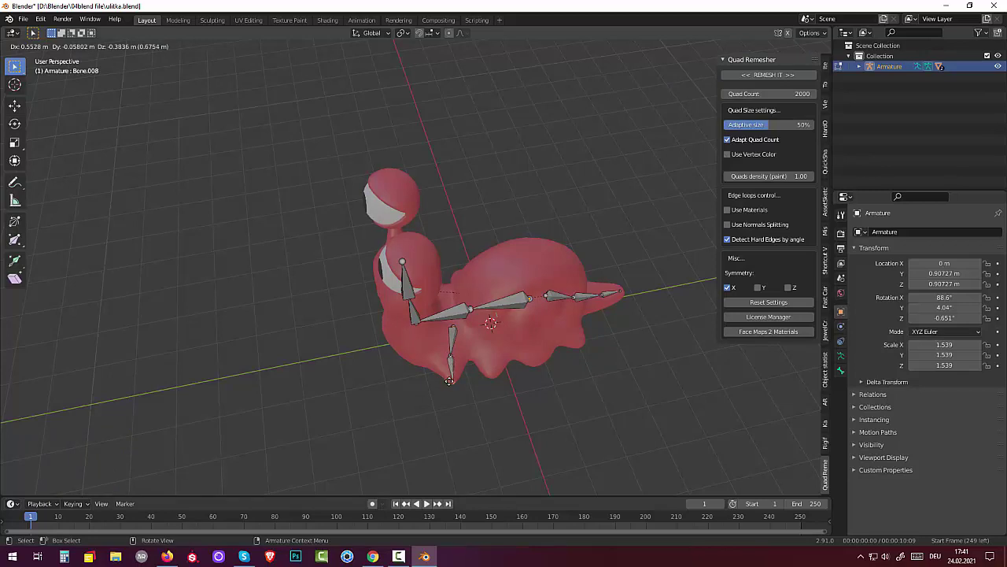
click(448, 381)
In the front view, move both side bones about 0.41 m along X and 0.52 m along Z into the snail's skirt
middle_drag(495, 370, 581, 315)
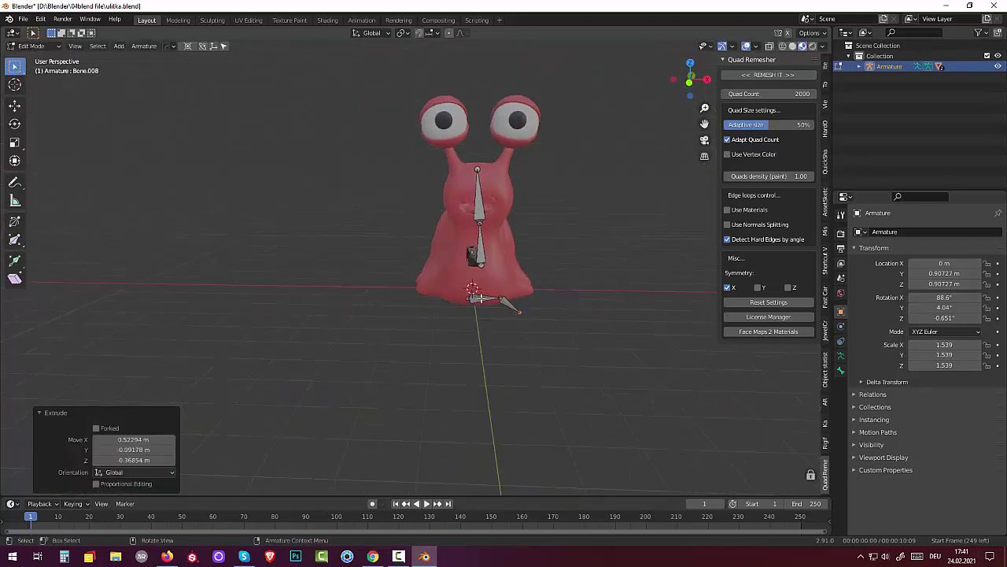
click(481, 299)
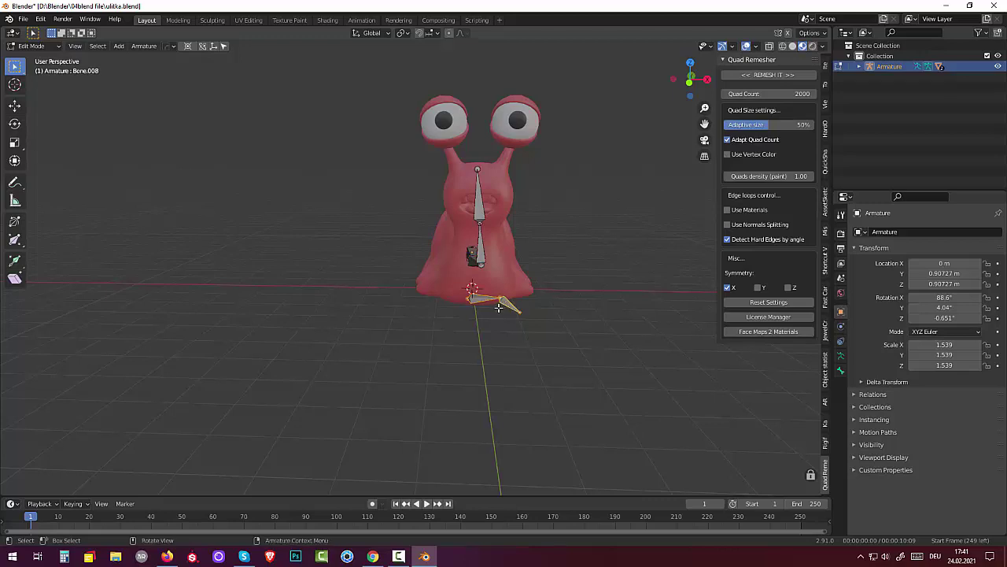
key(KP_1)
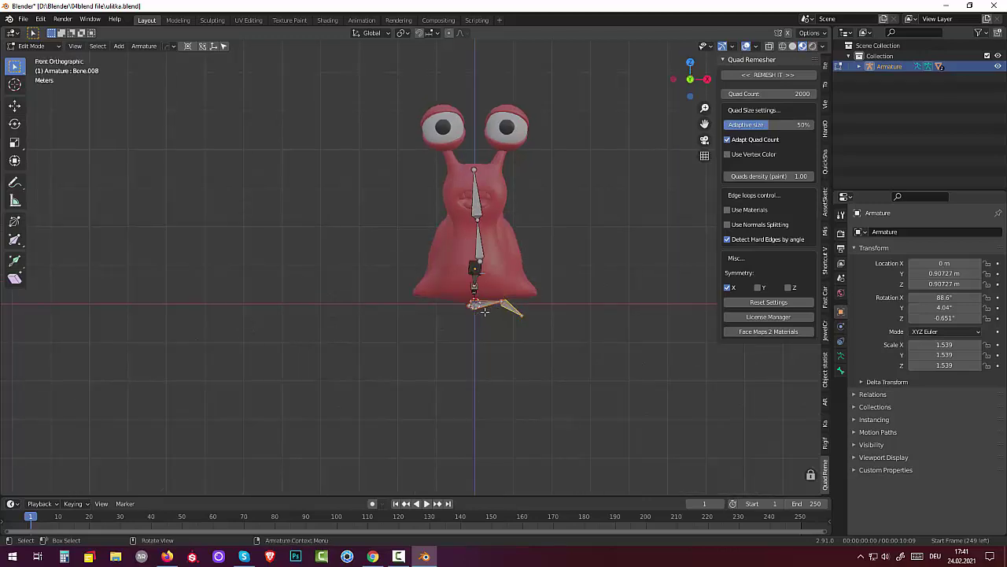
key(g)
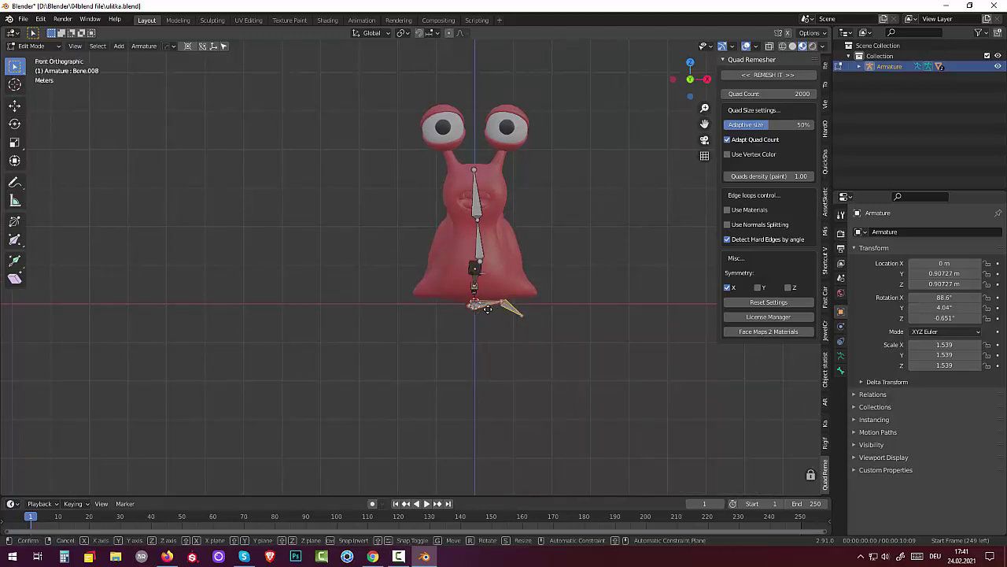
click(500, 292)
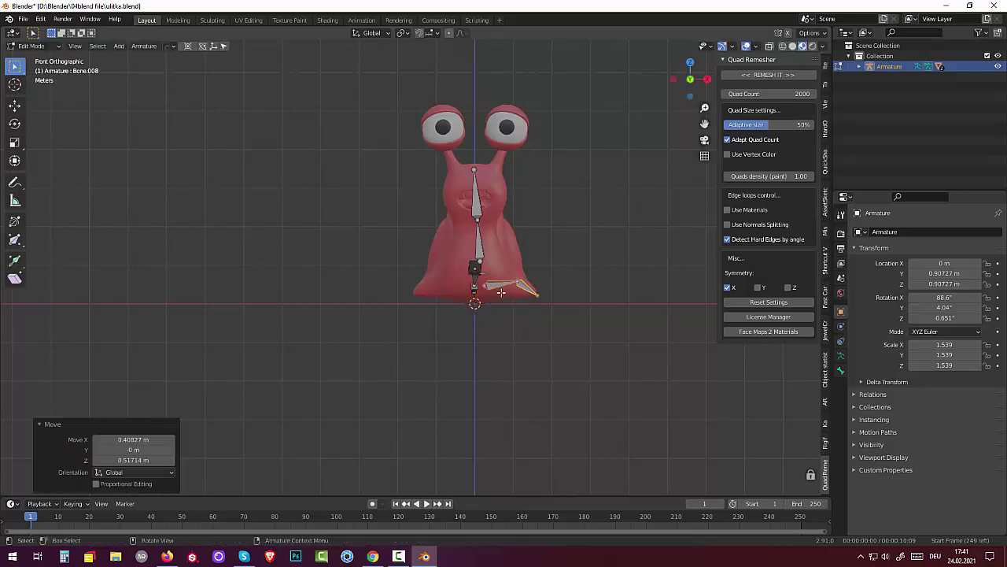
Adjust the joint and outer tip of the side bone chain so both bones lie inside the lobe
middle_drag(590, 326, 385, 358)
key(ctrl+z)
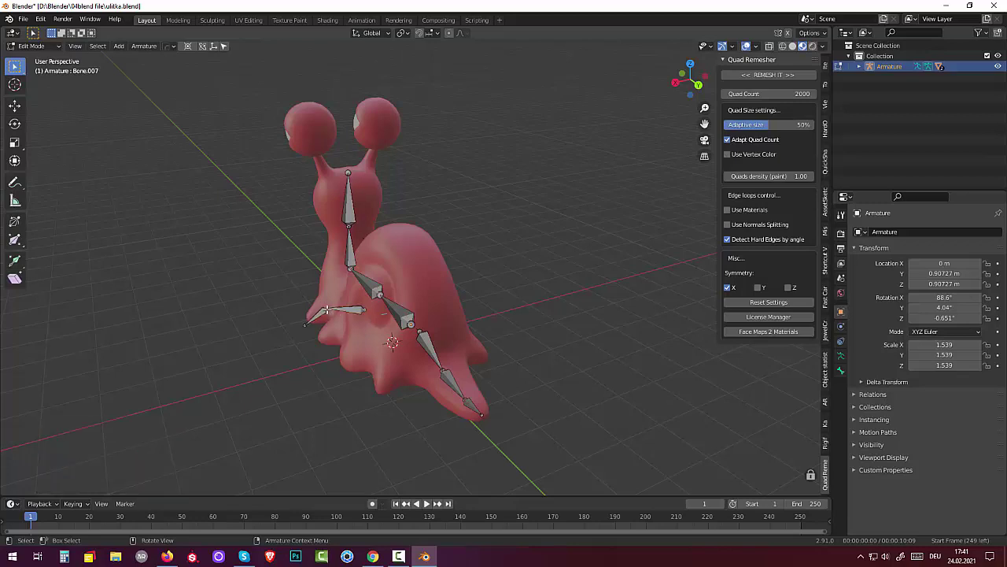
mouse_move(327, 310)
mouse_down()
mouse_move(335, 308)
mouse_move(309, 321)
mouse_move(329, 322)
mouse_up()
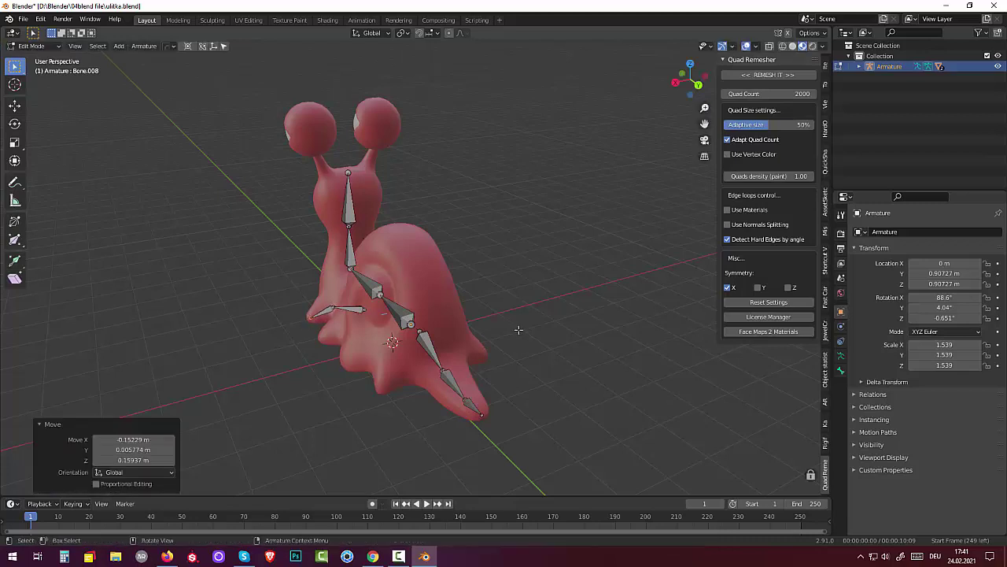
Rename the inner side bone as Bone.007.L
middle_drag(520, 331, 684, 322)
click(501, 287)
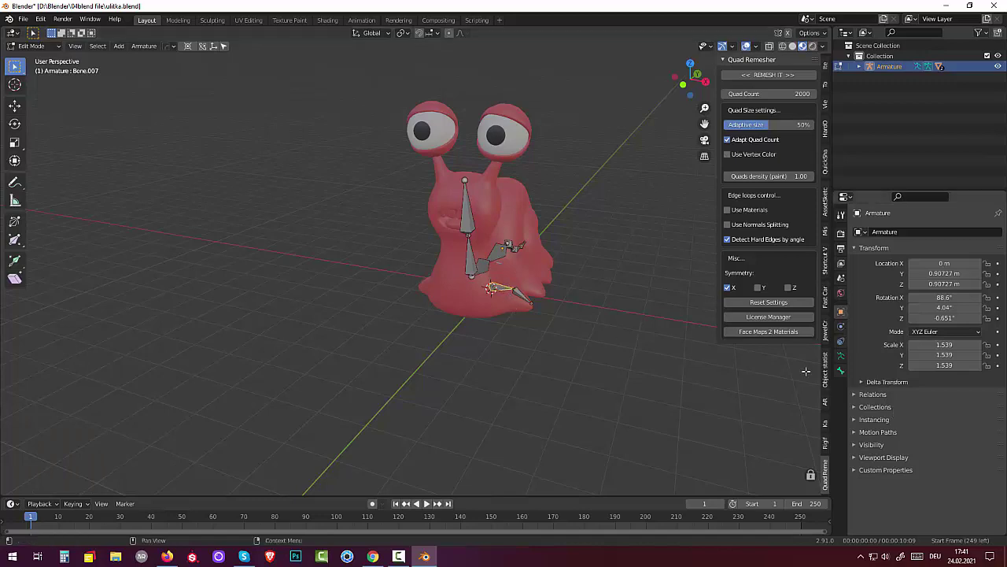
click(841, 370)
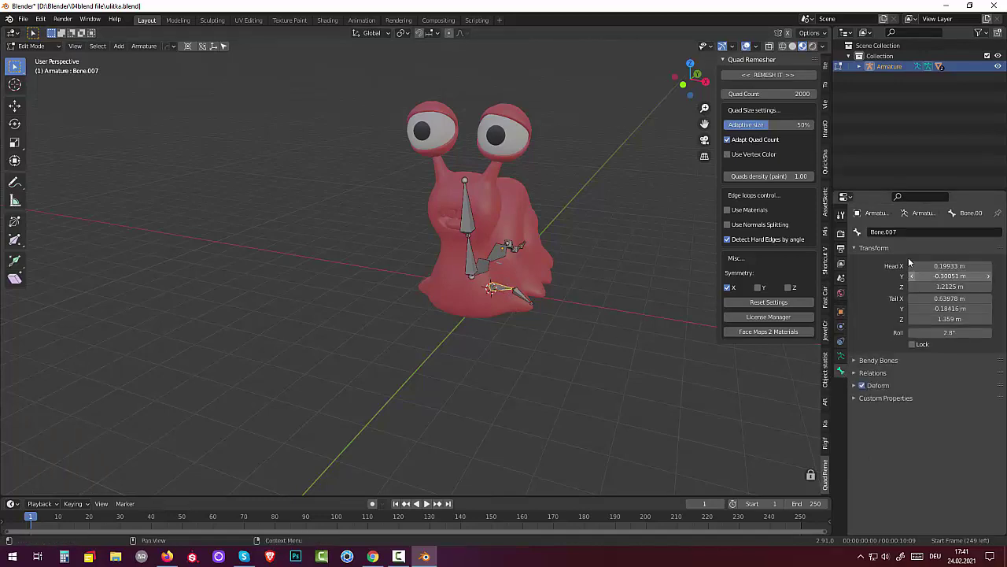
click(902, 232)
click(902, 232)
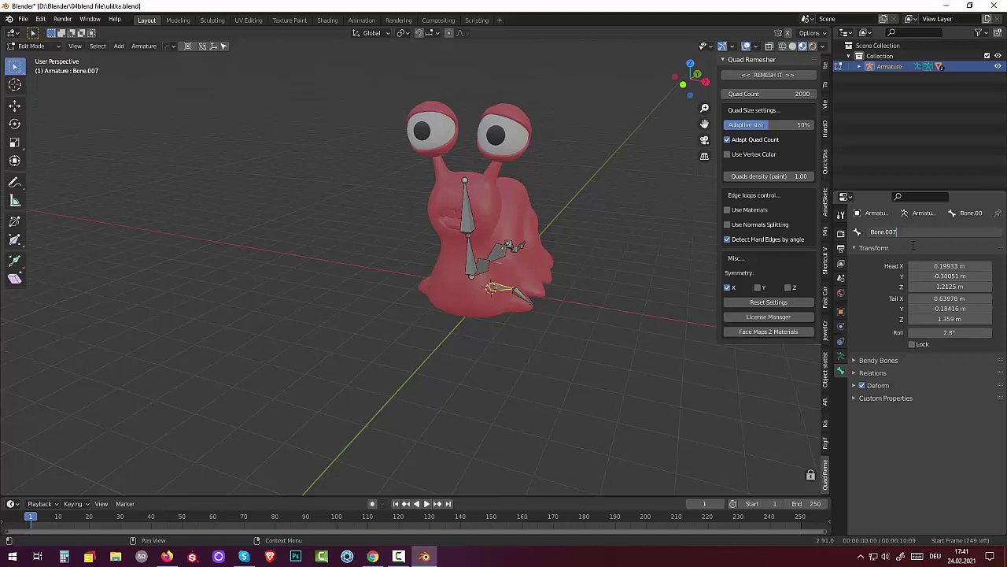
text(.L)
key(Return)
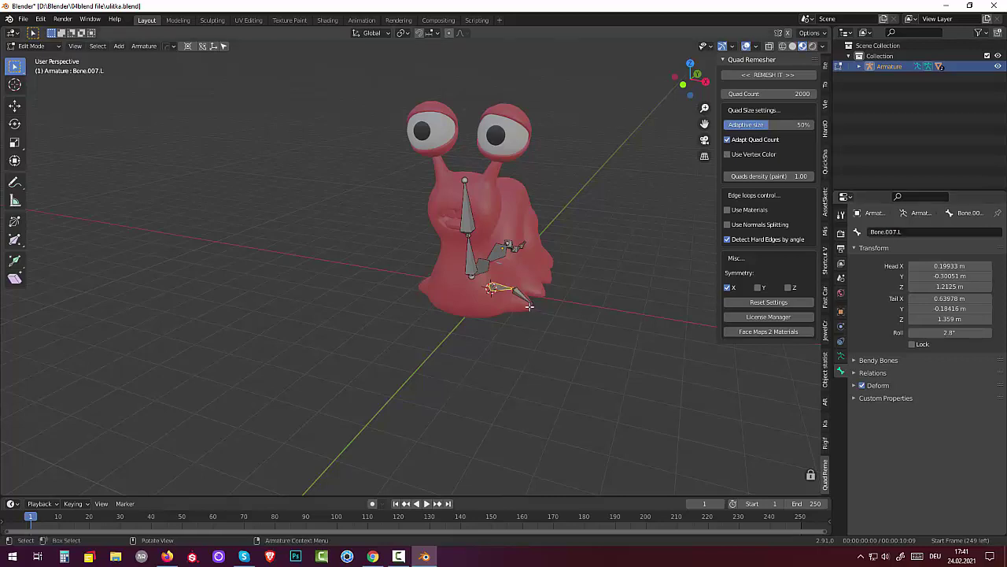
Rename the outer side bone as Bone.008.L
click(517, 293)
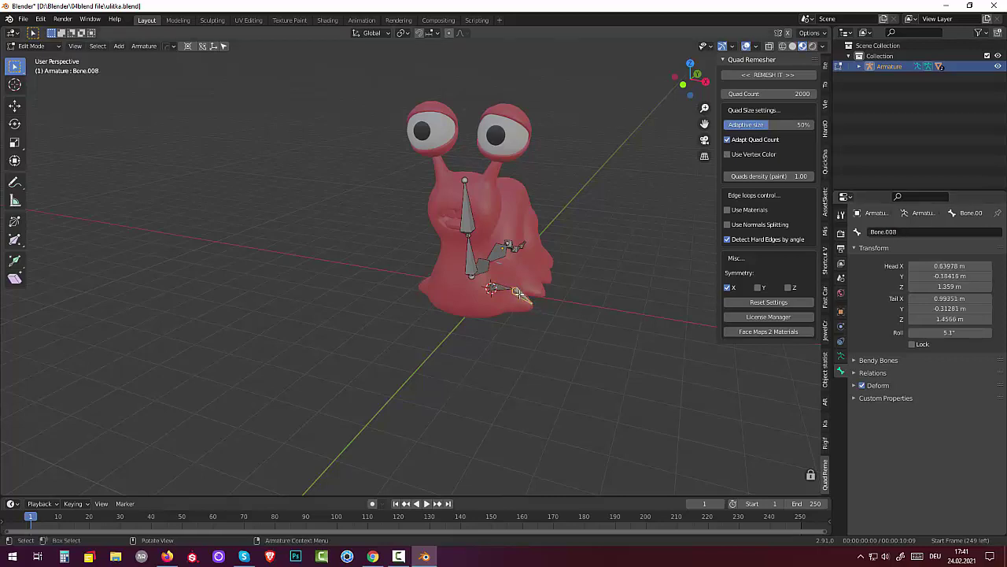
click(903, 231)
click(913, 232)
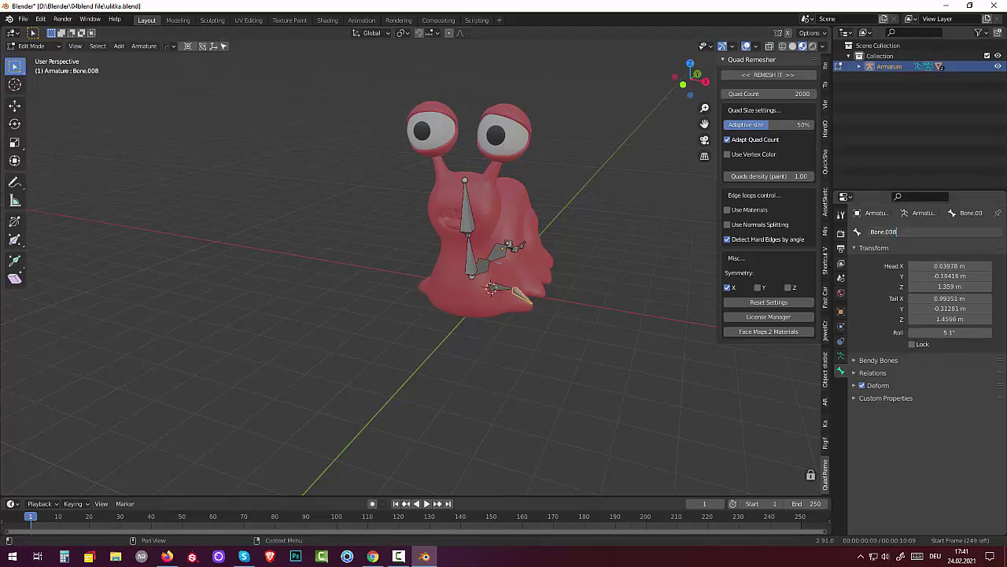
text(.L)
key(Return)
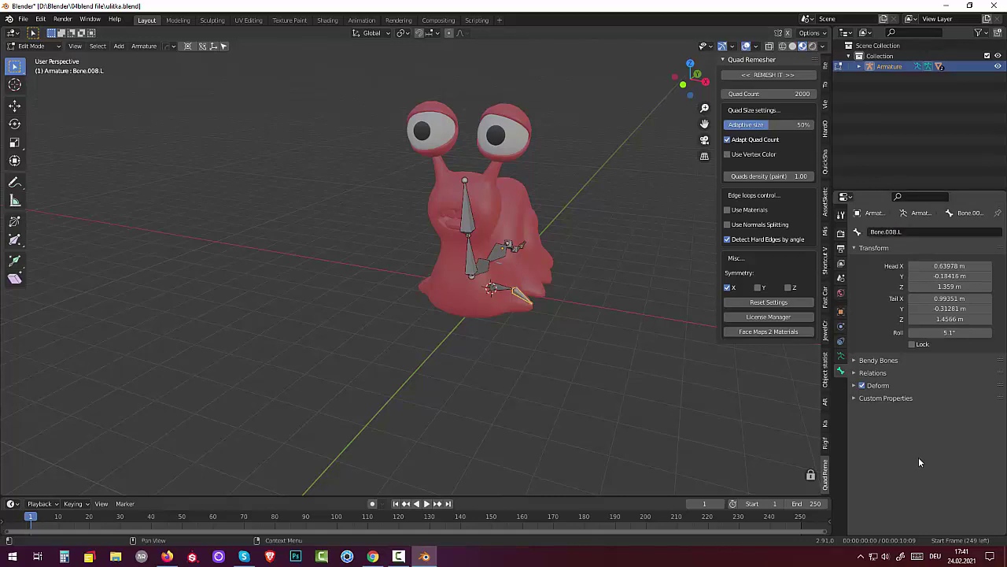
Move both side bones about -0.14 m along Y toward the head to centre them in the front lobe
middle_drag(565, 360, 416, 384)
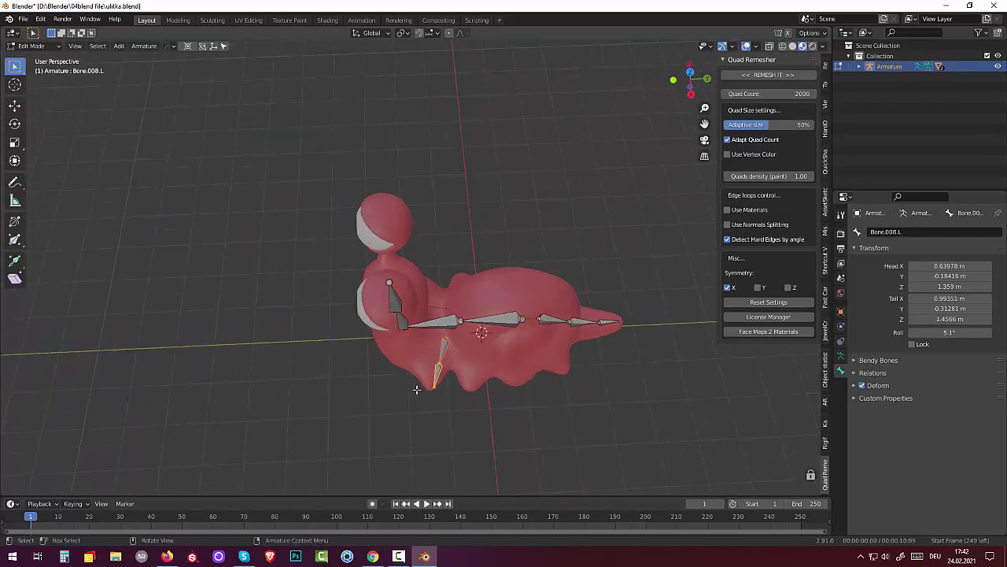
key(g)
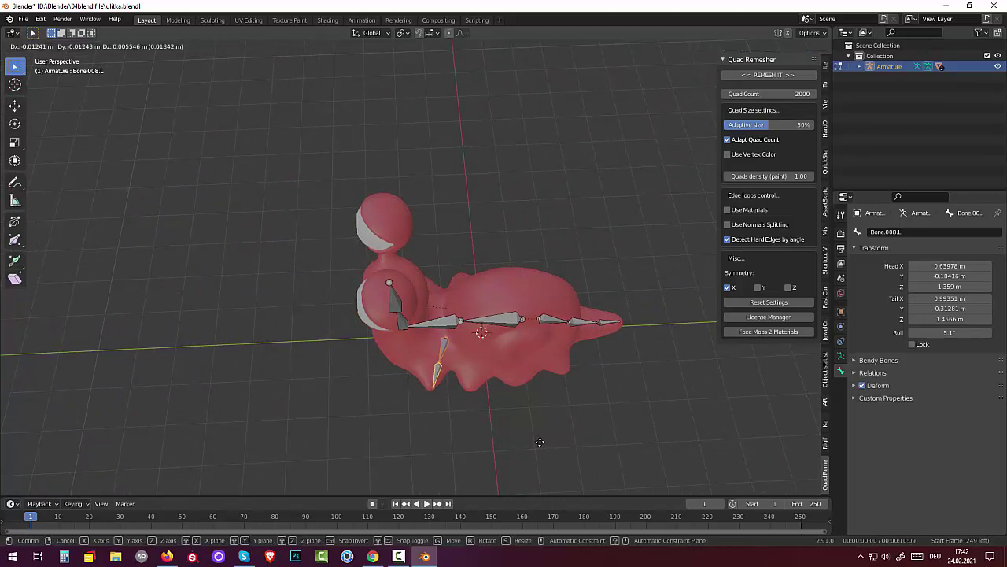
click(536, 441)
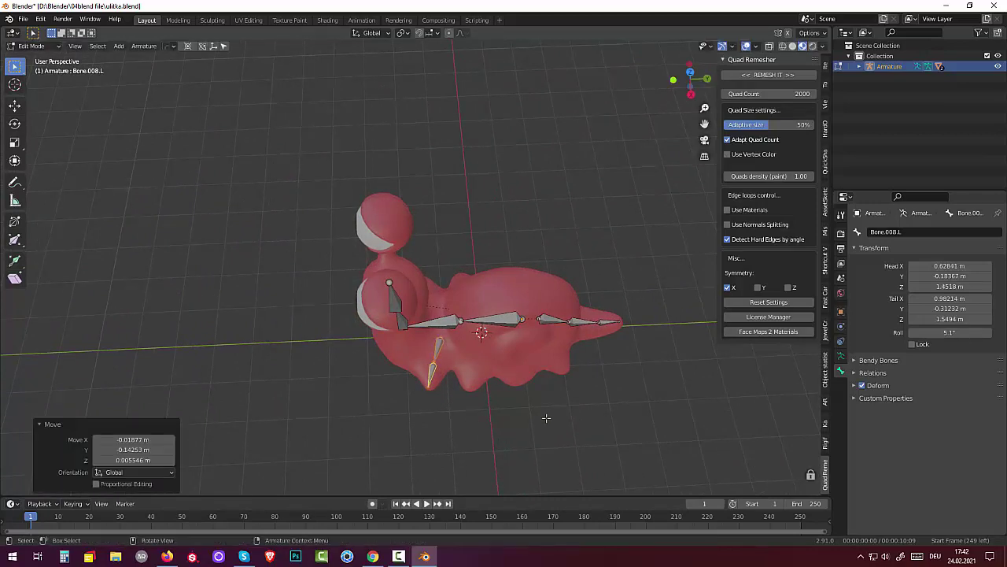
middle_drag(546, 419, 524, 287)
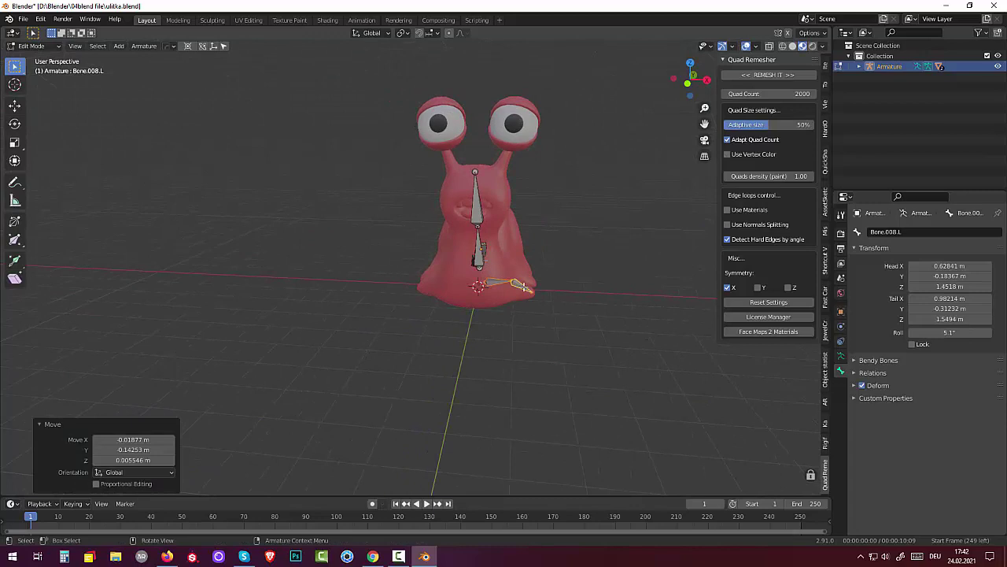
Symmetrize the left side bones Bone.007.L and Bone.008.L to mirror them across the armature's X axis
click(144, 45)
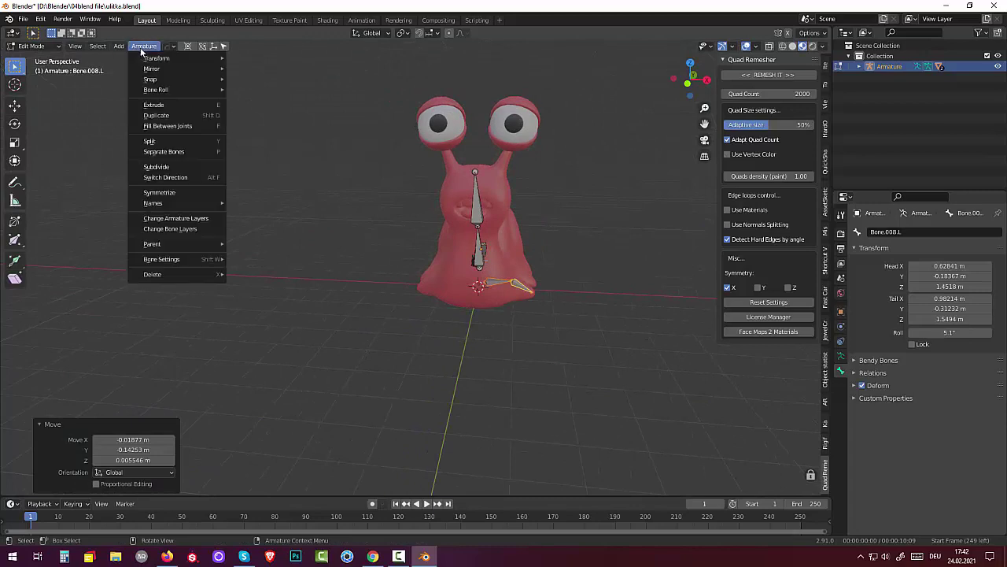
click(170, 193)
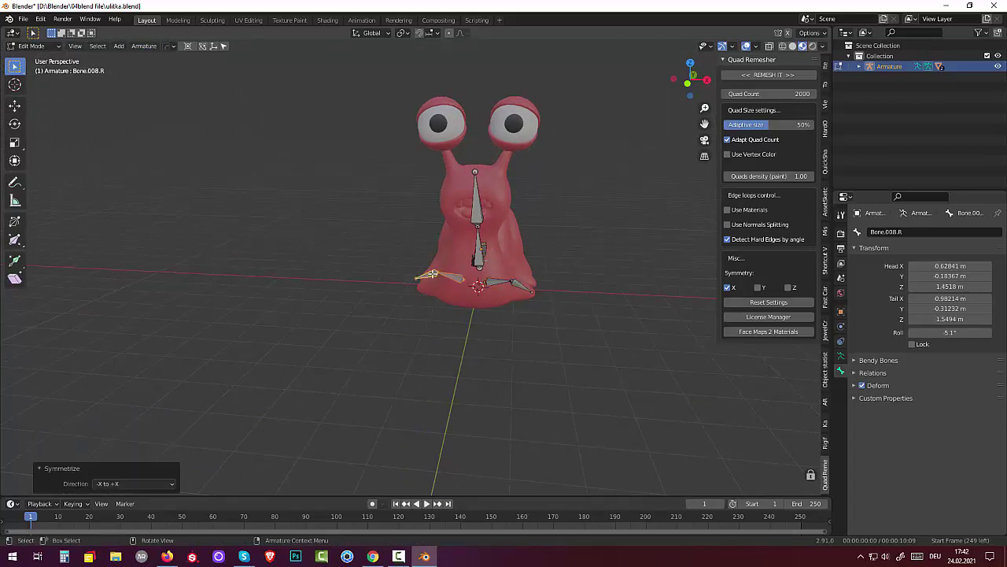
middle_drag(433, 273, 234, 276)
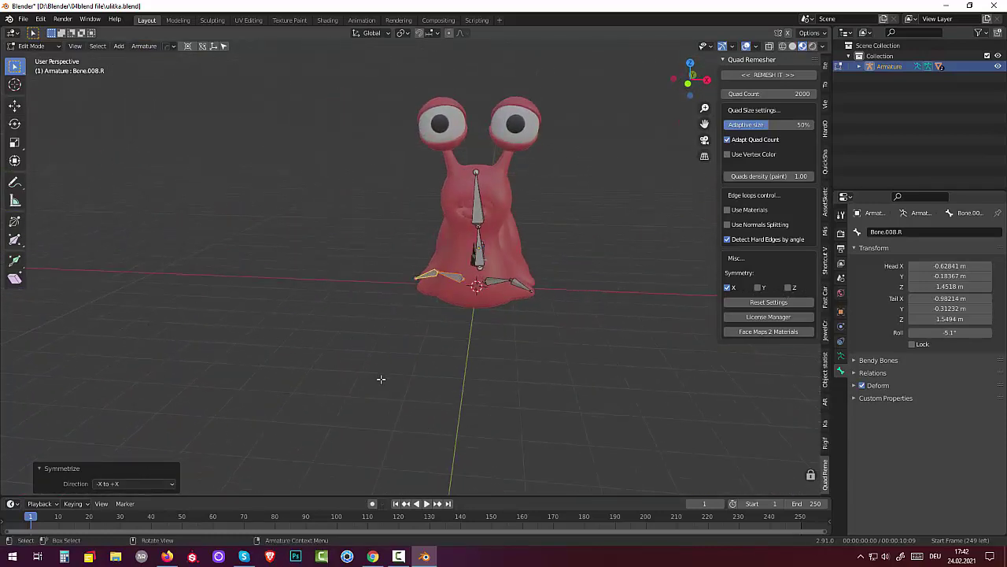
Move the mirrored .R side bones into the opposite front lobe, and raise the inner one, Bone.007.R, about 0.13 m along Z
key(g)
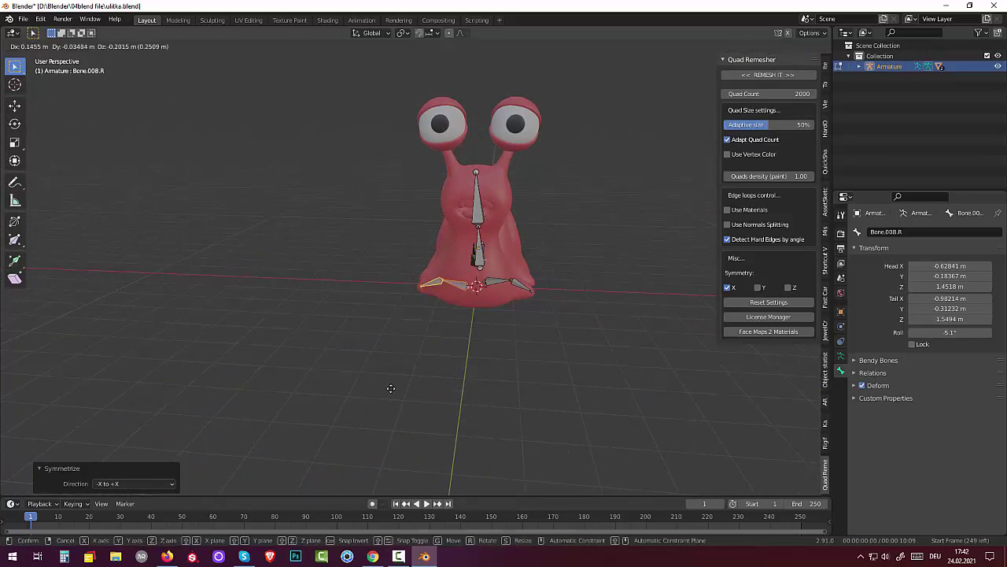
click(391, 388)
scroll(454, 401, up, 3)
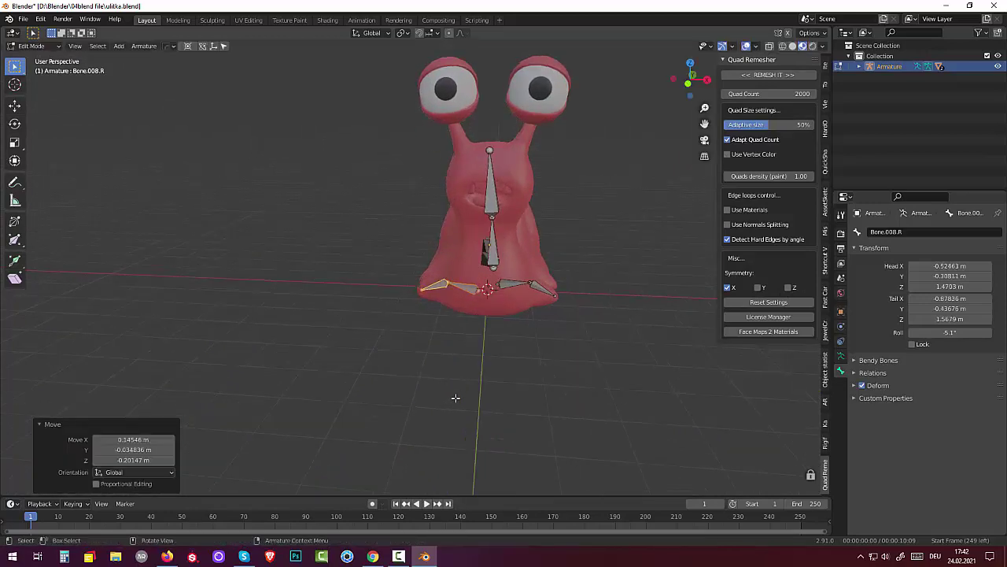
click(480, 295)
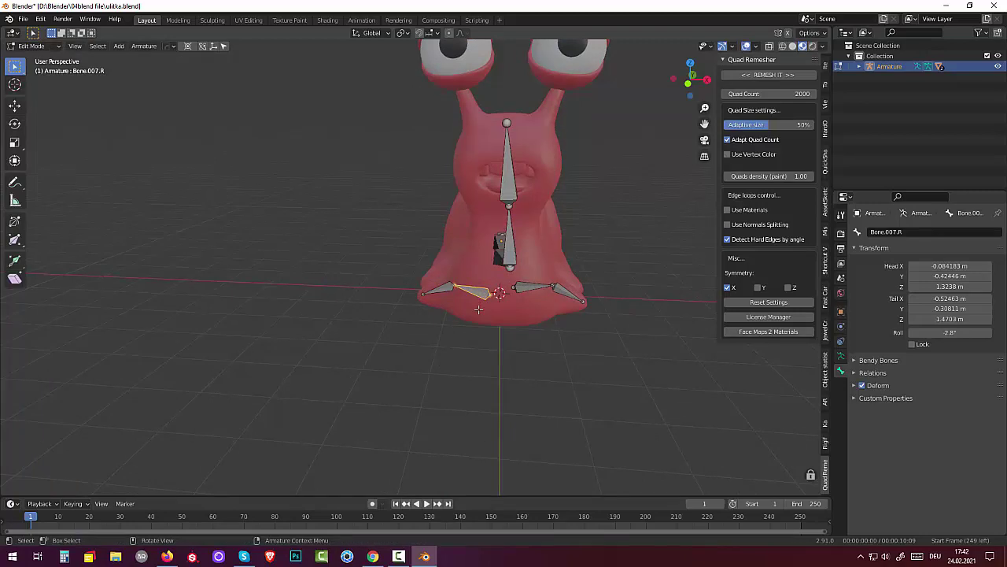
key(g)
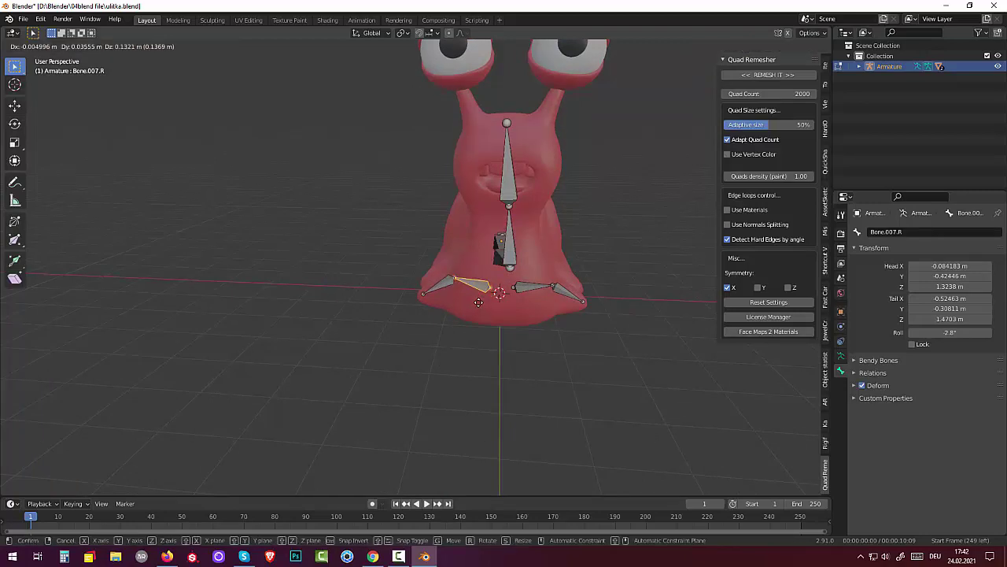
click(485, 311)
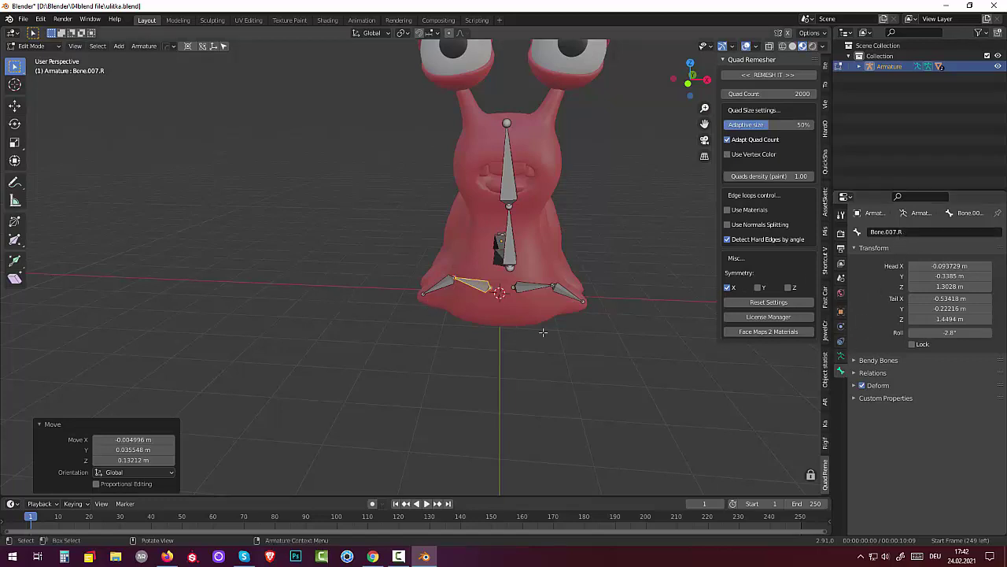
middle_drag(517, 314, 523, 296)
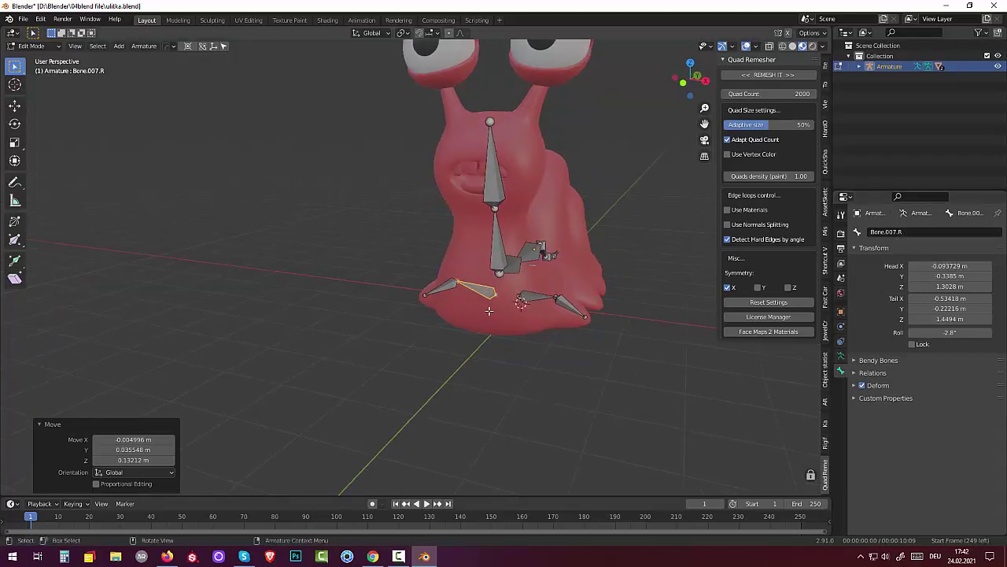
Select the inner side bones Bone.007.L and Bone.007.R together with the front body bone Bone.001 as the active bone
click(529, 296)
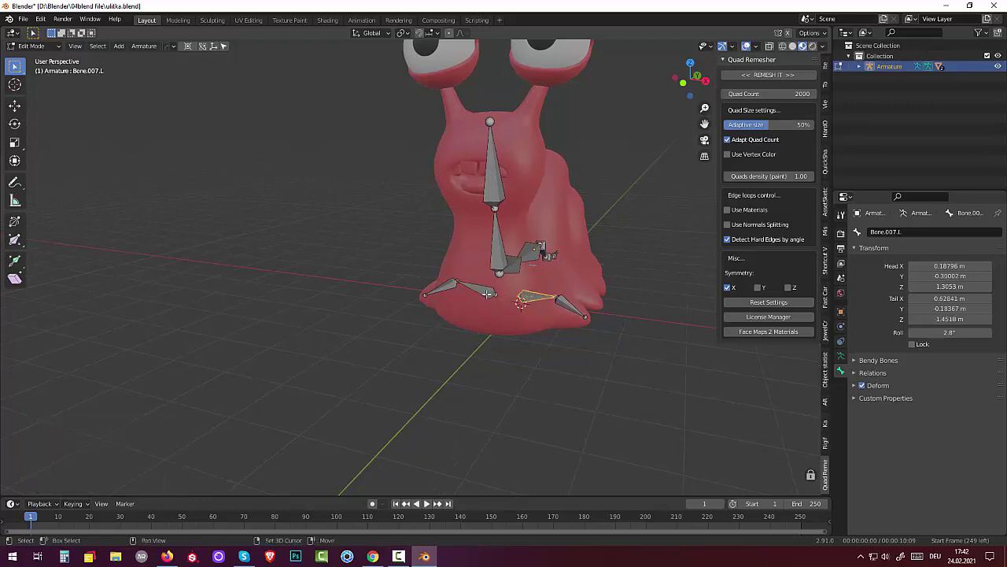
shift+click(543, 298)
middle_drag(543, 299, 494, 292)
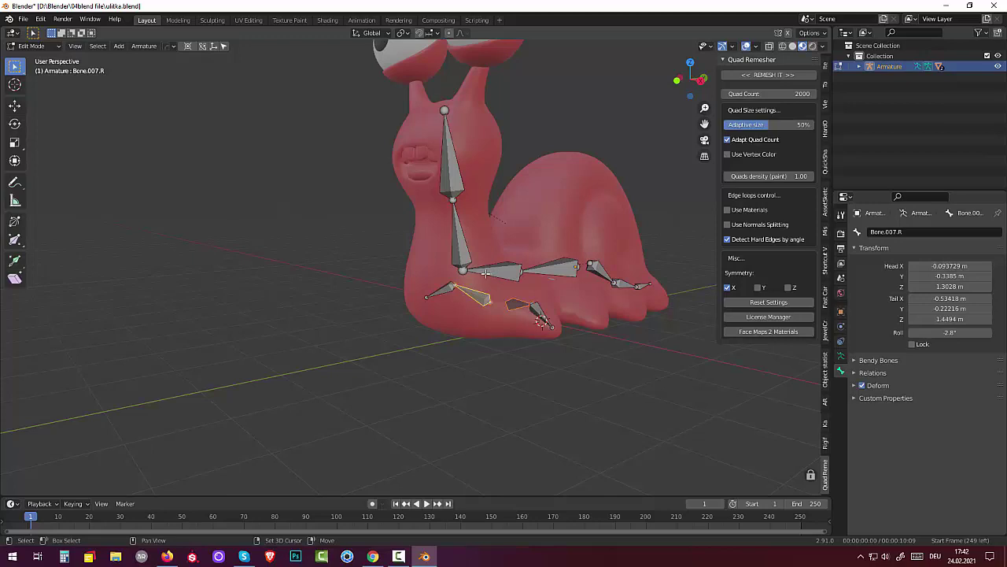
shift+click(504, 270)
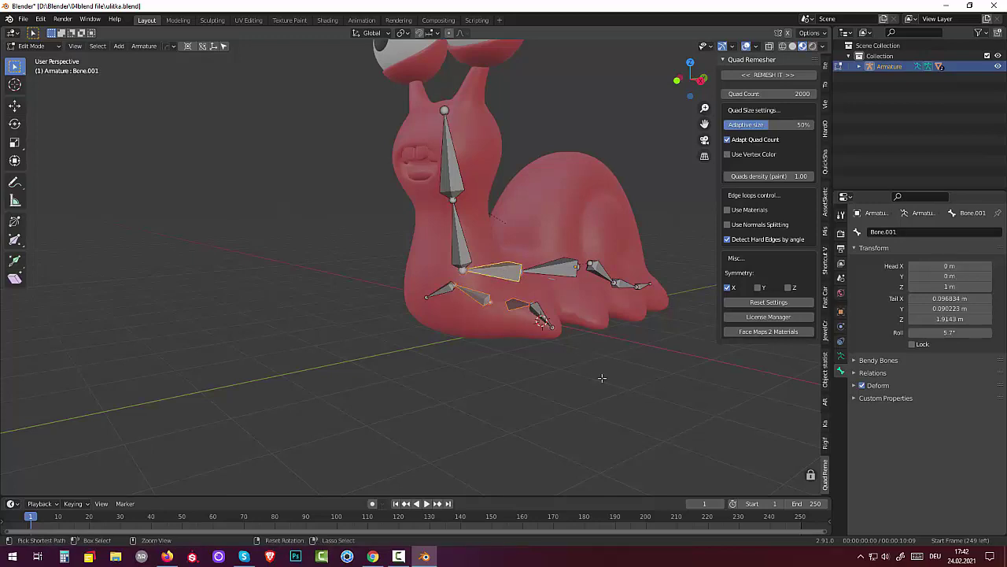
Try parenting both inner side bones to Bone.001 as Connected, and undo it
key(ctrl+p)
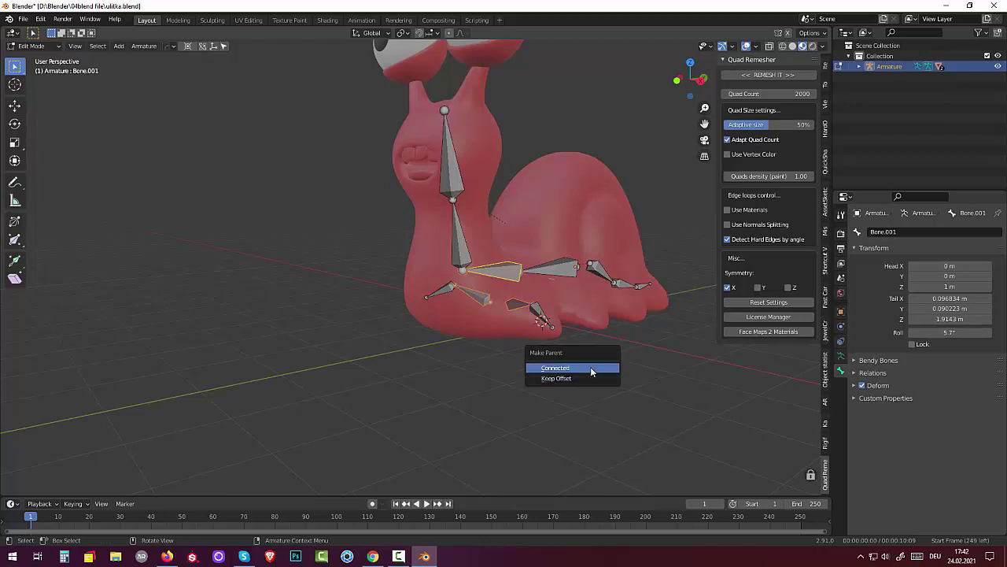
click(590, 368)
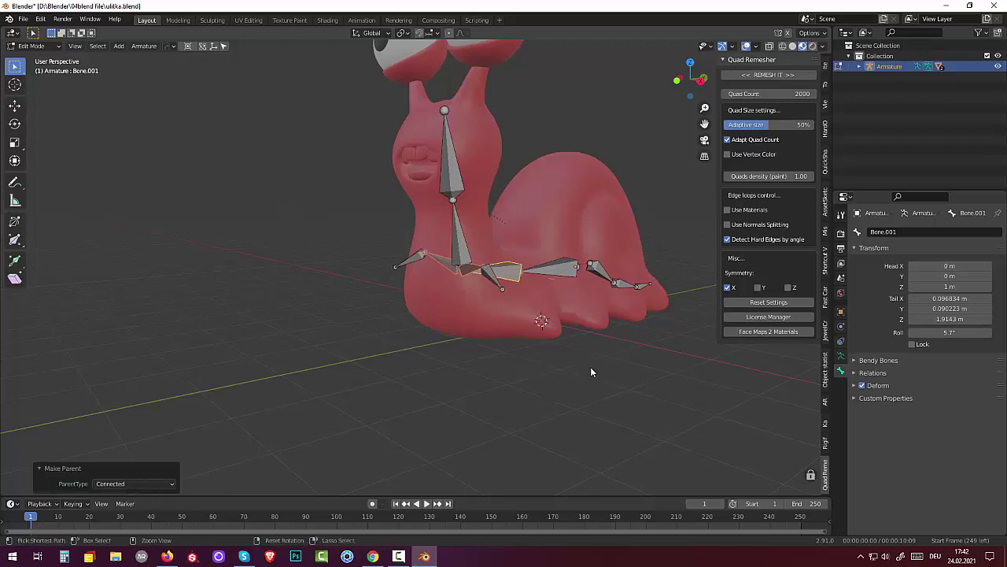
key(ctrl+z)
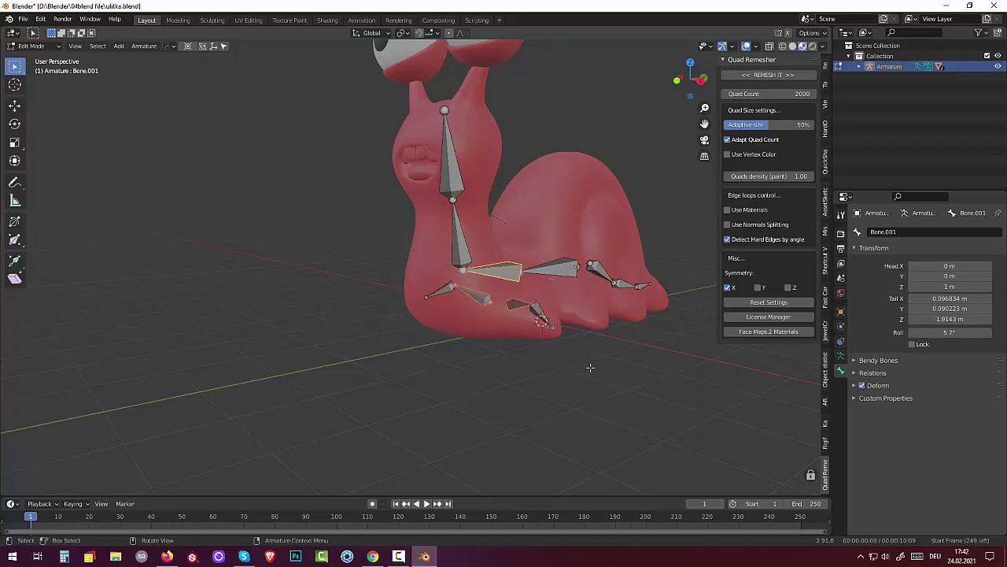
Parent both inner side bones to Bone.001 with the Keep Offset option
key(ctrl+p)
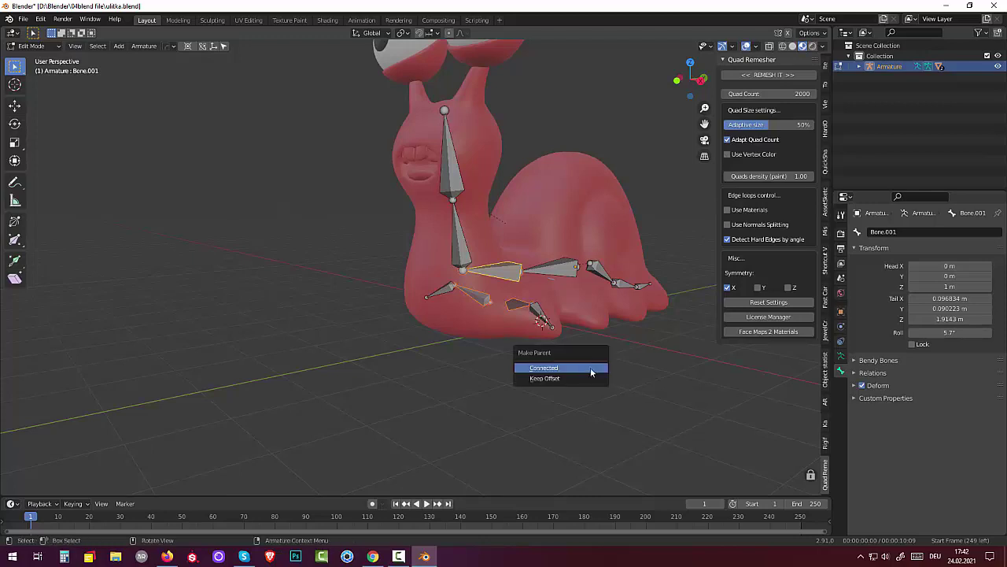
click(563, 379)
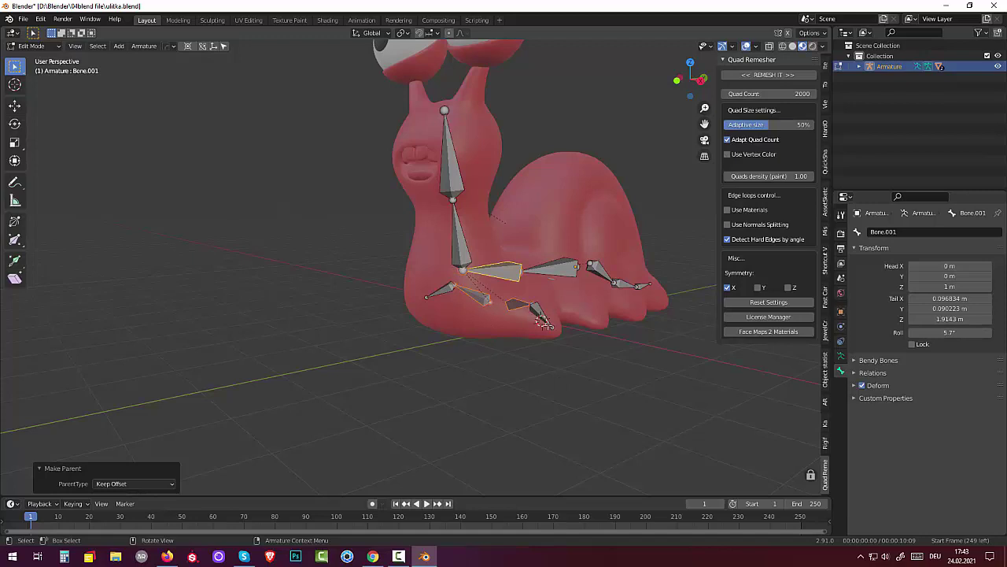
middle_drag(544, 322, 546, 367)
scroll(544, 382, down, 5)
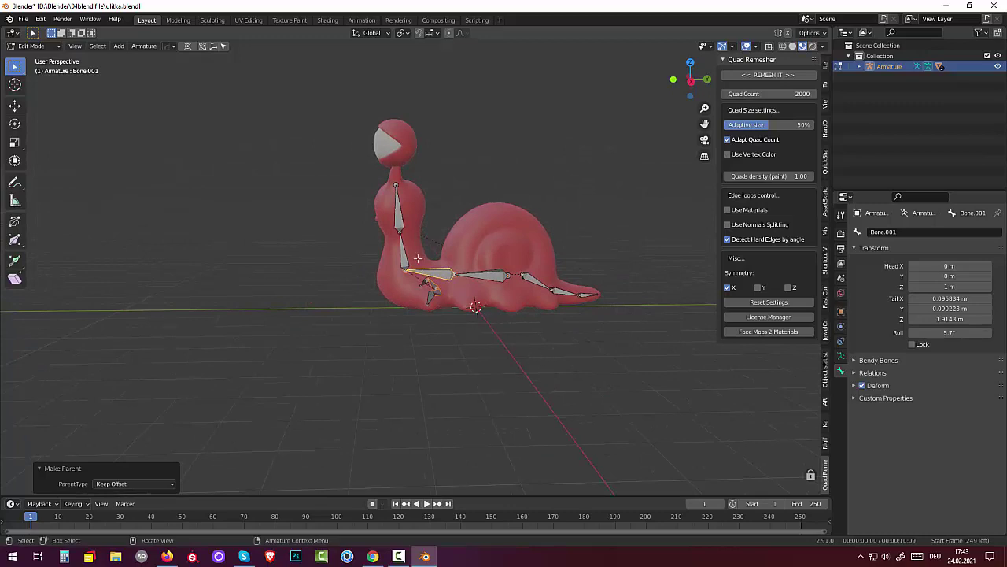
Switch to Pose Mode and test rotating the outer side bone Bone.008.L
click(39, 46)
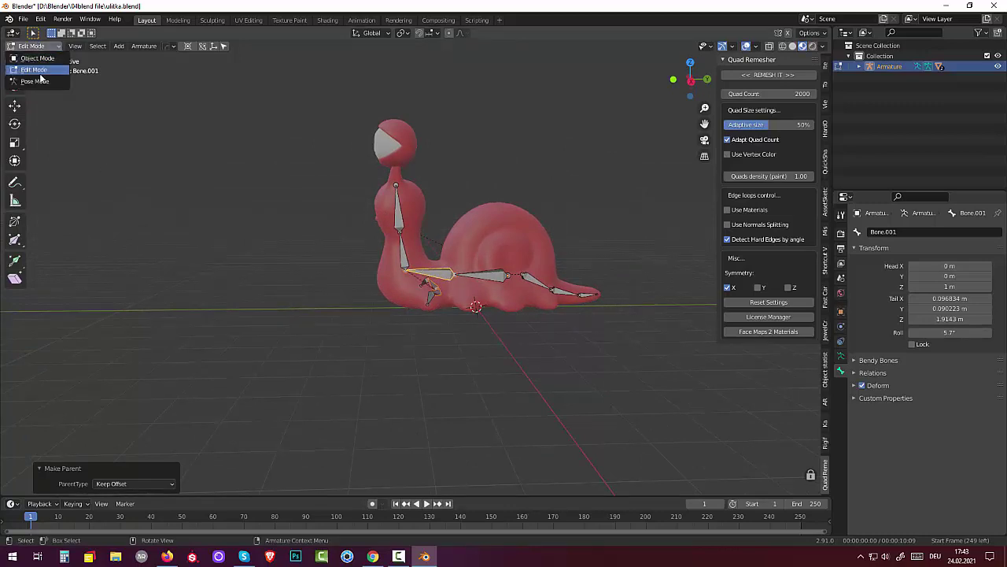
click(36, 80)
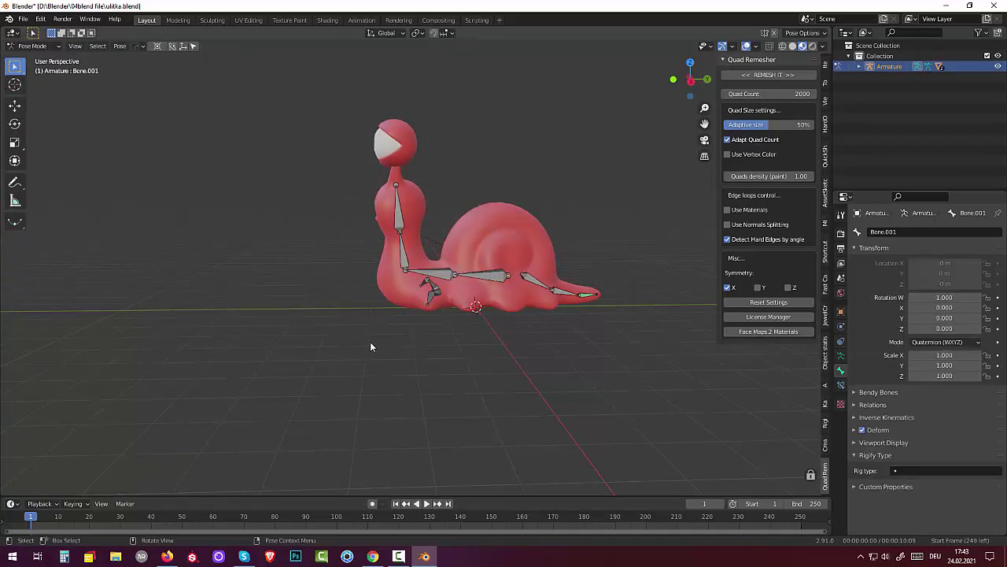
click(429, 297)
middle_drag(429, 313, 589, 378)
key(r)
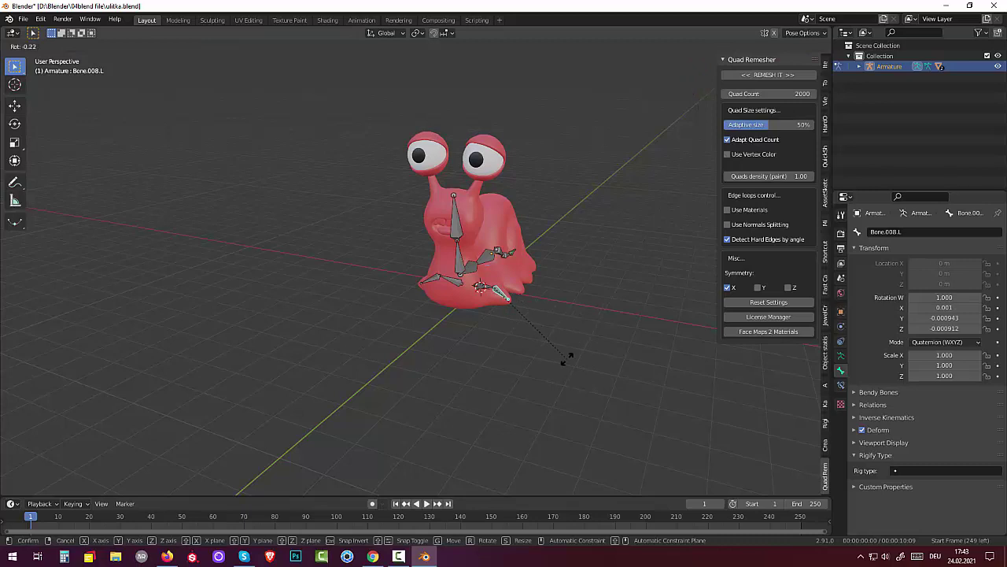
right_click(560, 356)
middle_drag(557, 356, 489, 327)
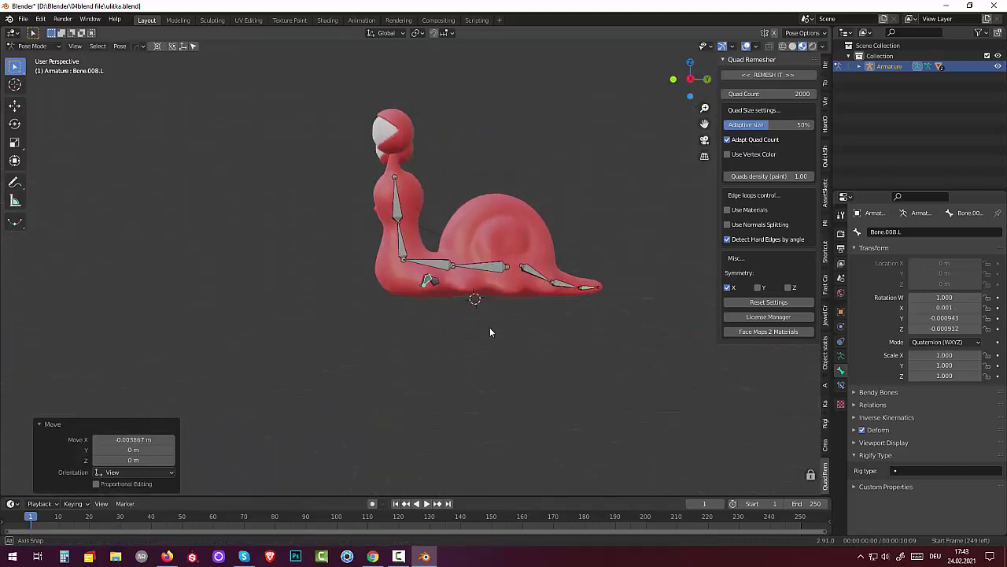
click(397, 214)
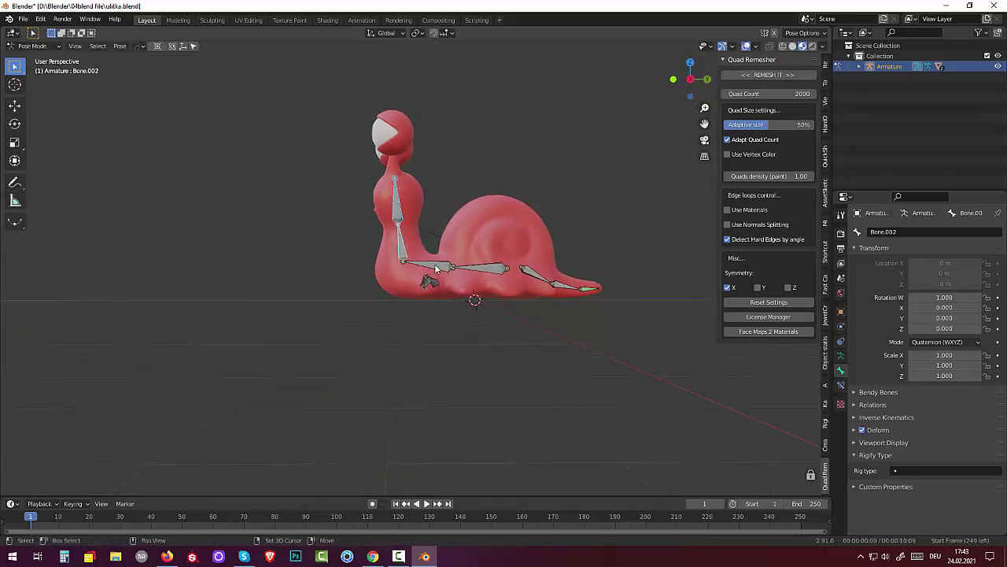
click(471, 270)
In Object Mode, parent the snail mesh Retopo_jazyx and the eyes (augen) to the armature with automatic weights
click(43, 47)
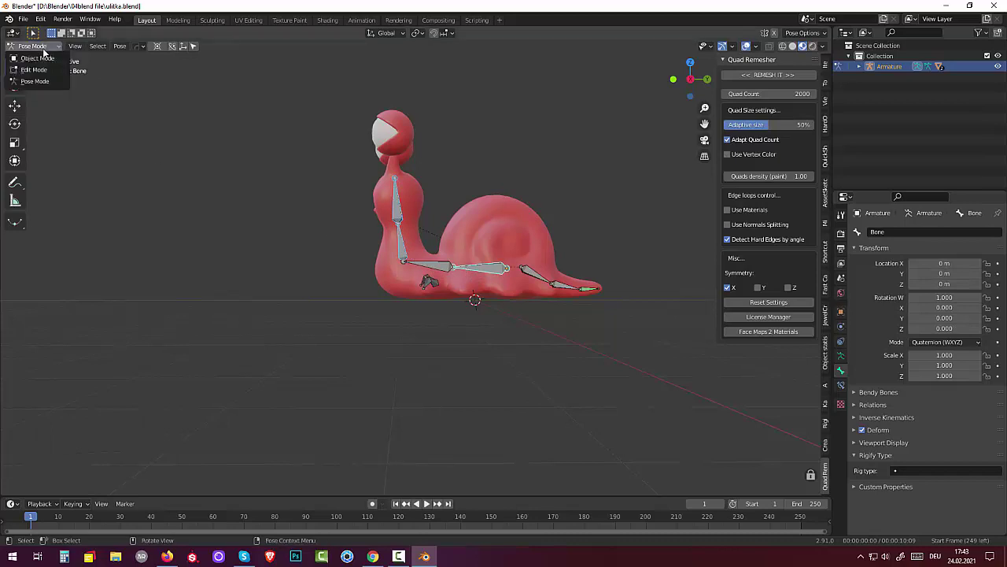
click(38, 59)
click(486, 225)
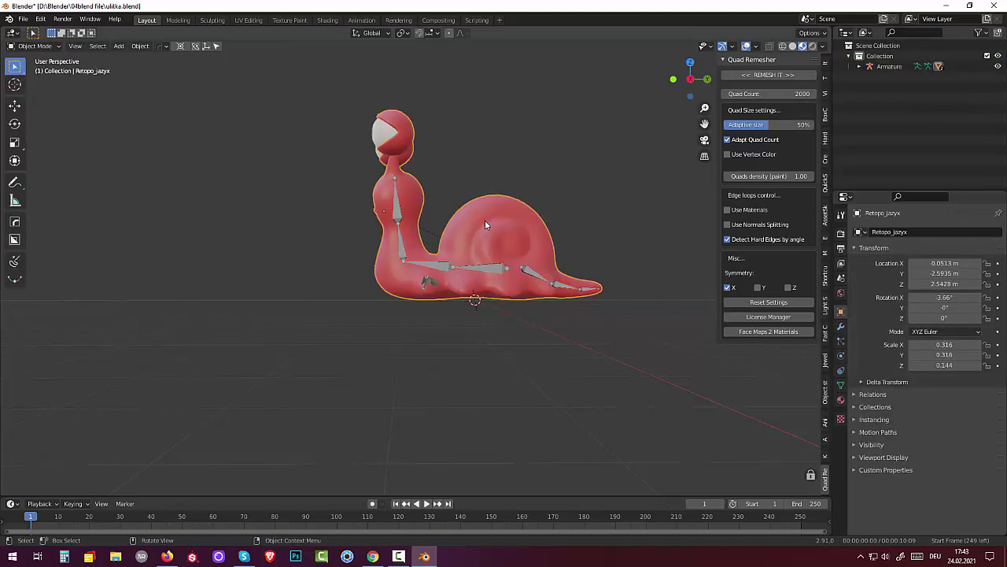
shift+click(386, 137)
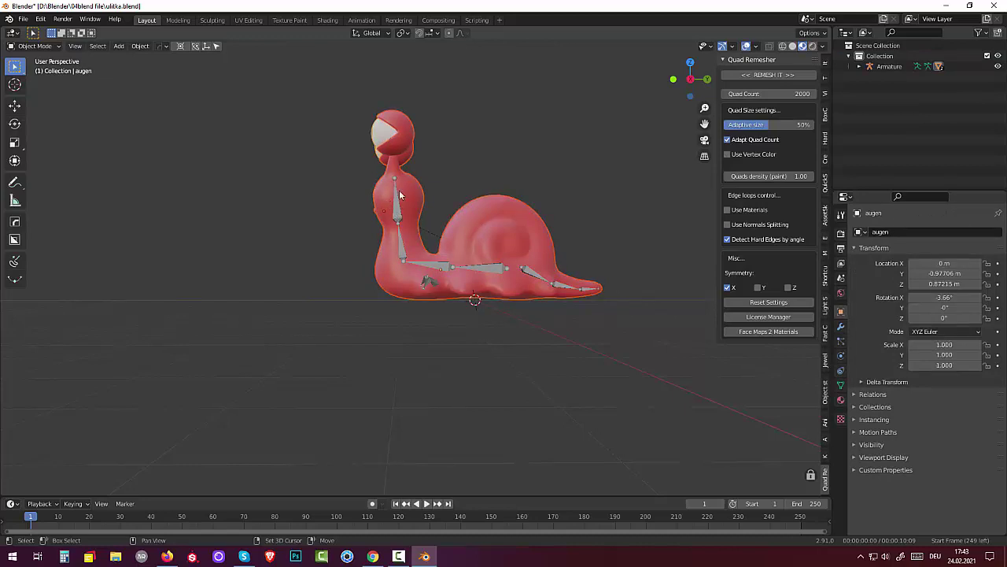
shift+click(403, 147)
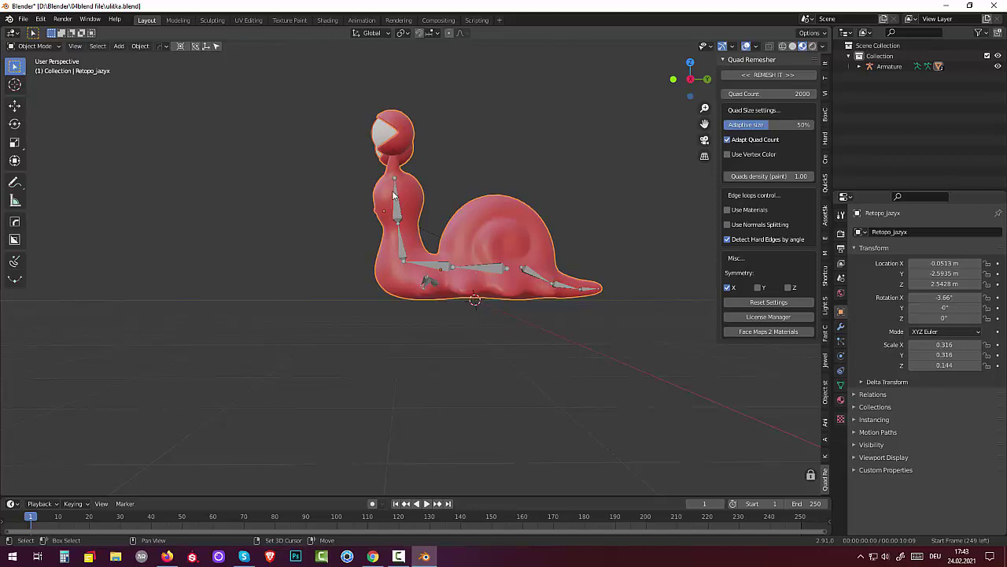
shift+click(397, 216)
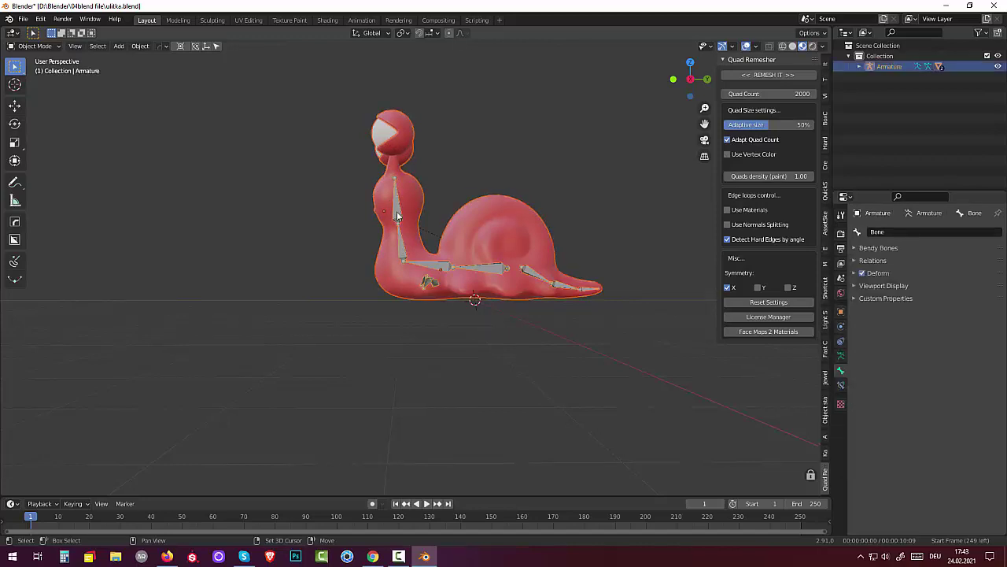
key(ctrl+p)
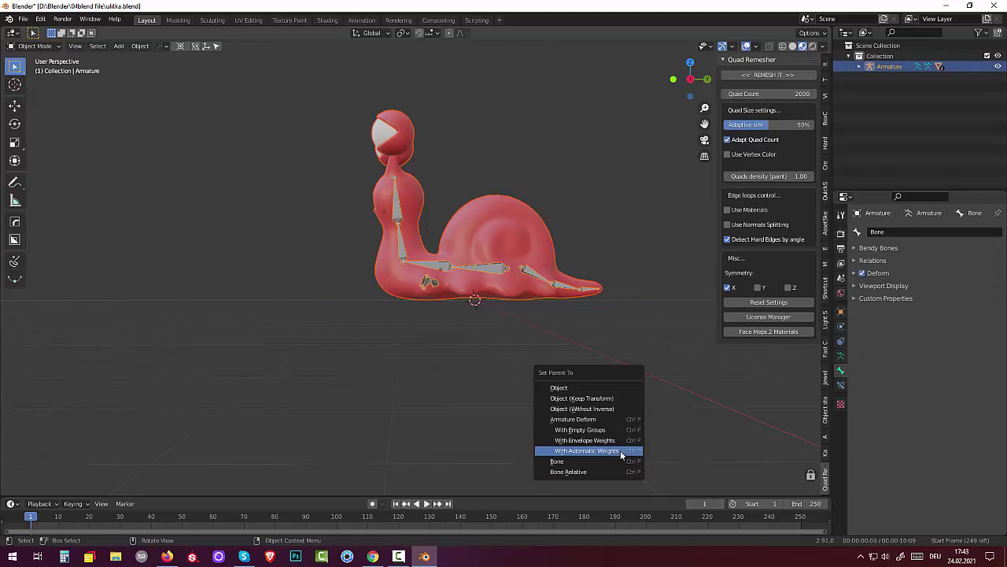
click(620, 451)
middle_drag(552, 376, 432, 318)
Return to Pose Mode and rotate the outer side bone Bone.008.L slightly to test how the front lobe deforms
click(34, 48)
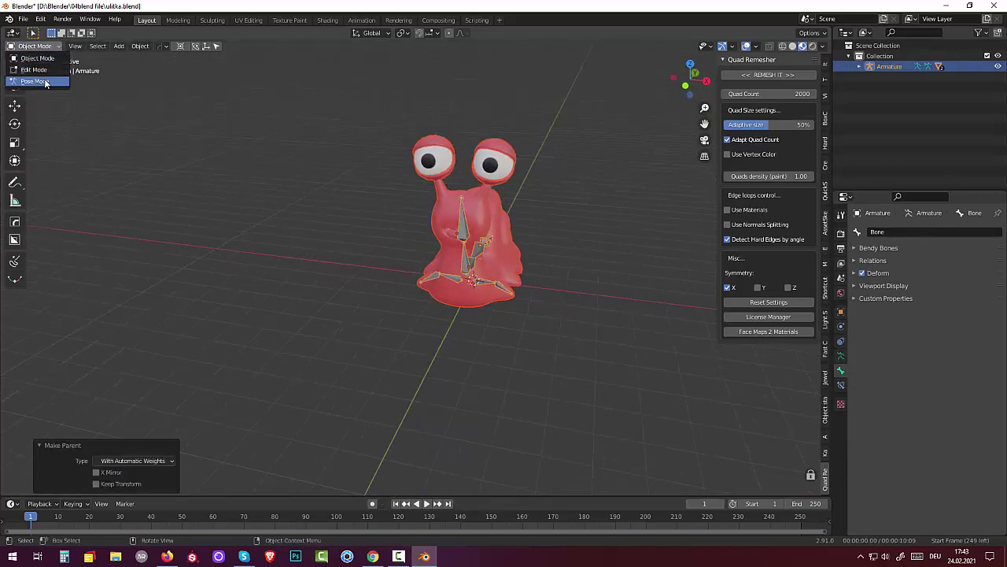
click(34, 81)
click(506, 291)
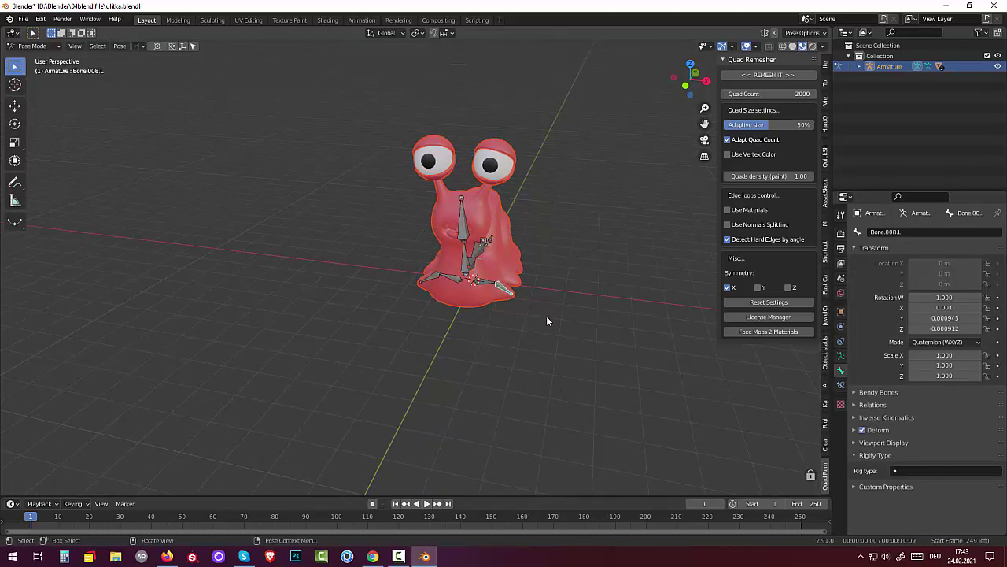
key(r)
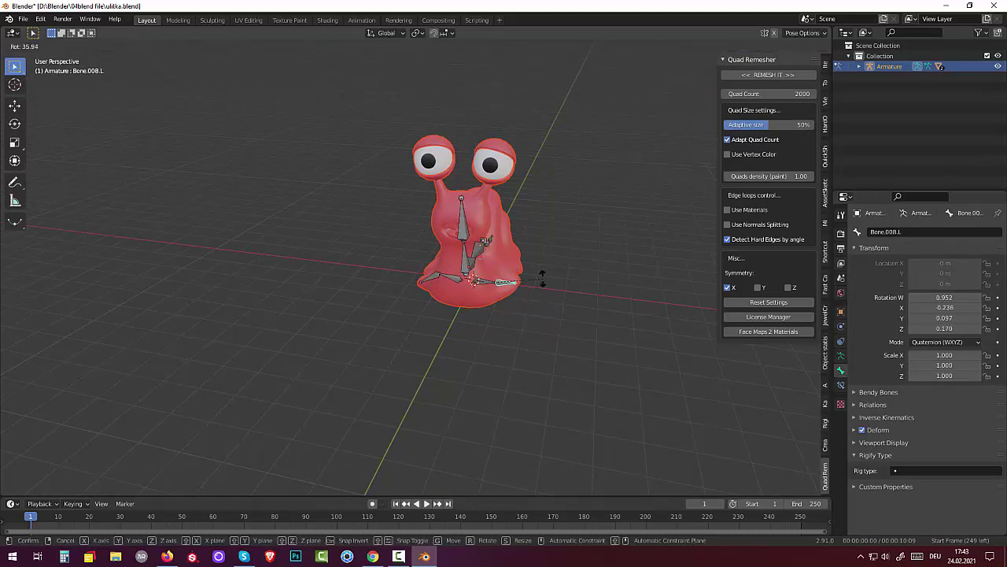
key(g)
click(543, 305)
middle_drag(546, 304, 475, 279)
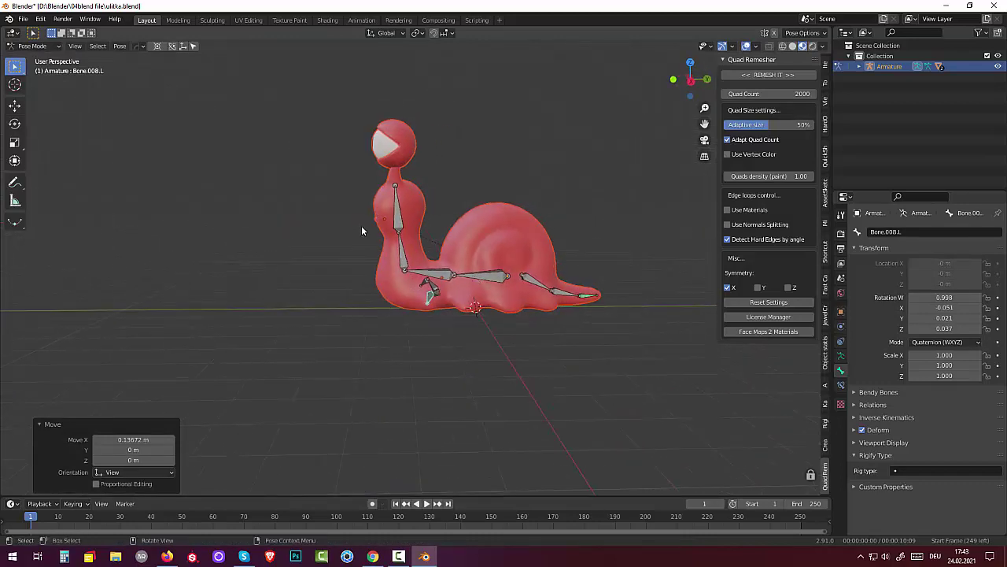
Test rotating the neck bone Bone.002 and the head bone Bone.003 in the right side view, cancelling each rotation
click(398, 224)
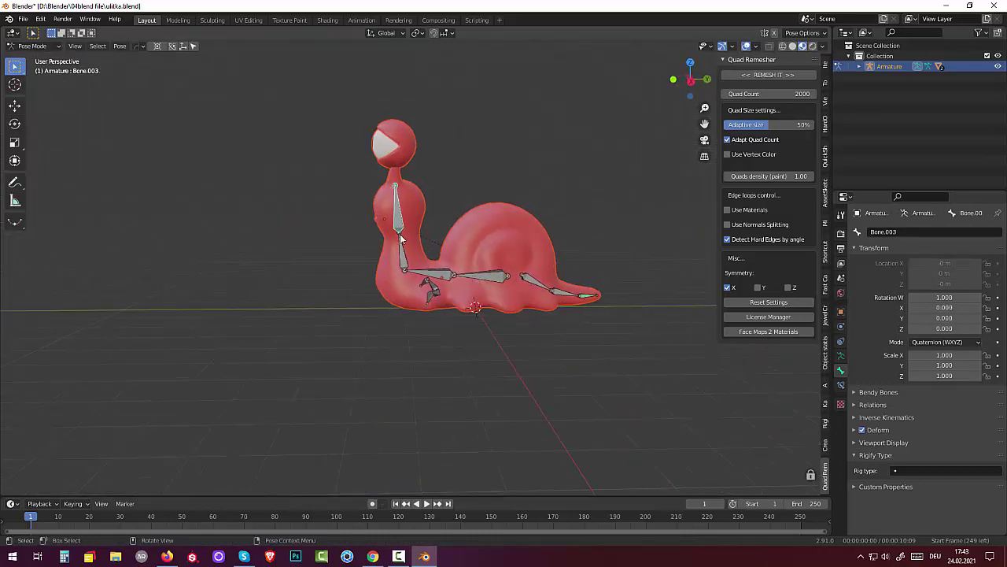
click(403, 249)
key(KP_3)
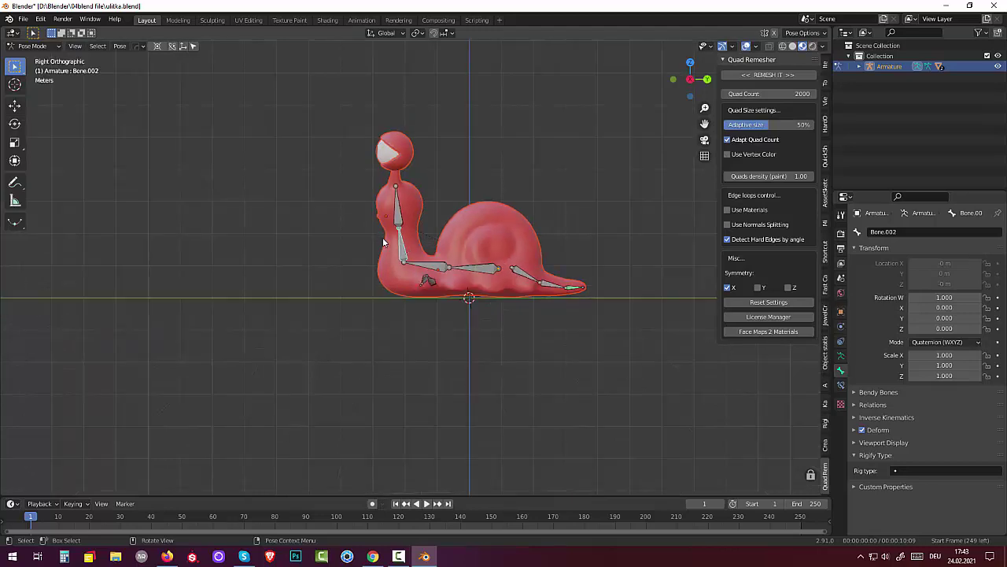
key(r)
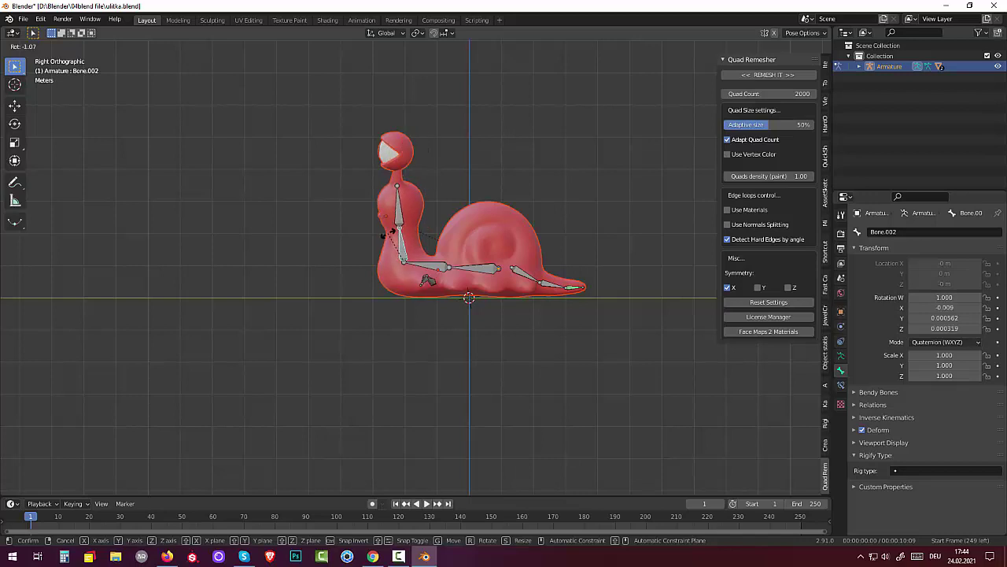
key(Escape)
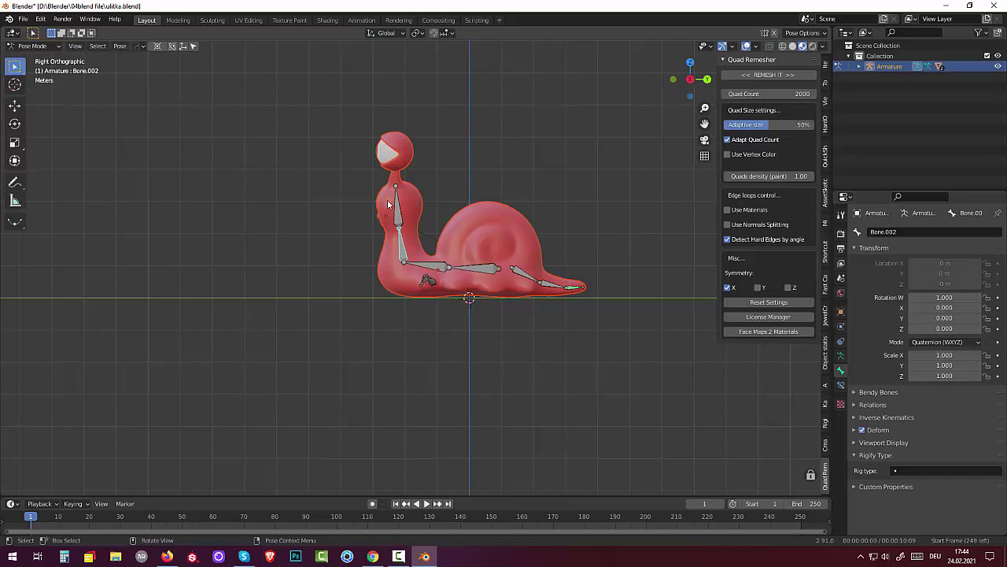
click(398, 214)
key(r)
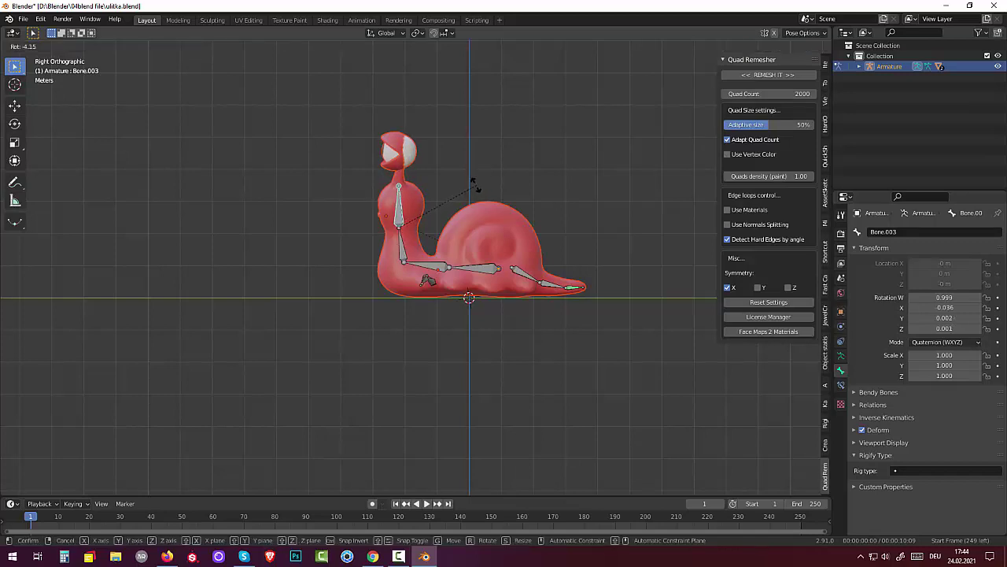
right_click(474, 185)
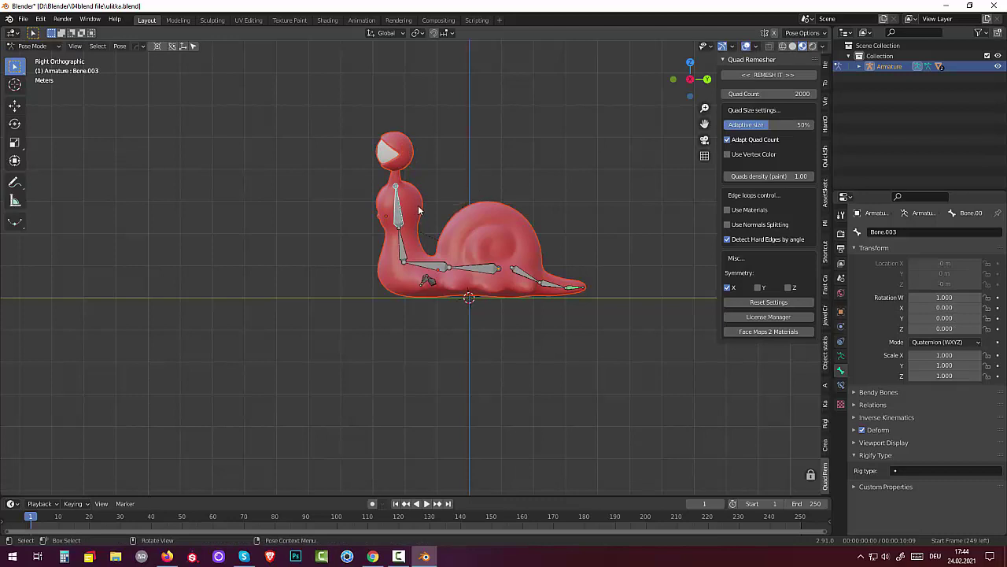
middle_drag(421, 211, 448, 238)
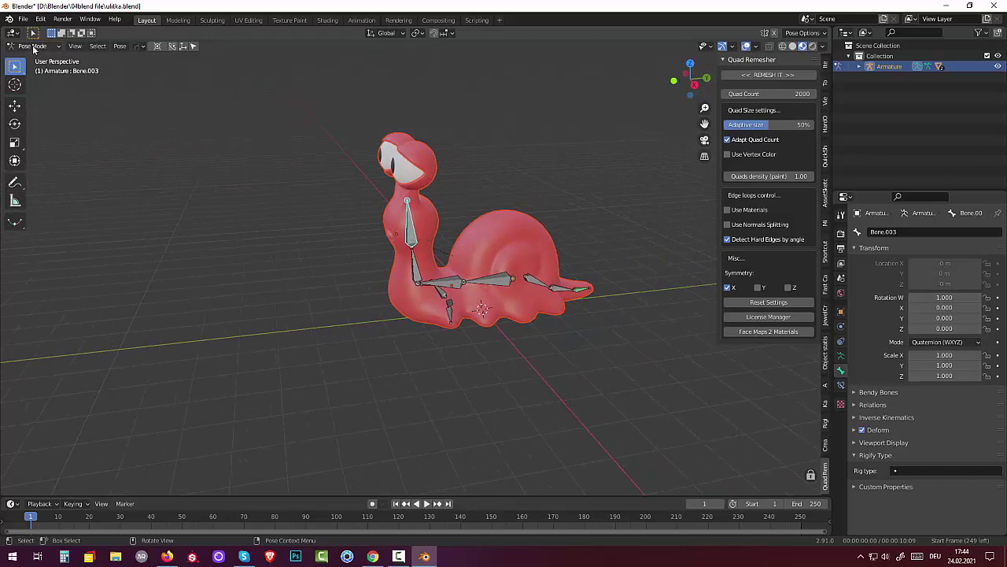
Return to Object Mode and select the snail mesh Retopo_jazyx
click(32, 45)
click(36, 59)
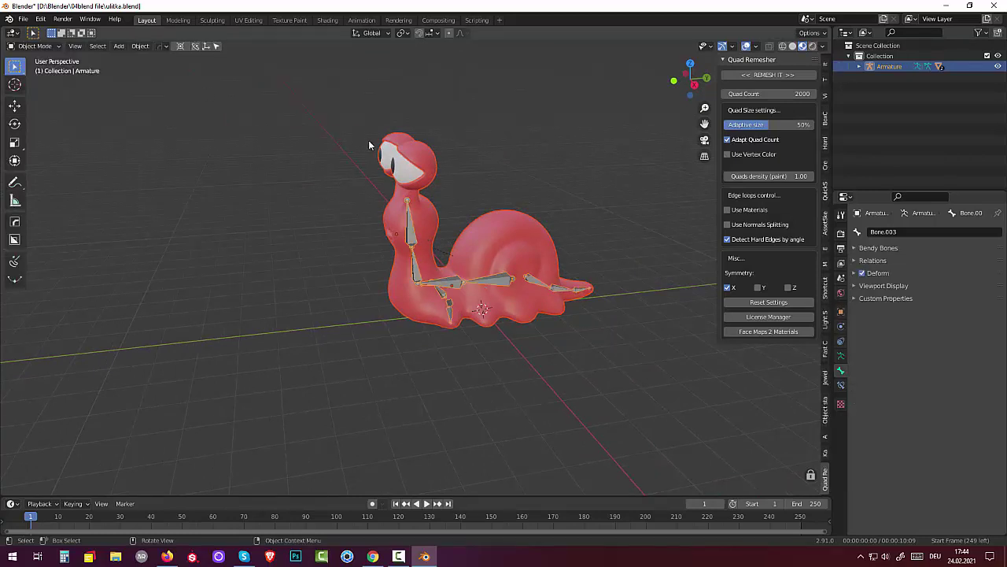
click(428, 168)
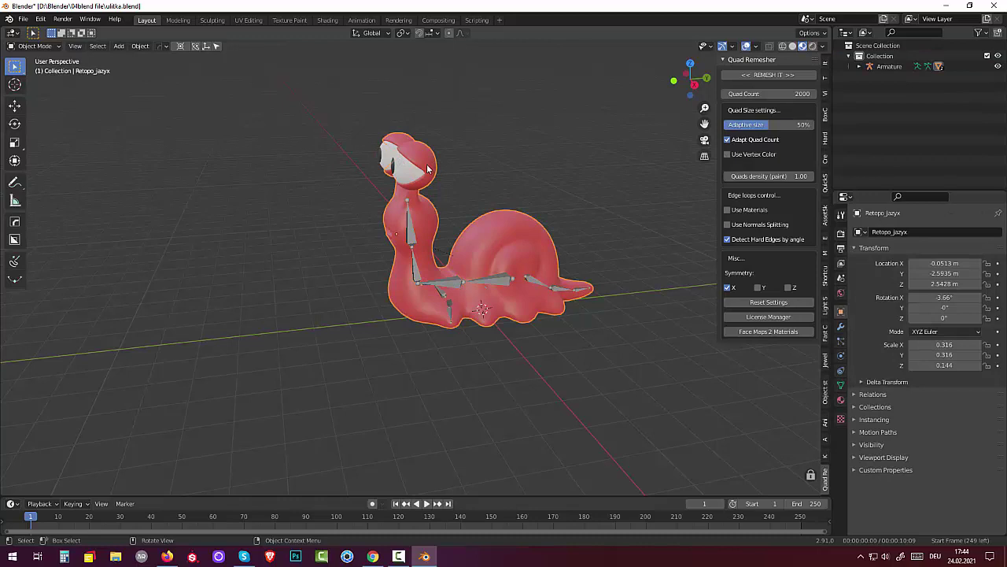
click(34, 46)
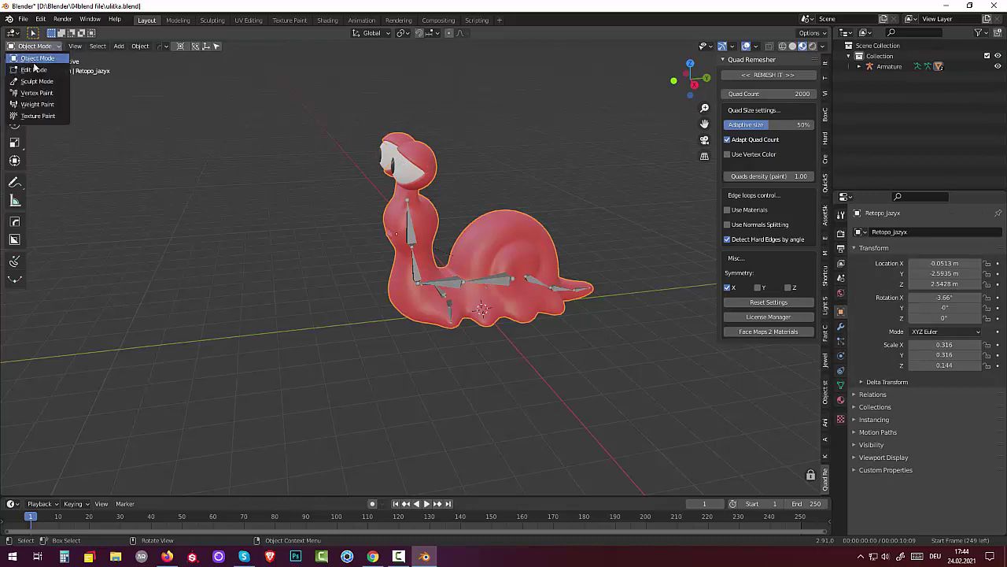
click(34, 71)
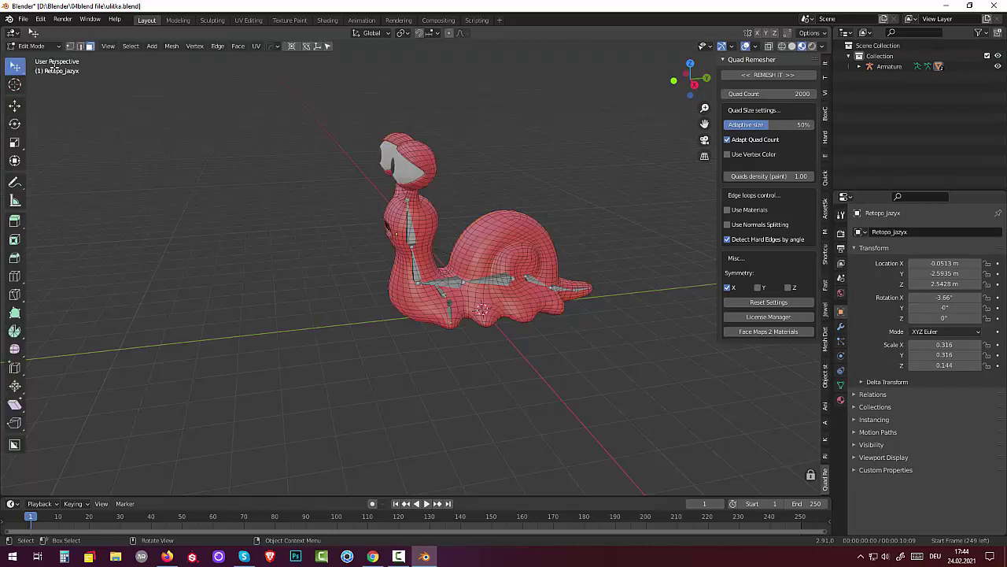
click(31, 47)
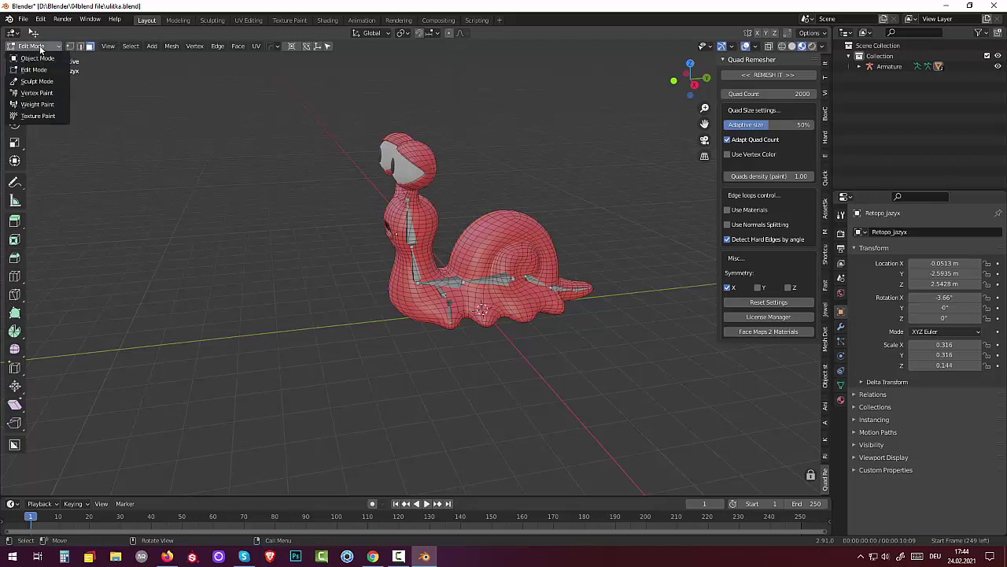
click(37, 104)
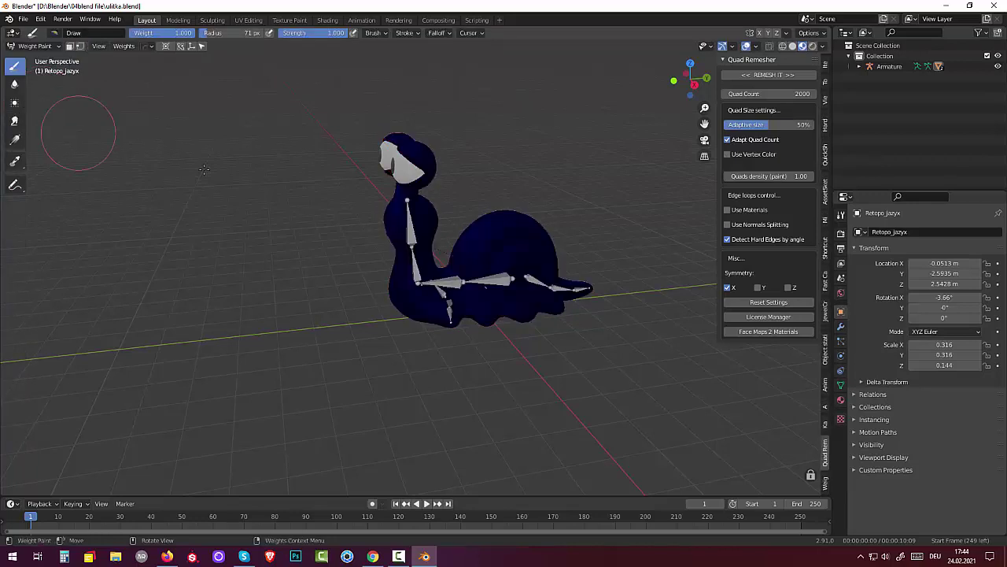
click(31, 46)
click(33, 58)
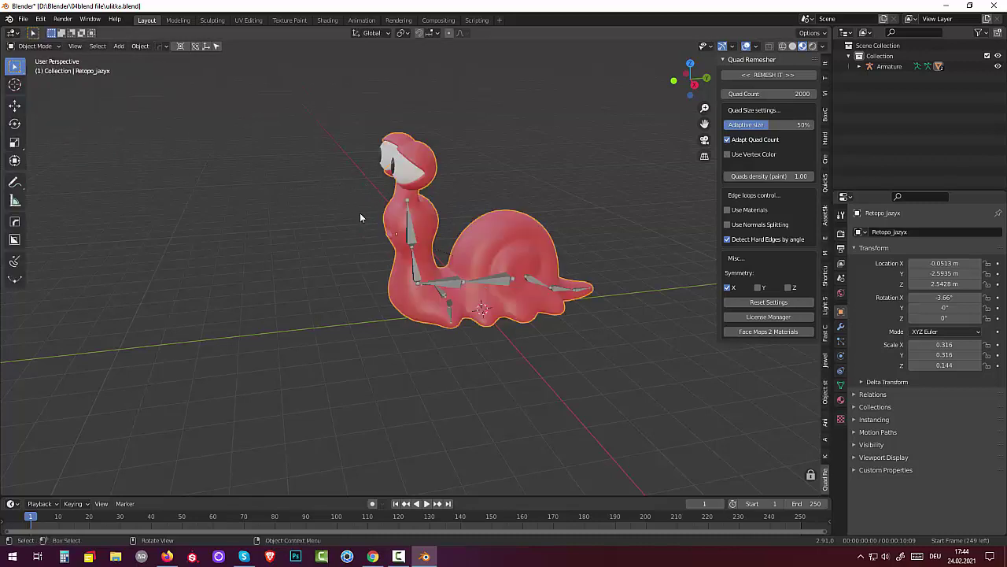
click(408, 234)
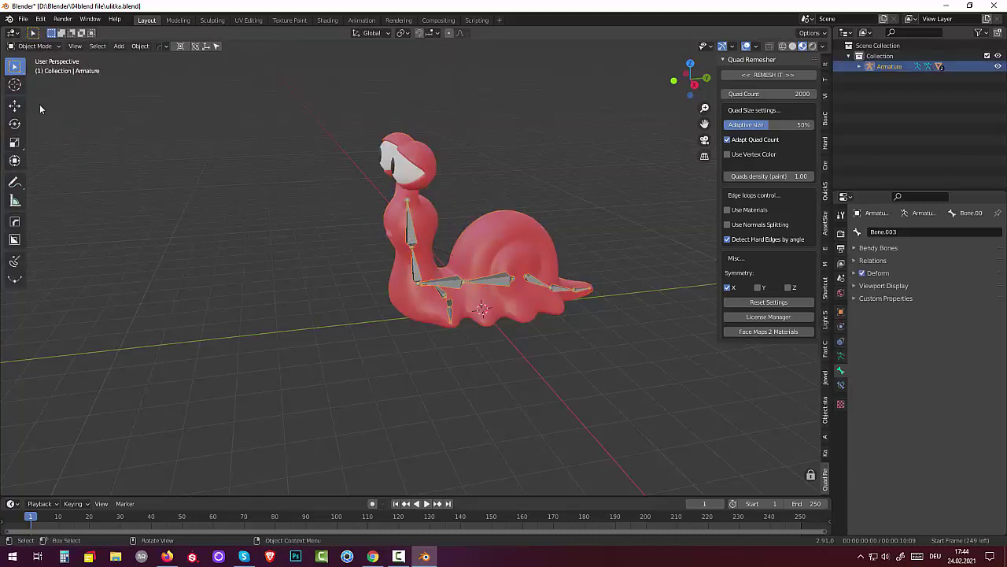
click(41, 47)
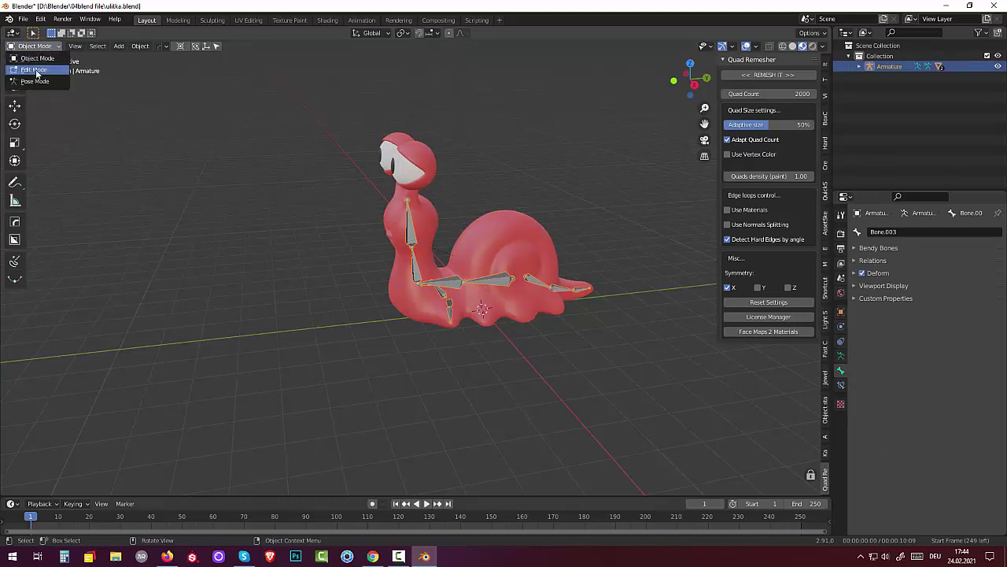
click(35, 71)
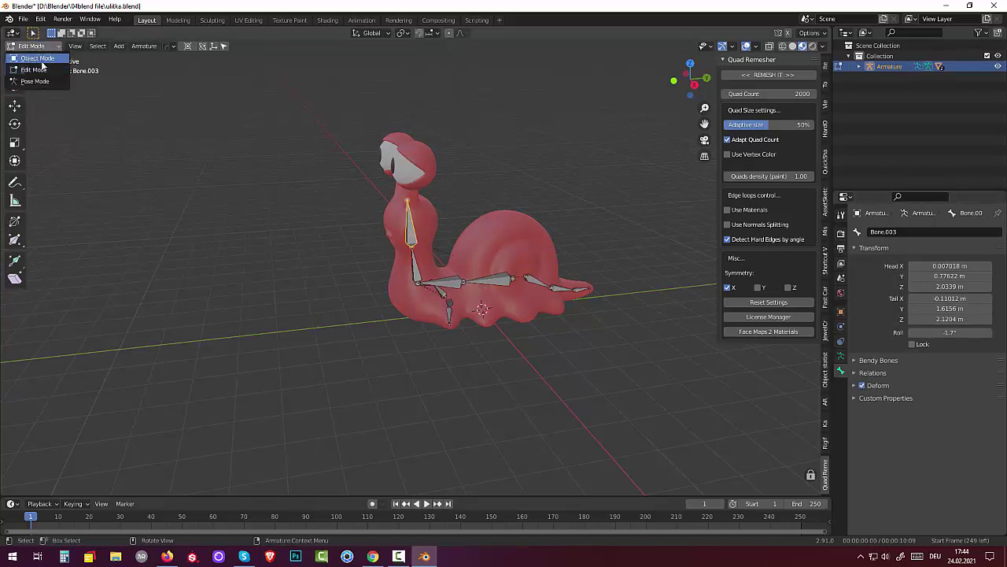
click(38, 58)
Put the snail mesh Retopo_jazyx into Weight Paint mode and display the weights of its Bone.003 vertex group
click(425, 185)
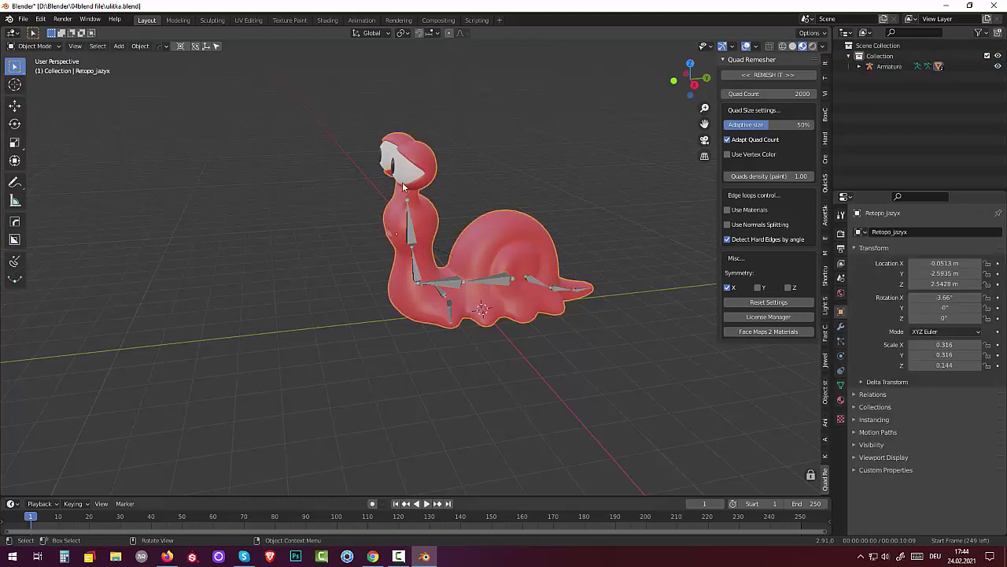
click(35, 46)
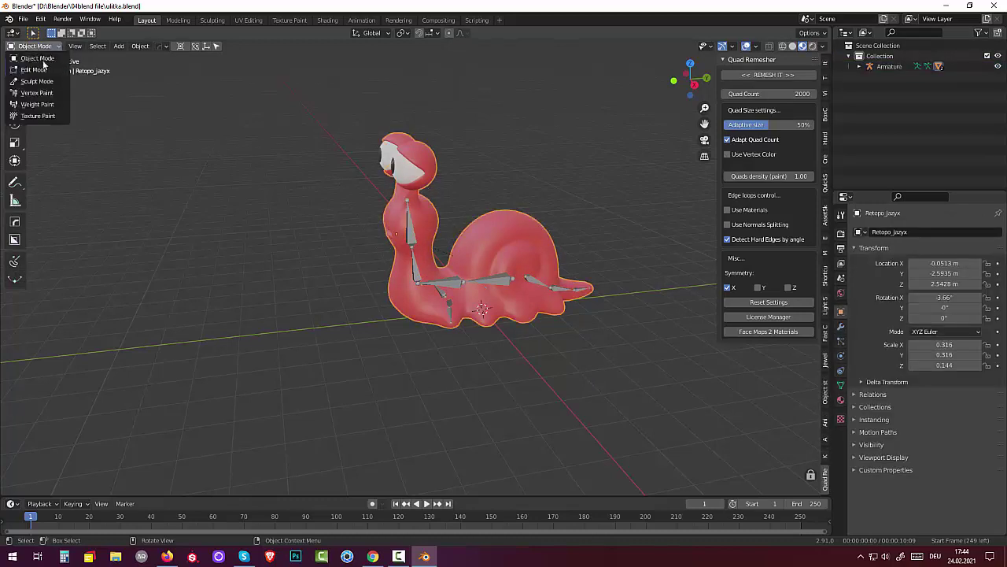
click(38, 104)
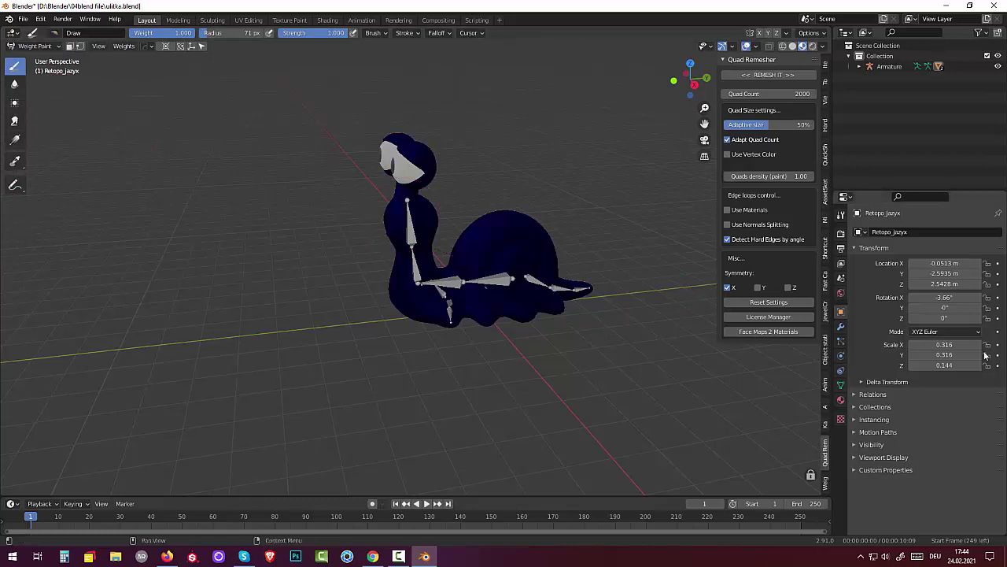
click(841, 384)
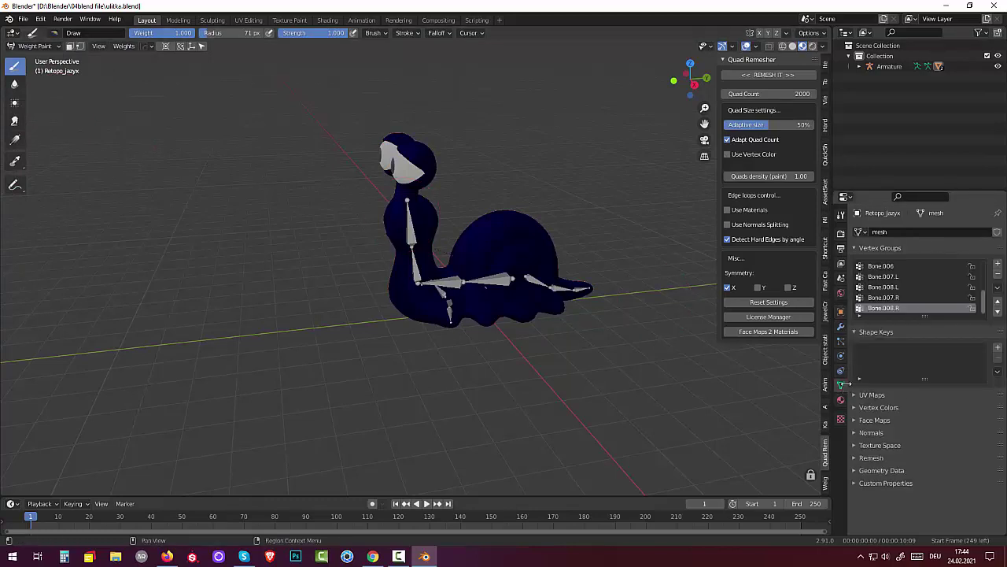
scroll(893, 291, up, 2)
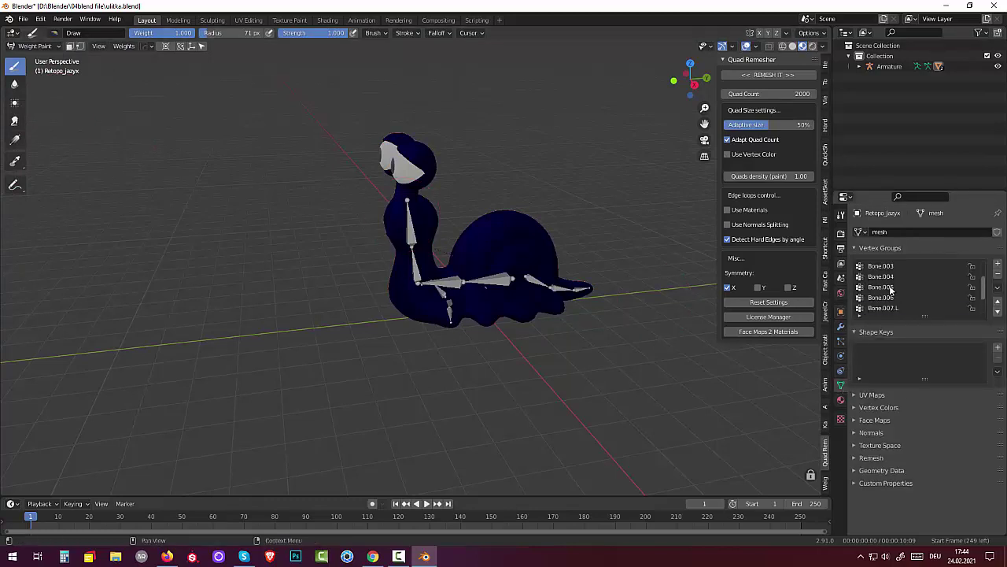
click(881, 266)
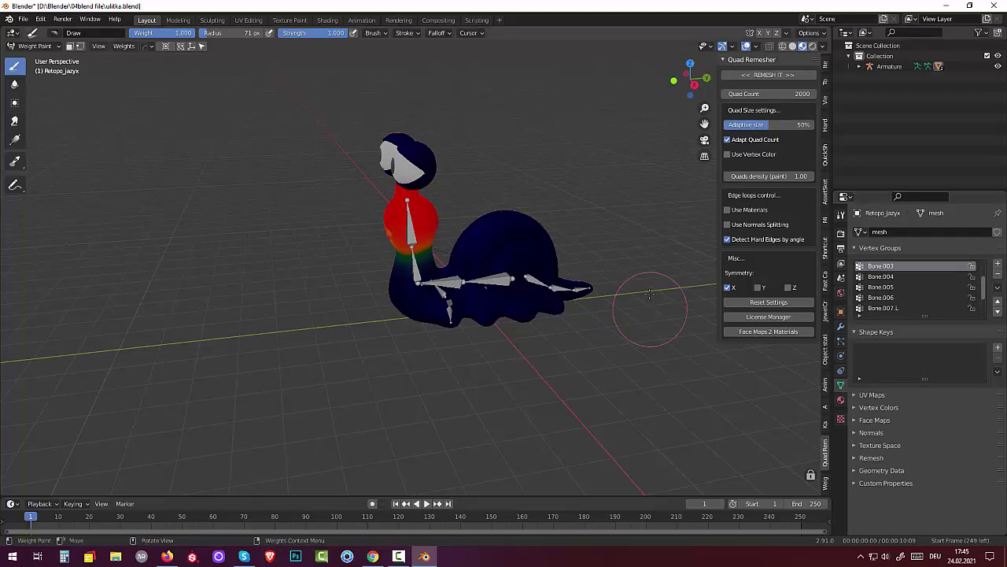
Try painting Bone.003 weight onto the snail's left eyelid with the Draw brush at weight 1.000
mouse_move(653, 292)
middle_down()
mouse_move(606, 295)
mouse_move(663, 297)
mouse_move(629, 300)
middle_up()
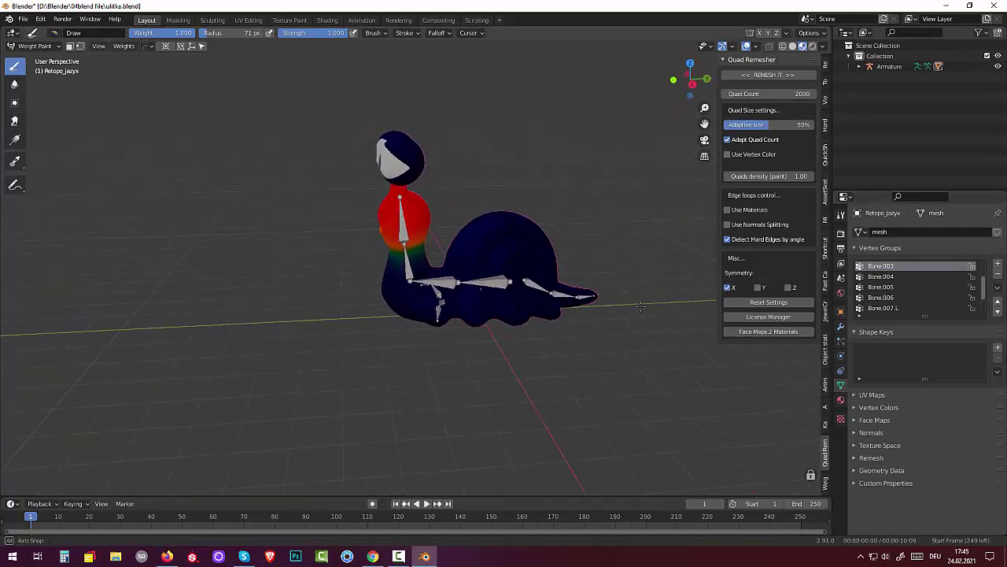
click(408, 154)
drag(408, 154, 406, 160)
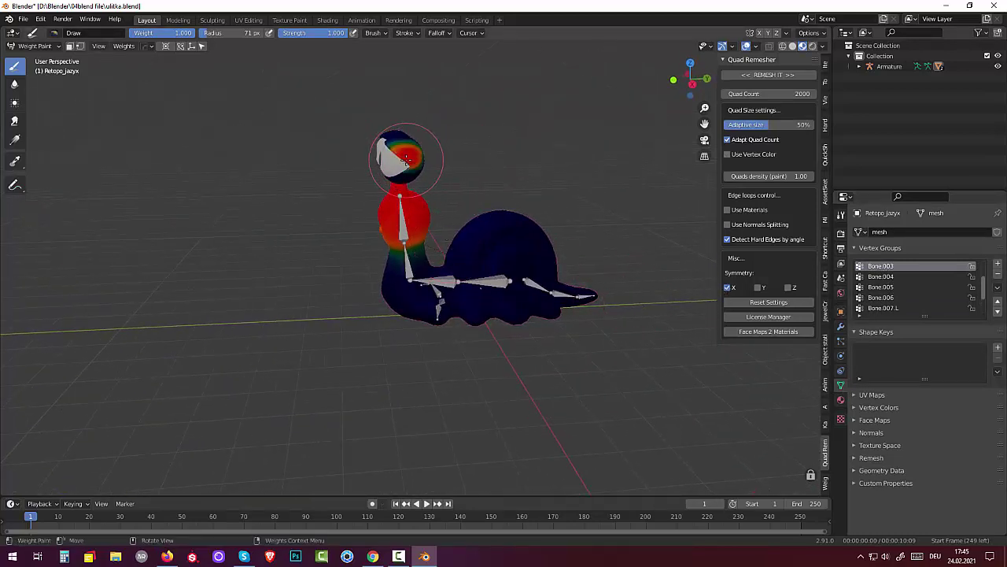
ctrl+click(505, 177)
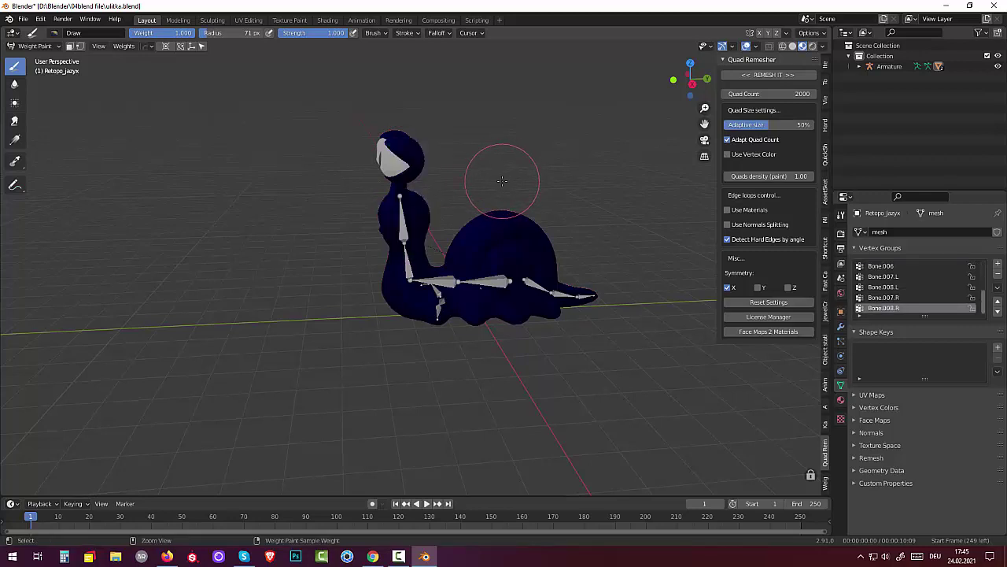
scroll(910, 277, up, 5)
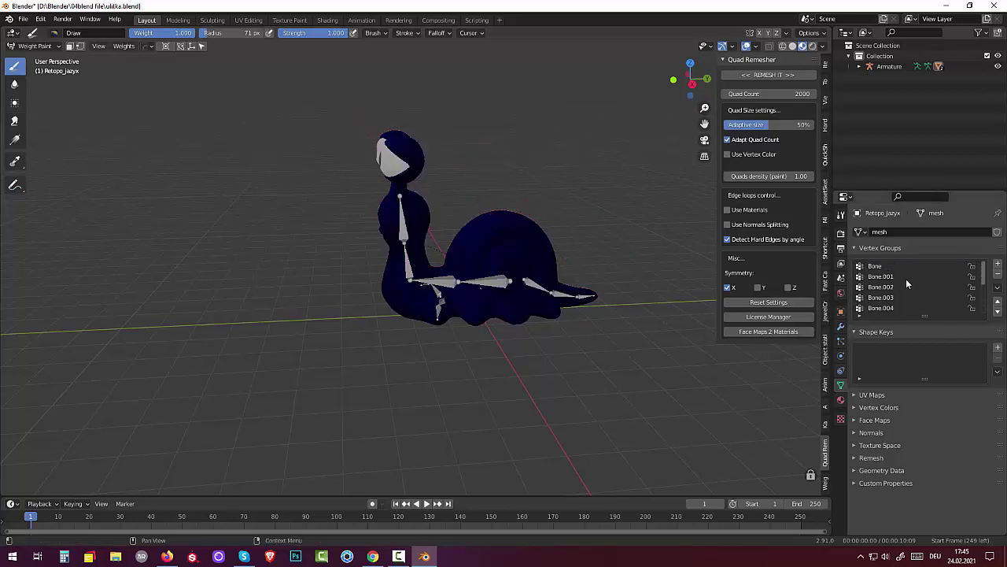
click(892, 299)
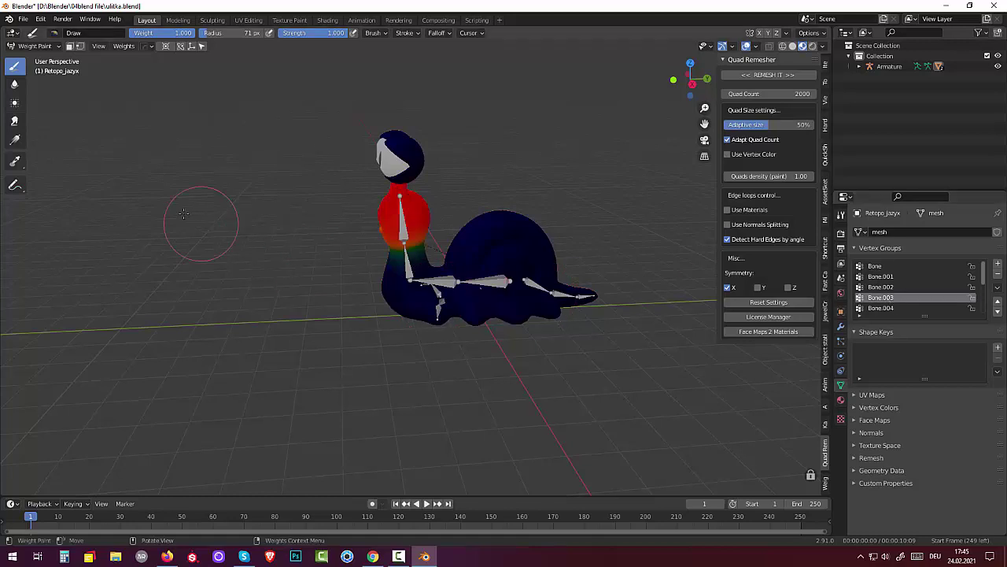
In Edit Mode, select a face on the snail's left eyelid and grow the selection over the eyelid sphere
click(36, 48)
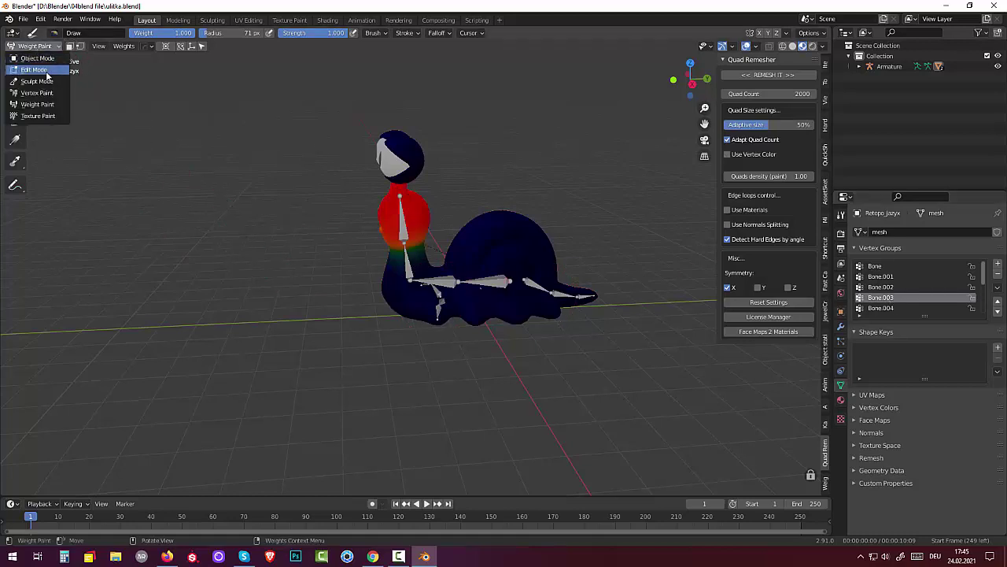
click(33, 69)
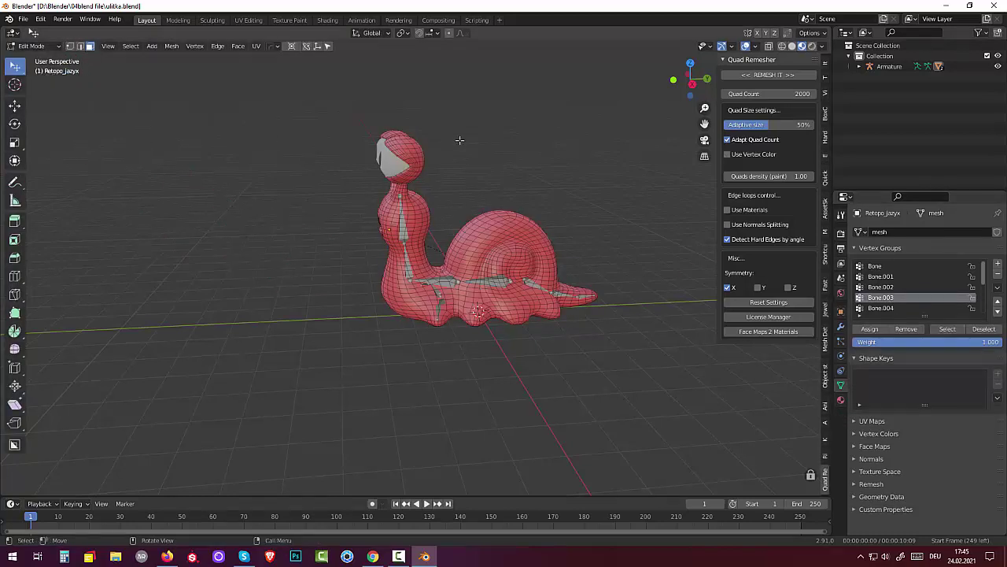
middle_drag(460, 140, 472, 213)
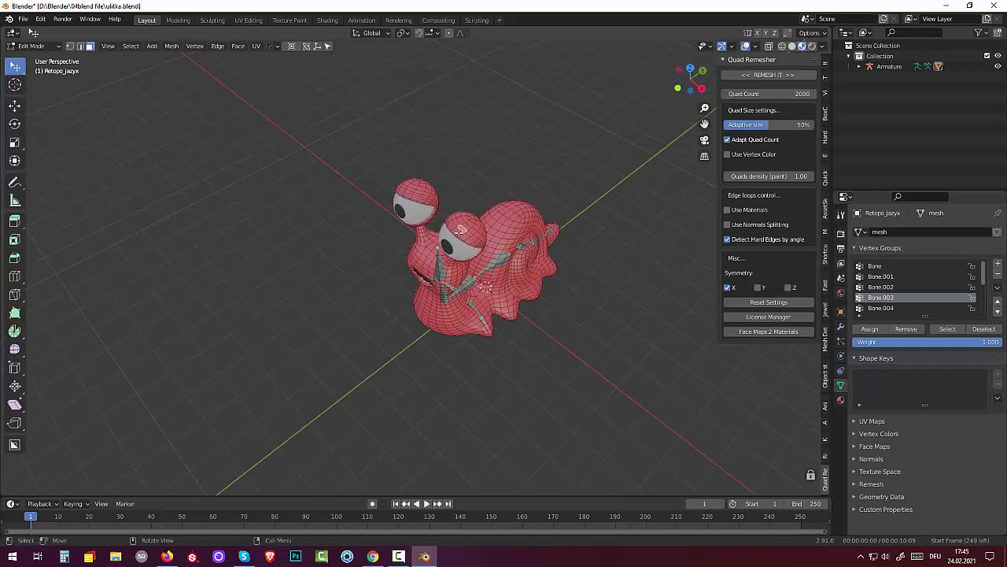
key(ctrl+KP_Add)
key(ctrl+KP_Add)
key(ctrl+KP_Add)
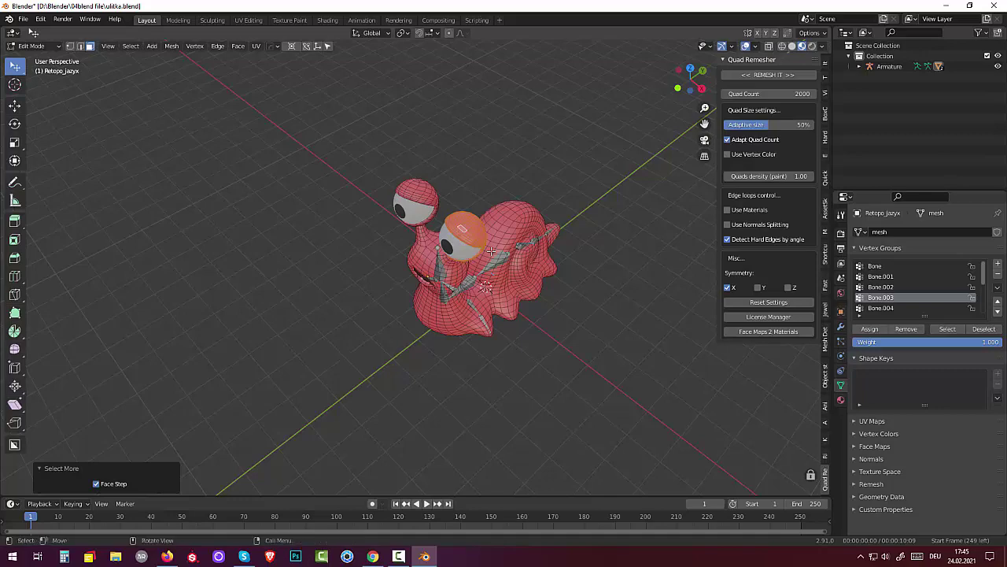
Add a face on the snail's right eyelid to the selection and grow it over that eyelid sphere too
middle_drag(537, 302, 408, 203)
click(378, 173)
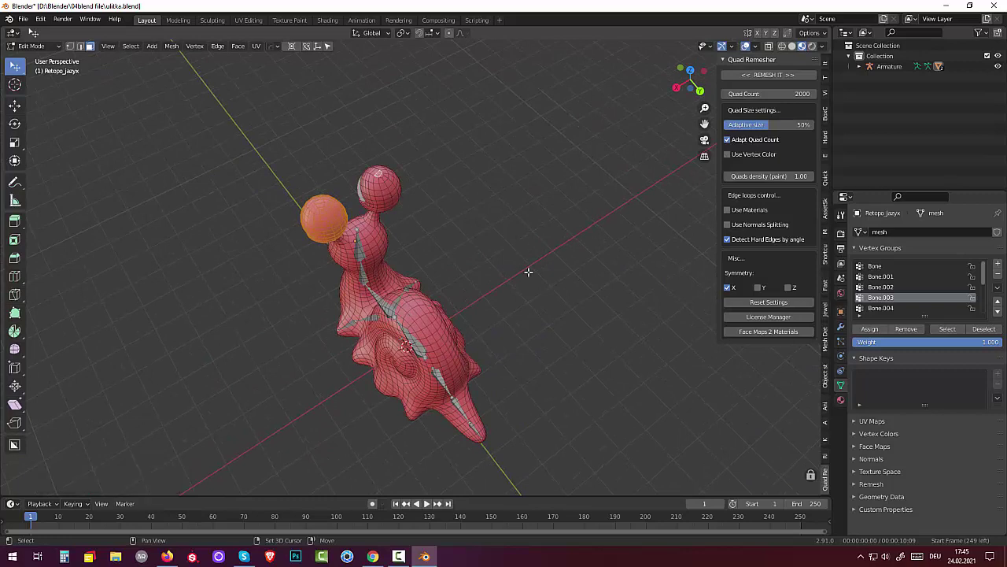
key(ctrl+KP_Add)
key(ctrl+KP_Add)
key(ctrl+KP_Add)
key(ctrl+KP_Add)
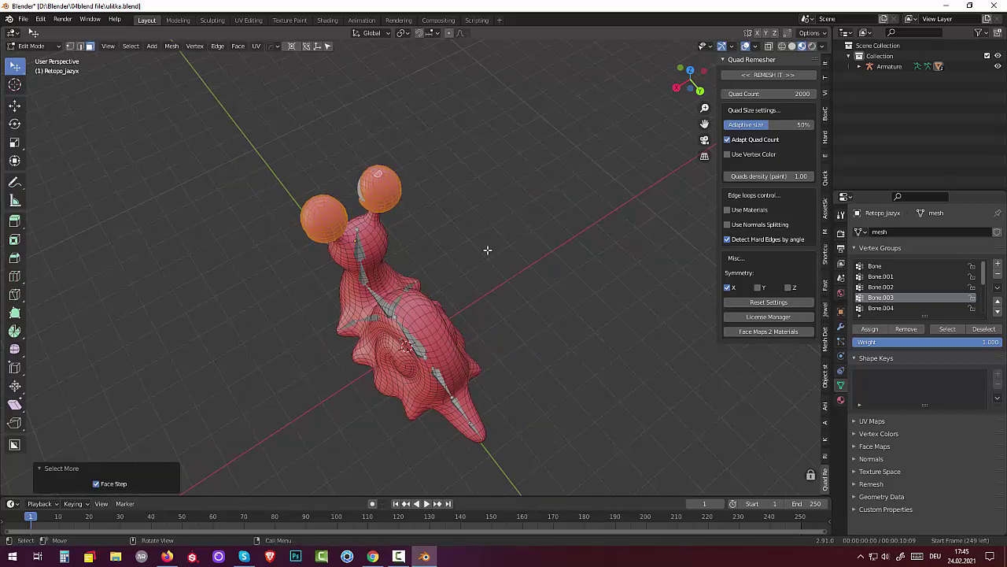
middle_drag(487, 249, 516, 181)
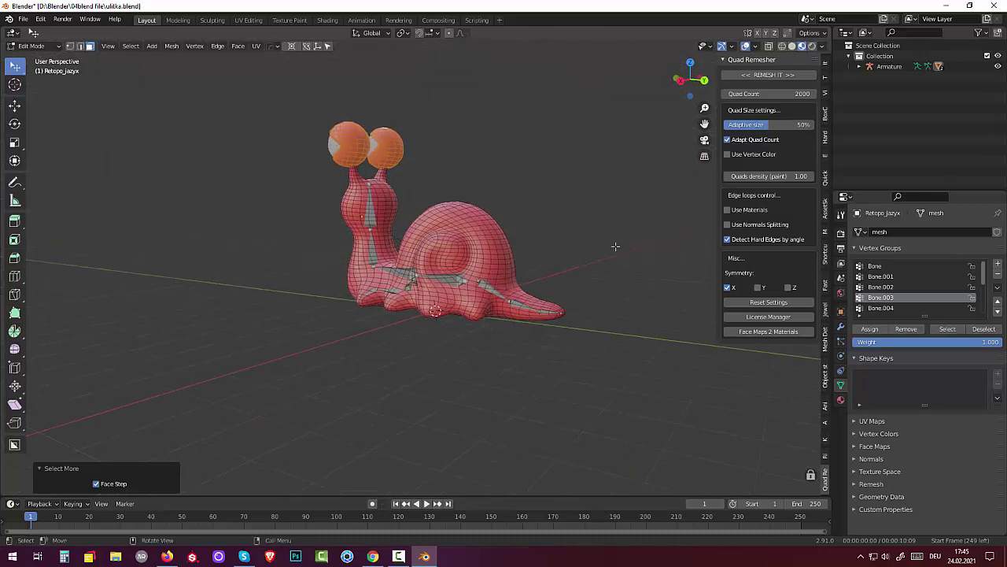
Assign the selected eyelid faces to the Bone.003 vertex group with weight 1.000, and return to Object Mode
click(870, 329)
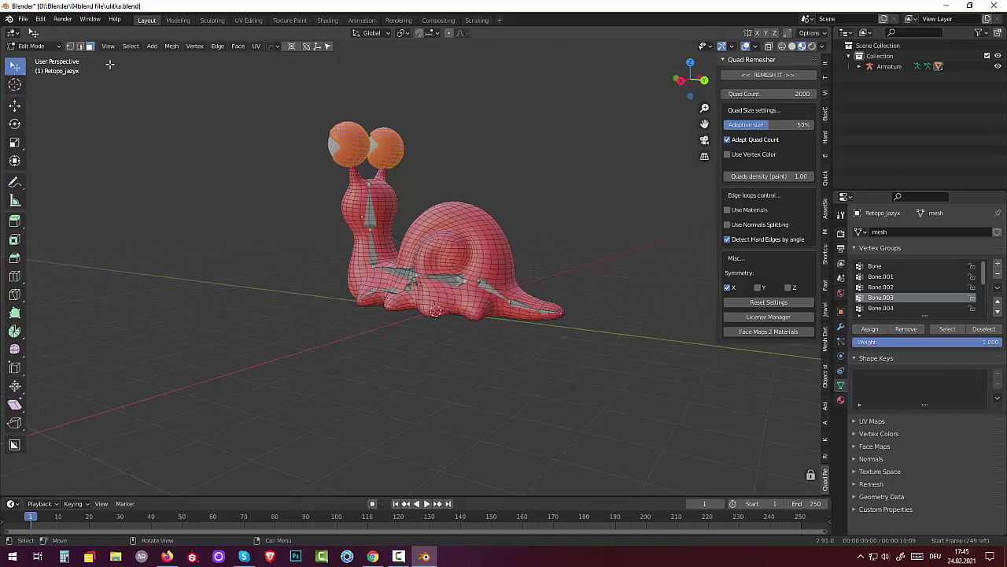
click(41, 47)
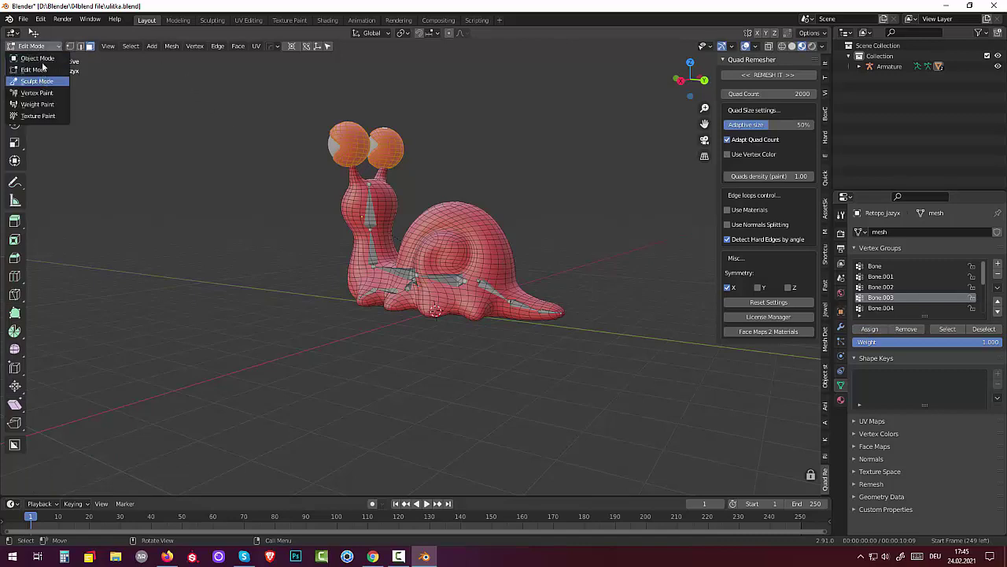
click(37, 58)
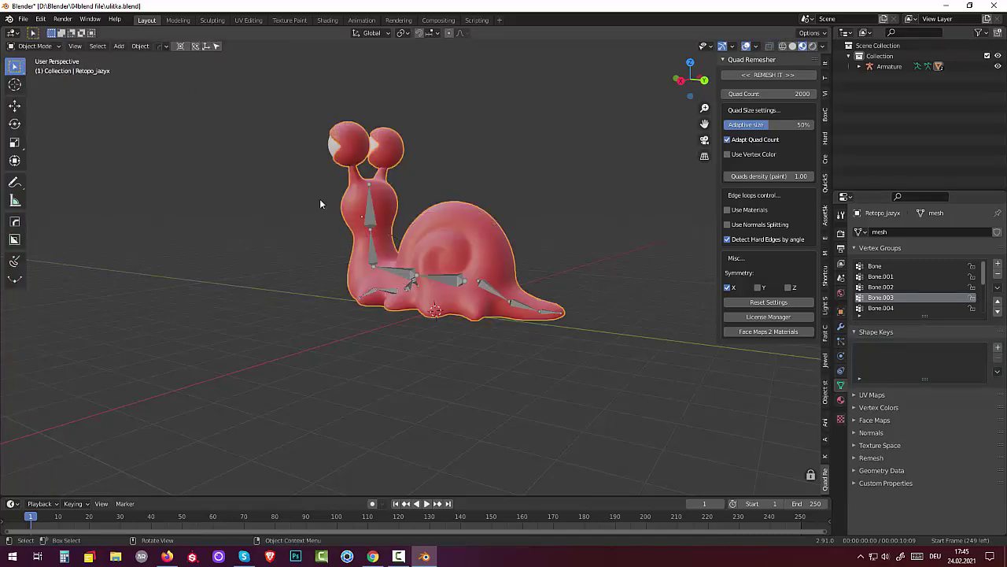
Put the snail's armature into Pose Mode and rotate the head bone Bone.003 back and forth to test the eyelids
click(406, 275)
click(36, 45)
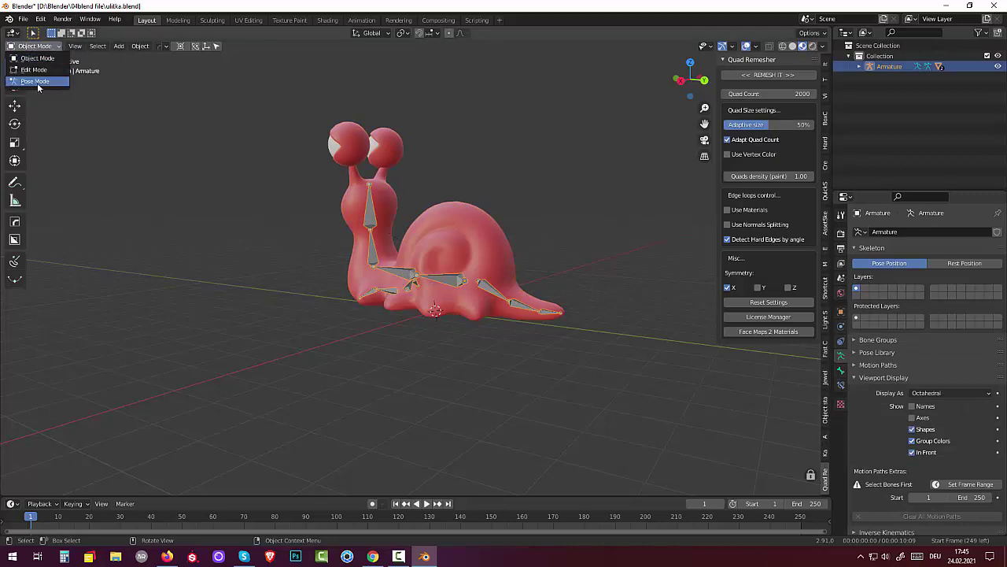
click(35, 82)
middle_drag(392, 264, 399, 198)
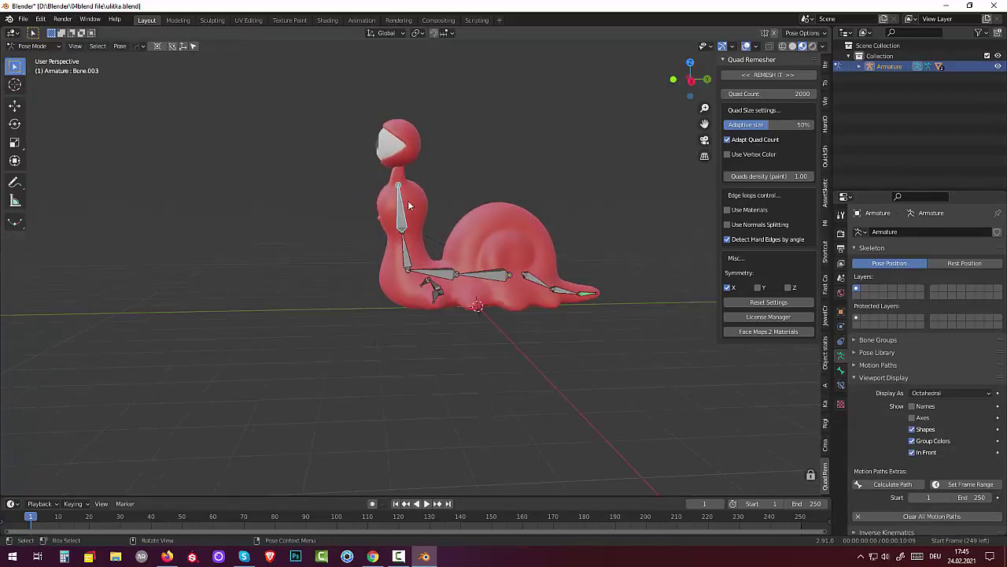
key(r)
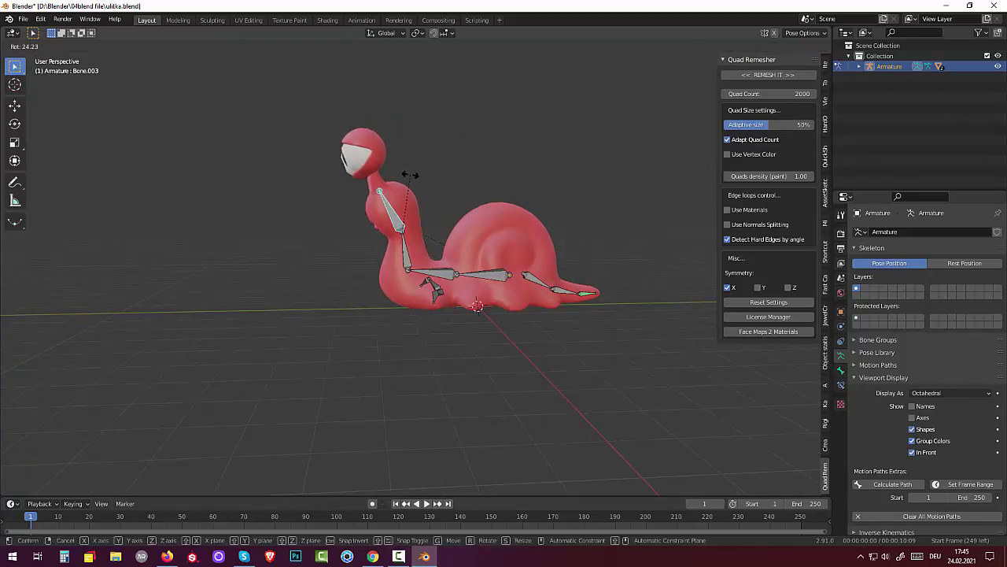
key(g)
click(430, 253)
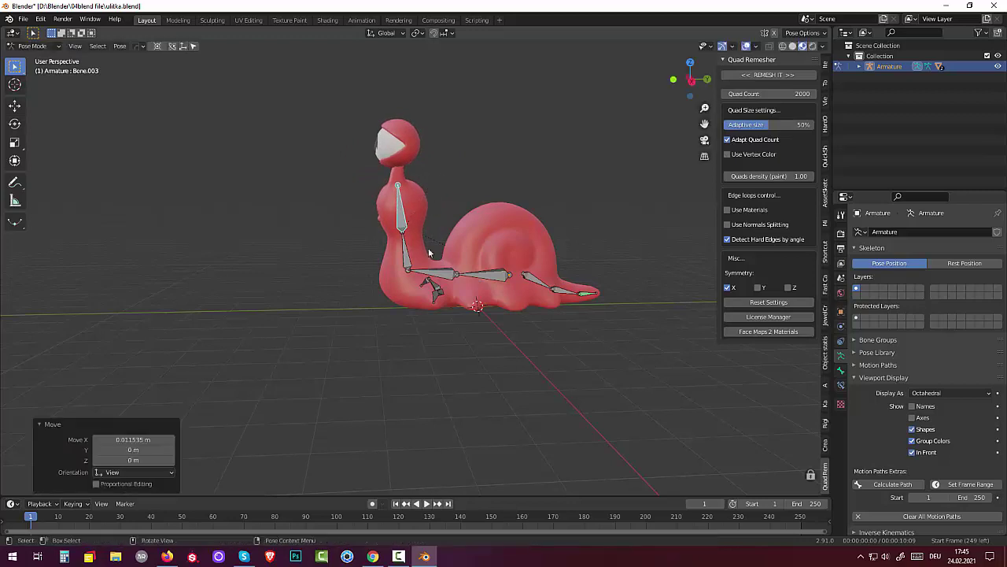
Rotate the neck bone Bone.002 to lean forward and rotate Bone.001 upward to raise the front of the body
click(404, 258)
key(r)
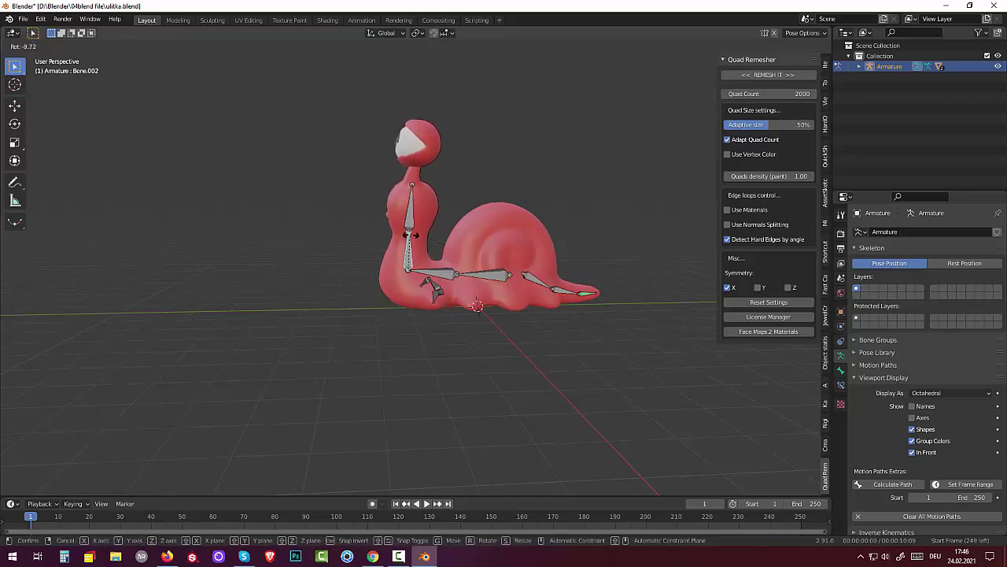
key(g)
click(418, 246)
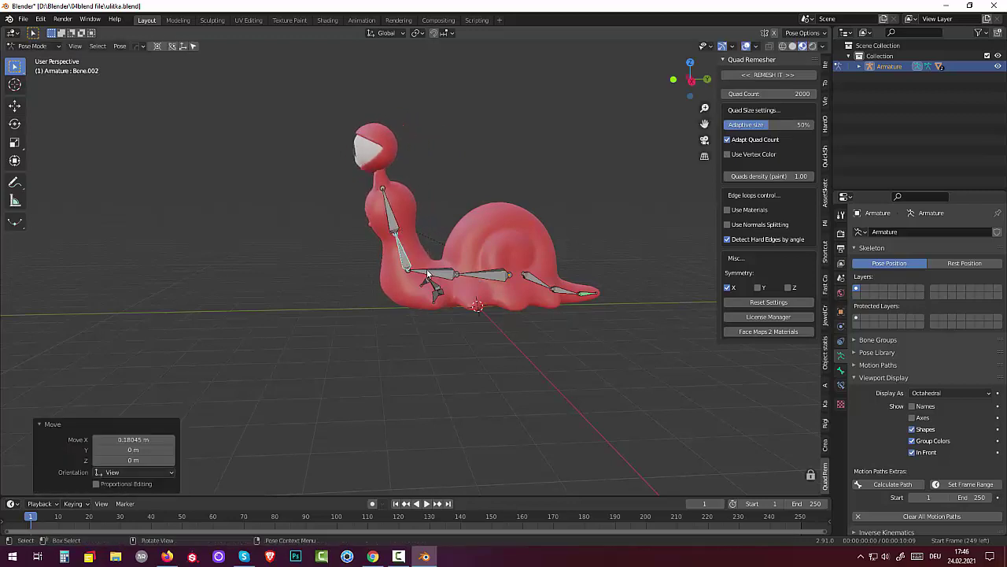
click(427, 274)
key(r)
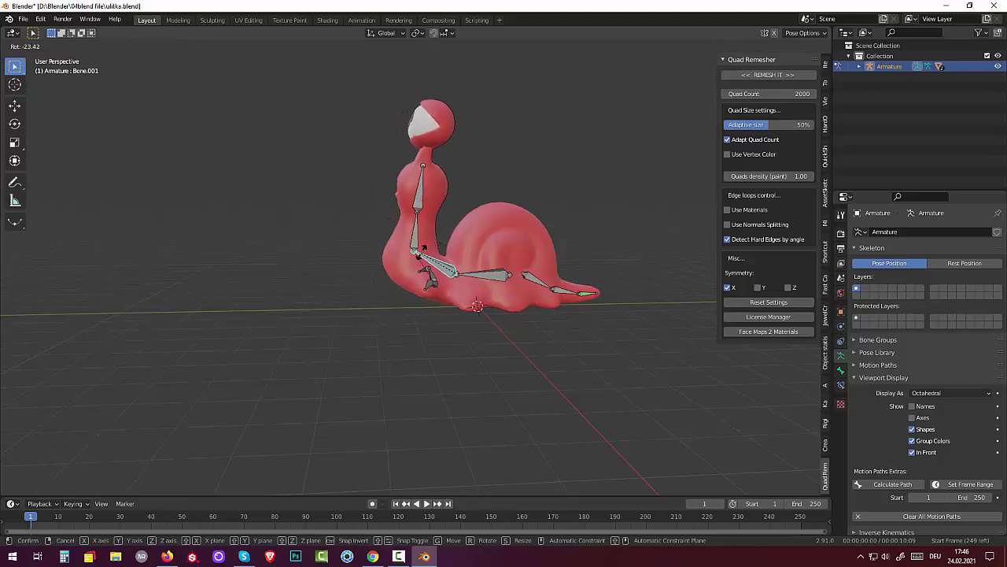
key(g)
click(416, 185)
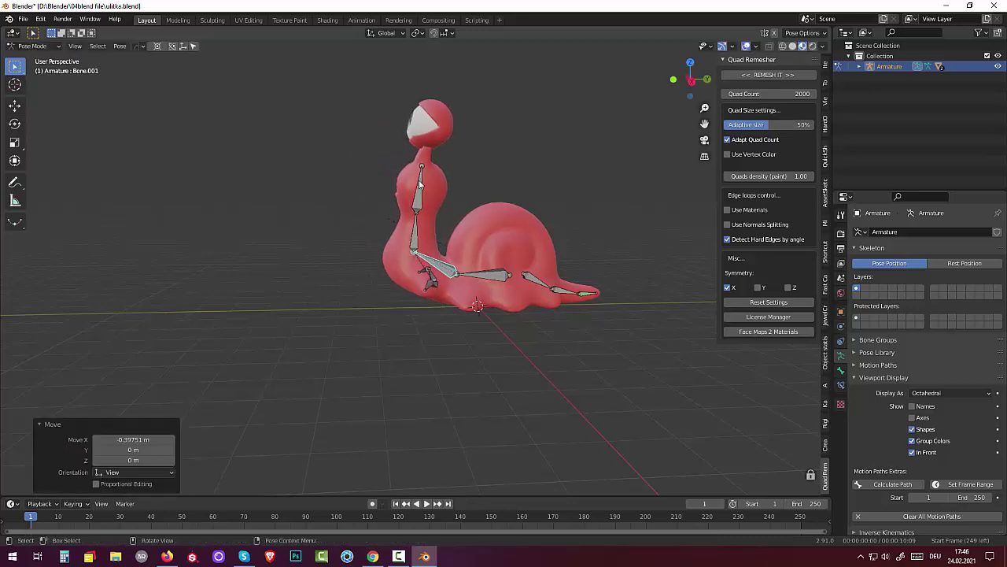
Rotate the head bone Bone.003 slightly forward to level the snail's gaze
click(419, 184)
key(r)
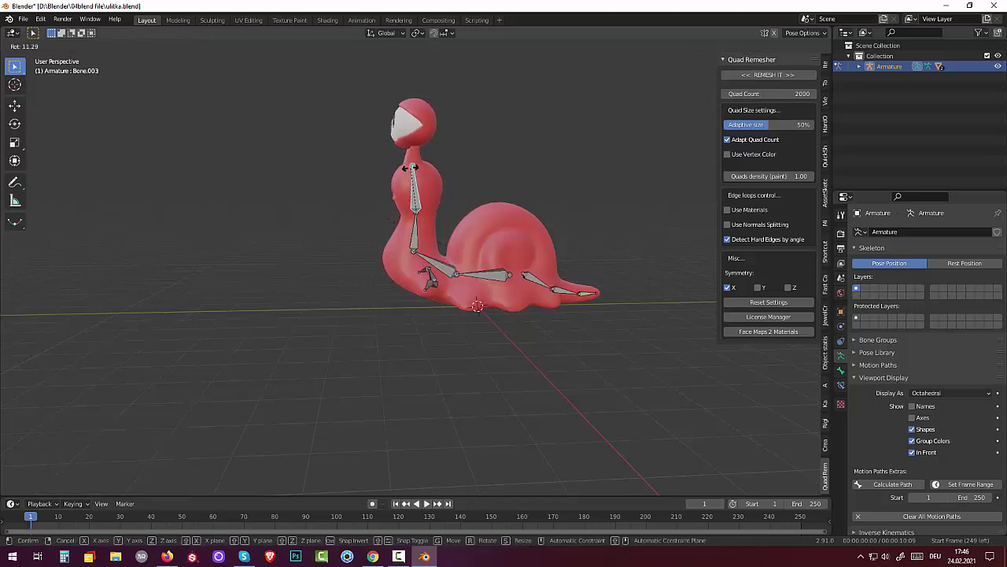
key(g)
click(450, 185)
From the front, rotate the front side bones Bone.008.L and Bone.008.R so their tips point downward
middle_drag(451, 185, 552, 177)
click(507, 273)
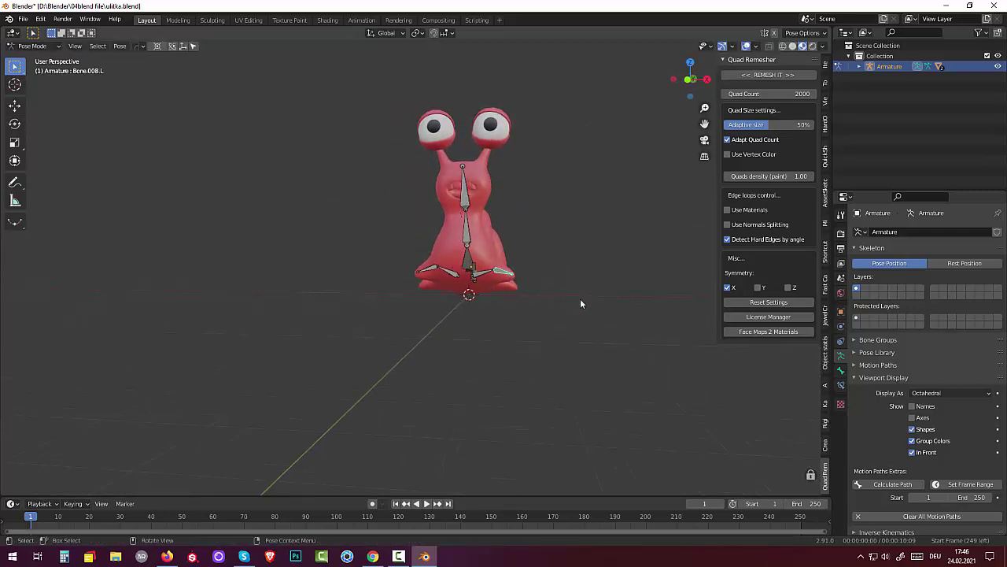
key(g)
click(528, 339)
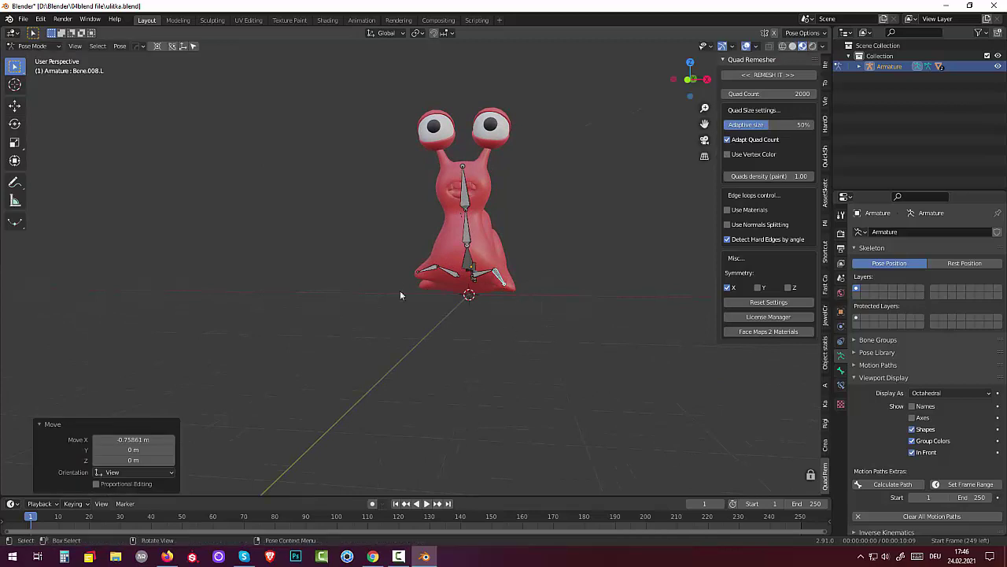
click(425, 272)
key(g)
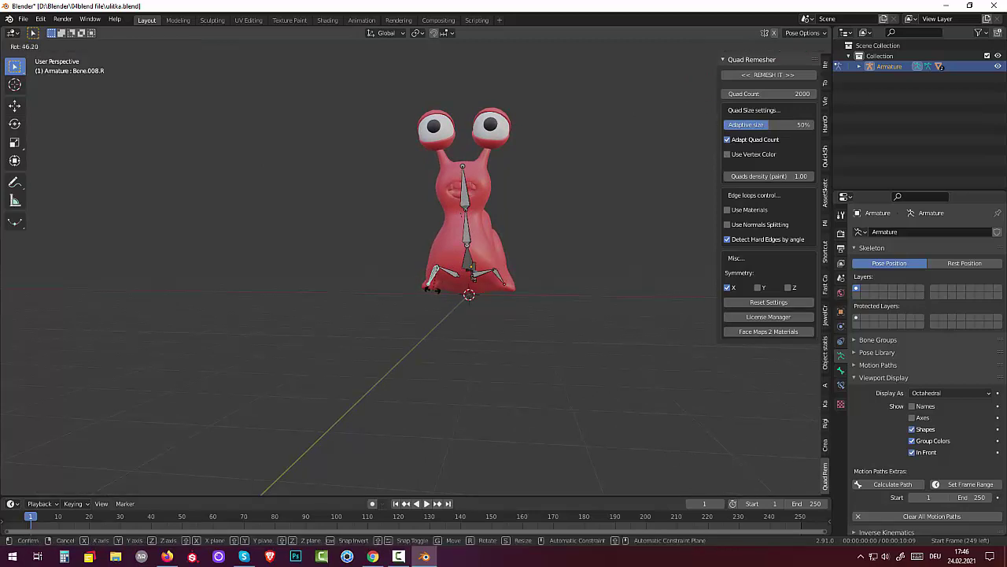
click(478, 294)
From the sides, rotate Bone.008.R and Bone.008.L so their tips swing toward the snail's front
middle_drag(478, 295, 648, 302)
key(r)
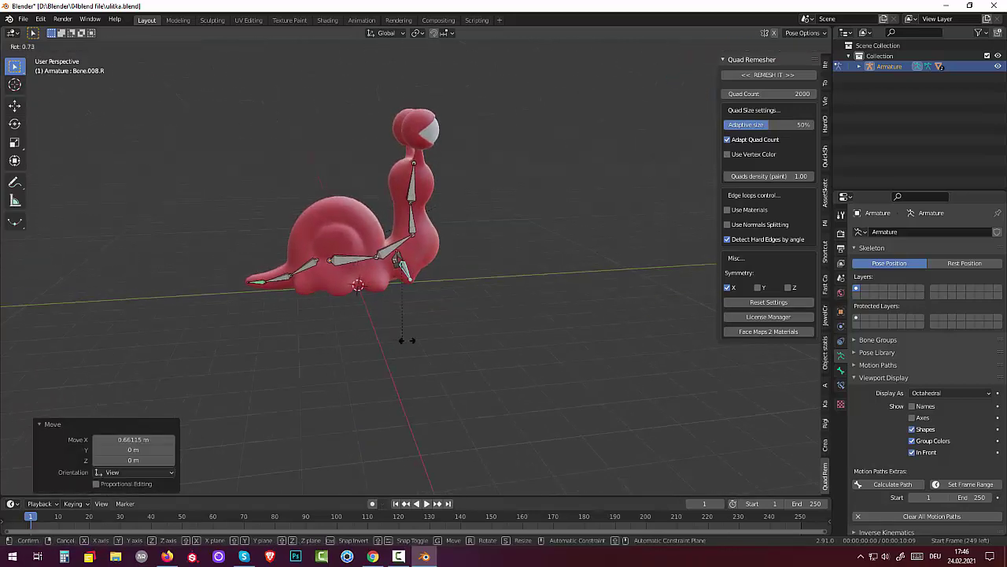
right_click(454, 357)
middle_drag(453, 357, 305, 329)
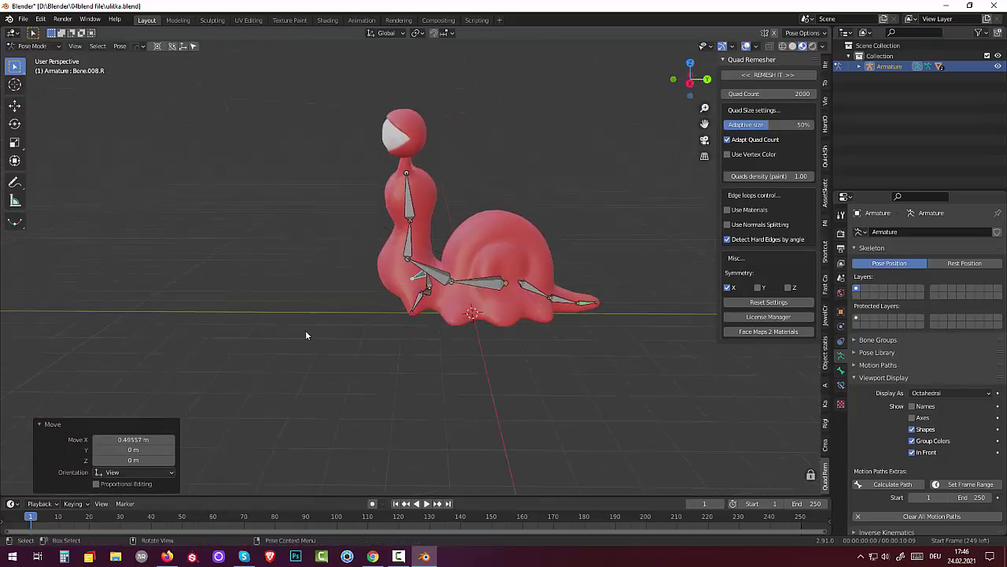
click(411, 308)
key(r)
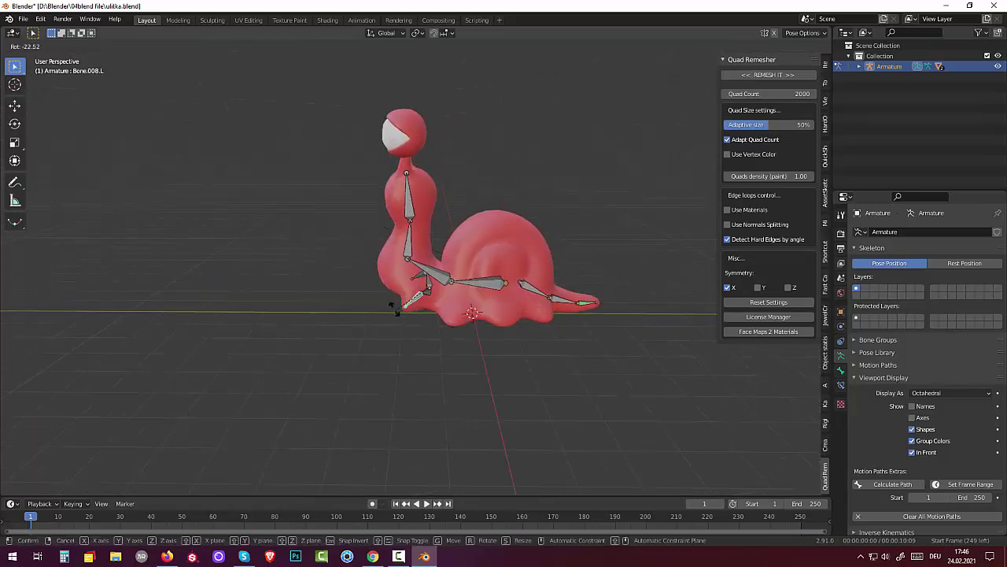
right_click(393, 313)
Rotate the tail bone Bone.005 sideways from above, and bend it upward from the side
middle_drag(391, 312, 440, 423)
click(419, 425)
key(r)
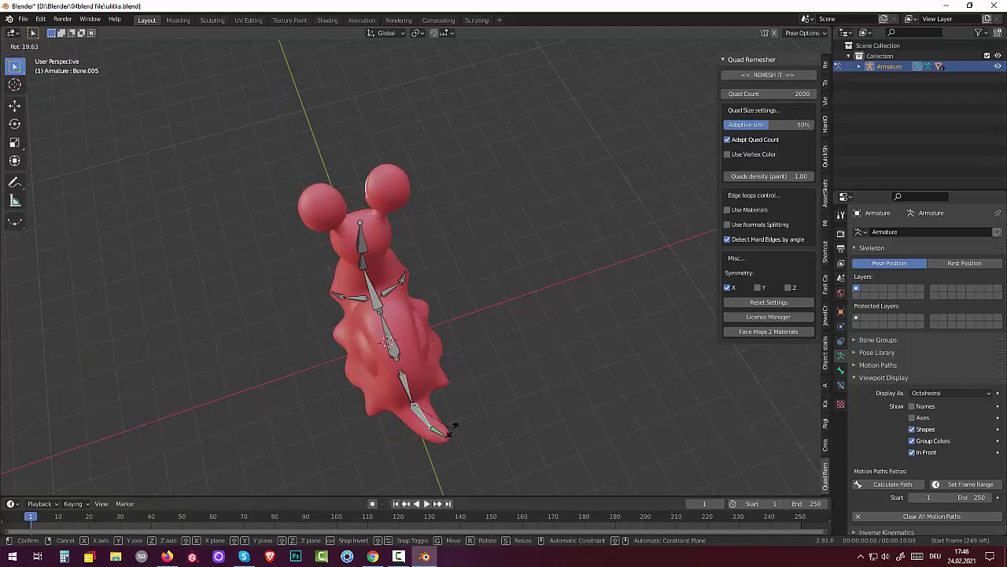
click(455, 421)
middle_drag(455, 421, 543, 326)
key(r)
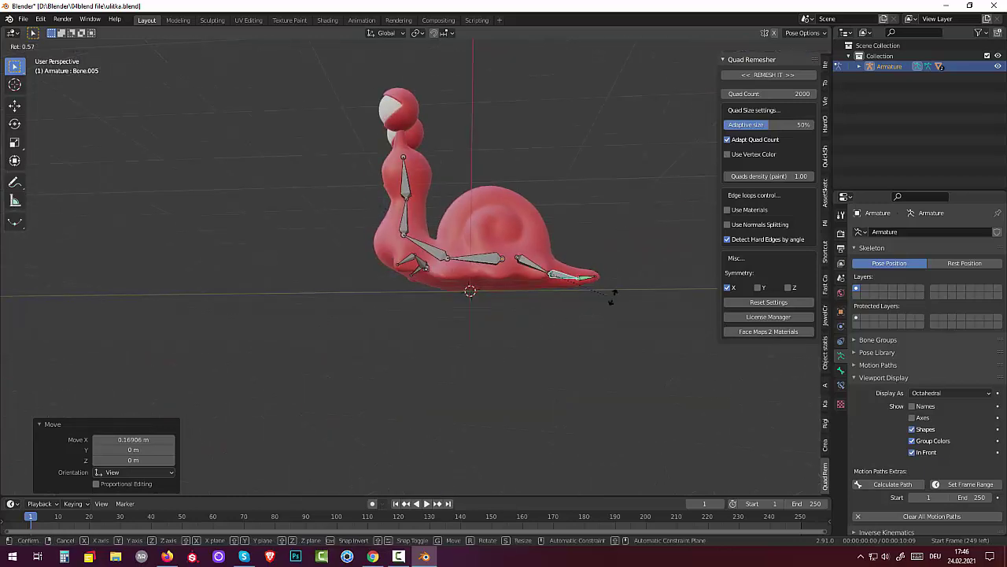
click(618, 287)
Rotate the neck bone Bone.002 backward by about 9 degrees from the side
scroll(542, 358, down, 2)
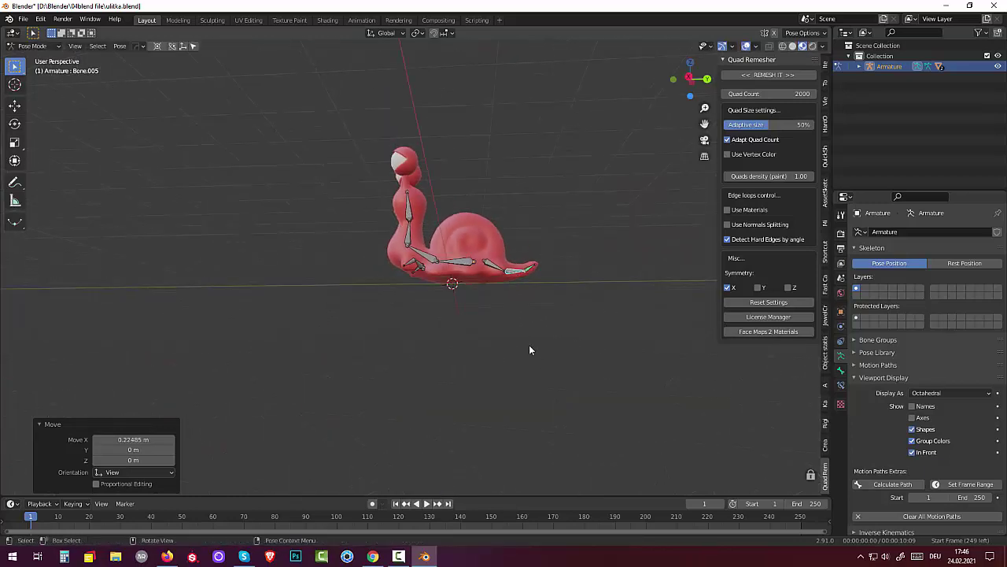
middle_drag(530, 351, 426, 243)
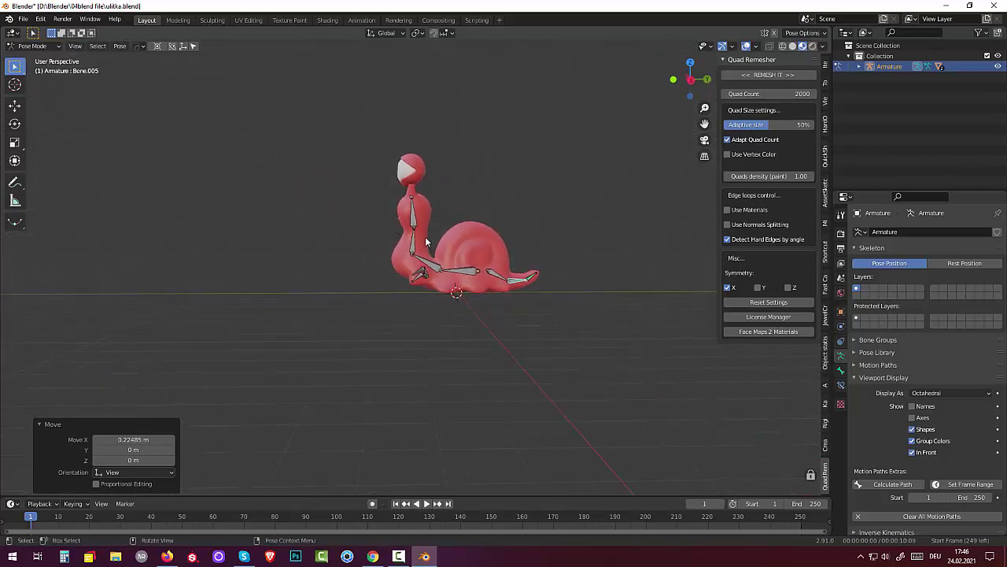
click(410, 245)
key(g)
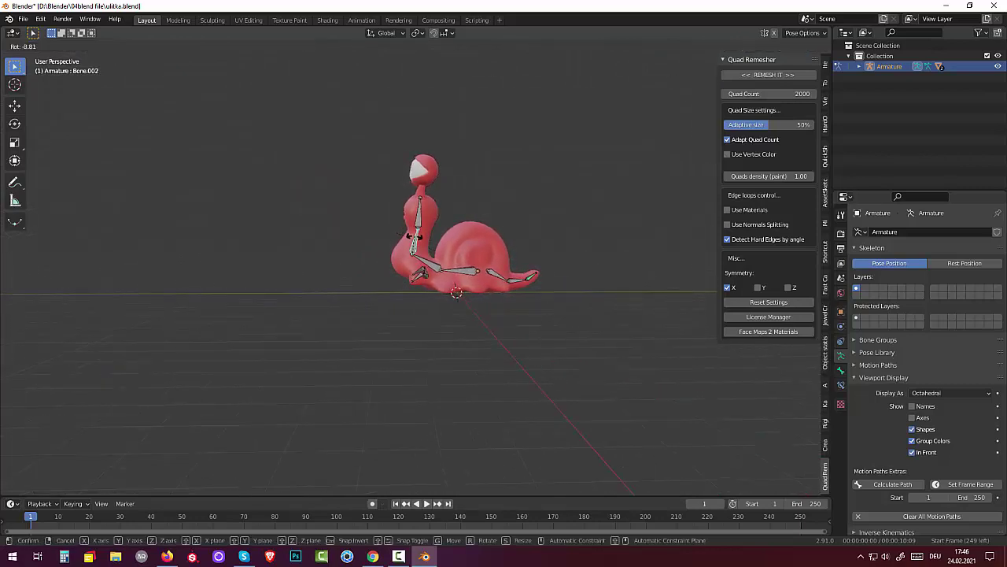
click(415, 240)
Rotate Bone.001 upward by about 8 degrees and tilt the head bone Bone.003 slightly forward
click(421, 259)
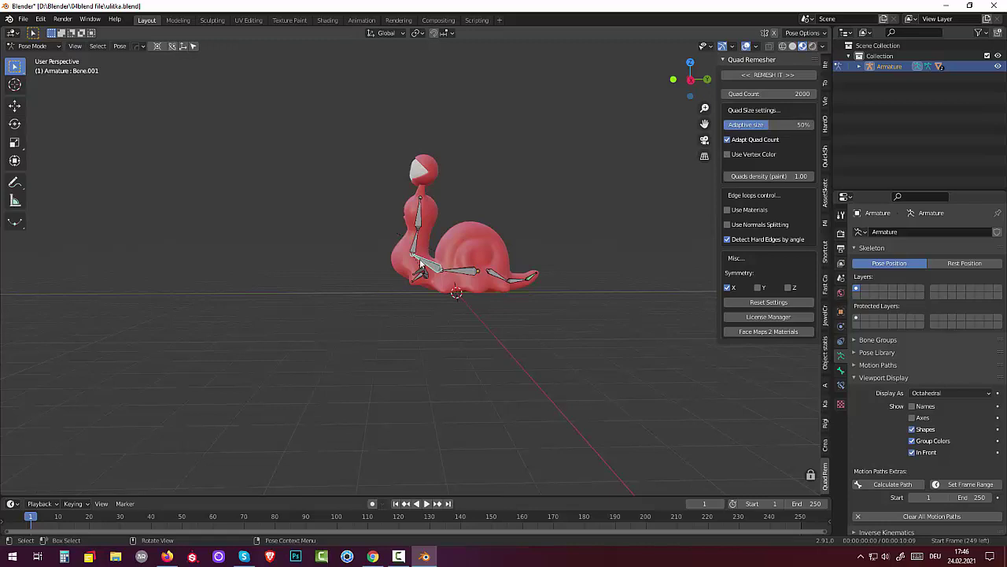
key(r)
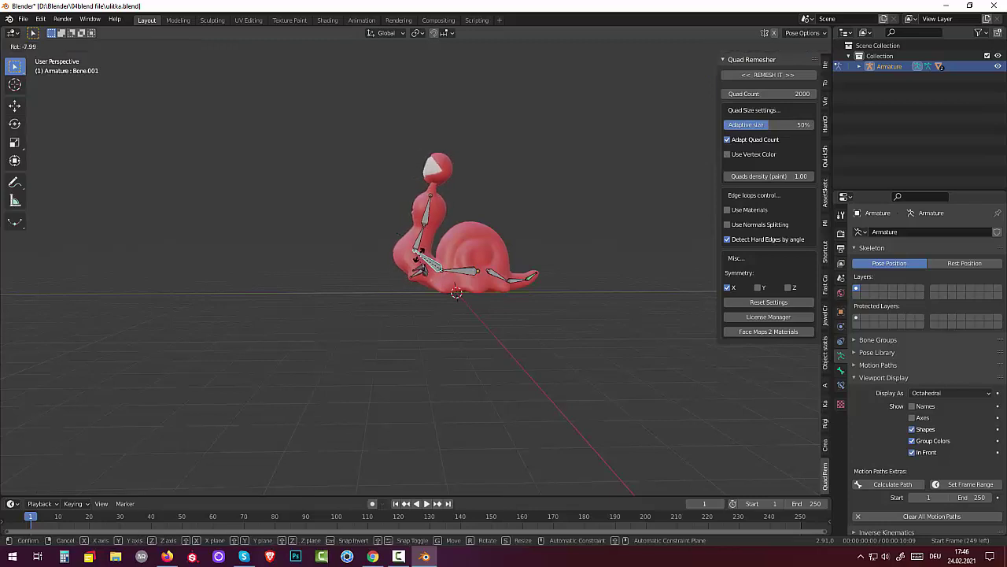
click(429, 223)
click(427, 210)
key(r)
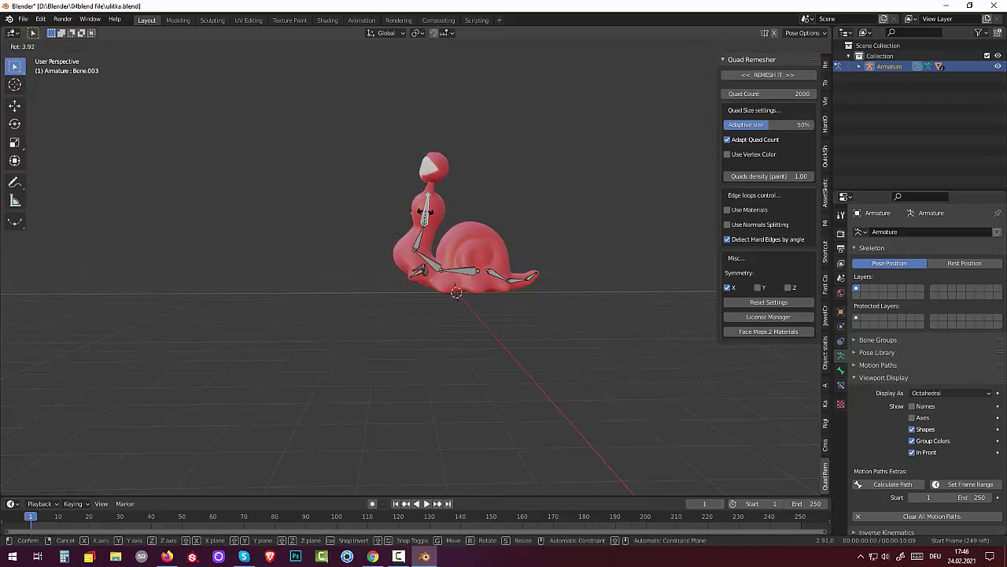
key(Escape)
Rotate the front side bones Bone.008.L and Bone.008.R further inward, viewed from the front
middle_drag(465, 364, 540, 359)
click(474, 270)
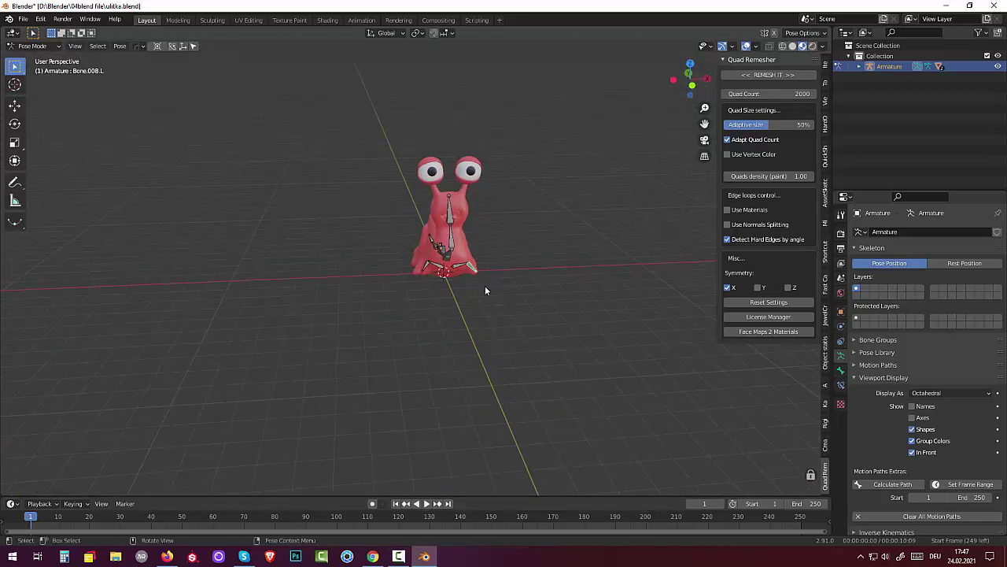
key(r)
key(Escape)
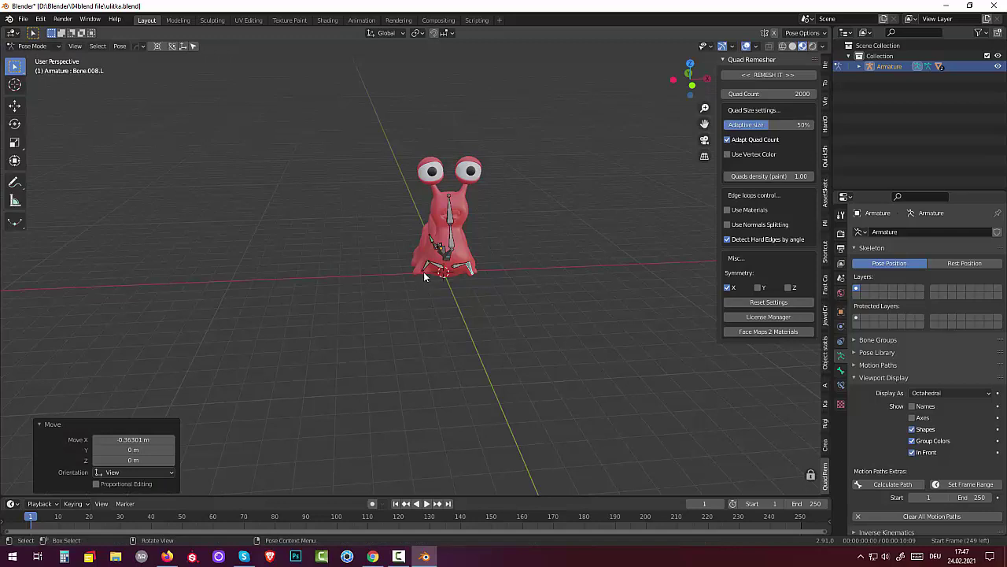
click(423, 273)
key(r)
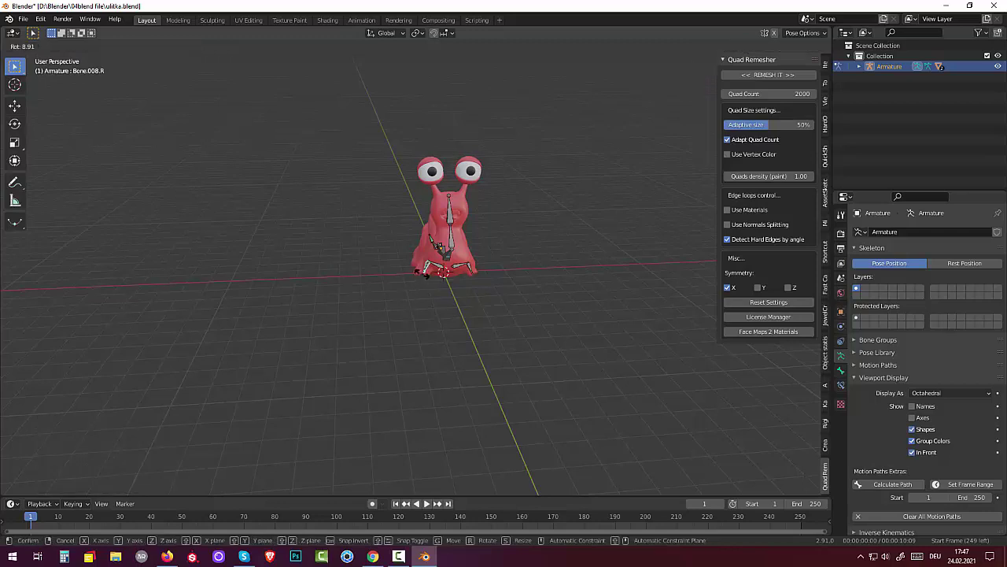
key(Escape)
Return the armature to Object Mode and leave no object selected
middle_drag(509, 323, 440, 316)
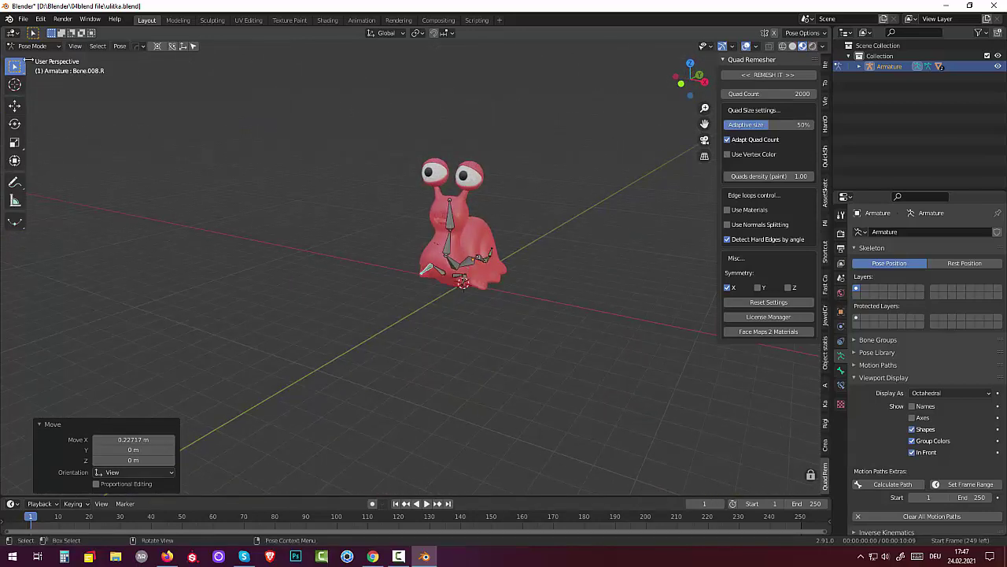
click(32, 46)
click(37, 58)
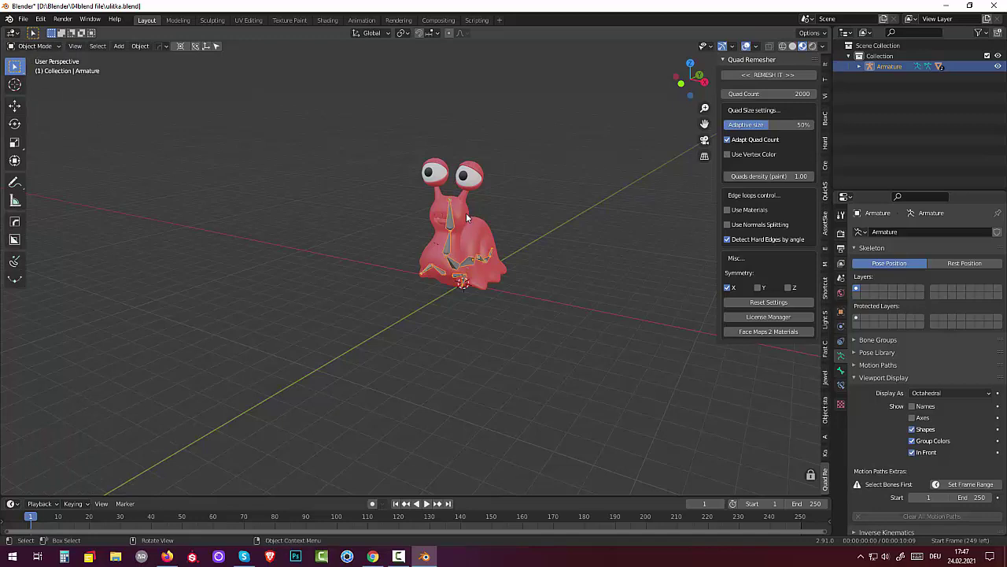
click(466, 218)
click(40, 47)
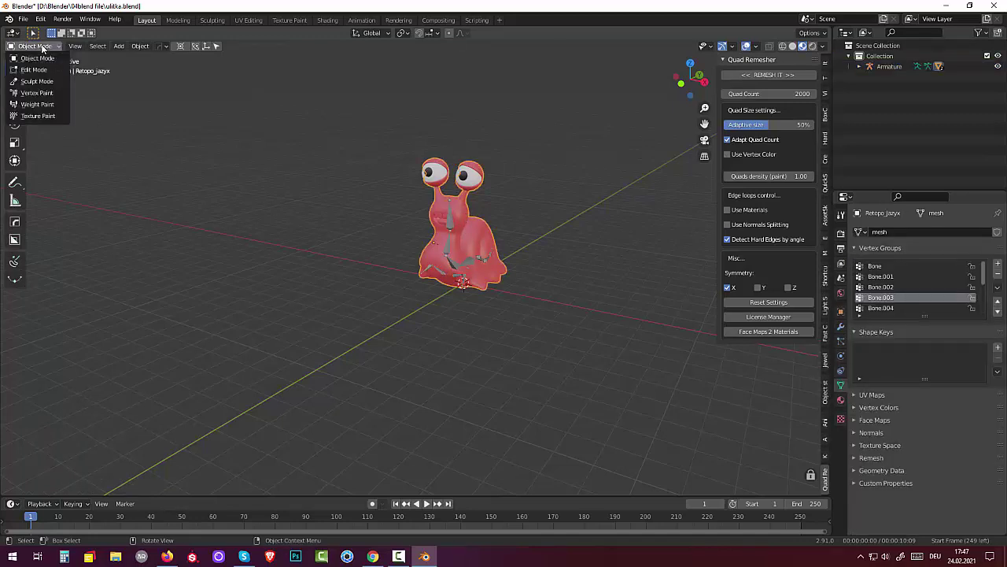
click(43, 47)
click(541, 364)
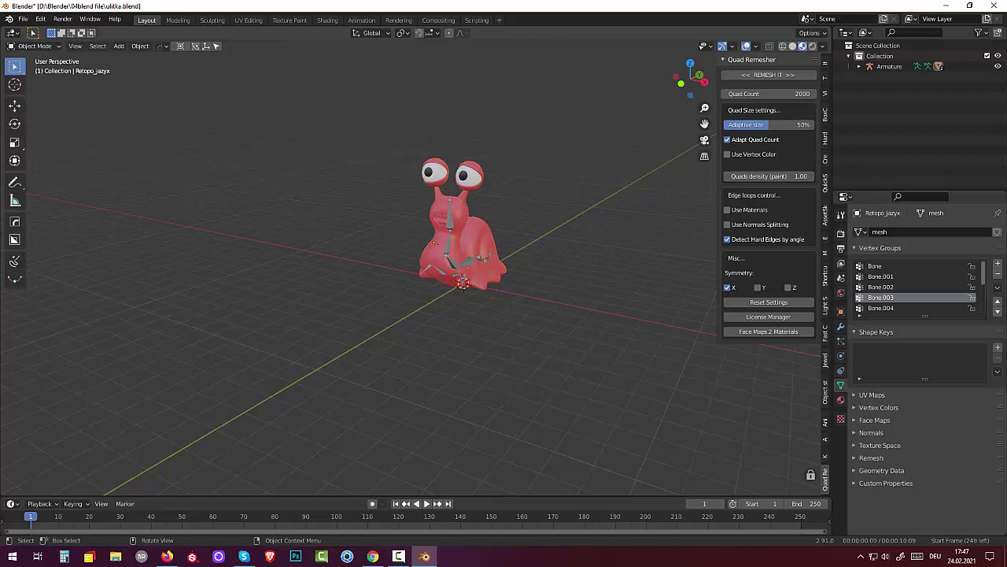
Hide the Armature in the viewport and select the snail mesh Retopo_jazyx
click(998, 67)
middle_drag(473, 306, 454, 293)
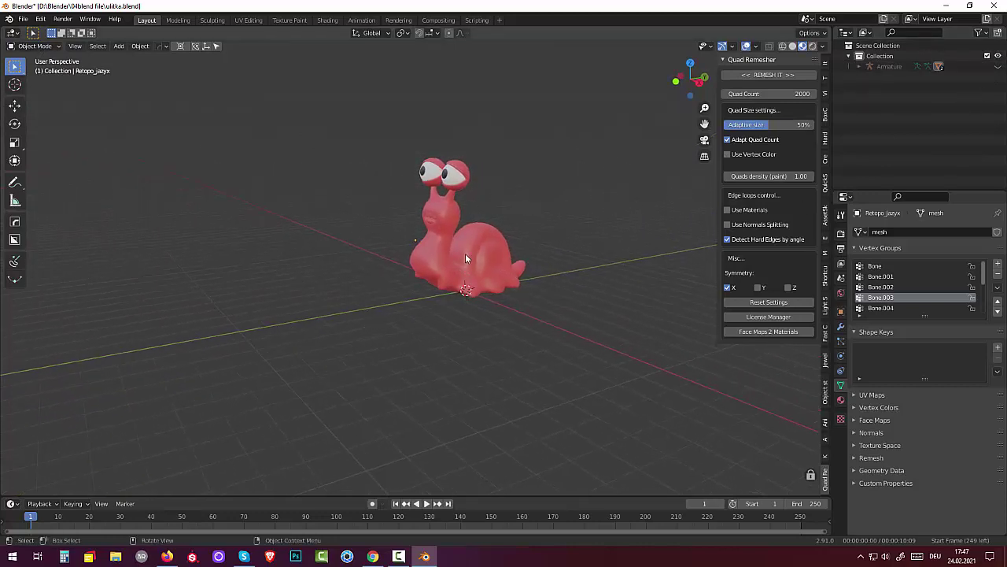
click(466, 254)
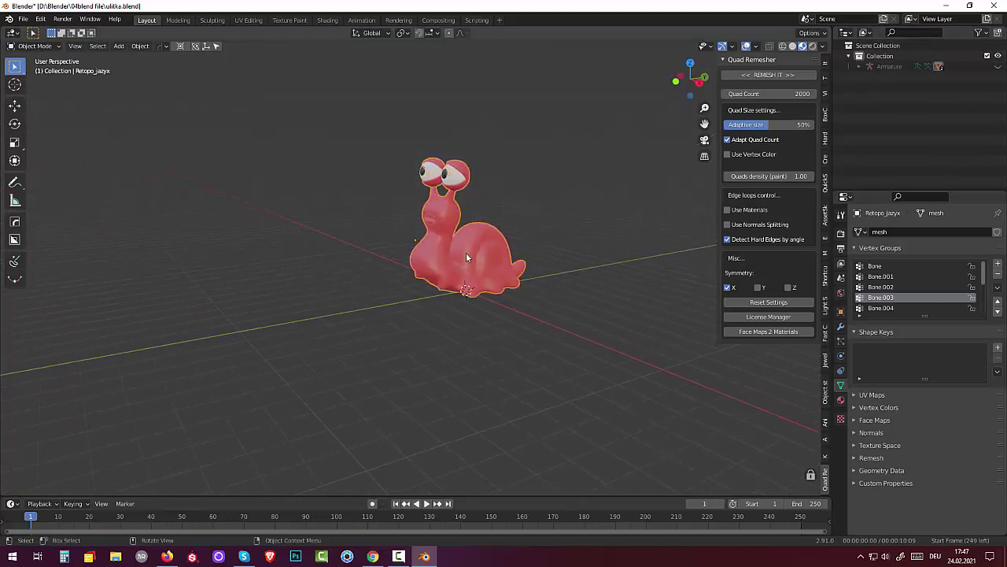
Remove the red Material.006 slot from the snail mesh's material list
click(841, 402)
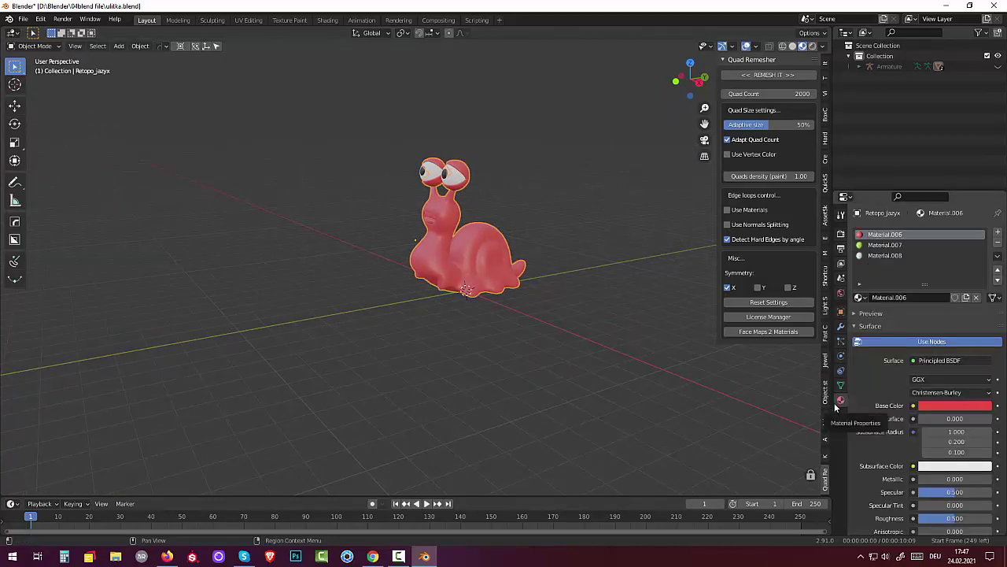
click(883, 246)
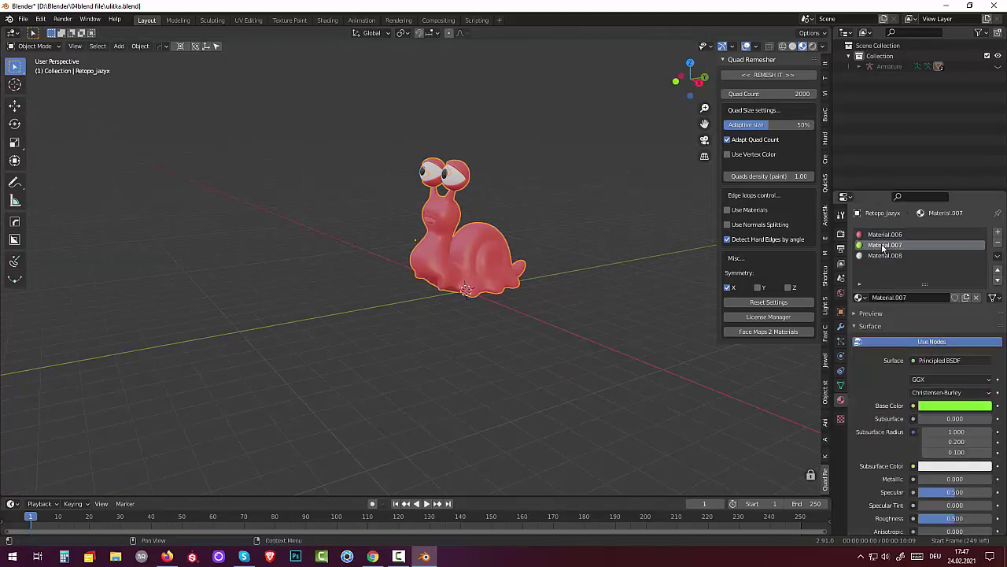
click(794, 46)
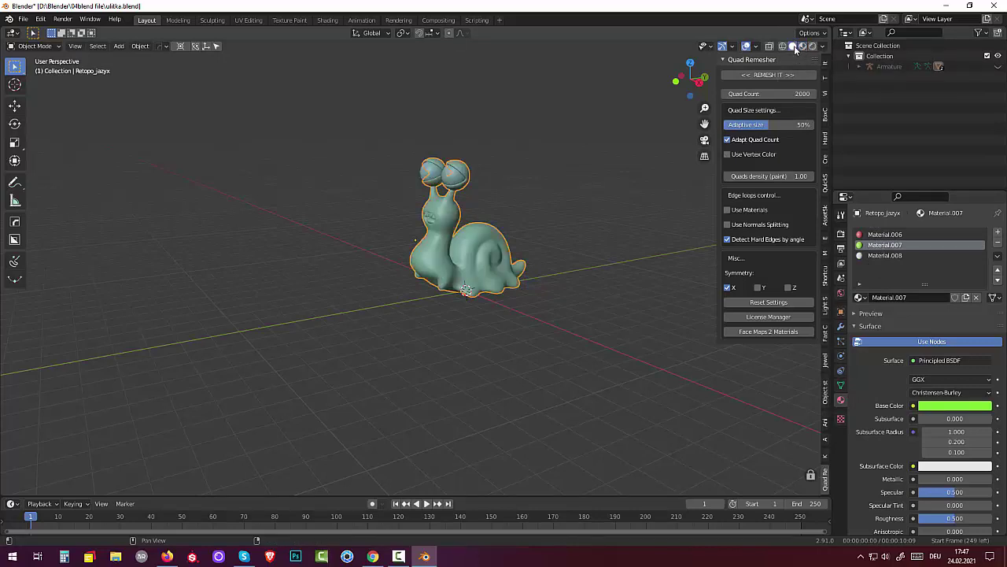
click(802, 46)
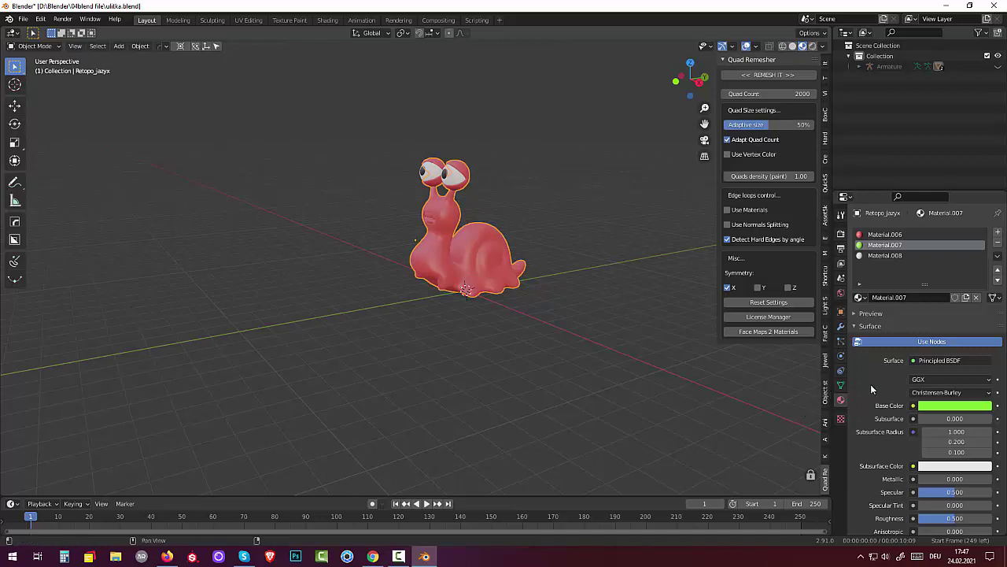
click(876, 236)
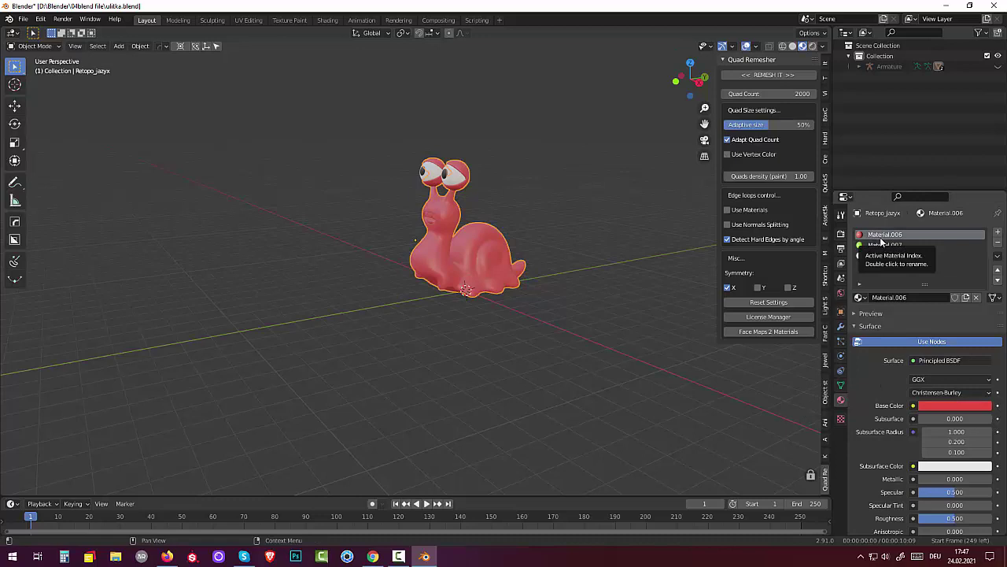
click(998, 245)
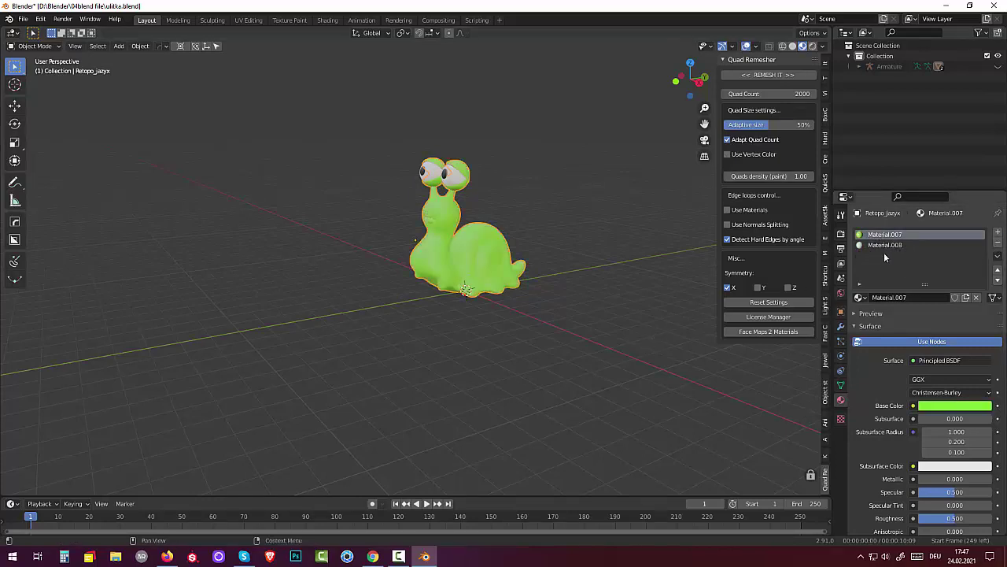
Open the snail mesh Retopo_jazyx in Edit Mode and clear the selection of the eyelid faces
click(540, 250)
middle_drag(518, 279, 532, 307)
scroll(531, 303, up, 3)
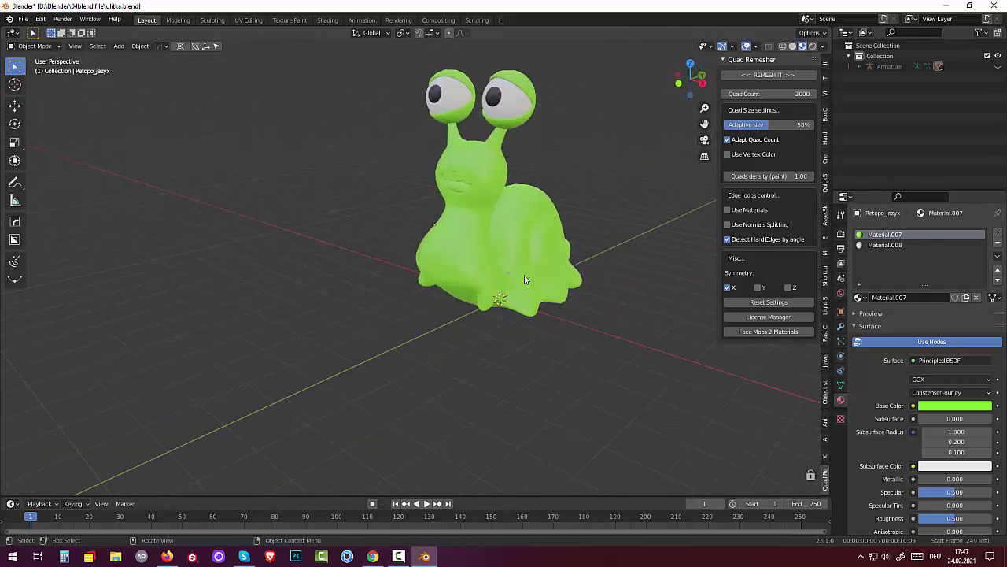
click(451, 180)
click(32, 46)
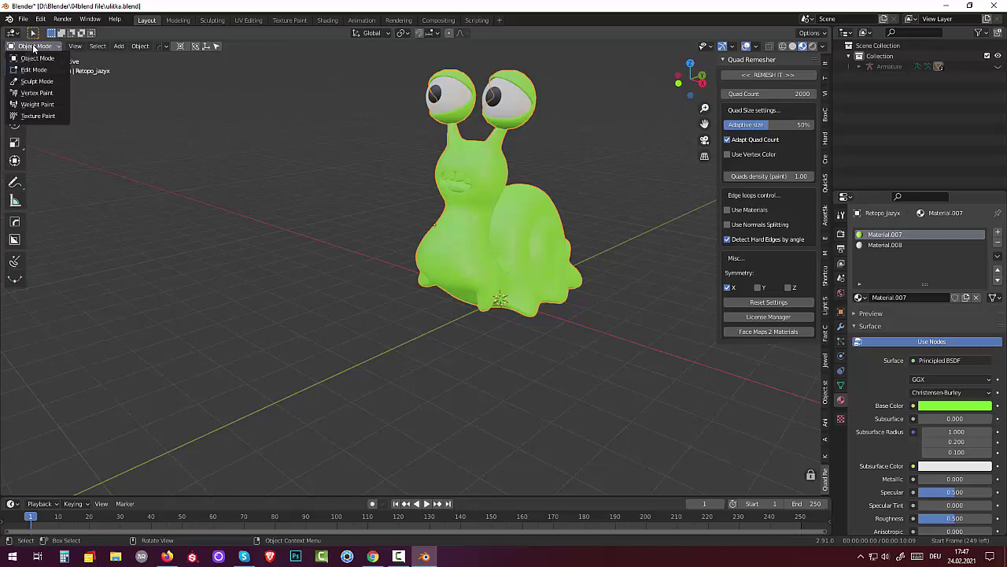
click(39, 71)
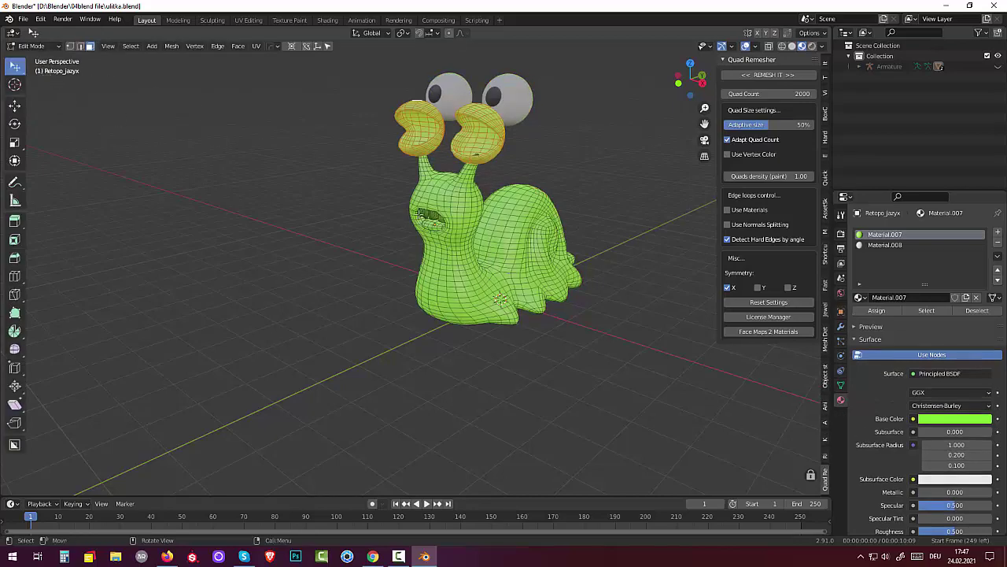
middle_drag(453, 220, 421, 215)
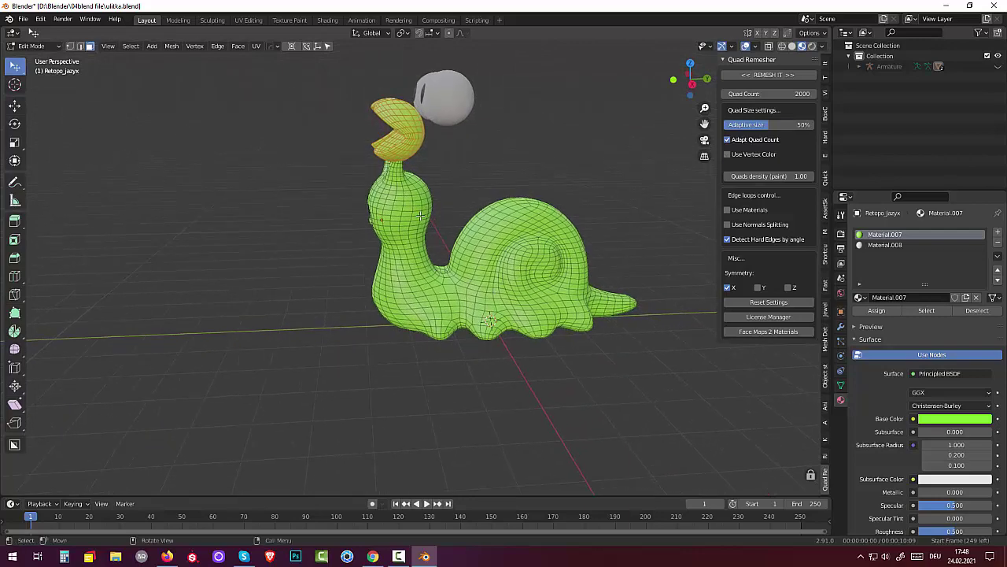
click(449, 102)
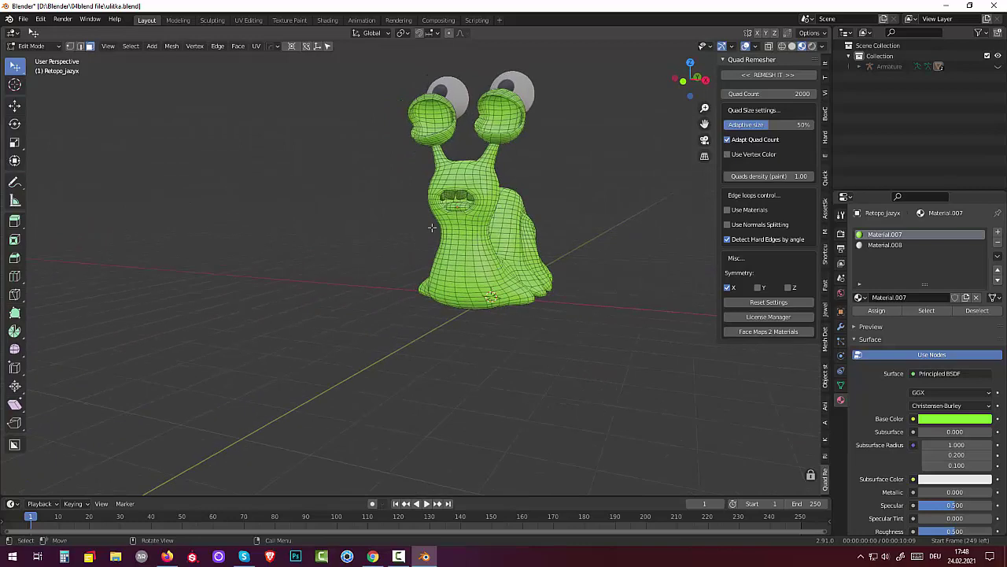
Select the tongue's faces and add a material slot holding the existing Material.006
scroll(432, 226, up, 3)
drag(491, 148, 493, 156)
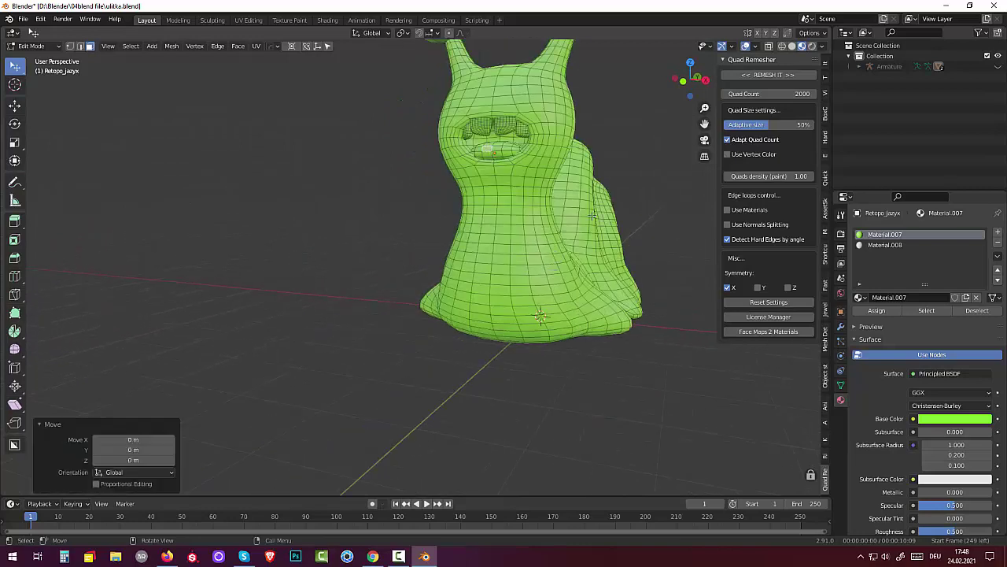
key(ctrl+KP_Add)
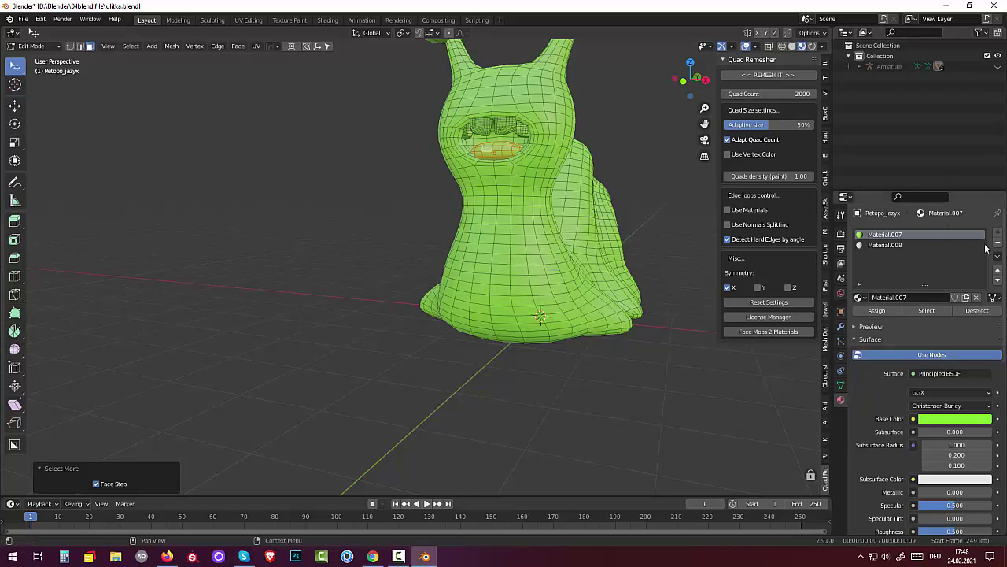
click(998, 233)
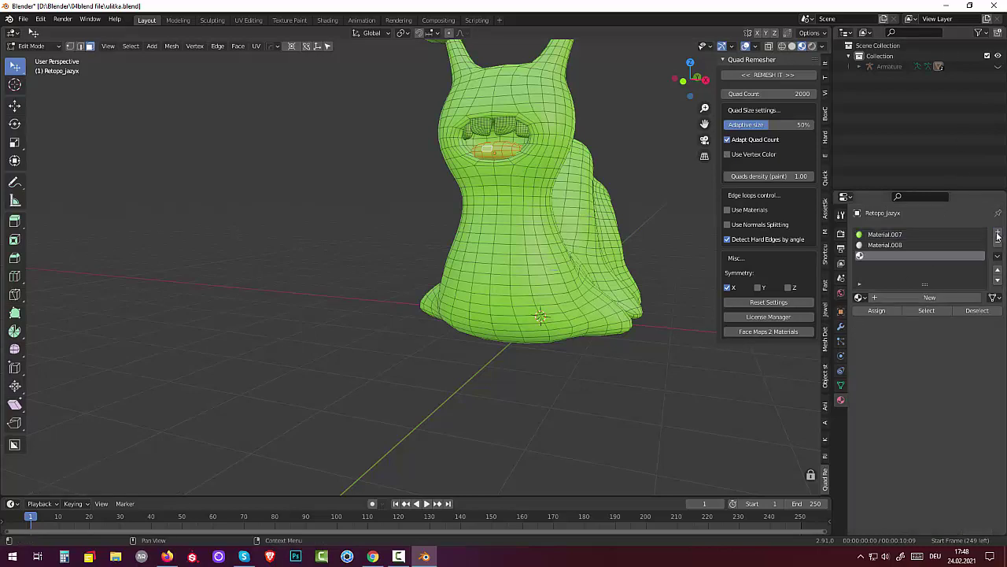
click(861, 297)
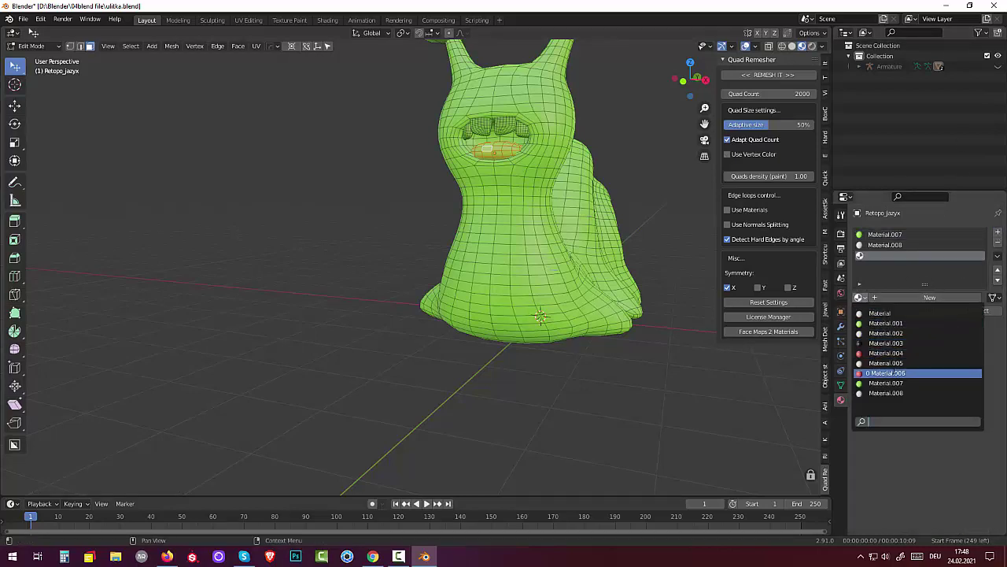
click(893, 374)
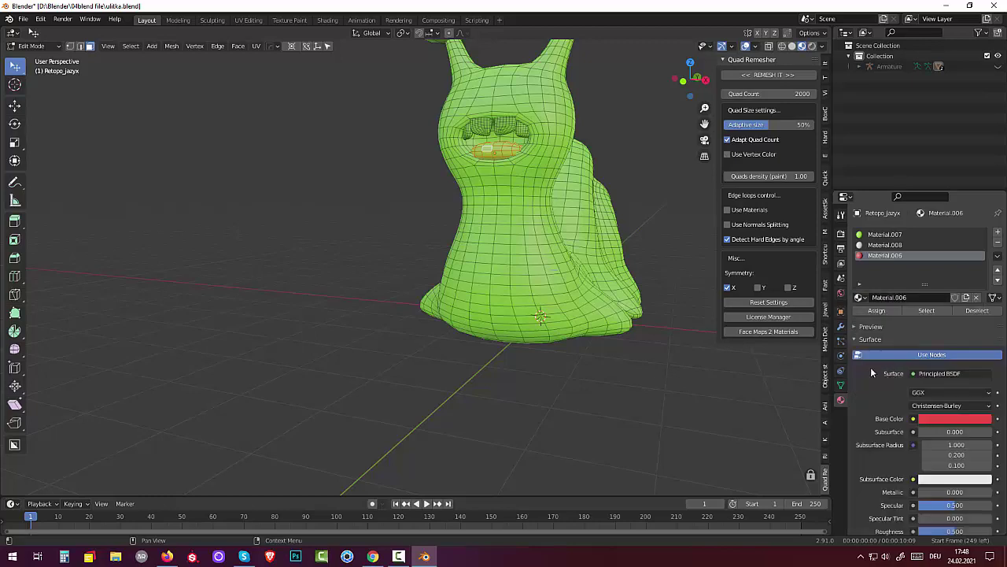
Reselect all of the tongue's faces inside the mouth and assign Material.006 to them
click(801, 47)
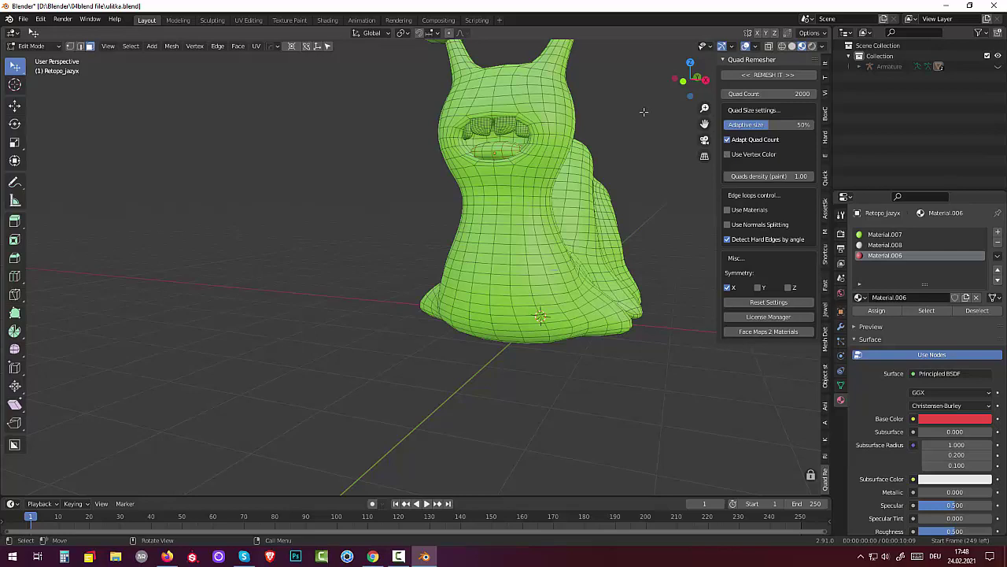
middle_drag(645, 110, 643, 135)
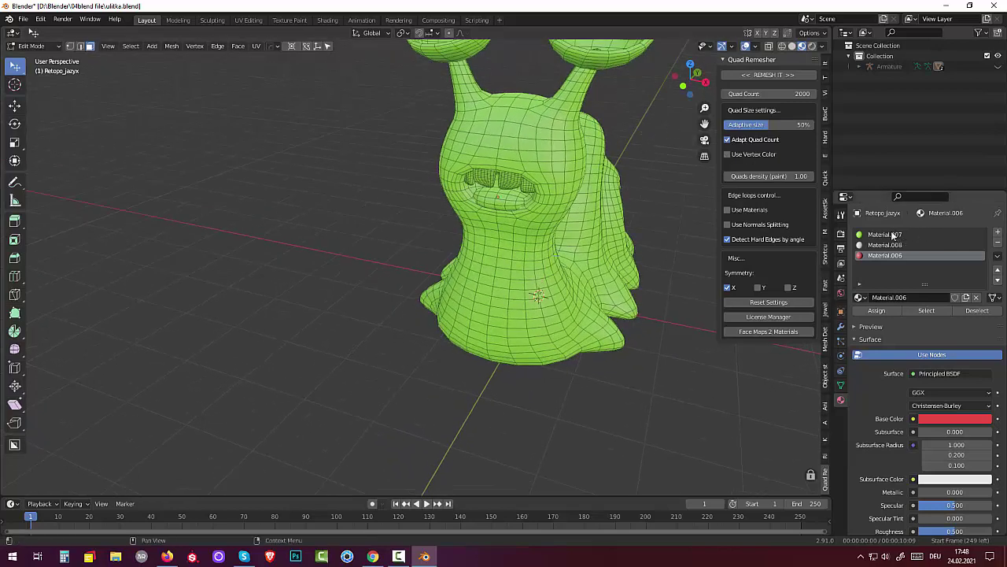
click(895, 235)
click(998, 243)
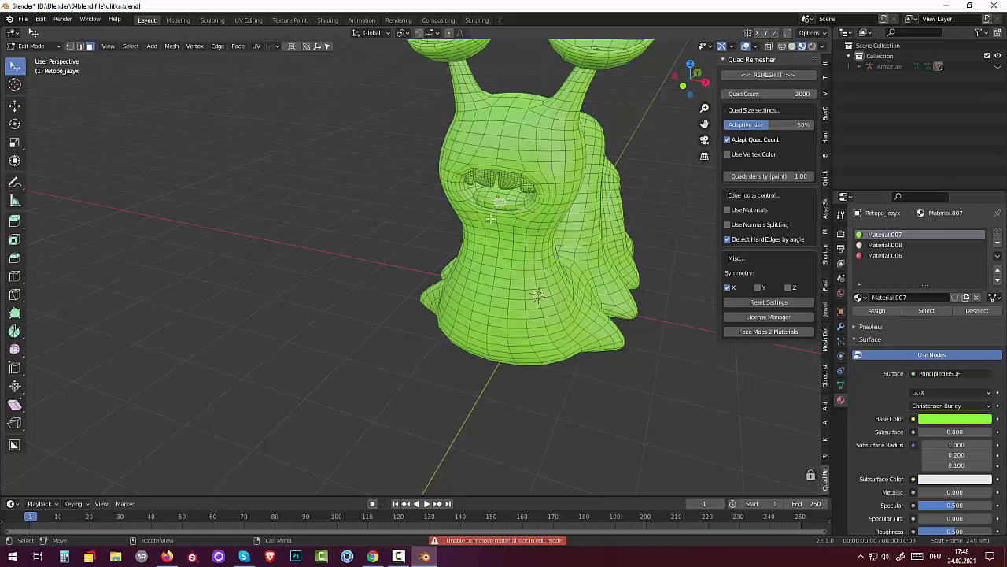
key(ctrl+KP_Add)
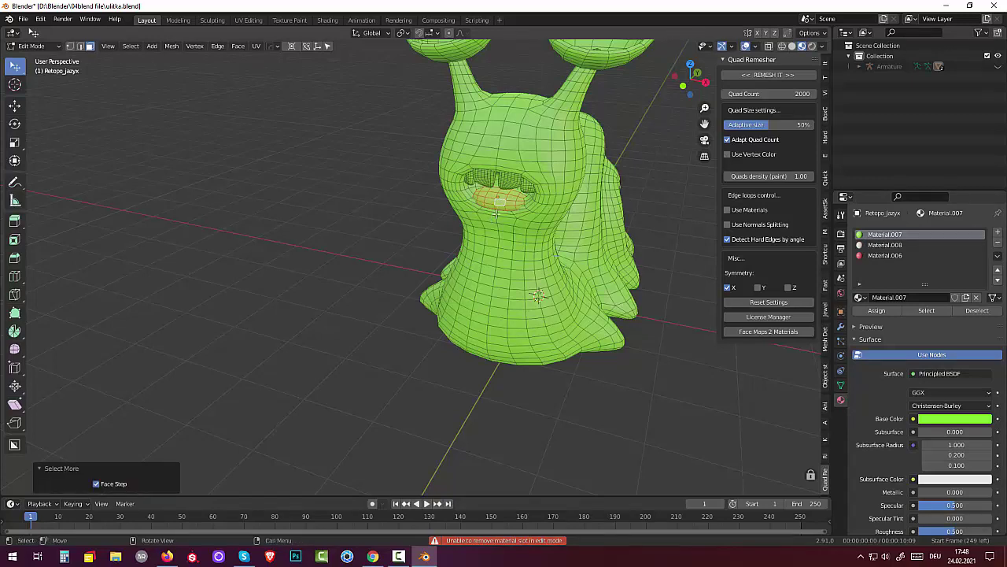
click(884, 256)
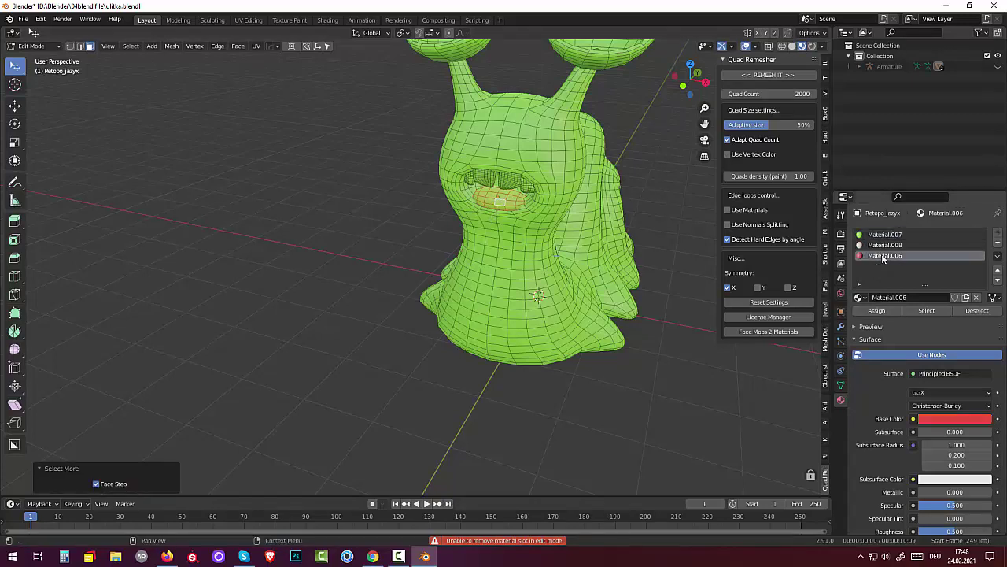
click(869, 311)
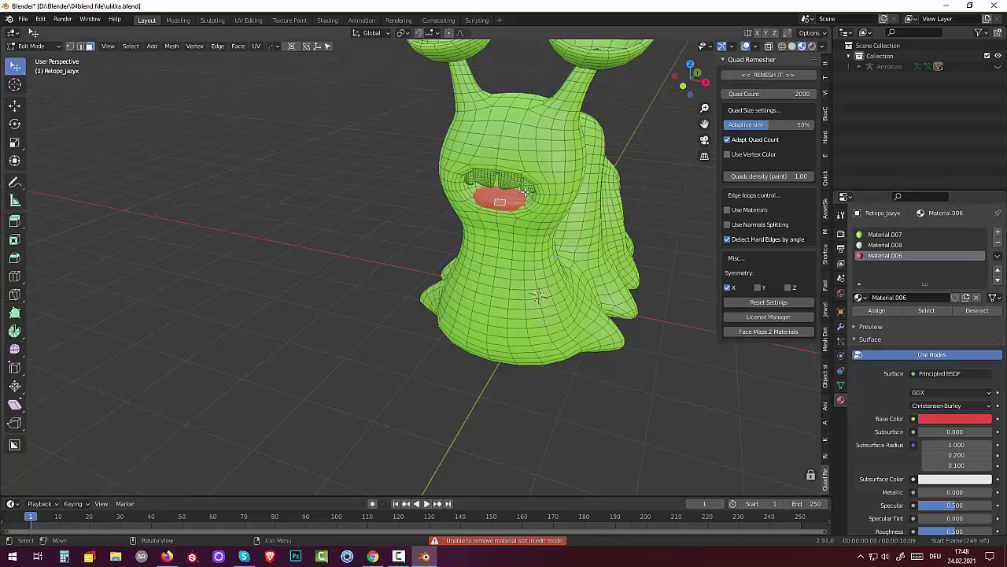
Select all the upper teeth in the snail's mouth and assign the white Material.008 to them
click(500, 200)
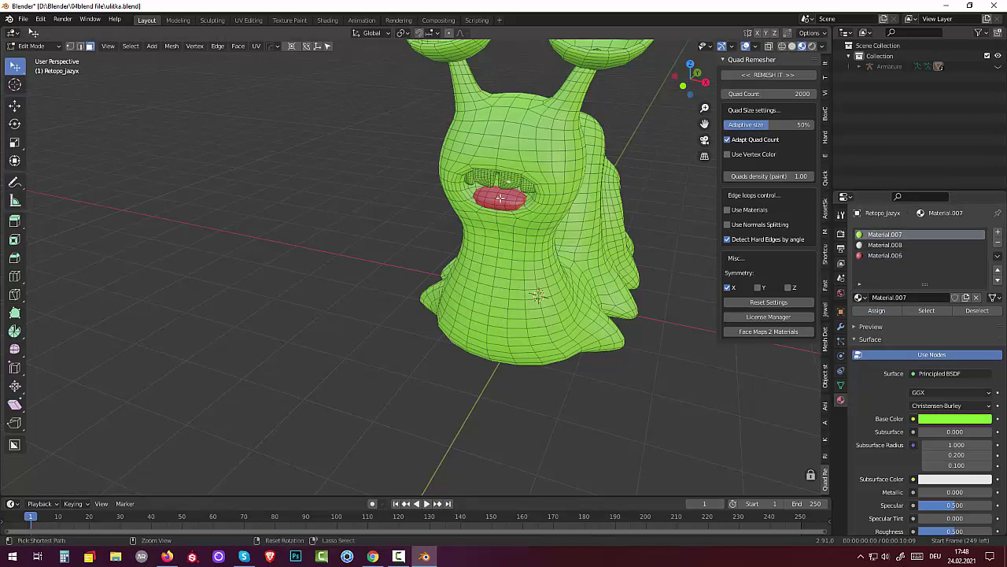
key(ctrl+KP_Add)
key(ctrl+KP_Add)
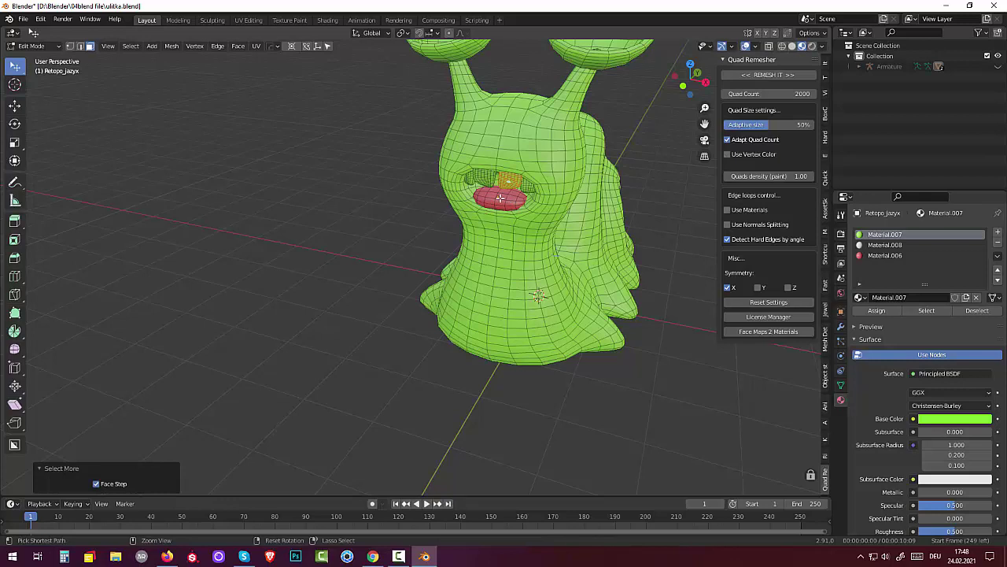
key(ctrl+KP_Add)
key(ctrl+z)
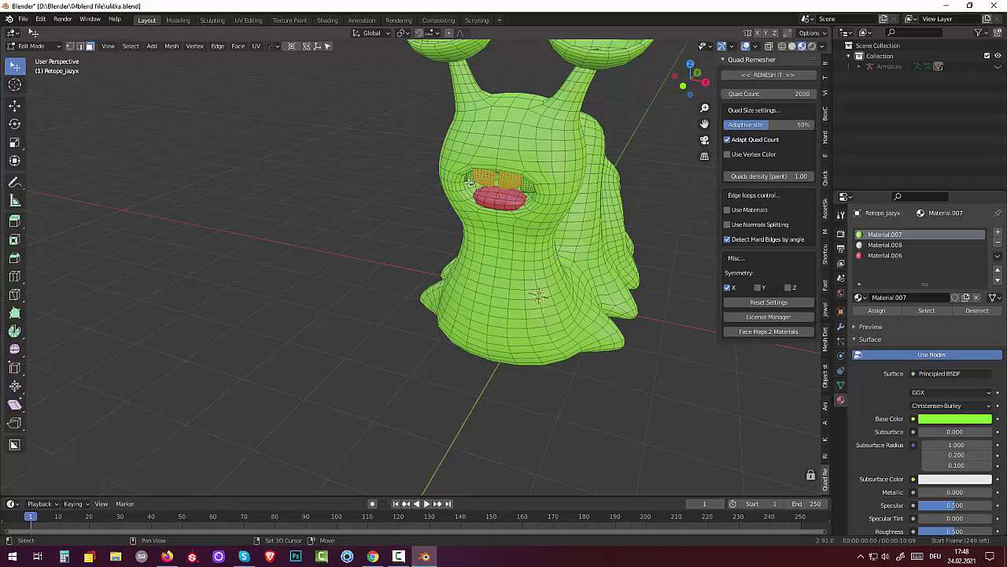
key(ctrl+KP_Add)
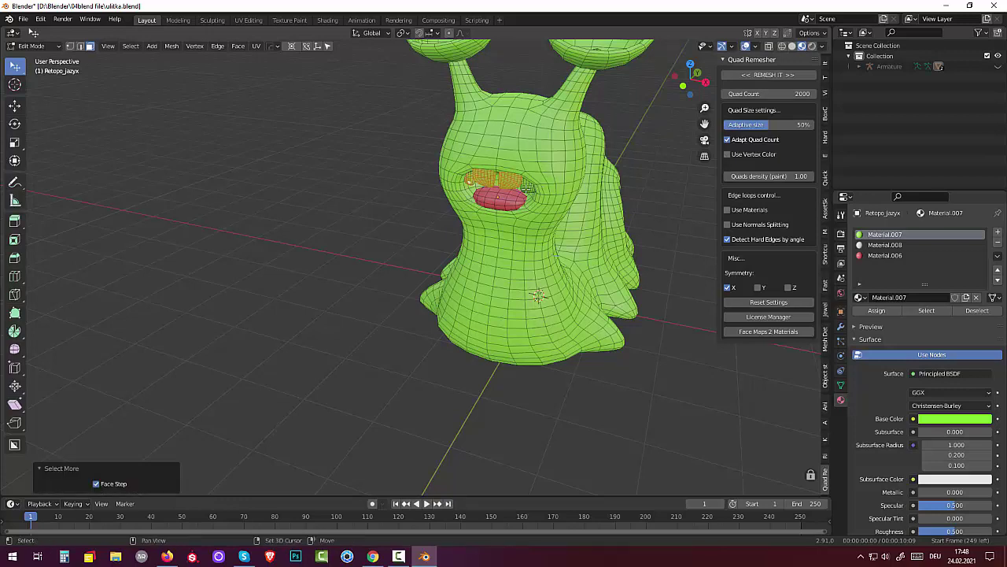
key(ctrl+KP_Add)
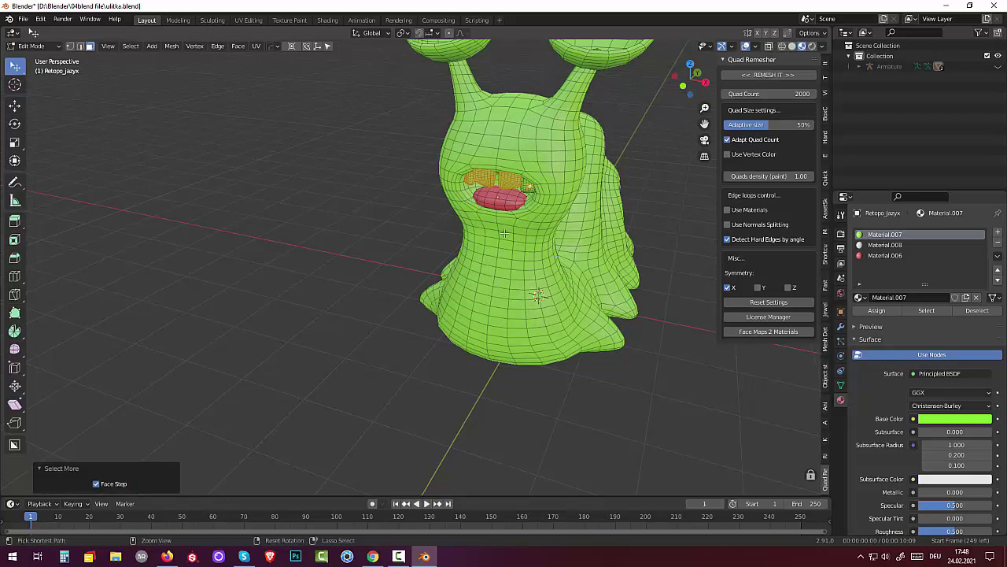
click(871, 245)
click(877, 310)
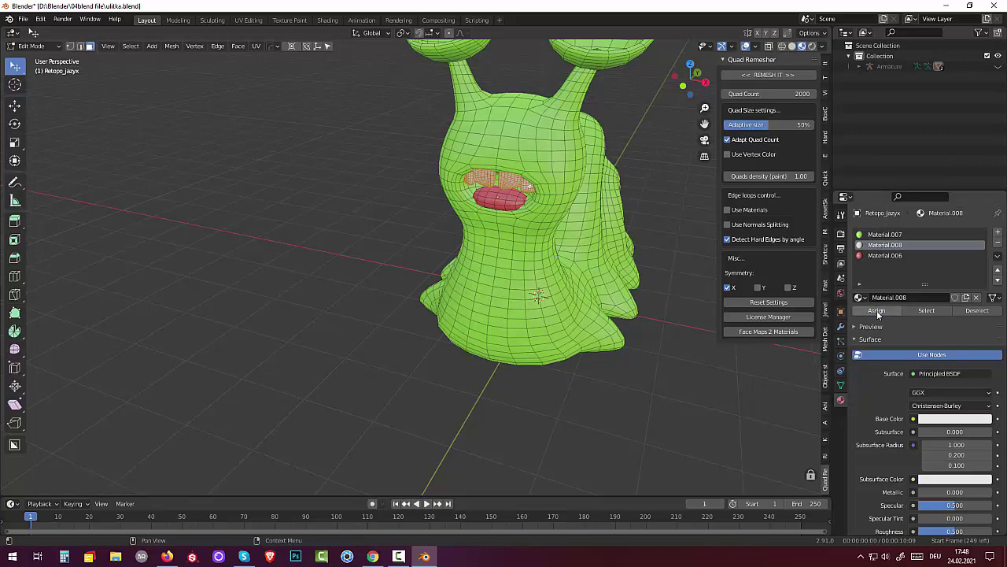
Return the snail mesh to Object Mode
scroll(654, 245, down, 3)
middle_drag(654, 245, 131, 70)
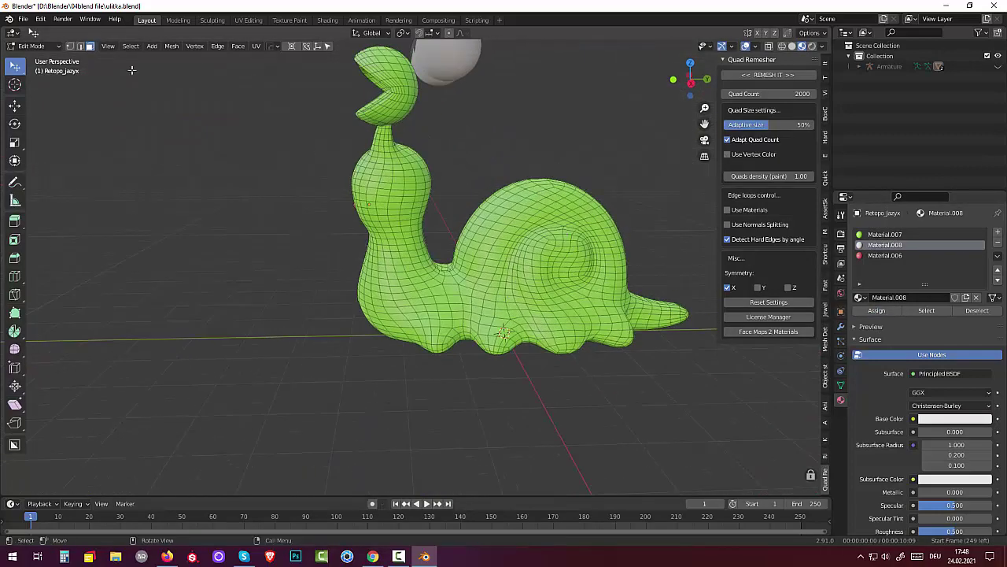
click(28, 47)
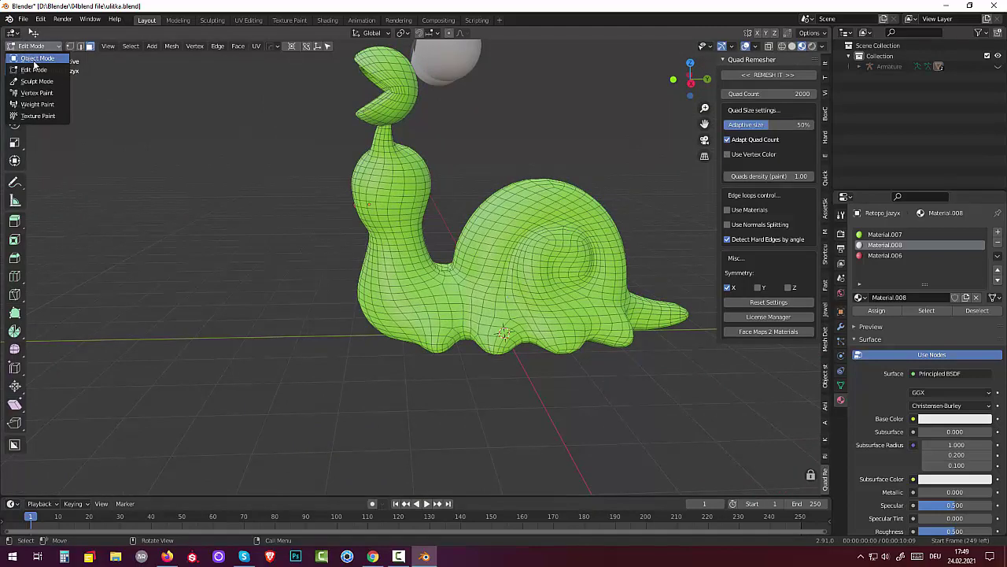
click(36, 59)
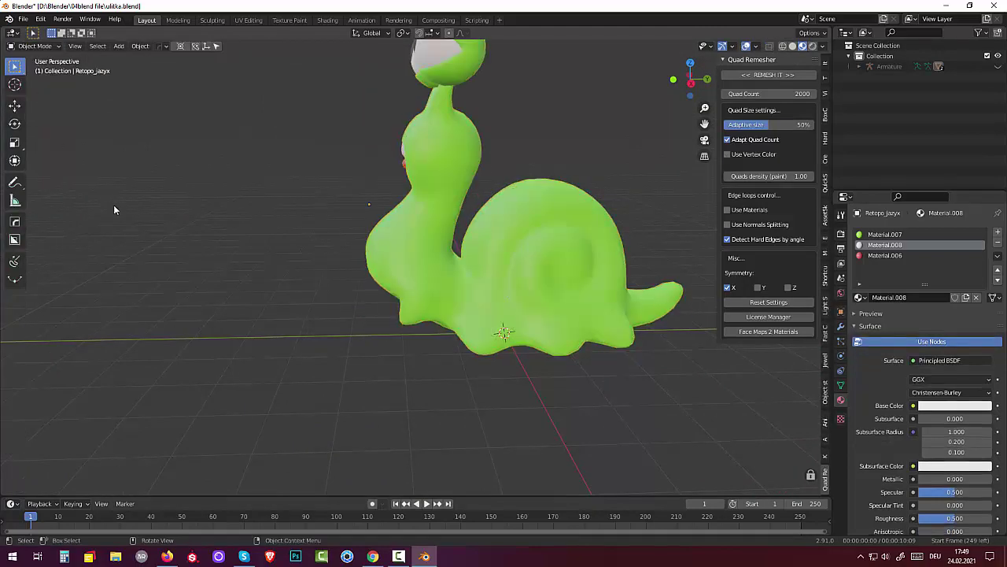
Enter Edit Mode on the snail mesh with its mouth, teeth and tongue in close view
middle_drag(114, 205, 290, 234)
scroll(546, 196, up, 5)
scroll(547, 193, down, 3)
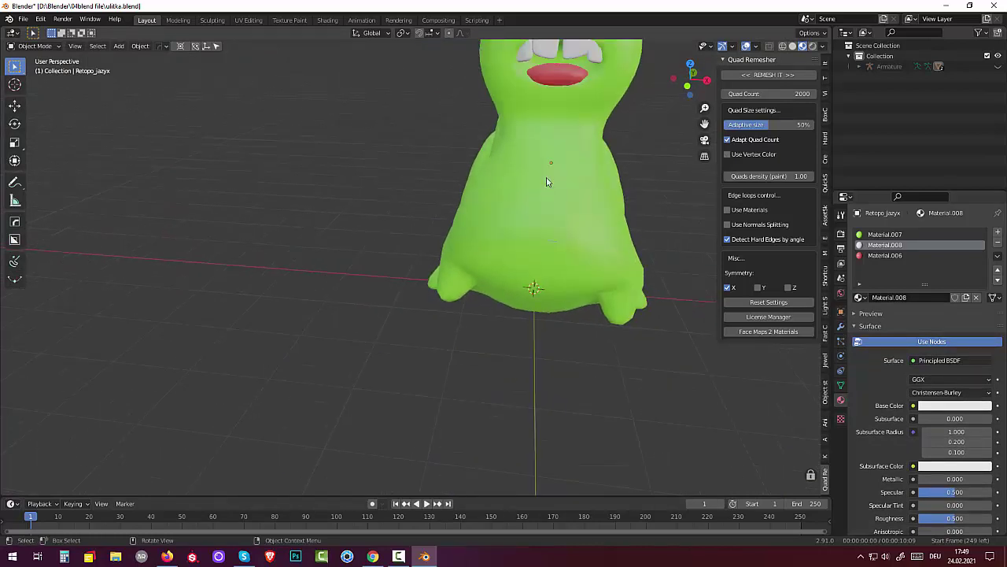
scroll(496, 193, up, 2)
scroll(496, 194, down, 2)
scroll(479, 216, down, 1)
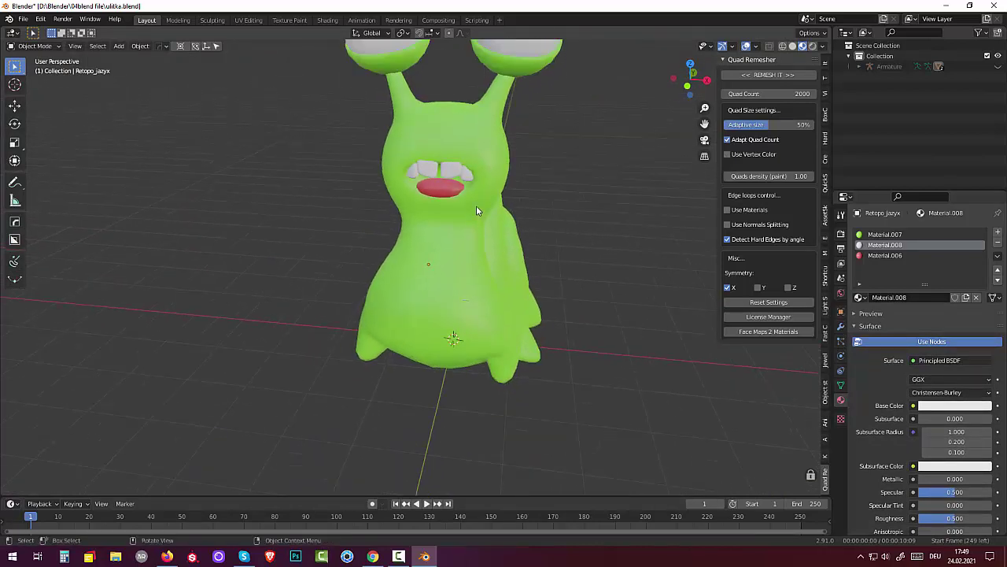
scroll(476, 203, up, 4)
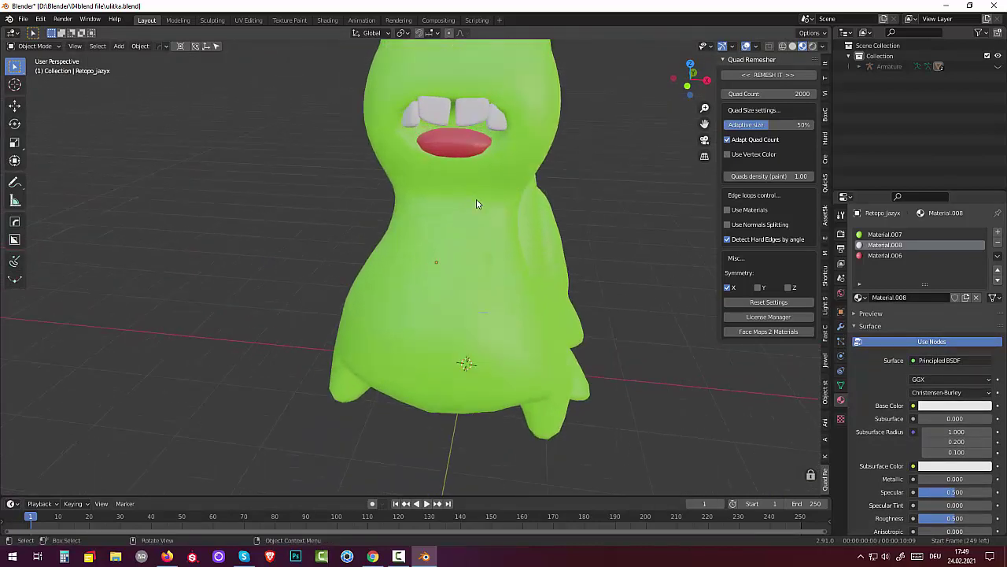
click(34, 45)
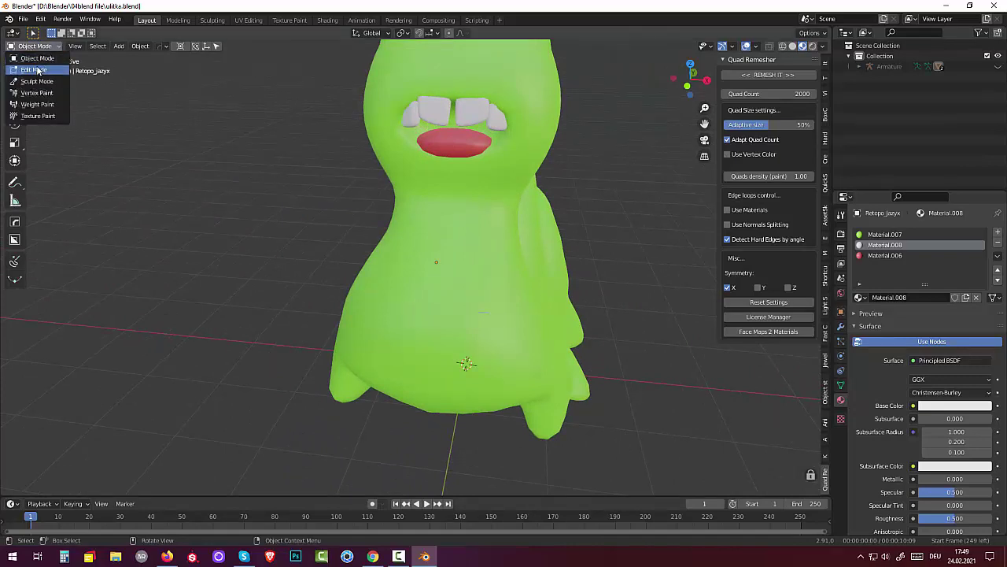
click(34, 70)
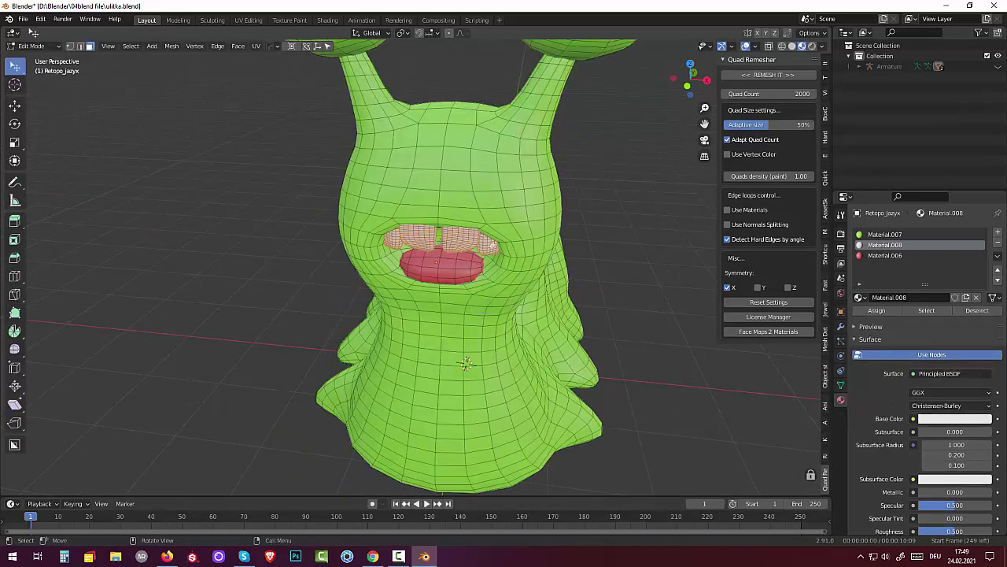
In face select mode, select the faces inside the mouth around the teeth and tongue, expanding the selection with Select More
click(885, 234)
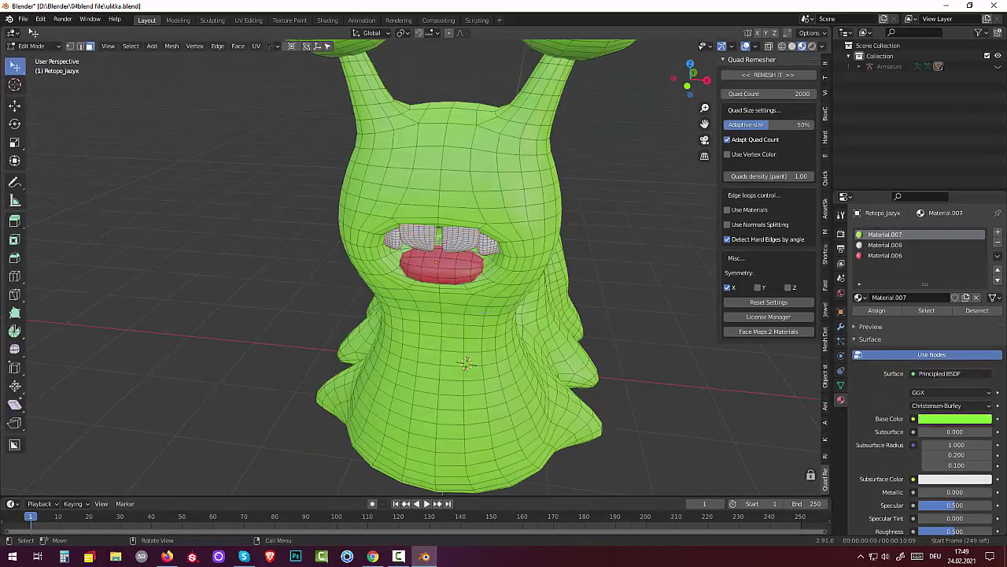
click(70, 46)
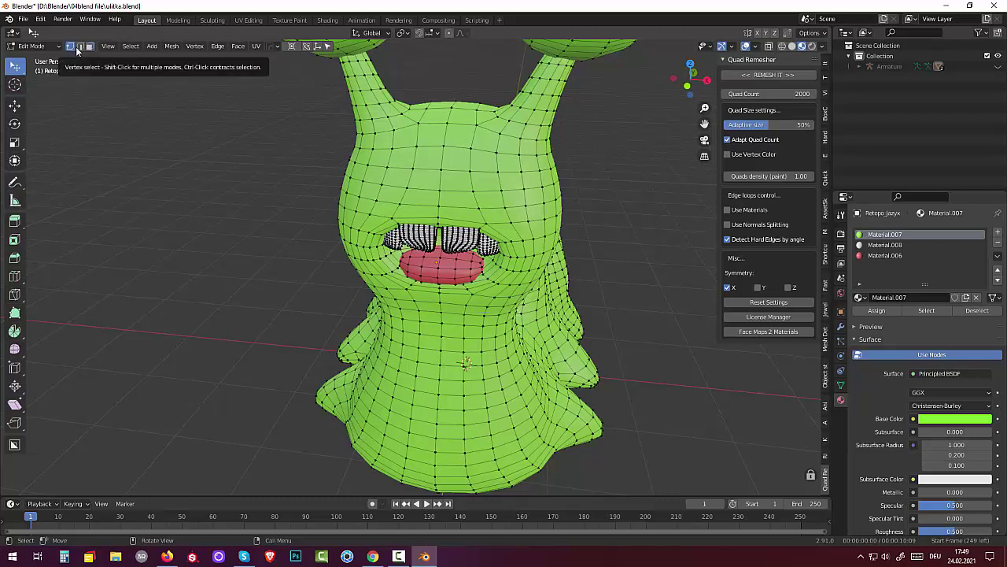
click(89, 47)
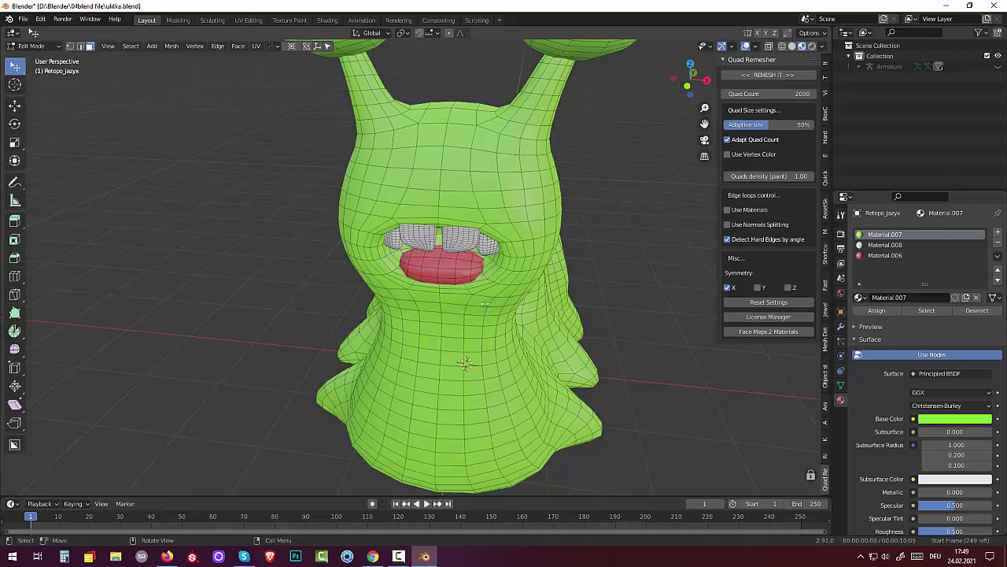
key(ctrl+KP_Add)
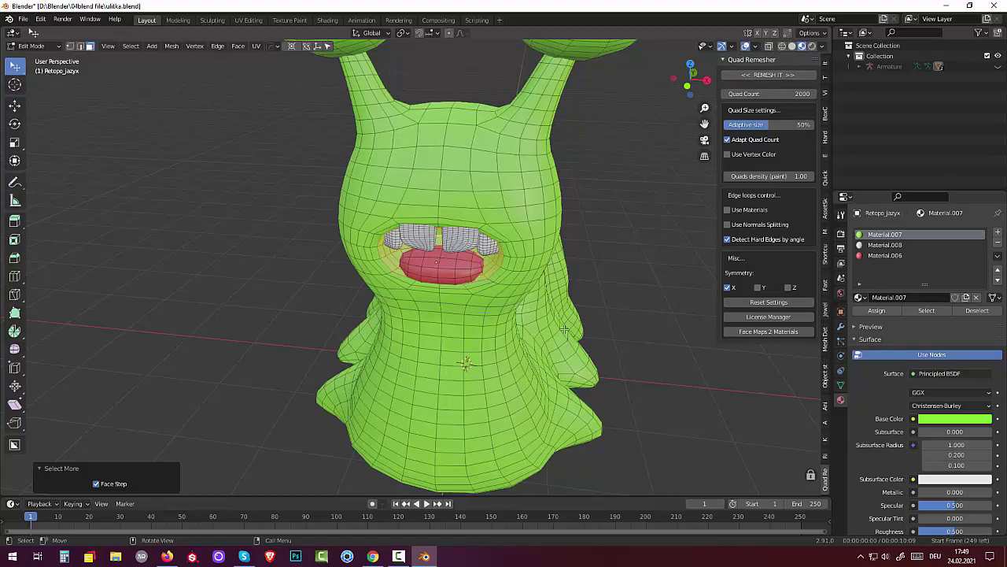
middle_drag(562, 314, 494, 288)
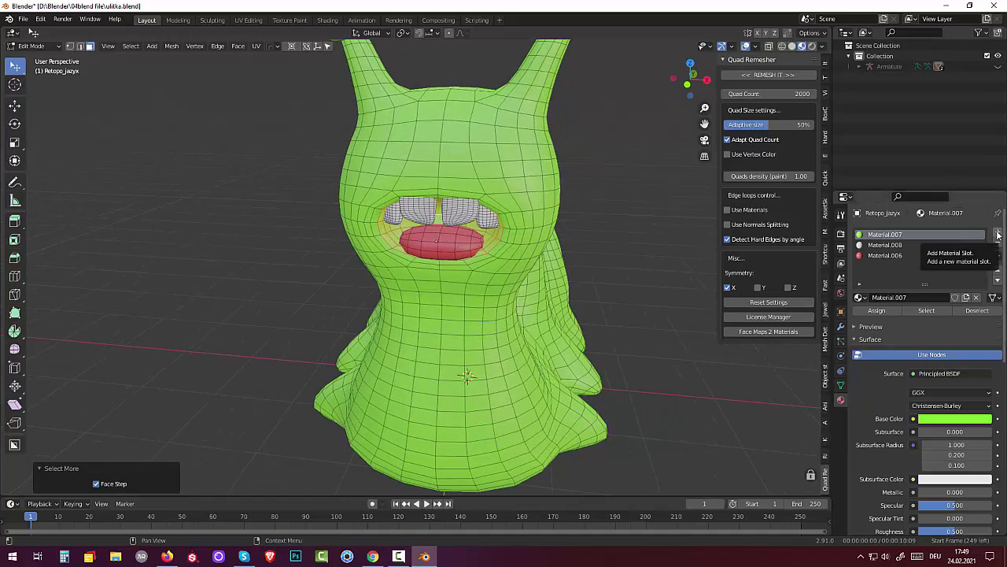
Add a material slot with a new material and give it a dark green base color with hue 0.265 and saturation 0.576
click(998, 232)
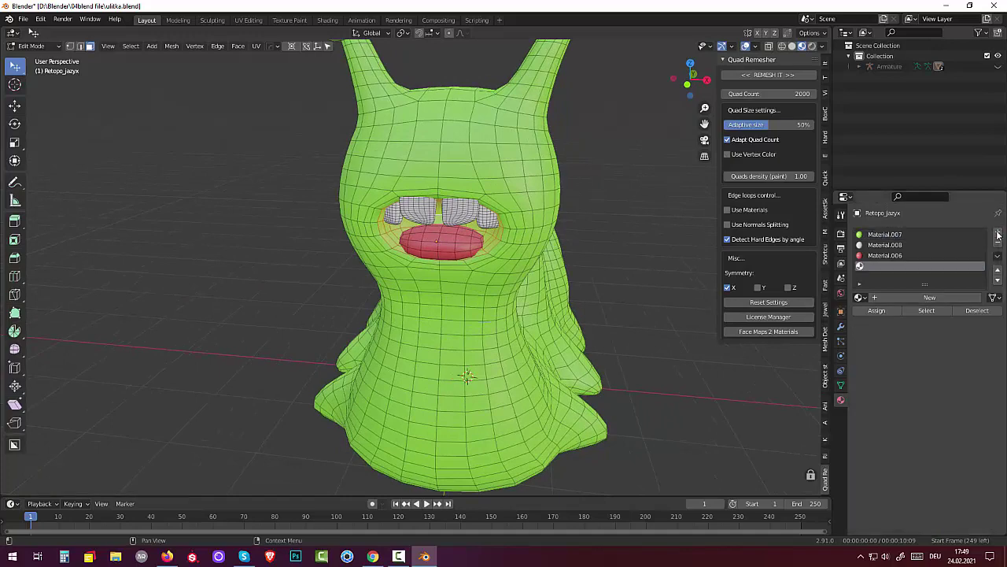
click(922, 298)
click(936, 419)
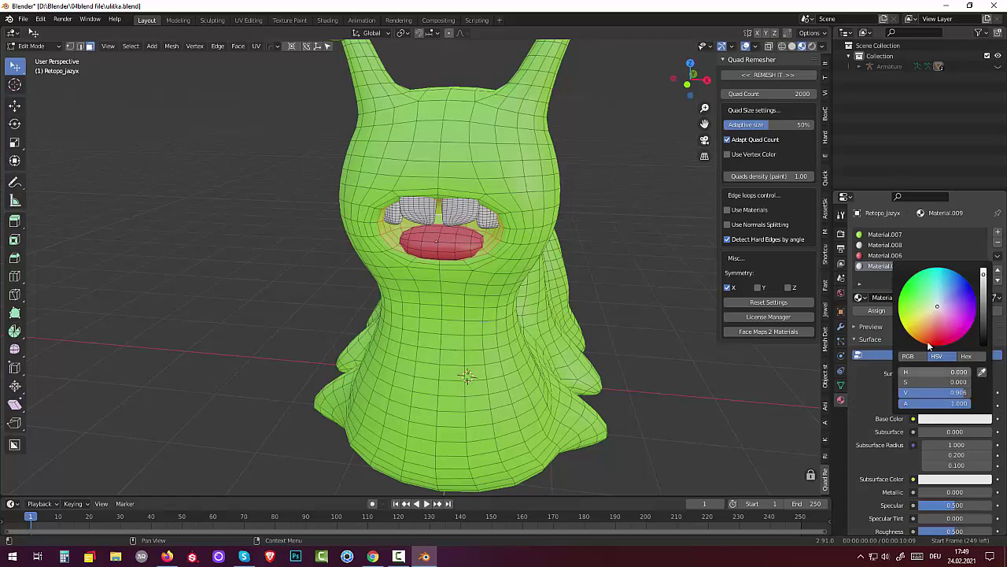
click(917, 307)
mouse_move(917, 307)
mouse_down()
mouse_move(908, 297)
mouse_move(916, 304)
mouse_up()
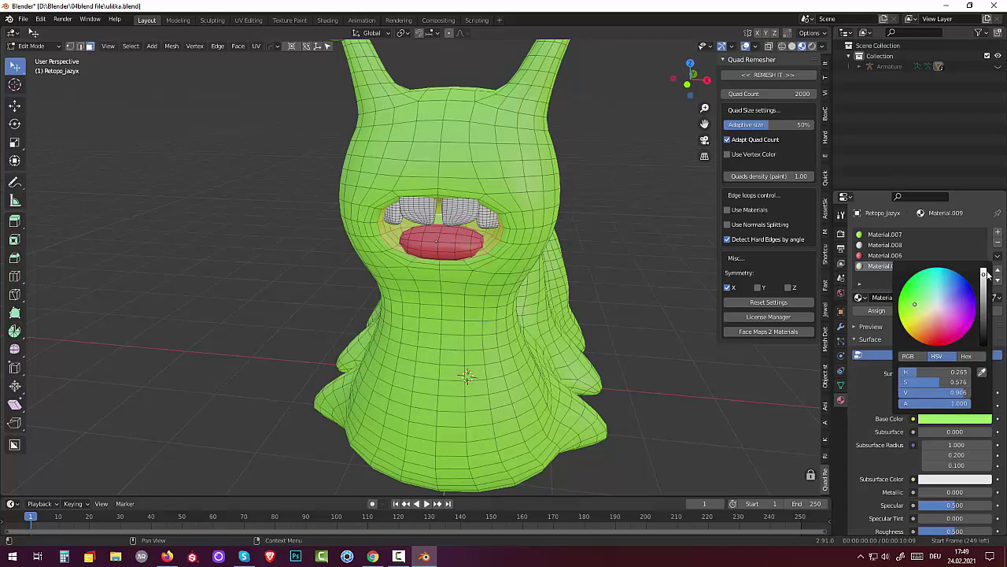
drag(983, 273, 983, 308)
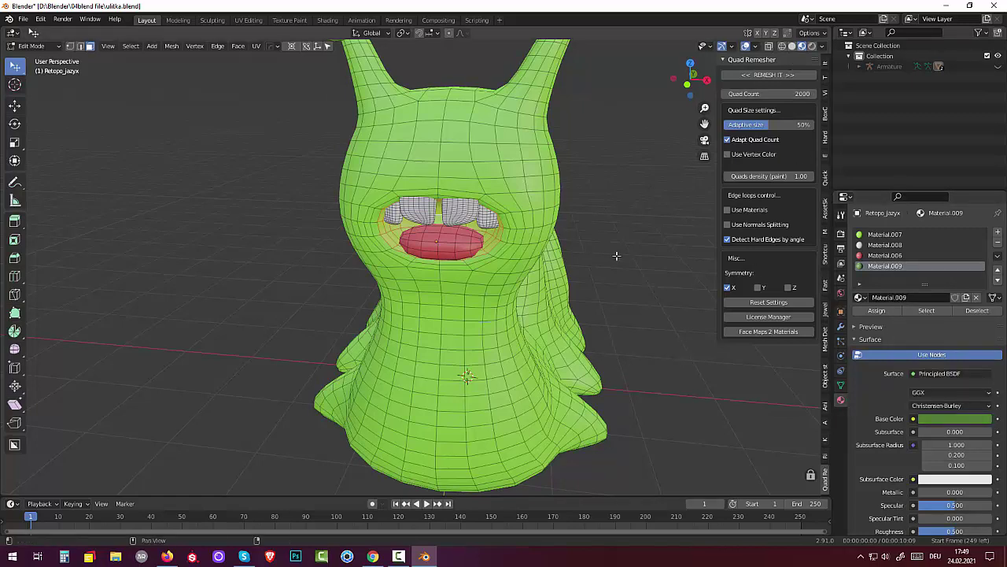
Assign the dark green material to the selected inner mouth faces and return the snail to Object Mode
click(883, 310)
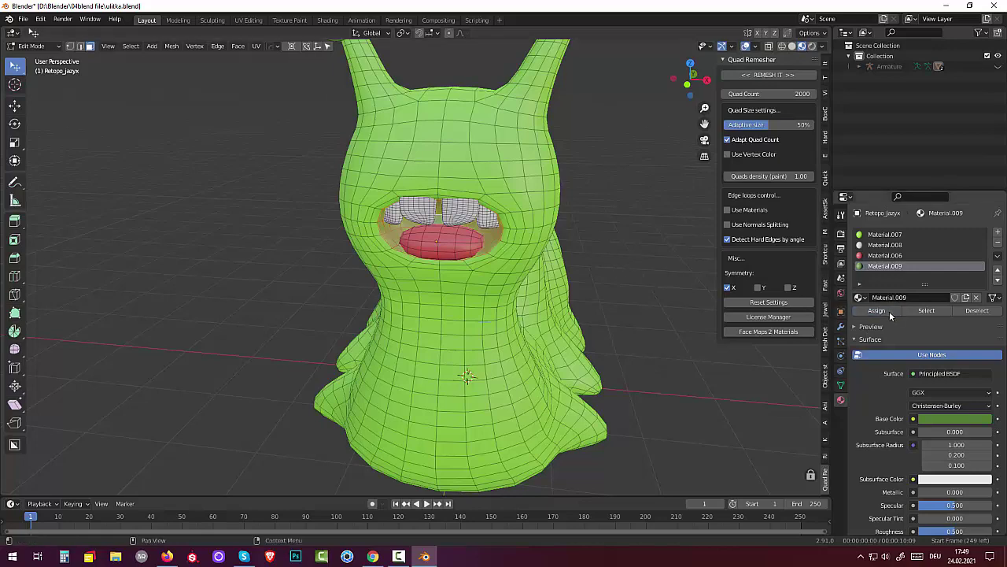
scroll(627, 335, down, 5)
middle_drag(627, 334, 279, 243)
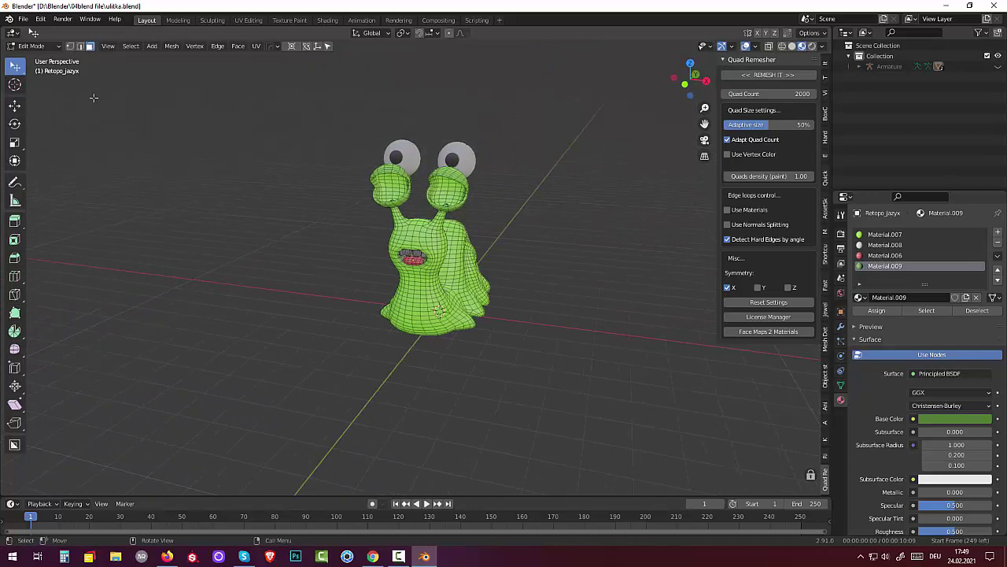
click(35, 45)
click(43, 63)
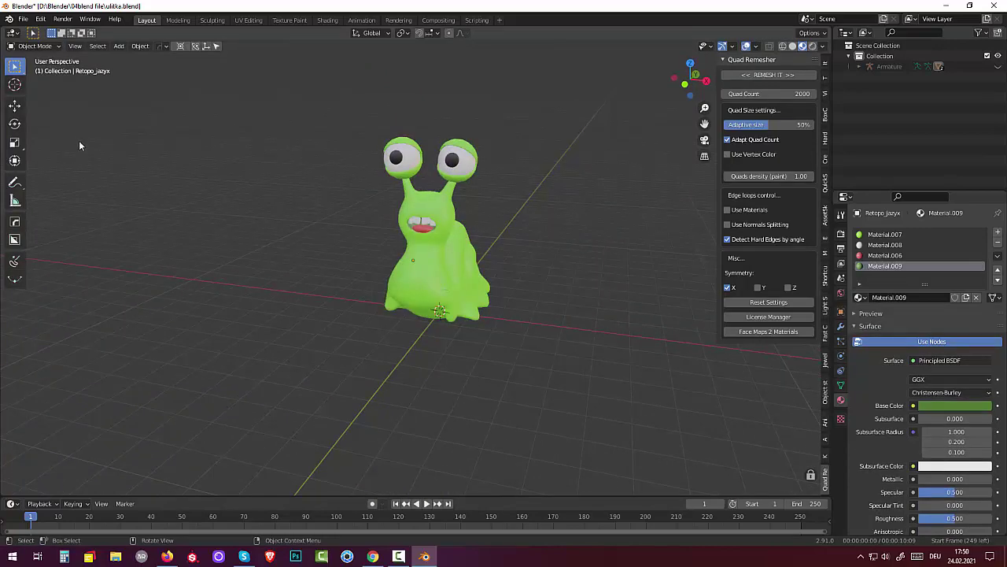
middle_drag(229, 248, 598, 247)
scroll(598, 247, down, 3)
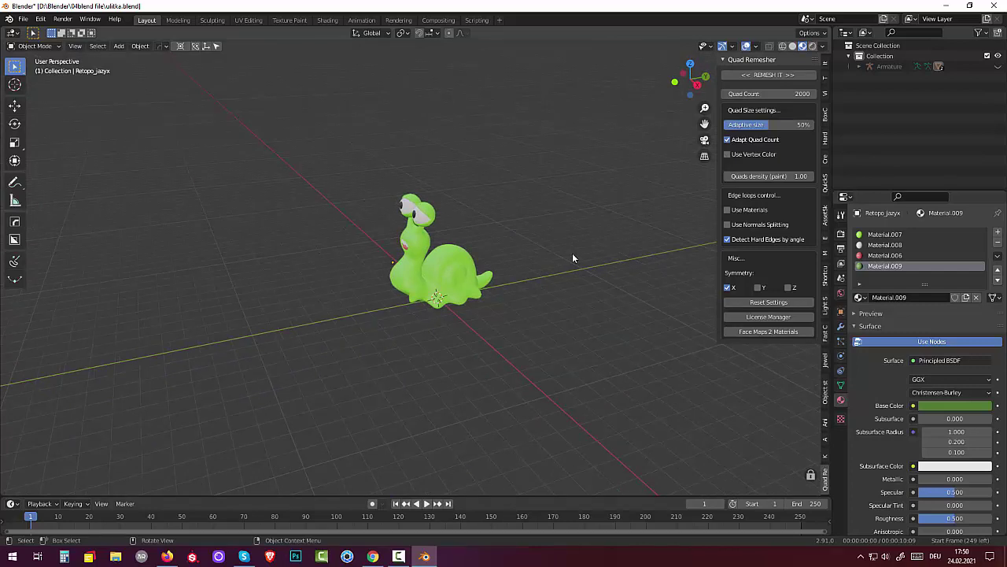
middle_drag(573, 258, 472, 277)
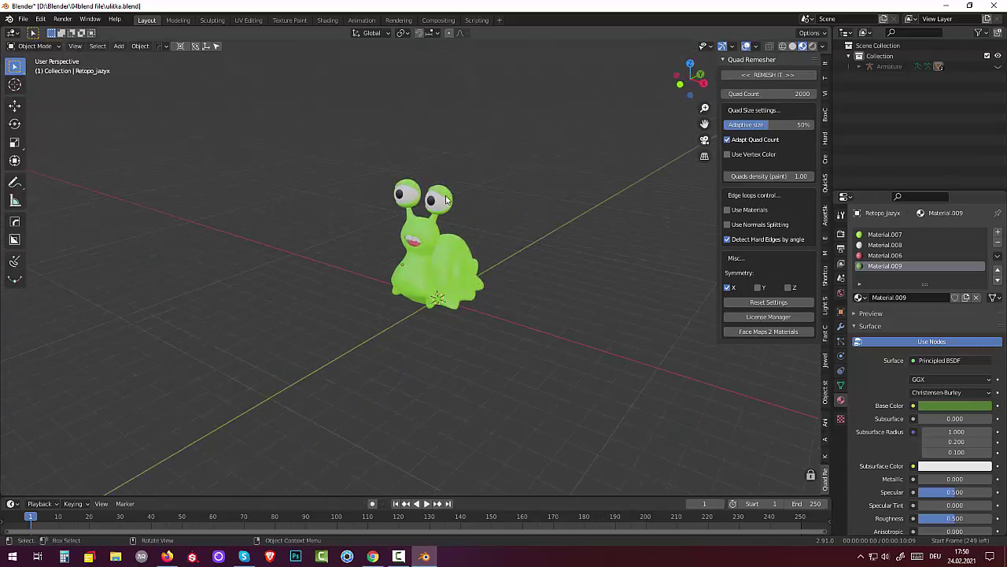
middle_drag(497, 233, 479, 227)
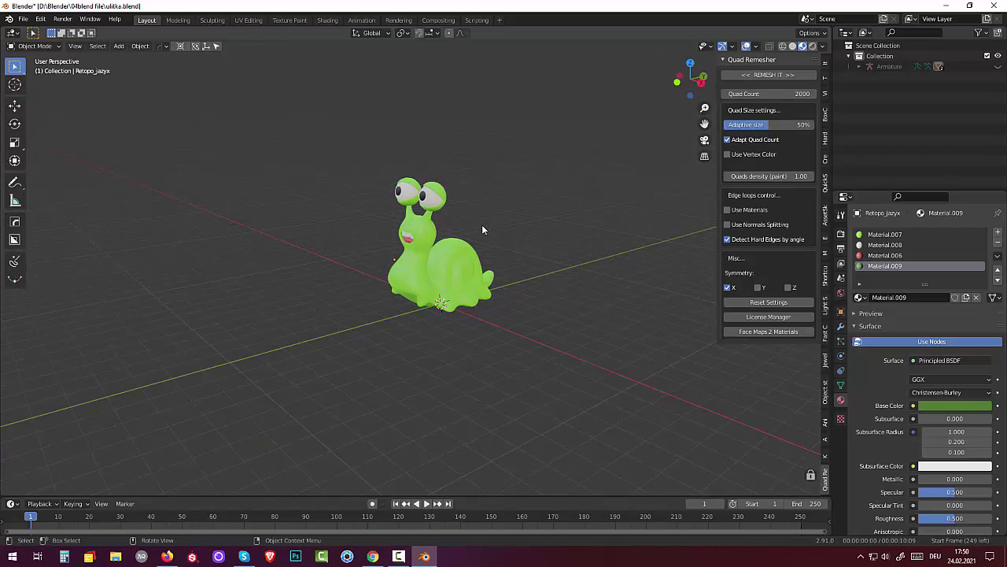
click(398, 557)
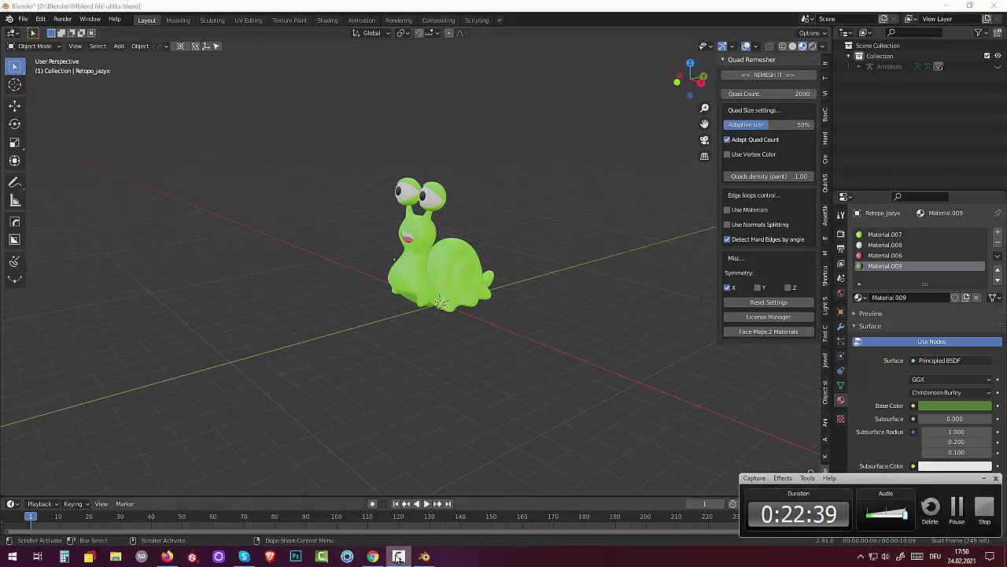